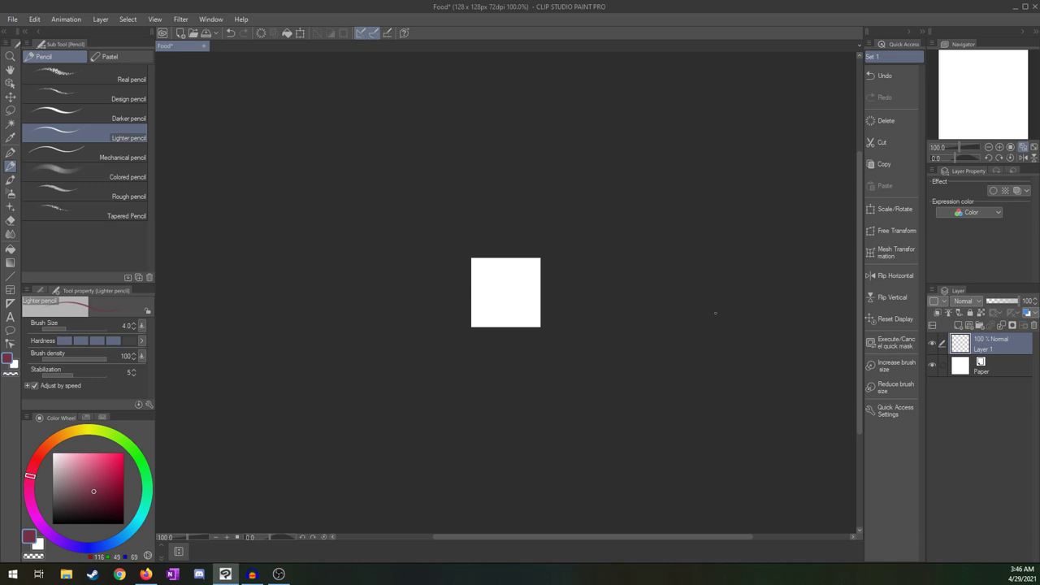
# - Switch the colour selection from the colour wheel to the Additional color set
pyautogui.click(96, 417)
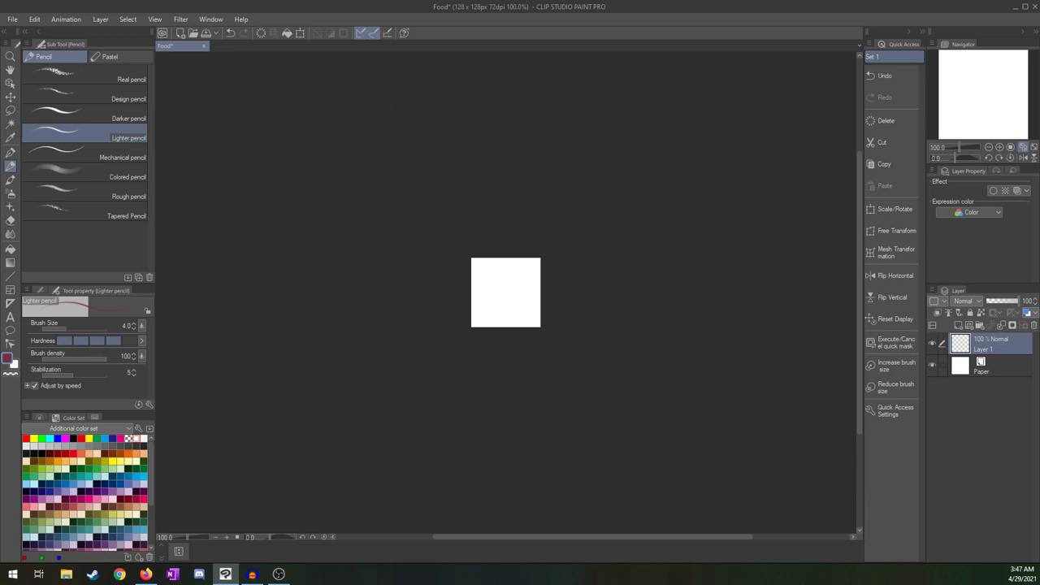
pyautogui.hotkey('alt', 'Tab')
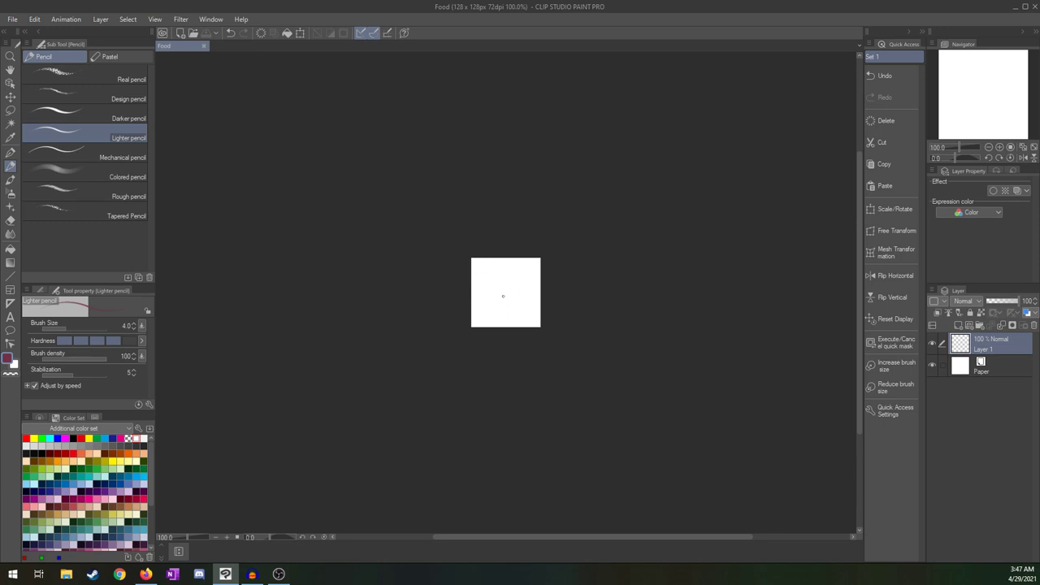
pyautogui.moveTo(503, 296)
pyautogui.mouseDown()
pyautogui.moveTo(505, 325)
pyautogui.moveTo(538, 287)
pyautogui.mouseUp()
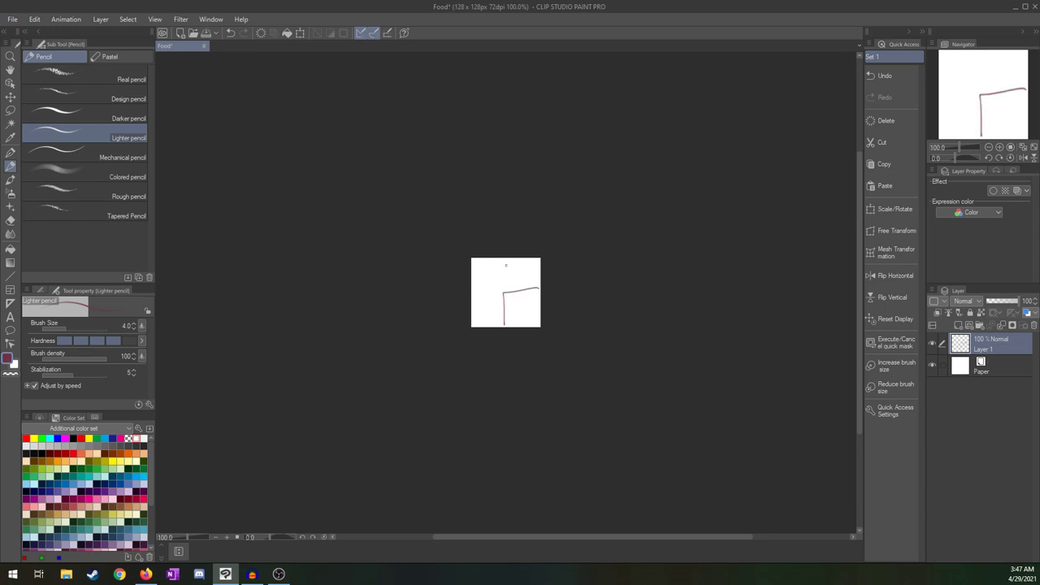
pyautogui.hotkey('ctrl', 'z')
pyautogui.hotkey('ctrl', 'z')
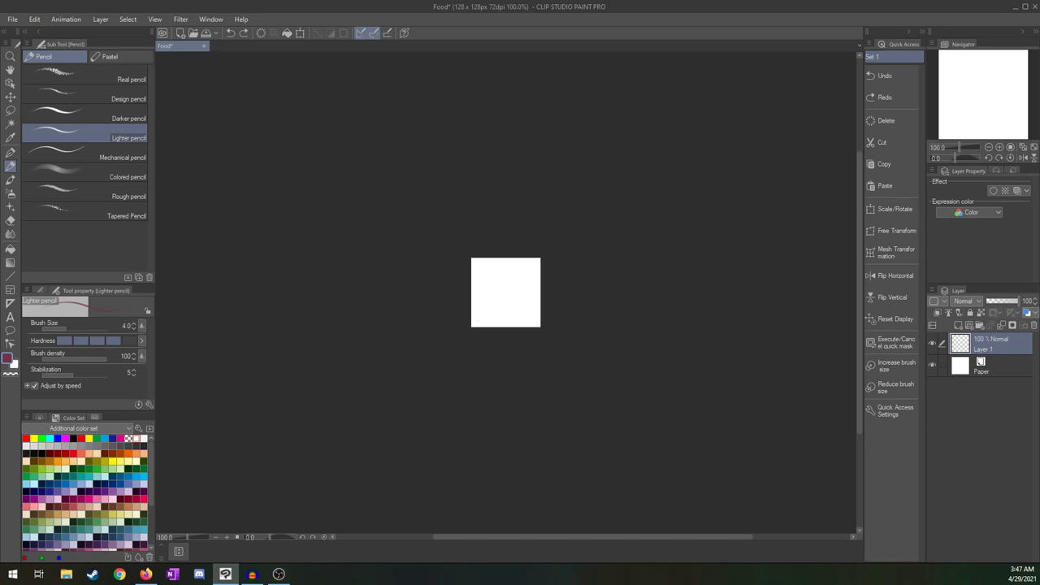
pyautogui.moveTo(493, 308)
pyautogui.mouseDown()
pyautogui.moveTo(511, 276)
pyautogui.moveTo(520, 282)
pyautogui.moveTo(527, 319)
pyautogui.mouseUp()
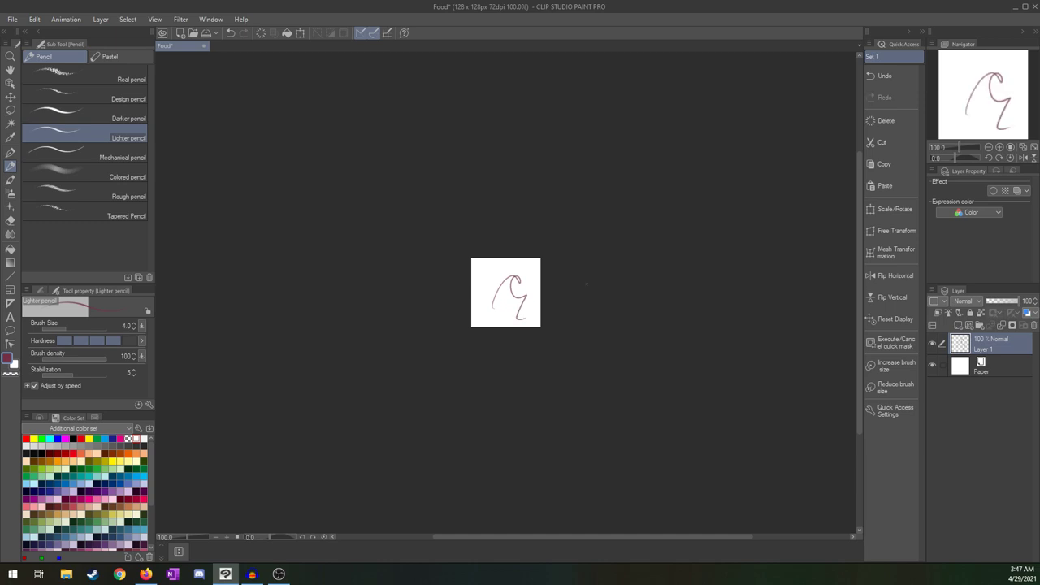
pyautogui.hotkey('ctrl', 'z')
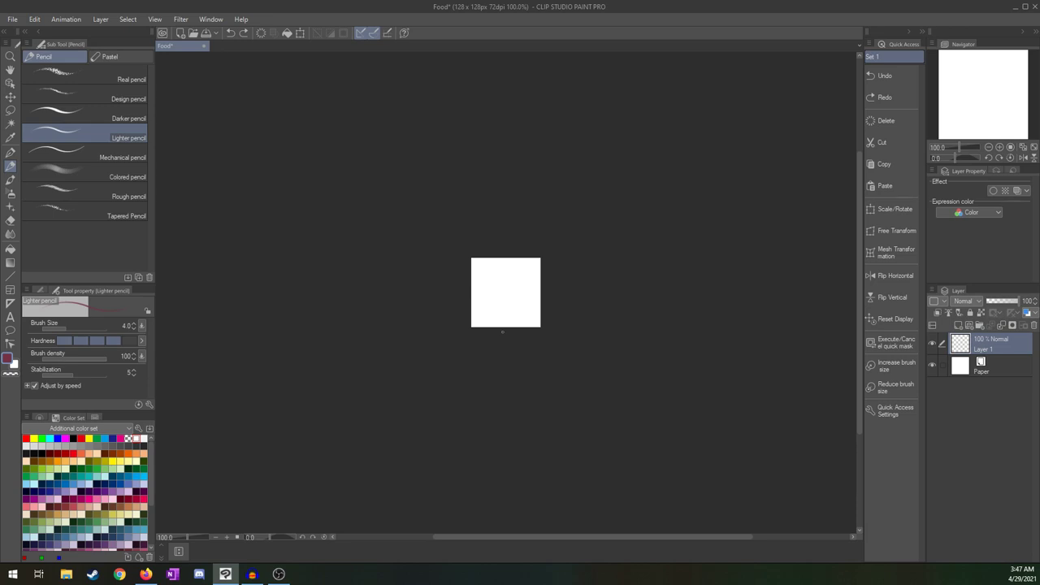
pyautogui.click(1023, 148)
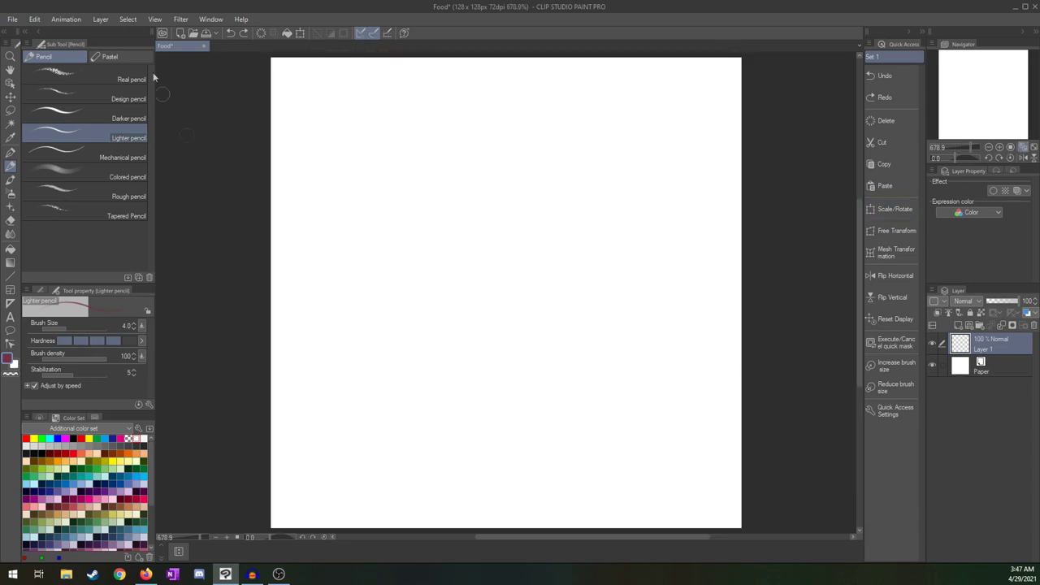
pyautogui.moveTo(429, 197)
pyautogui.mouseDown()
pyautogui.moveTo(472, 360)
pyautogui.moveTo(560, 313)
pyautogui.mouseUp()
pyautogui.hotkey('ctrl', 'z')
# - Change the Paper layer's colour from the default to a light peach
pyautogui.click(981, 365)
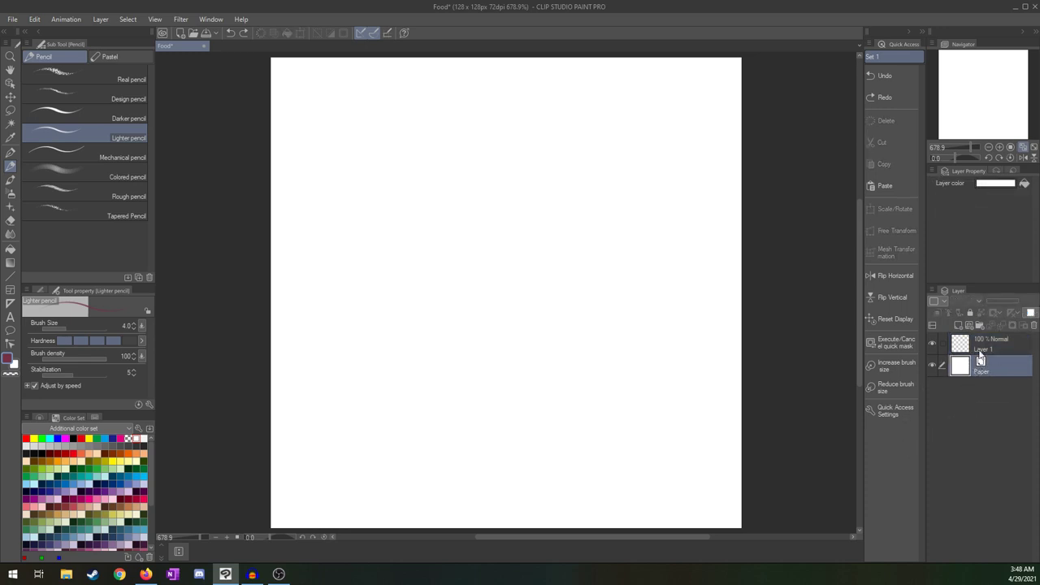
pyautogui.click(991, 187)
pyautogui.click(185, 196)
pyautogui.click(340, 123)
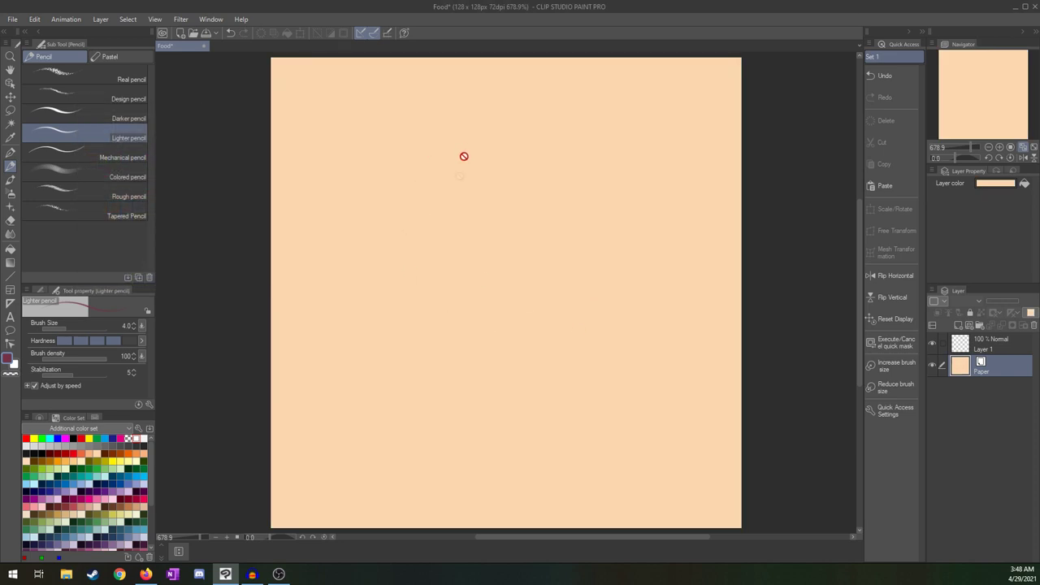
# - With Layer 1 active, choose black as the drawing colour and set the pencil's brush size to 2
pyautogui.click(977, 340)
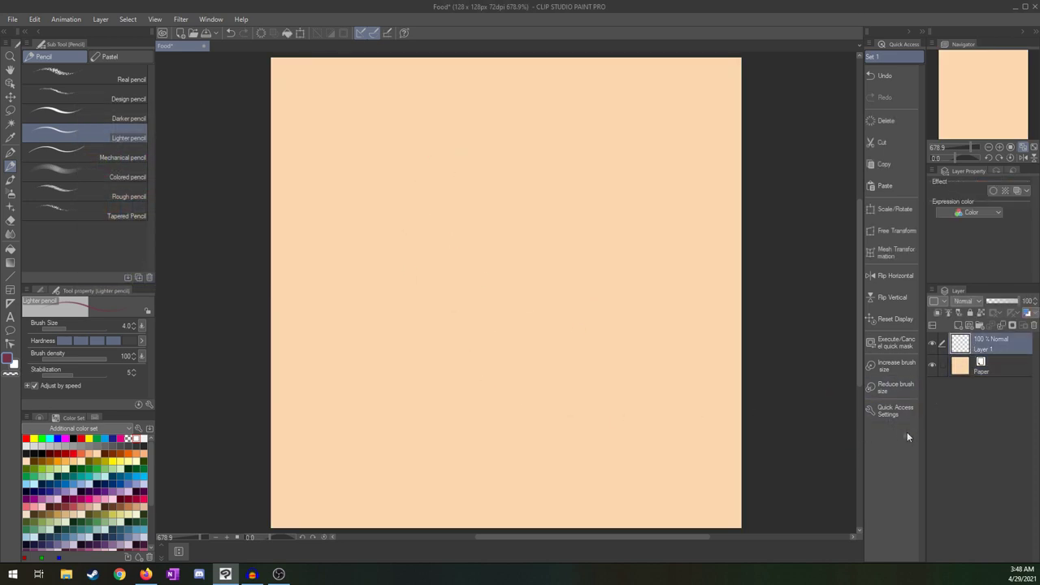
pyautogui.click(73, 439)
pyautogui.click(134, 329)
pyautogui.click(134, 329)
pyautogui.moveTo(464, 151)
pyautogui.mouseDown()
pyautogui.moveTo(536, 282)
pyautogui.moveTo(642, 329)
pyautogui.mouseUp()
pyautogui.hotkey('ctrl', 'z')
pyautogui.moveTo(449, 177)
pyautogui.mouseDown()
pyautogui.moveTo(483, 337)
pyautogui.moveTo(658, 457)
pyautogui.mouseUp()
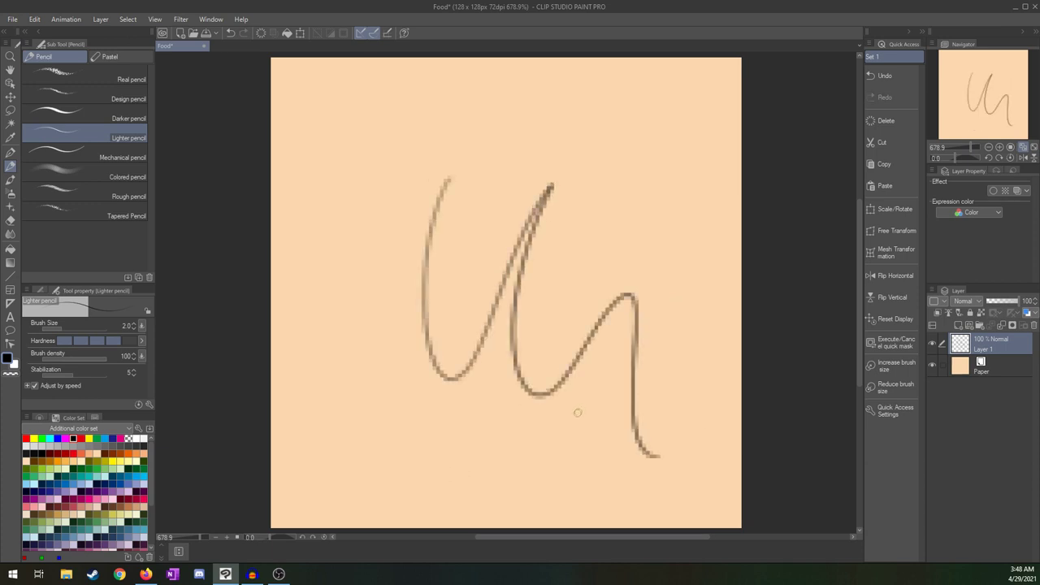
pyautogui.hotkey('ctrl', 'z')
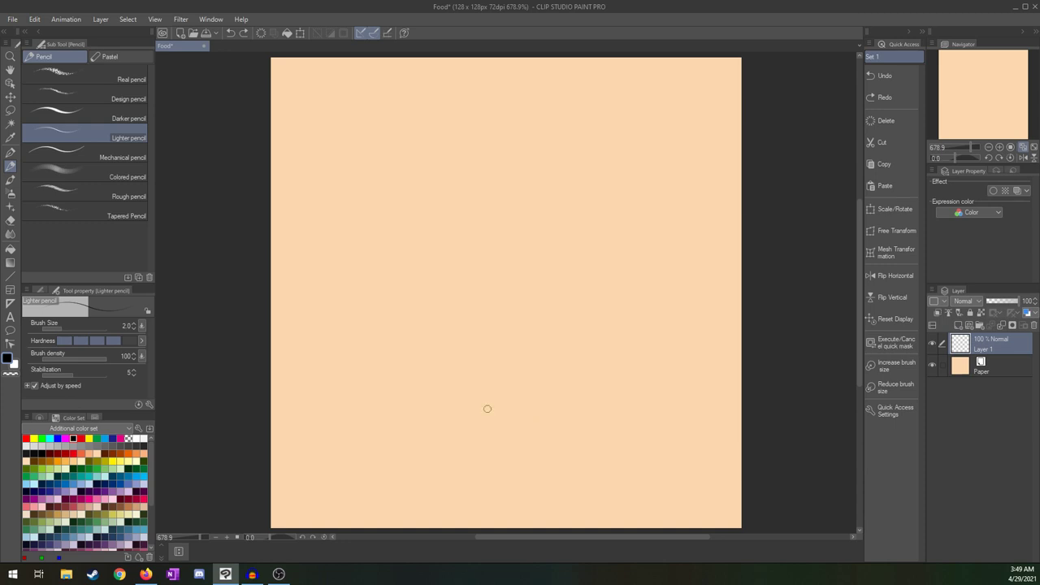
# - Create a layer folder named Egg and place Layer 1 inside it
pyautogui.click(985, 325)
pyautogui.click(980, 354)
pyautogui.doubleClick(983, 344)
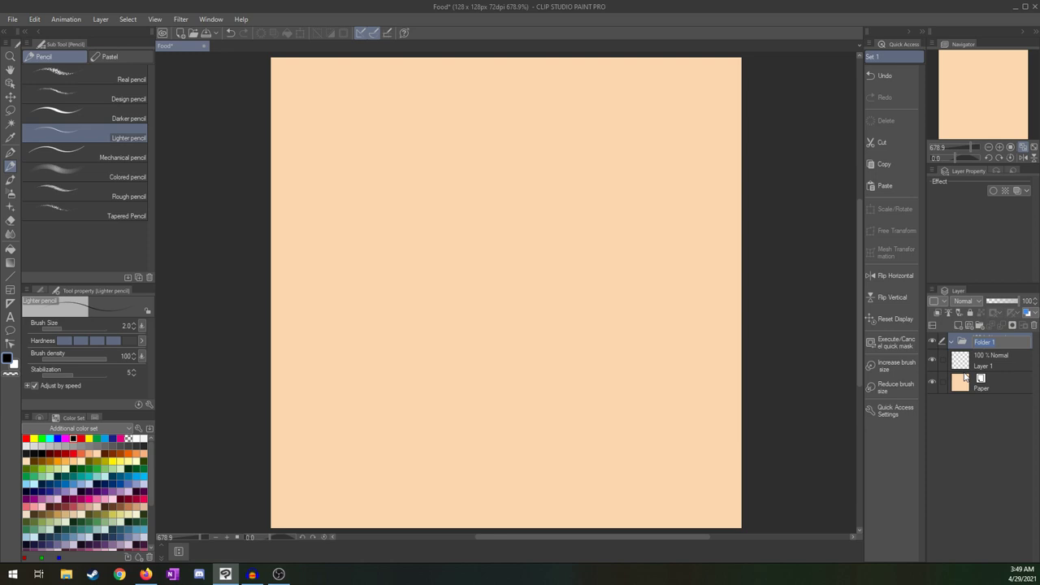
pyautogui.write('Egg')
pyautogui.press('Return')
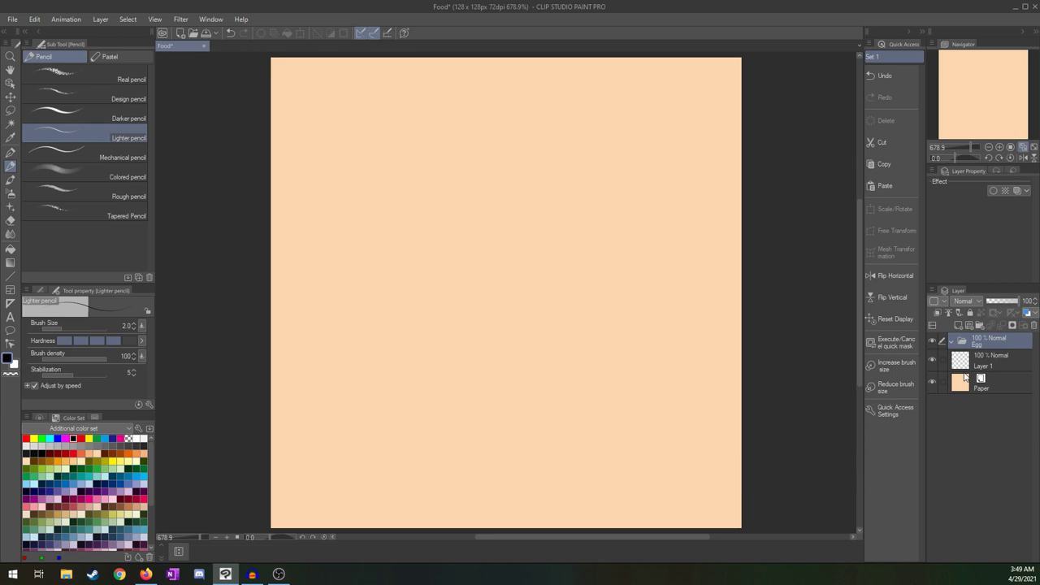
pyautogui.moveTo(977, 362); pyautogui.dragTo(985, 350)
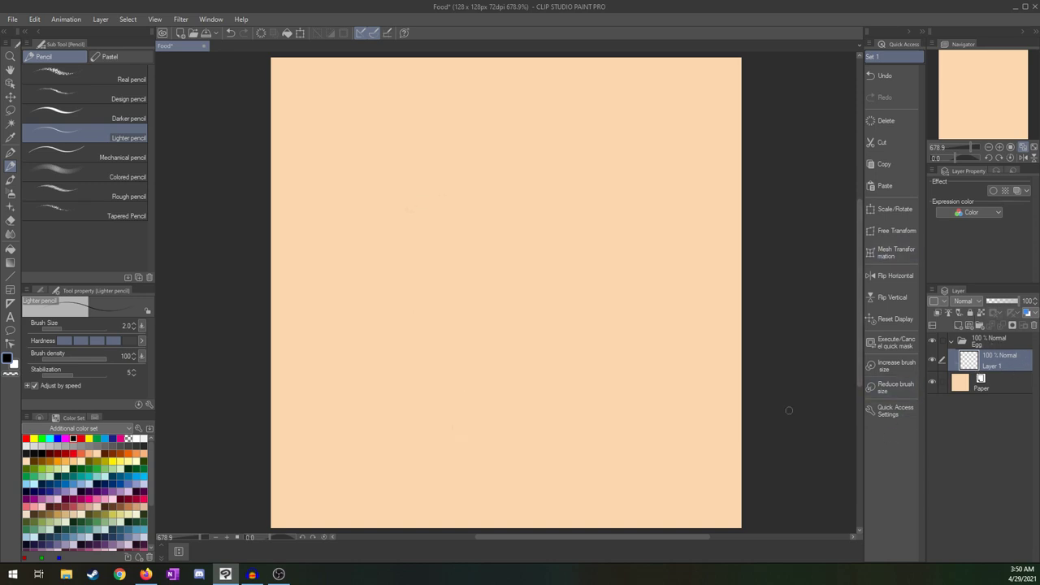
# - Sketch a rough egg outline near the middle of the canvas on Layer 1 and clean up its stray lines
pyautogui.moveTo(464, 176)
pyautogui.mouseDown()
pyautogui.moveTo(436, 214)
pyautogui.moveTo(426, 301)
pyautogui.moveTo(475, 373)
pyautogui.mouseUp()
pyautogui.hotkey('ctrl', 'z')
pyautogui.moveTo(467, 197)
pyautogui.mouseDown()
pyautogui.moveTo(435, 259)
pyautogui.moveTo(464, 201)
pyautogui.moveTo(430, 292)
pyautogui.moveTo(458, 212)
pyautogui.moveTo(430, 326)
pyautogui.moveTo(478, 370)
pyautogui.moveTo(510, 376)
pyautogui.moveTo(499, 375)
pyautogui.moveTo(540, 353)
pyautogui.moveTo(530, 364)
pyautogui.moveTo(540, 264)
pyautogui.moveTo(502, 198)
pyautogui.moveTo(542, 297)
pyautogui.moveTo(532, 240)
pyautogui.mouseUp()
pyautogui.moveTo(507, 208)
pyautogui.mouseDown()
pyautogui.moveTo(538, 289)
pyautogui.moveTo(458, 209)
pyautogui.moveTo(425, 256)
pyautogui.moveTo(426, 350)
pyautogui.moveTo(421, 277)
pyautogui.moveTo(476, 195)
pyautogui.mouseUp()
pyautogui.moveTo(432, 262)
pyautogui.mouseDown()
pyautogui.moveTo(426, 345)
pyautogui.moveTo(463, 372)
pyautogui.moveTo(530, 361)
pyautogui.moveTo(561, 305)
pyautogui.mouseUp()
pyautogui.moveTo(485, 192)
pyautogui.mouseDown()
pyautogui.moveTo(523, 207)
pyautogui.moveTo(555, 323)
pyautogui.mouseUp()
pyautogui.moveTo(536, 229); pyautogui.dragTo(557, 315)
pyautogui.moveTo(506, 196); pyautogui.dragTo(543, 257)
pyautogui.moveTo(491, 190); pyautogui.dragTo(536, 227)
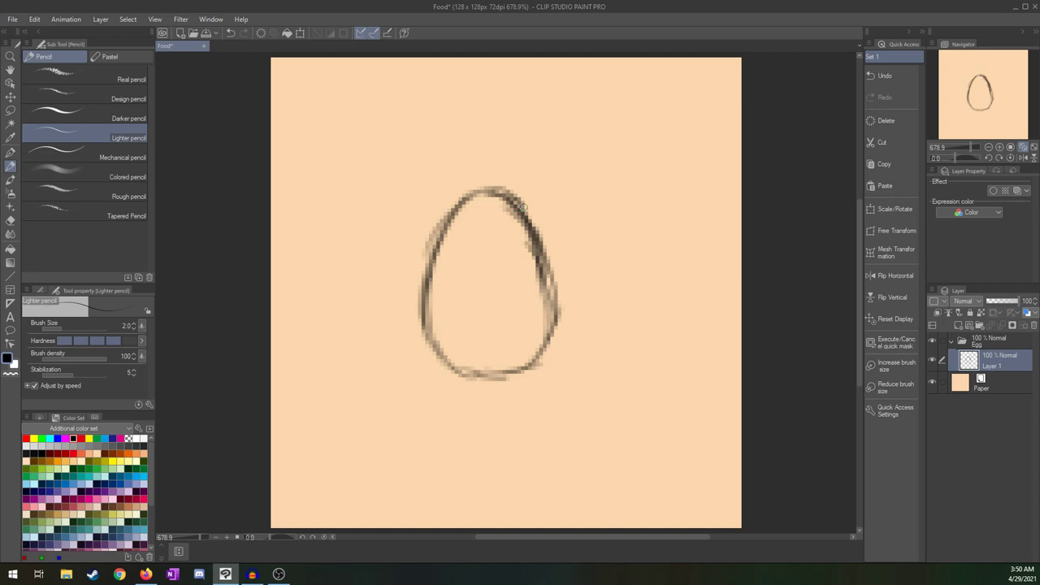
pyautogui.moveTo(537, 319); pyautogui.dragTo(511, 228)
pyautogui.moveTo(538, 275); pyautogui.dragTo(503, 217)
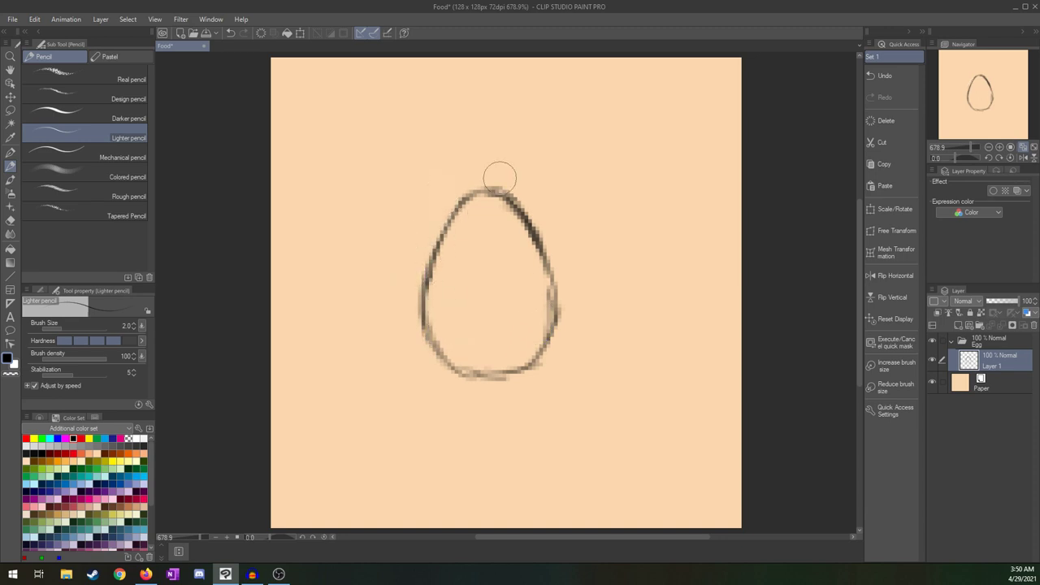
# - Erase the upper part of the egg sketch and redraw it with a rounder top
pyautogui.moveTo(516, 179)
pyautogui.mouseDown()
pyautogui.moveTo(468, 194)
pyautogui.moveTo(559, 218)
pyautogui.mouseUp()
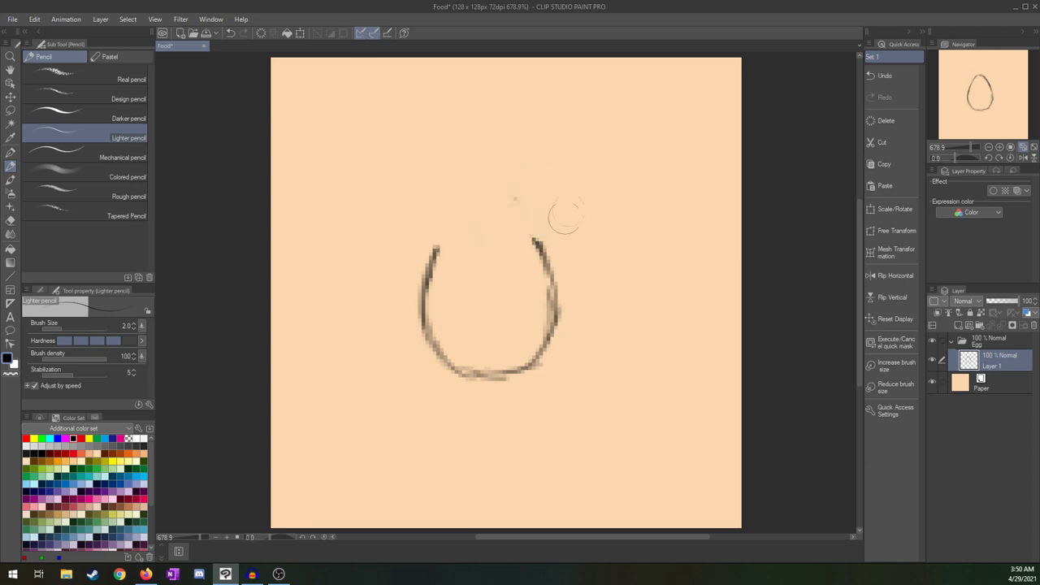
pyautogui.moveTo(434, 245)
pyautogui.mouseDown()
pyautogui.moveTo(474, 195)
pyautogui.moveTo(478, 207)
pyautogui.moveTo(512, 206)
pyautogui.mouseUp()
pyautogui.moveTo(538, 250); pyautogui.dragTo(490, 189)
pyautogui.moveTo(523, 208)
pyautogui.mouseDown()
pyautogui.moveTo(457, 234)
pyautogui.moveTo(519, 209)
pyautogui.moveTo(542, 250)
pyautogui.mouseUp()
pyautogui.moveTo(541, 247)
pyautogui.mouseDown()
pyautogui.moveTo(488, 196)
pyautogui.moveTo(434, 255)
pyautogui.moveTo(471, 216)
pyautogui.moveTo(544, 260)
pyautogui.mouseUp()
pyautogui.moveTo(490, 193)
pyautogui.mouseDown()
pyautogui.moveTo(426, 278)
pyautogui.moveTo(428, 325)
pyautogui.moveTo(538, 372)
pyautogui.moveTo(551, 309)
pyautogui.moveTo(437, 336)
pyautogui.moveTo(553, 347)
pyautogui.moveTo(549, 270)
pyautogui.moveTo(527, 221)
pyautogui.mouseUp()
pyautogui.moveTo(551, 294)
pyautogui.mouseDown()
pyautogui.moveTo(491, 197)
pyautogui.moveTo(460, 213)
pyautogui.mouseUp()
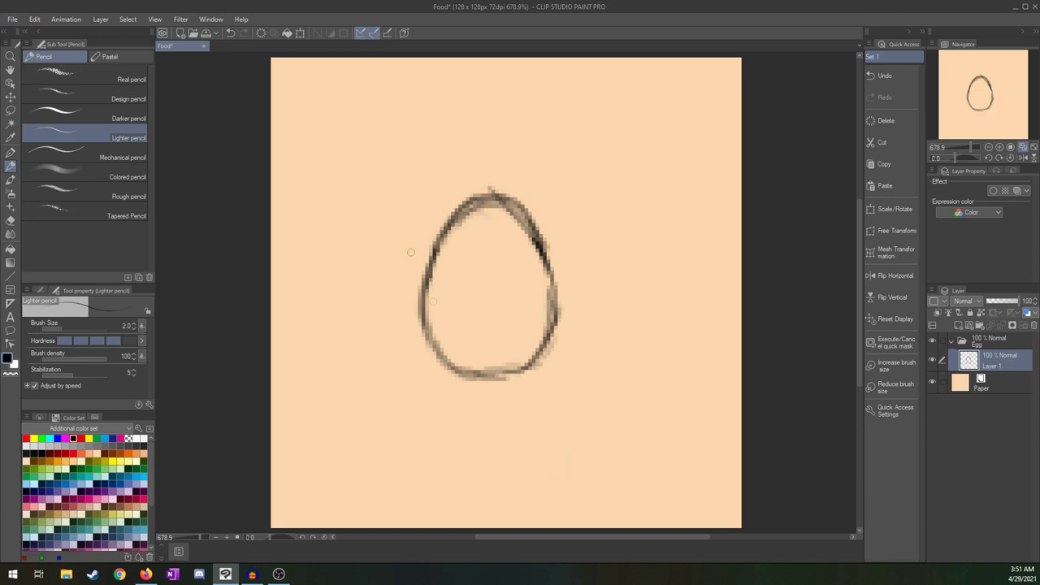
pyautogui.moveTo(300, 90)
pyautogui.mouseDown()
pyautogui.moveTo(329, 474)
pyautogui.moveTo(346, 488)
pyautogui.moveTo(678, 486)
pyautogui.moveTo(691, 447)
pyautogui.moveTo(696, 90)
pyautogui.moveTo(504, 102)
pyautogui.moveTo(301, 91)
pyautogui.mouseUp()
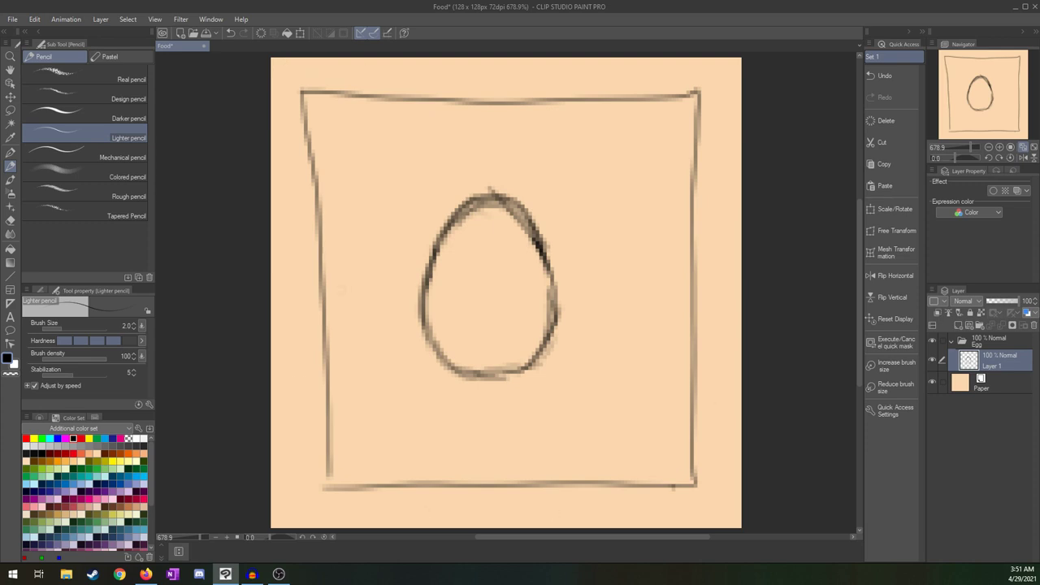
pyautogui.hotkey('ctrl', 'z')
pyautogui.hotkey('ctrl', 'z')
pyautogui.hotkey('ctrl', 'z')
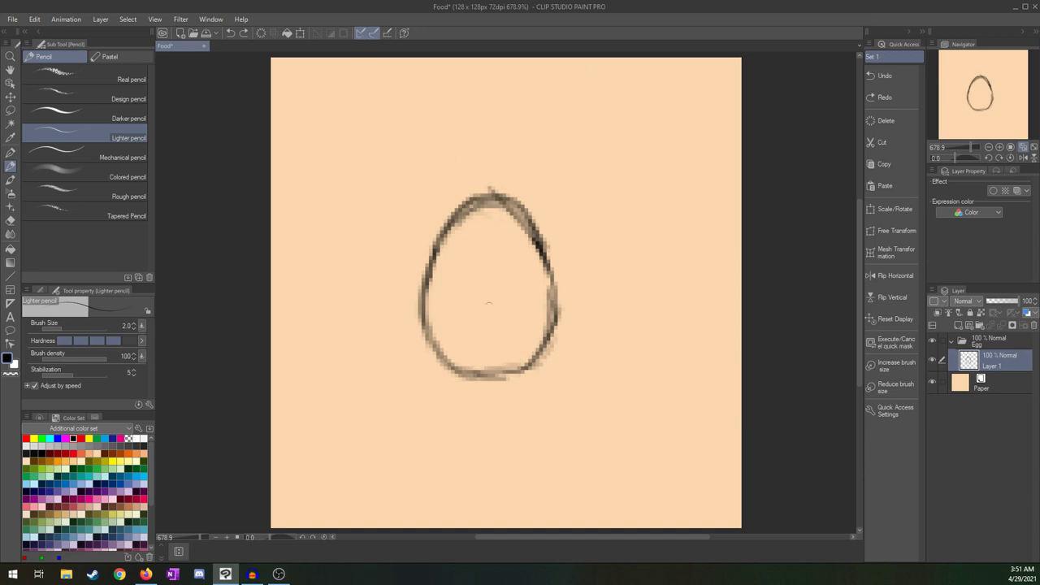
# - Move the egg sketch slightly right and down with Scale/Rotate to centre it on the canvas
pyautogui.click(1023, 151)
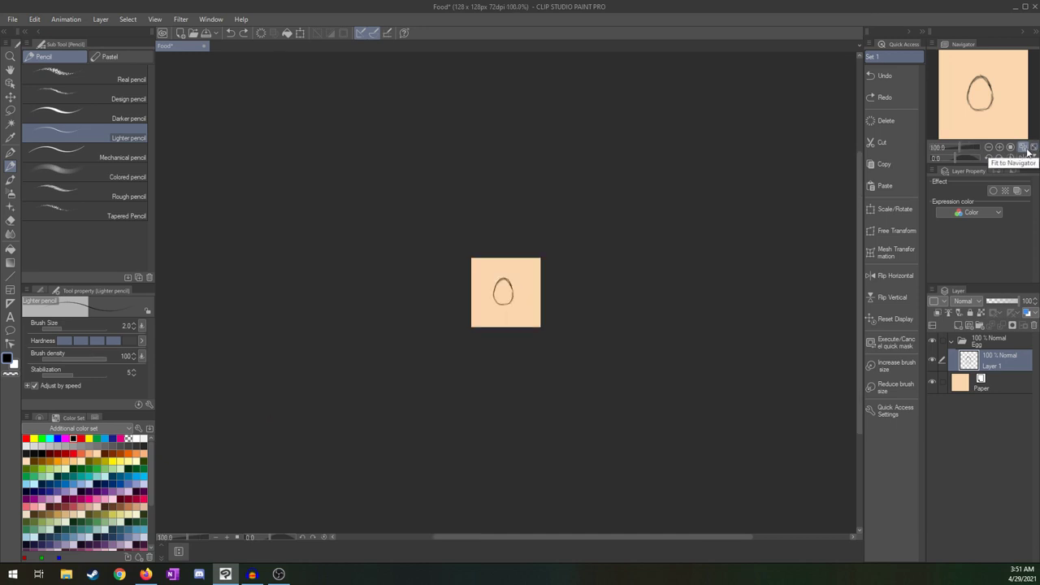
pyautogui.click(1022, 150)
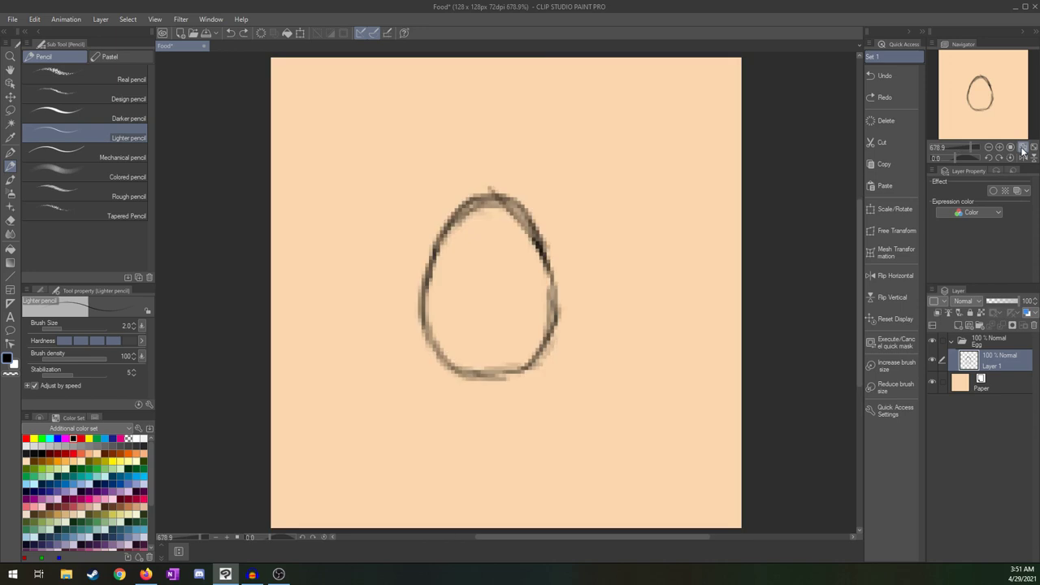
pyautogui.click(881, 210)
pyautogui.moveTo(514, 346); pyautogui.dragTo(537, 354)
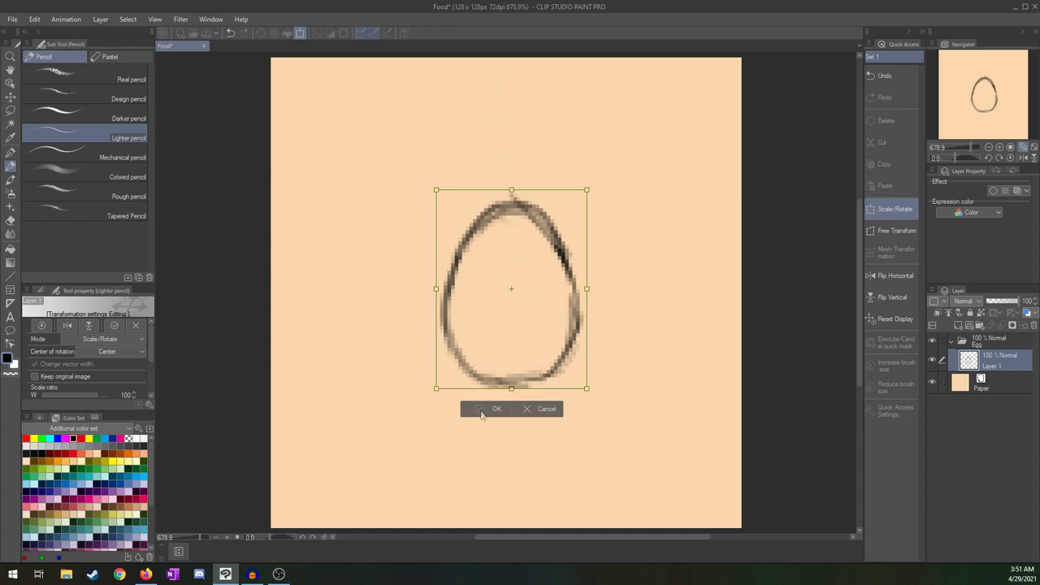
pyautogui.click(480, 409)
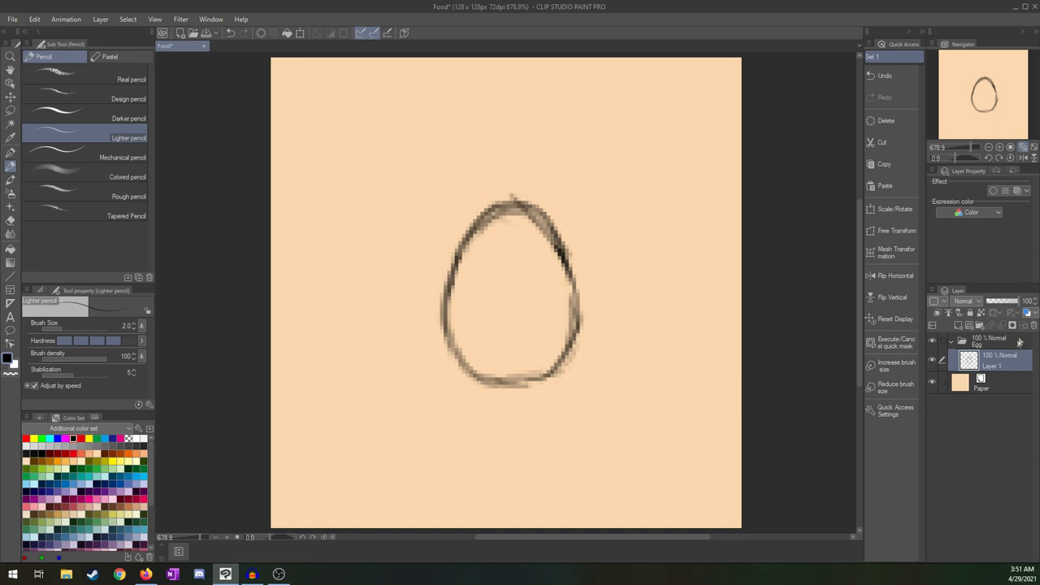
# - Add a new layer above the sketch and reduce Layer 1's opacity to 40%
pyautogui.click(959, 325)
pyautogui.click(980, 392)
pyautogui.click(999, 301)
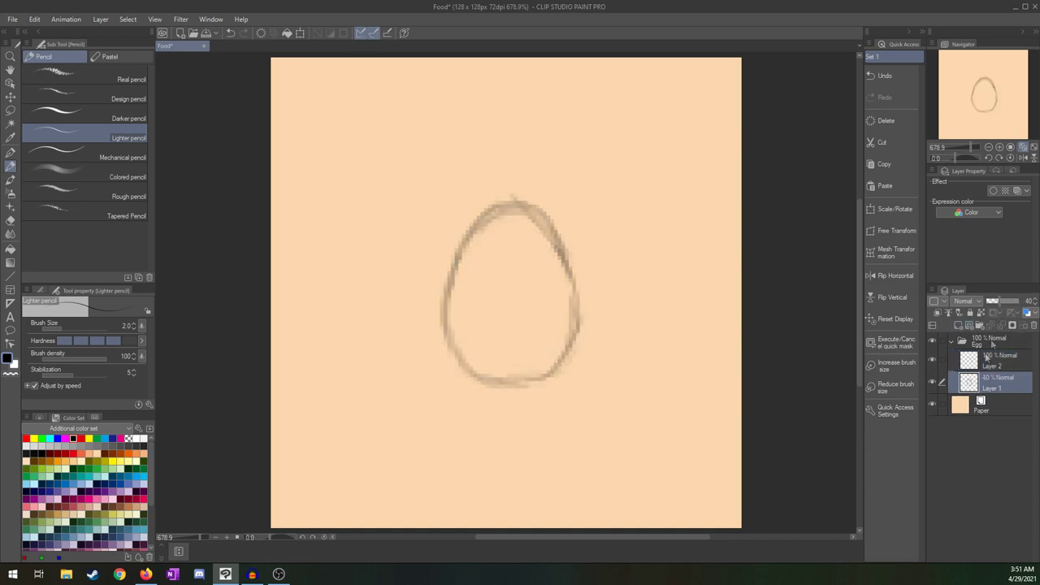
# - Trace a clean black egg outline on Layer 2 over the faded sketch
pyautogui.click(987, 358)
pyautogui.moveTo(509, 209)
pyautogui.mouseDown()
pyautogui.moveTo(474, 226)
pyautogui.moveTo(446, 335)
pyautogui.moveTo(462, 363)
pyautogui.moveTo(495, 383)
pyautogui.moveTo(551, 365)
pyautogui.moveTo(572, 325)
pyautogui.moveTo(544, 372)
pyautogui.moveTo(539, 231)
pyautogui.moveTo(573, 317)
pyautogui.moveTo(558, 351)
pyautogui.moveTo(570, 300)
pyautogui.moveTo(516, 205)
pyautogui.moveTo(561, 252)
pyautogui.mouseUp()
pyautogui.hotkey('ctrl', 'z')
pyautogui.hotkey('ctrl', 'z')
pyautogui.hotkey('ctrl', 'z')
pyautogui.moveTo(512, 201)
pyautogui.mouseDown()
pyautogui.moveTo(553, 234)
pyautogui.moveTo(574, 307)
pyautogui.mouseUp()
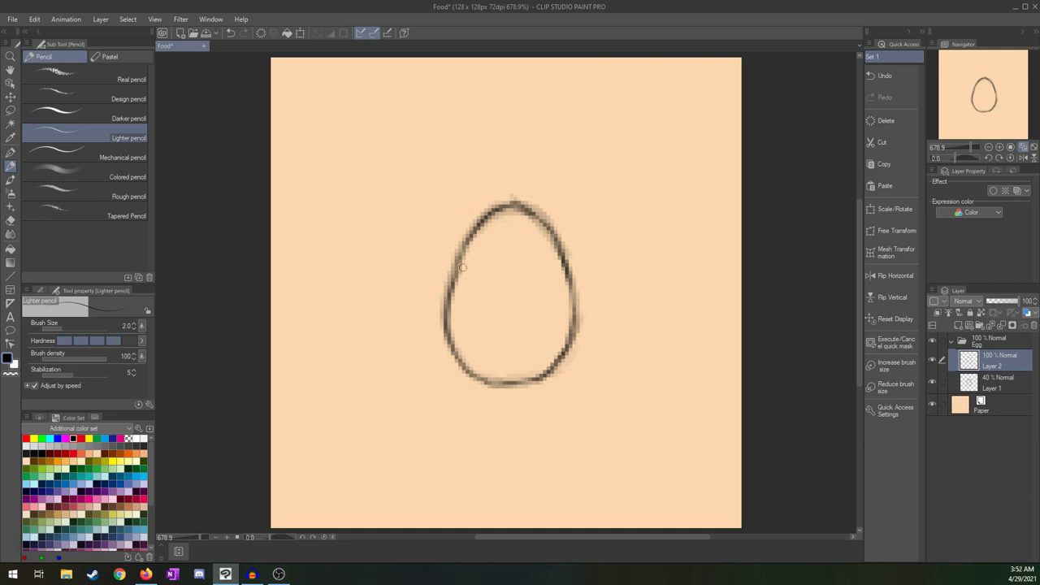
# - Hide the sketch on Layer 1 and strengthen the left side of the clean egg outline
pyautogui.click(932, 381)
pyautogui.click(932, 381)
pyautogui.click(931, 382)
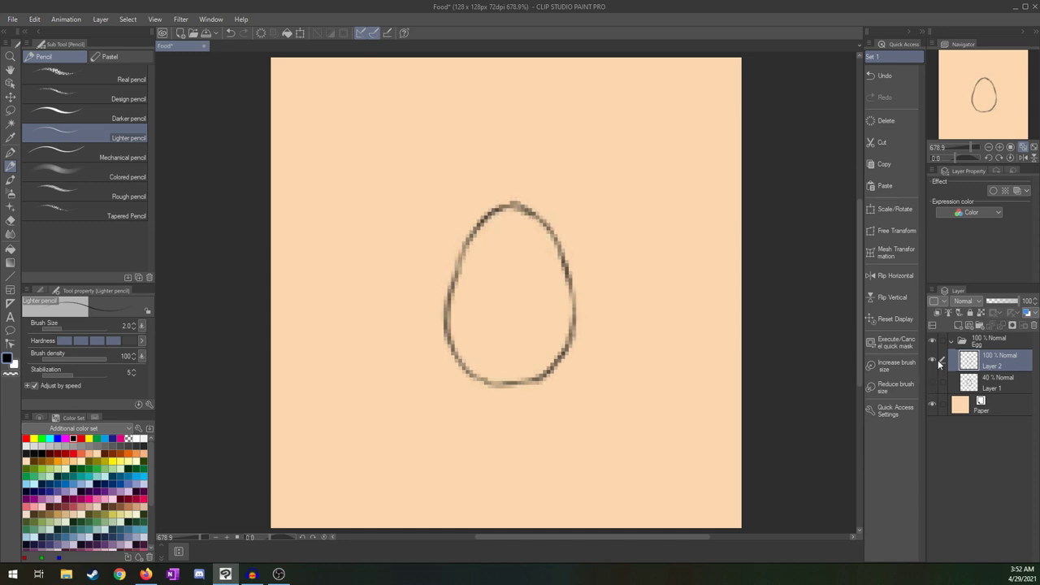
pyautogui.moveTo(451, 285); pyautogui.dragTo(467, 226)
pyautogui.moveTo(448, 294); pyautogui.dragTo(469, 224)
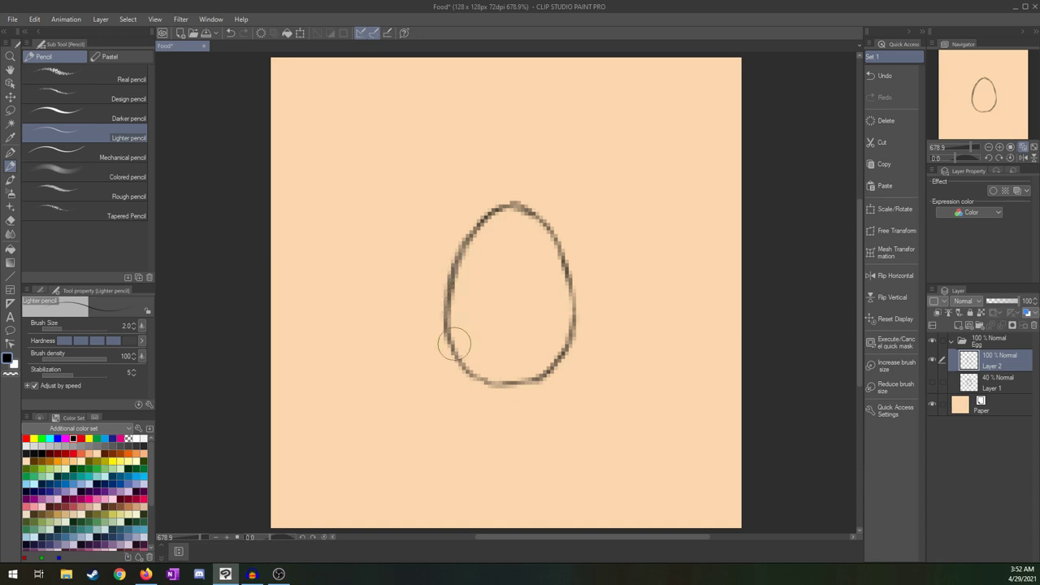
# - Rework the upper right curve of the egg outline into a smooth line
pyautogui.moveTo(515, 202); pyautogui.dragTo(568, 268)
pyautogui.moveTo(537, 216); pyautogui.dragTo(518, 203)
pyautogui.hotkey('ctrl', 'z')
pyautogui.moveTo(515, 208)
pyautogui.mouseDown()
pyautogui.moveTo(543, 220)
pyautogui.moveTo(548, 197)
pyautogui.moveTo(515, 206)
pyautogui.mouseUp()
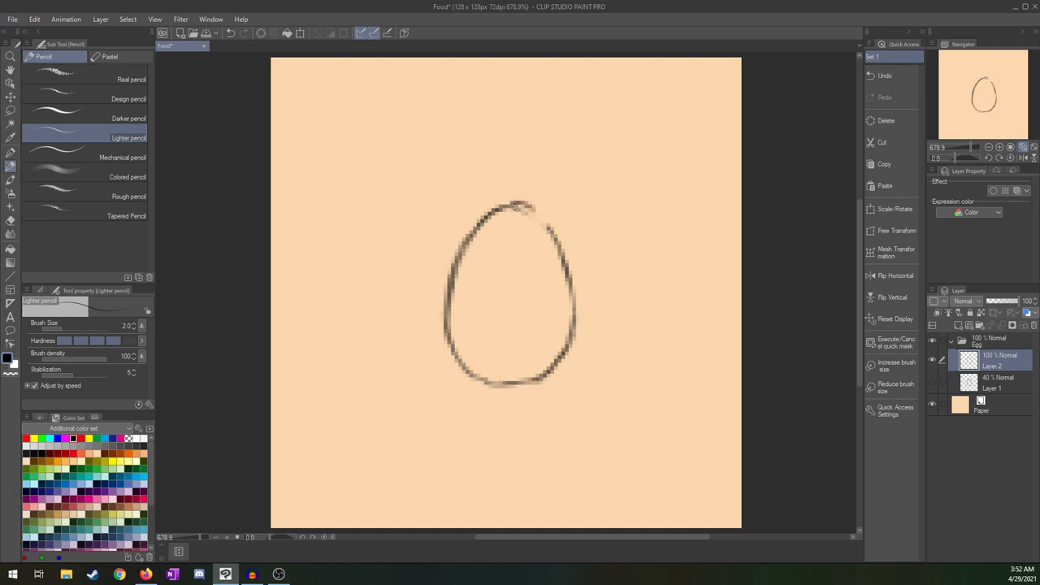
pyautogui.hotkey('ctrl', 'z')
pyautogui.moveTo(517, 205)
pyautogui.mouseDown()
pyautogui.moveTo(549, 226)
pyautogui.moveTo(516, 206)
pyautogui.moveTo(564, 246)
pyautogui.mouseUp()
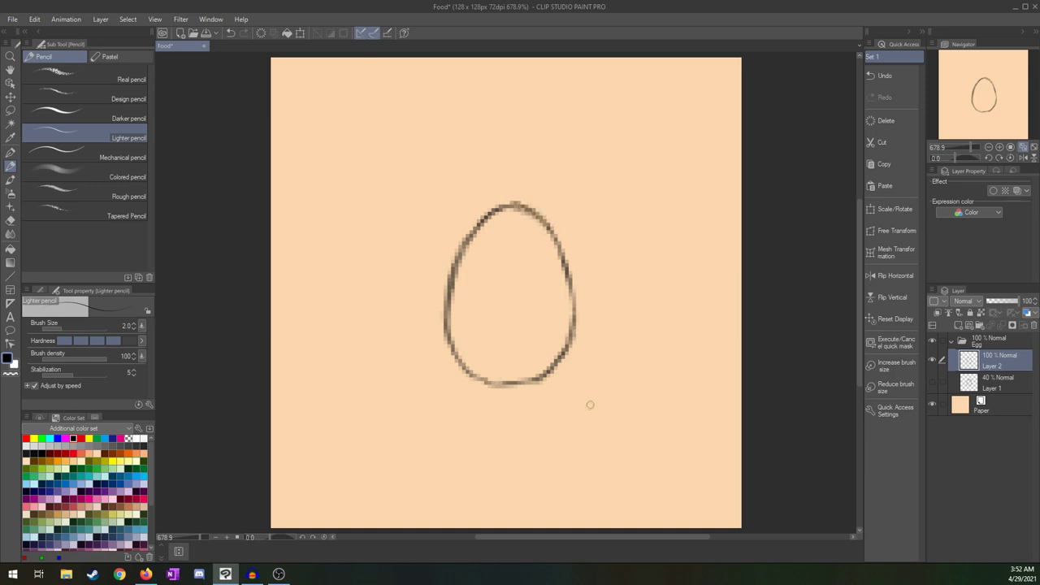
# - Add a new layer between the clean outline on Layer 2 and the hidden sketch on Layer 1
pyautogui.click(987, 384)
pyautogui.click(958, 325)
pyautogui.click(988, 405)
pyautogui.click(989, 392)
pyautogui.click(932, 405)
pyautogui.click(932, 404)
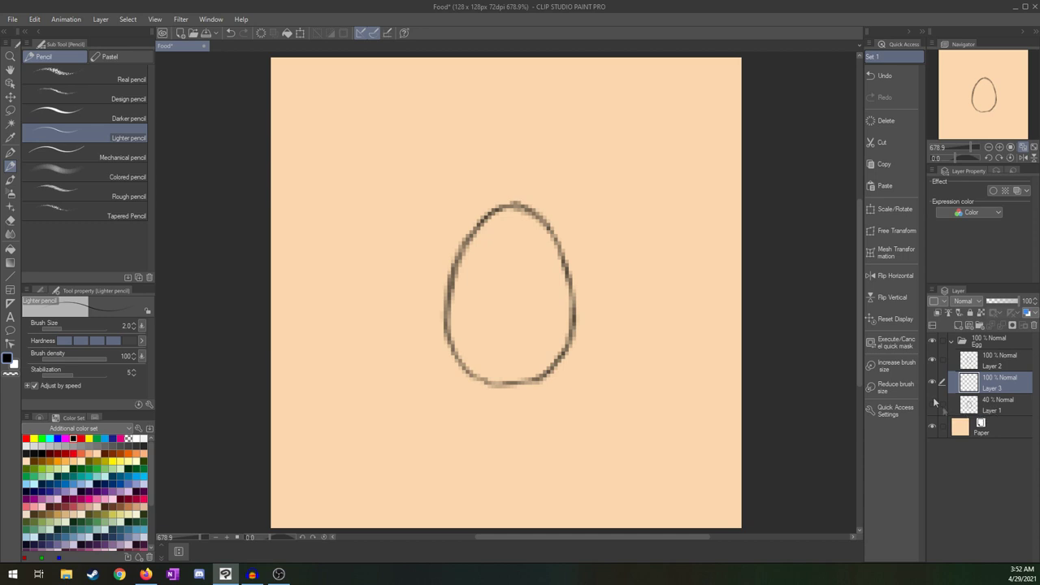
pyautogui.click(933, 363)
pyautogui.click(933, 363)
# - Pick a light peach drawing colour from the Additional color set for the egg
pyautogui.moveTo(152, 474); pyautogui.dragTo(149, 528)
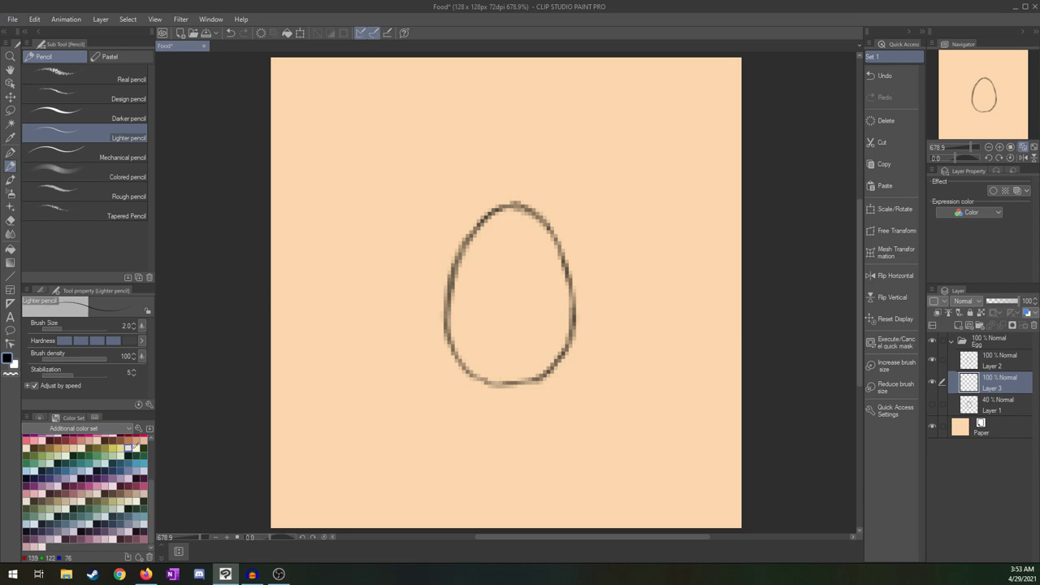
pyautogui.scroll(5, 148, 473)
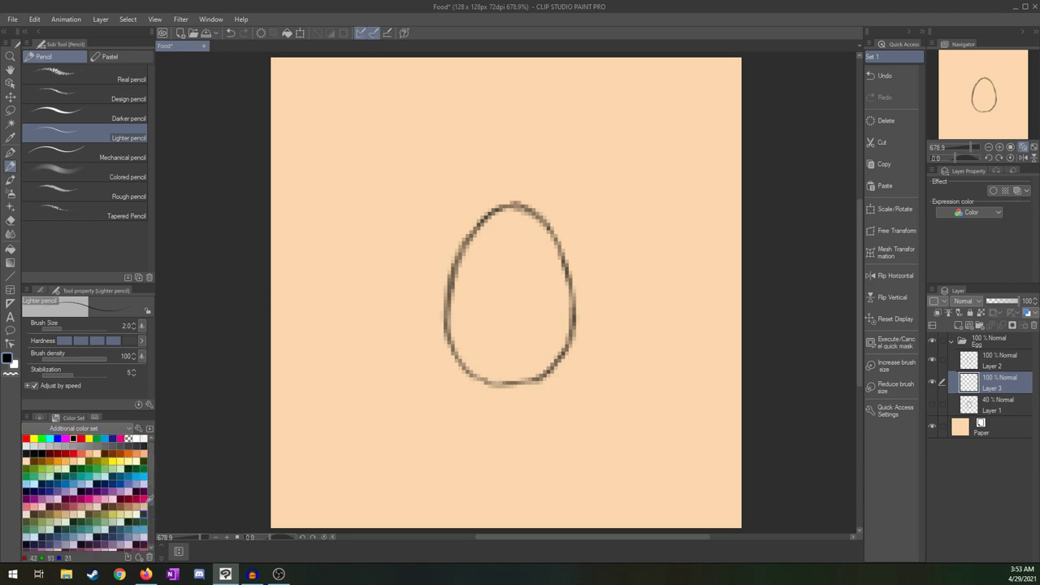
pyautogui.moveTo(151, 466)
pyautogui.mouseDown()
pyautogui.moveTo(149, 517)
pyautogui.moveTo(150, 482)
pyautogui.mouseUp()
pyautogui.click(142, 464)
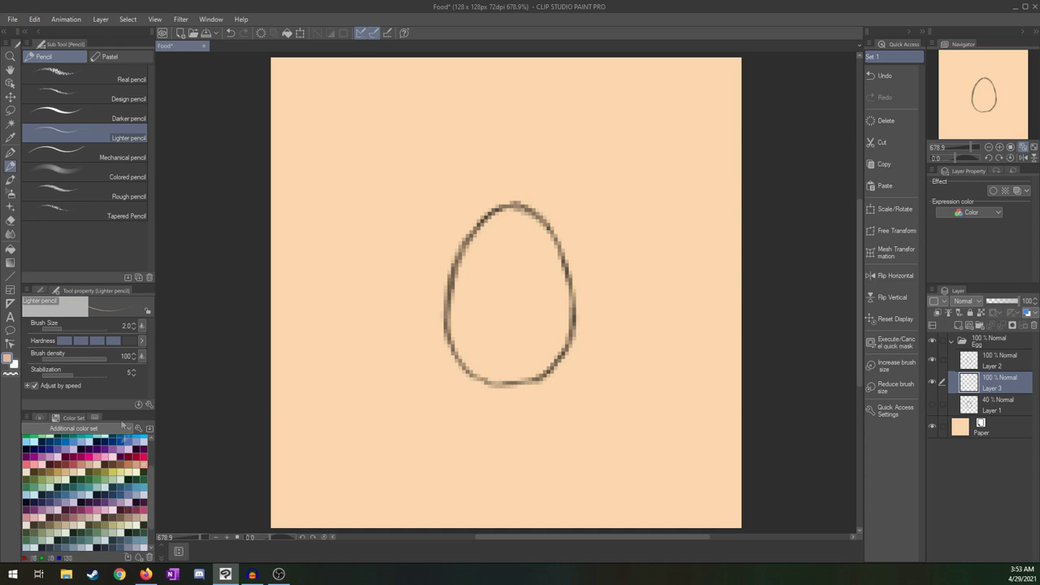
# - Set the pencil's brush size to 8, hide the Paper layer and fill the egg with light peach on Layer 3, undoing stray strokes
pyautogui.click(134, 324)
pyautogui.click(134, 324)
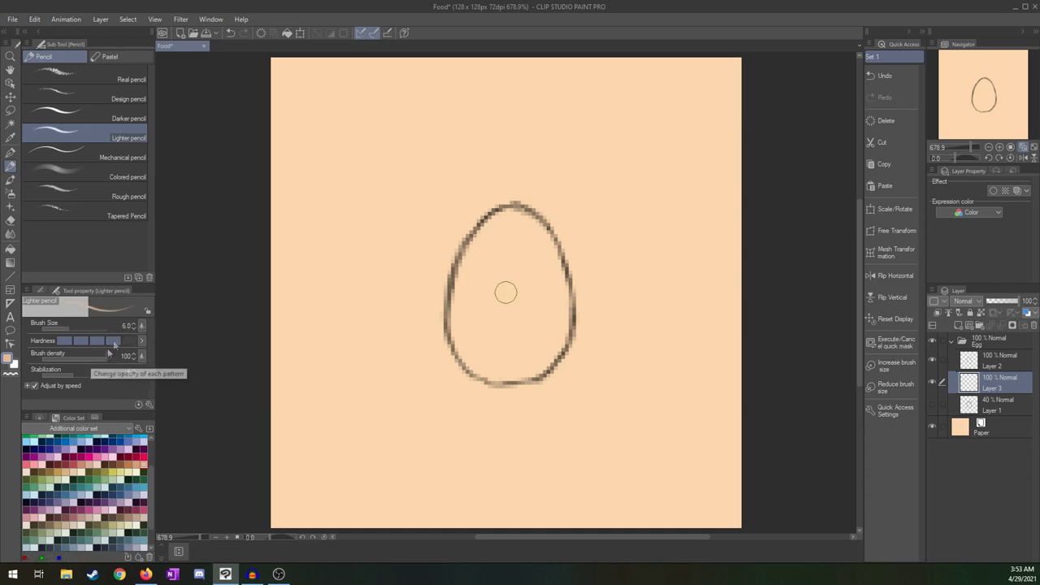
pyautogui.click(135, 323)
pyautogui.click(135, 326)
pyautogui.moveTo(480, 273)
pyautogui.mouseDown()
pyautogui.moveTo(480, 325)
pyautogui.moveTo(494, 246)
pyautogui.moveTo(471, 324)
pyautogui.moveTo(467, 277)
pyautogui.moveTo(461, 325)
pyautogui.moveTo(475, 237)
pyautogui.moveTo(481, 261)
pyautogui.moveTo(470, 265)
pyautogui.moveTo(481, 245)
pyautogui.moveTo(483, 264)
pyautogui.moveTo(497, 247)
pyautogui.moveTo(516, 260)
pyautogui.moveTo(509, 252)
pyautogui.moveTo(462, 347)
pyautogui.moveTo(481, 362)
pyautogui.moveTo(473, 367)
pyautogui.moveTo(491, 366)
pyautogui.moveTo(512, 341)
pyautogui.moveTo(494, 371)
pyautogui.moveTo(529, 366)
pyautogui.moveTo(562, 335)
pyautogui.moveTo(556, 313)
pyautogui.moveTo(554, 347)
pyautogui.moveTo(532, 309)
pyautogui.moveTo(519, 306)
pyautogui.moveTo(517, 352)
pyautogui.moveTo(552, 313)
pyautogui.moveTo(539, 304)
pyautogui.moveTo(559, 288)
pyautogui.moveTo(554, 261)
pyautogui.moveTo(525, 225)
pyautogui.moveTo(498, 224)
pyautogui.moveTo(520, 223)
pyautogui.moveTo(531, 242)
pyautogui.moveTo(558, 210)
pyautogui.mouseUp()
pyautogui.click(932, 425)
pyautogui.hotkey('ctrl', 'z')
pyautogui.moveTo(550, 246); pyautogui.dragTo(559, 299)
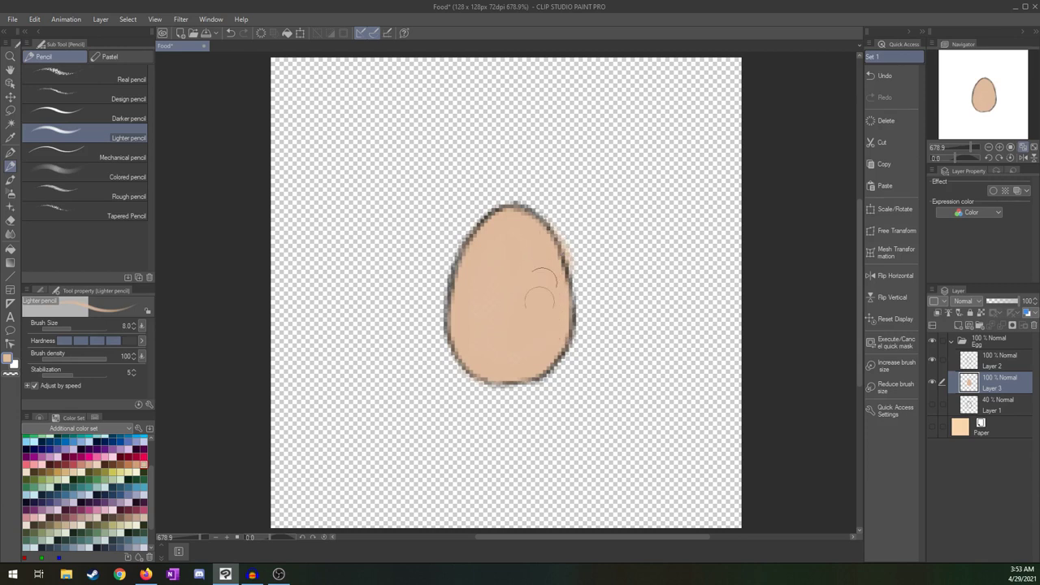
pyautogui.hotkey('ctrl', 'z')
pyautogui.moveTo(499, 226)
pyautogui.mouseDown()
pyautogui.moveTo(512, 222)
pyautogui.moveTo(536, 242)
pyautogui.mouseUp()
# - Set the pencil's brush size to 2 and show the Paper layer again
pyautogui.click(133, 330)
pyautogui.click(133, 329)
pyautogui.click(133, 329)
pyautogui.click(133, 329)
pyautogui.click(133, 330)
pyautogui.click(133, 329)
pyautogui.click(133, 329)
pyautogui.click(134, 323)
pyautogui.click(133, 323)
pyautogui.click(133, 329)
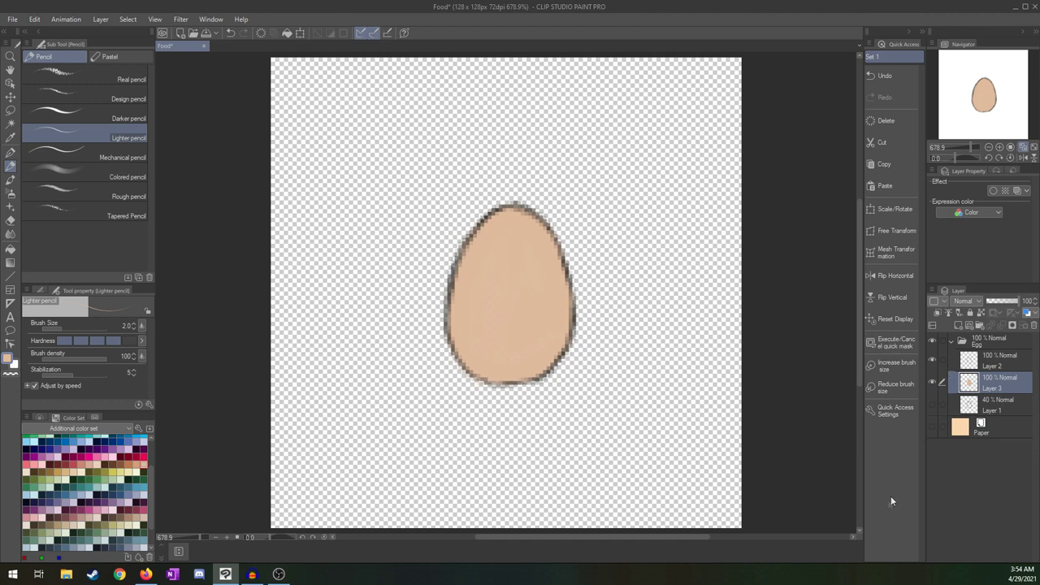
pyautogui.click(934, 429)
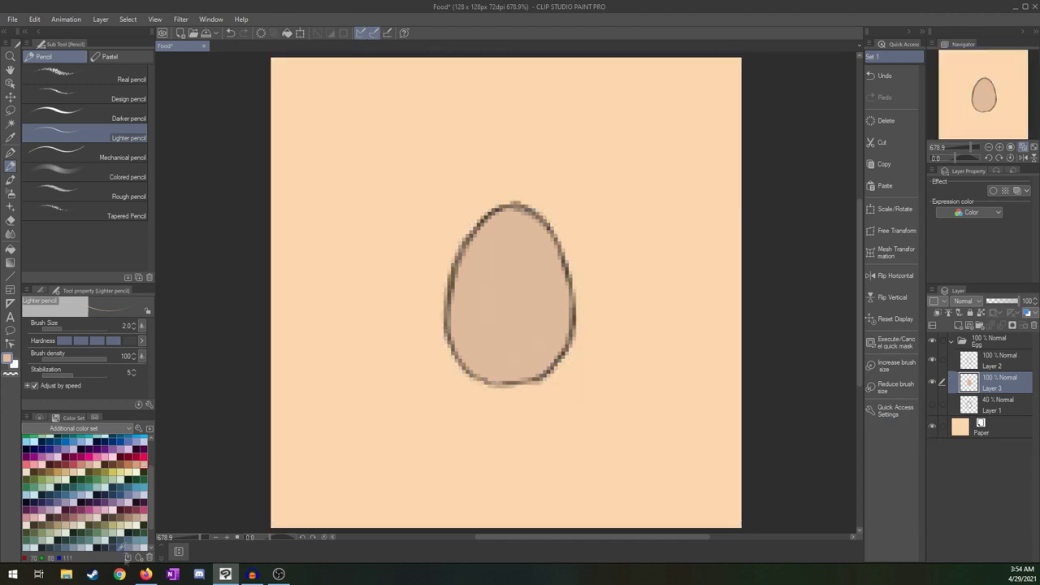
# - Compare the coloured egg with the Paper background shown and hidden
pyautogui.click(933, 429)
pyautogui.click(933, 429)
pyautogui.click(933, 430)
pyautogui.click(933, 429)
pyautogui.click(933, 429)
pyautogui.click(933, 429)
pyautogui.click(933, 427)
pyautogui.click(933, 428)
pyautogui.click(932, 428)
pyautogui.click(932, 428)
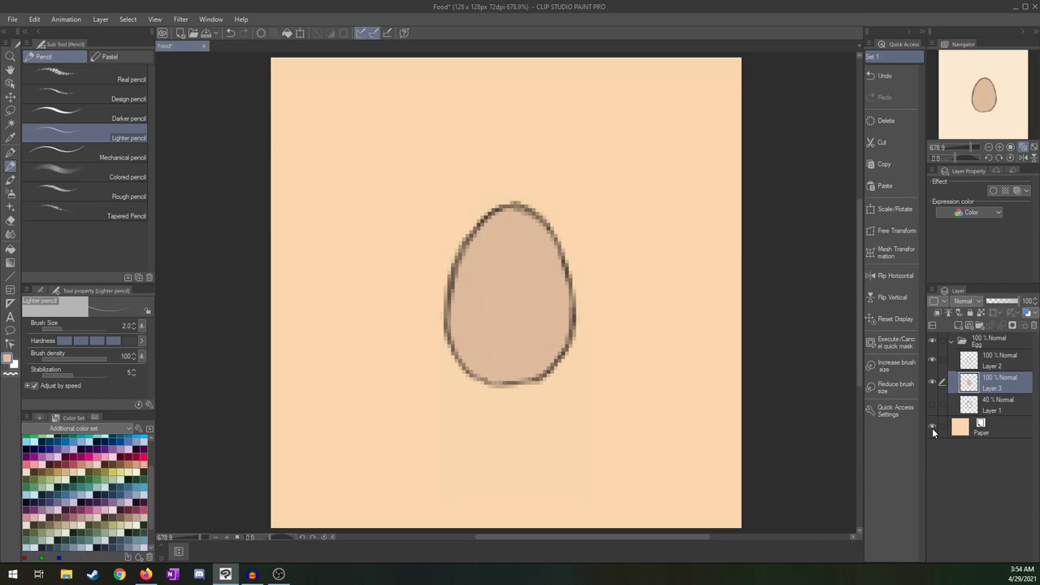
pyautogui.click(933, 429)
pyautogui.click(933, 429)
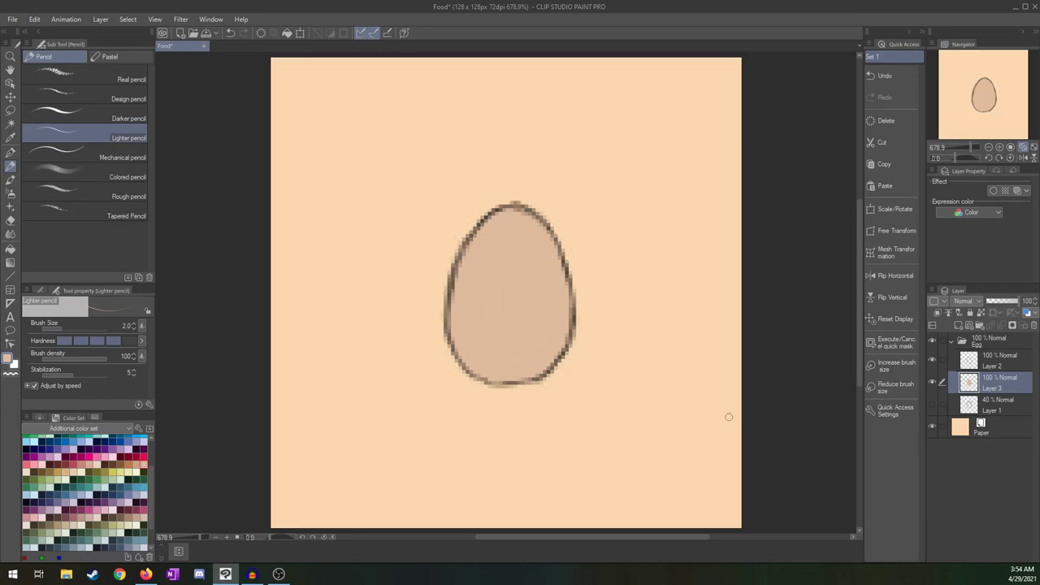
# - Set the brush density to 47 and softly shade the egg's left and lower side in light orange
pyautogui.scroll(-3, 146, 488)
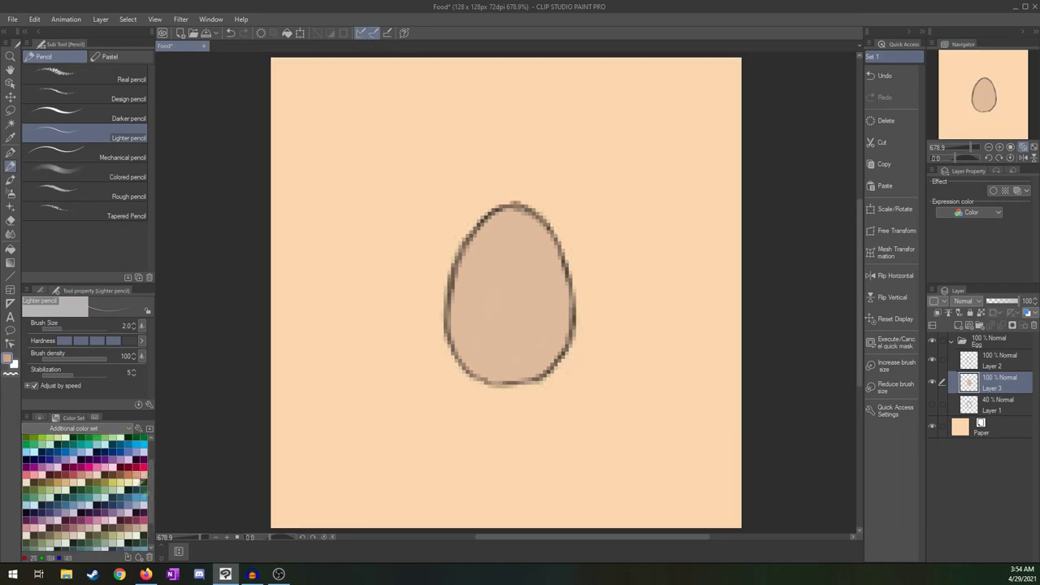
pyautogui.click(130, 475)
pyautogui.click(73, 358)
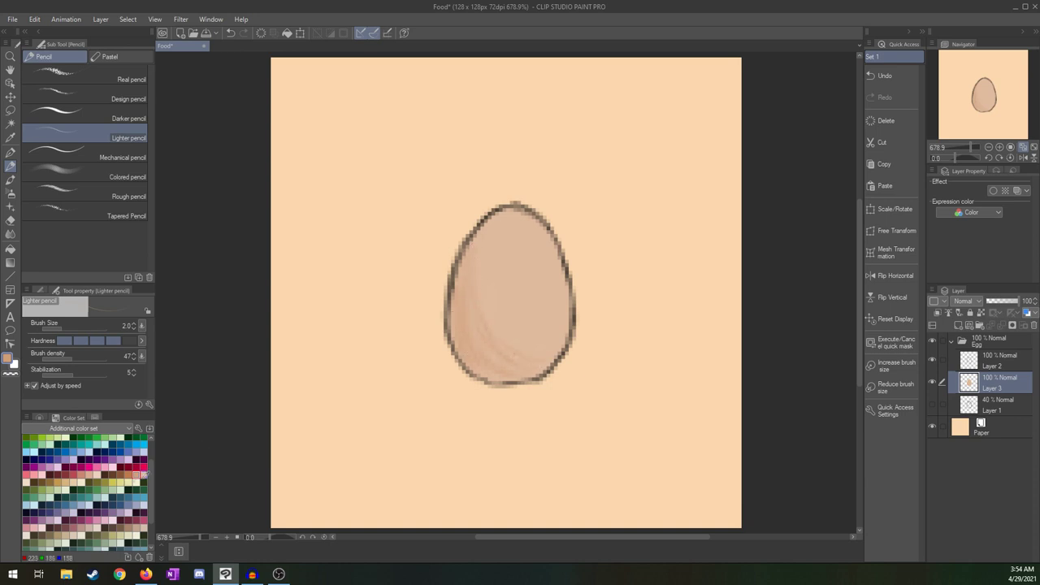
# - Deepen the shading along the egg's left and bottom edges with darker orange and brown strokes
pyautogui.click(129, 474)
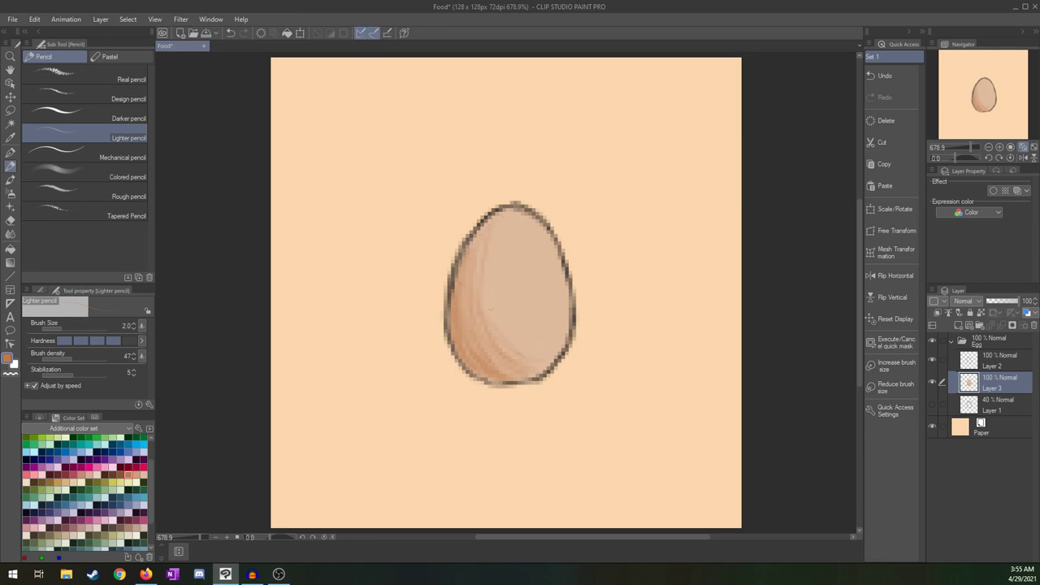
pyautogui.hotkey('ctrl', 'z')
pyautogui.hotkey('ctrl', 'y')
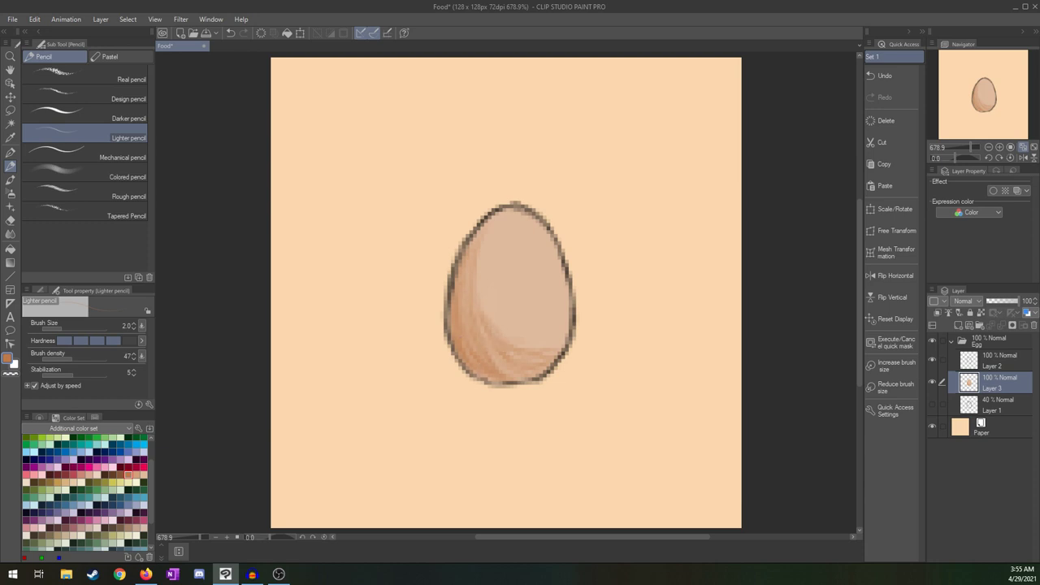
pyautogui.click(121, 474)
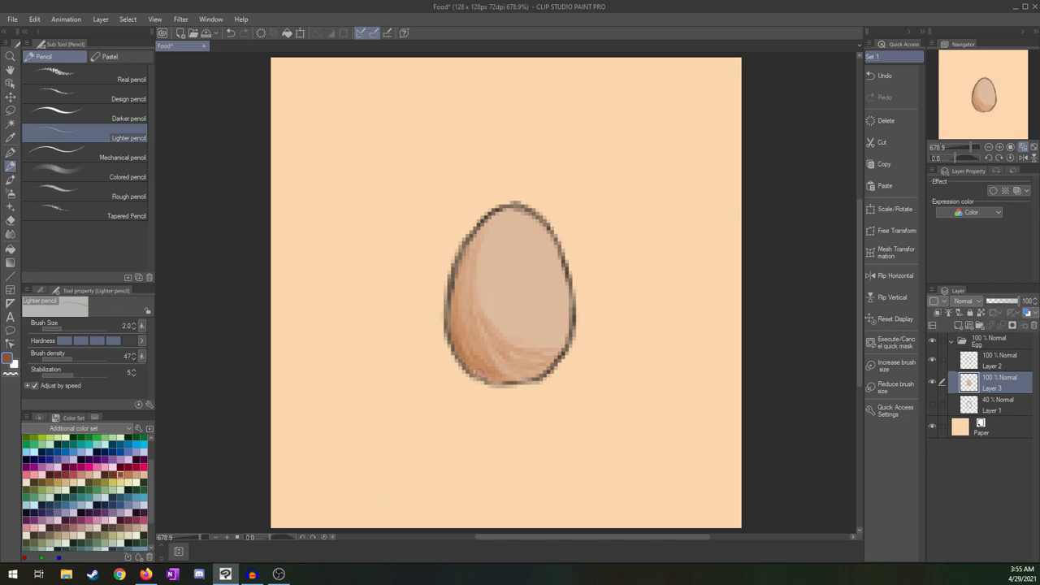
# - Paint a white highlight on the egg's upper right area and check the icon at 100% zoom
pyautogui.click(144, 475)
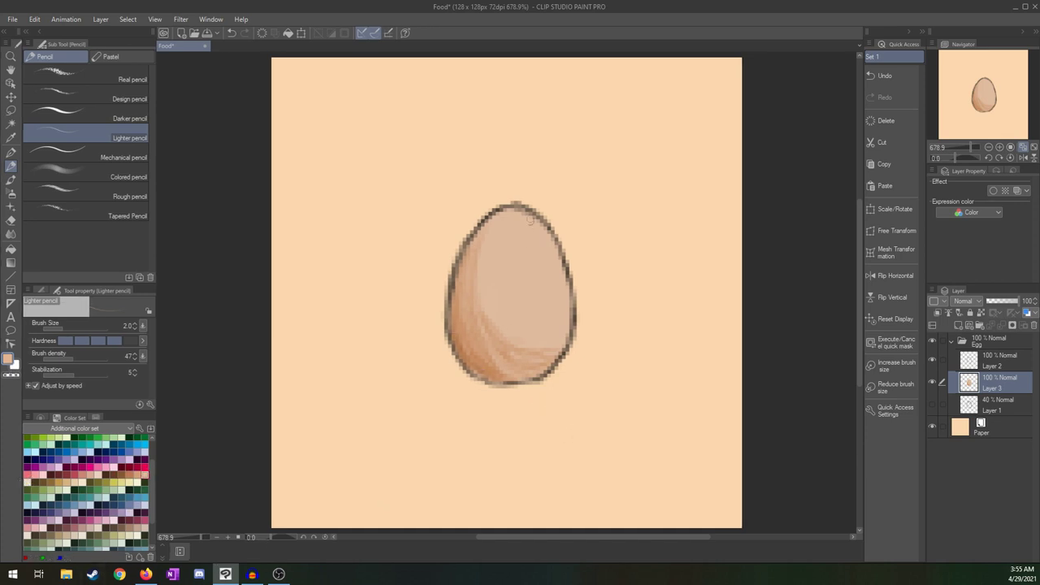
pyautogui.click(28, 482)
pyautogui.scroll(5, 153, 460)
pyautogui.click(144, 438)
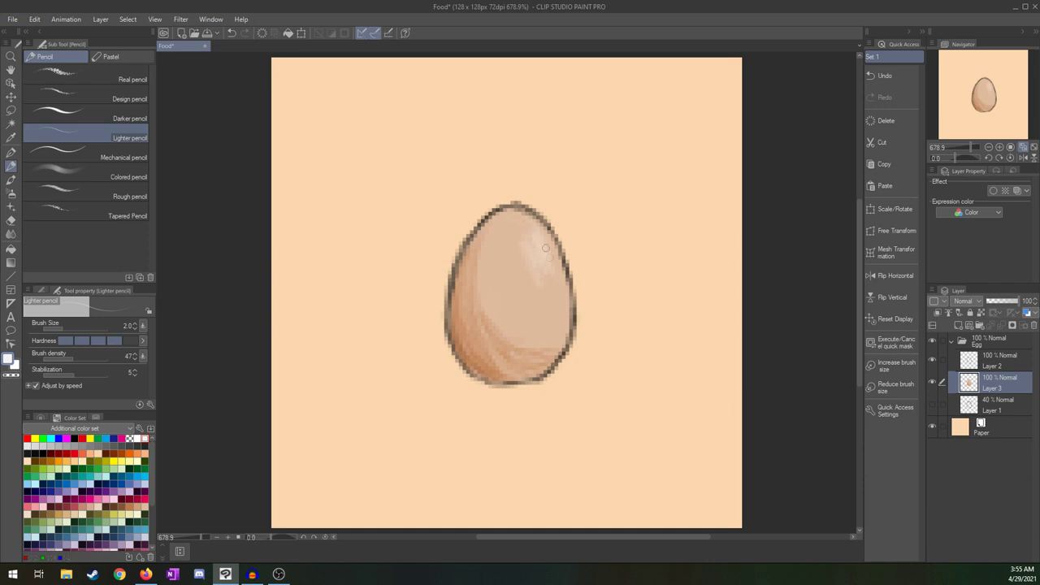
pyautogui.moveTo(544, 252); pyautogui.dragTo(541, 258)
pyautogui.click(1010, 147)
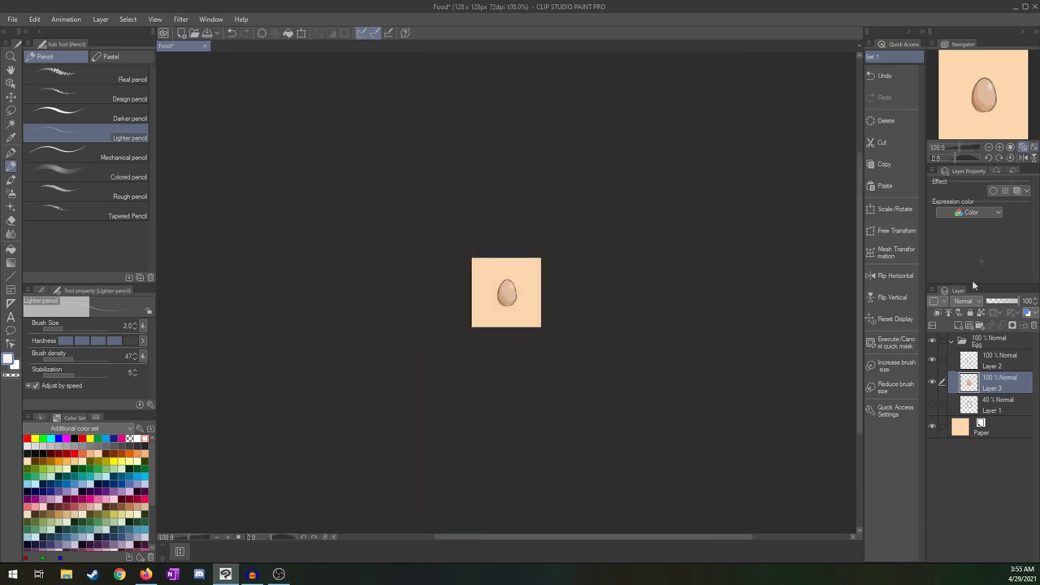
pyautogui.click(1024, 147)
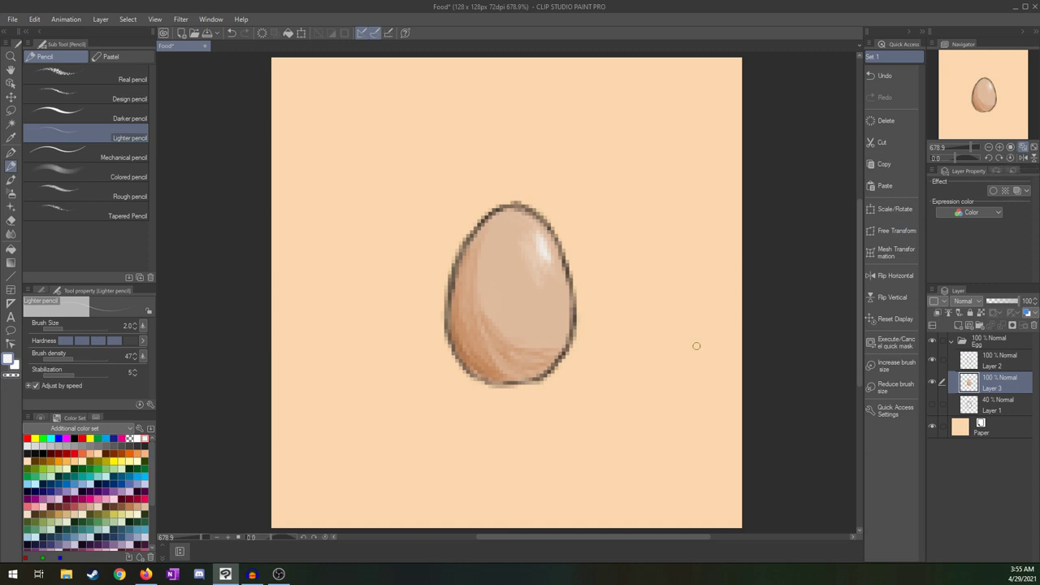
pyautogui.click(13, 19)
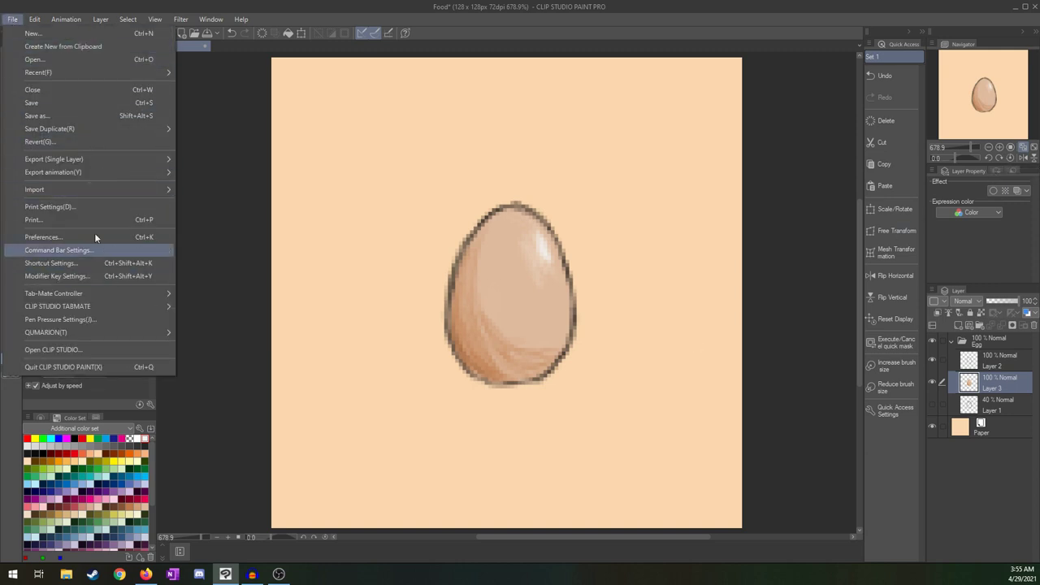
pyautogui.click(528, 275)
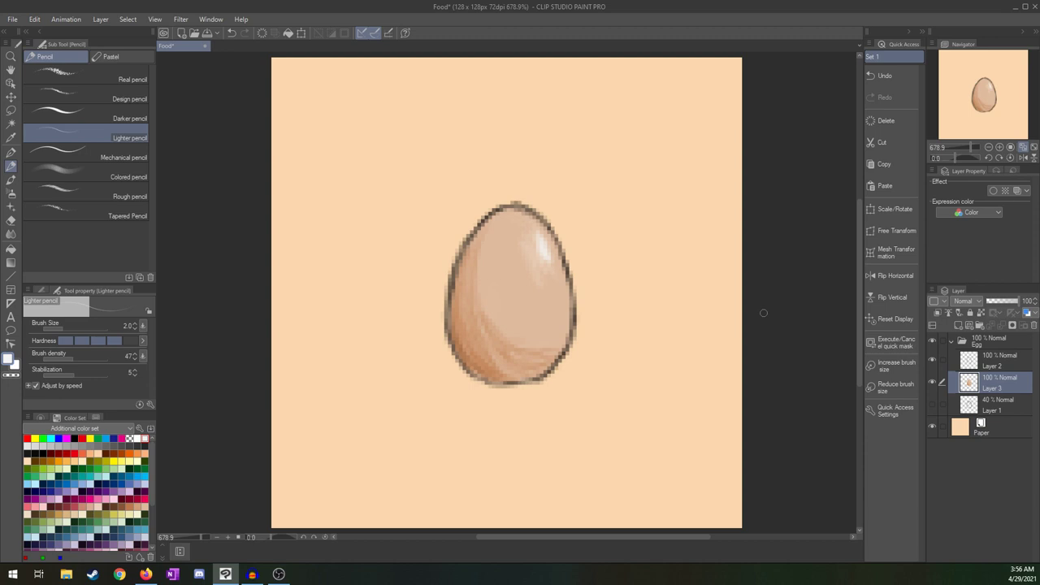
# - Hide and collapse the Egg folder and create a new layer folder named Milk above it
pyautogui.click(932, 341)
pyautogui.click(952, 341)
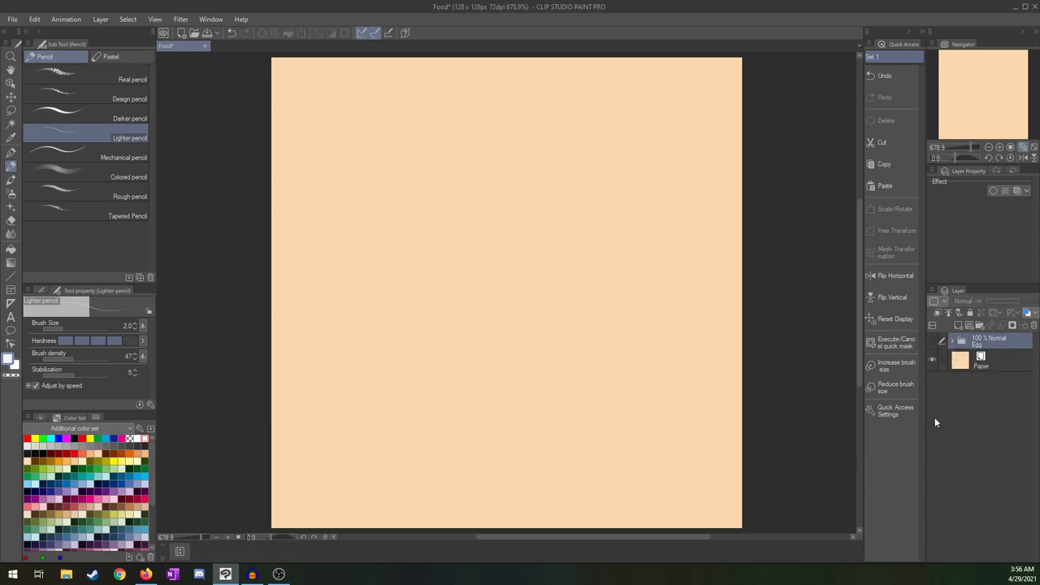
pyautogui.click(984, 327)
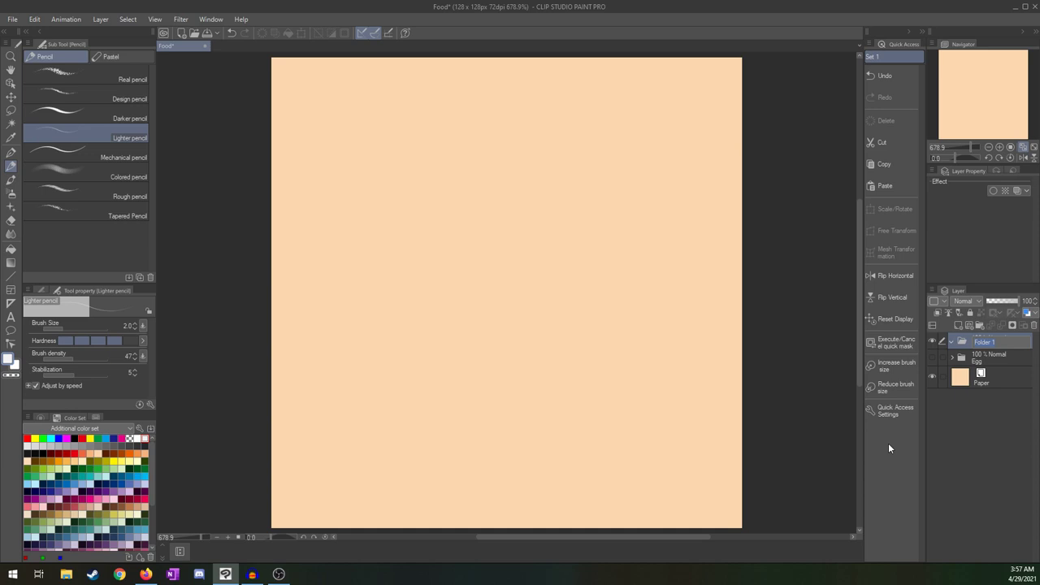
pyautogui.write('Milk')
pyautogui.press('Return')
# - Add a new layer inside the Milk folder and set the pencil to black with a brush density of 100
pyautogui.click(960, 326)
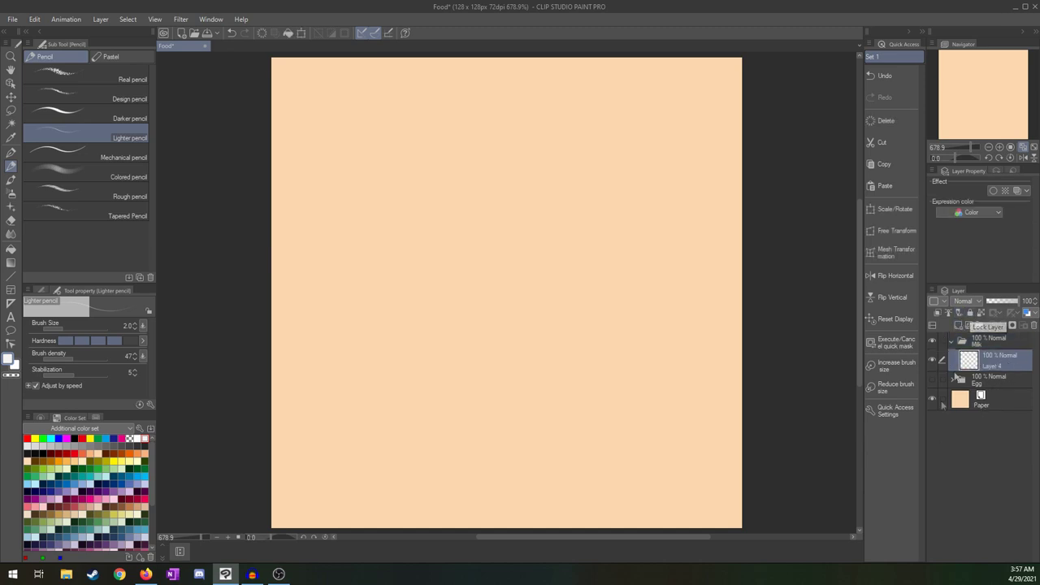
pyautogui.click(75, 439)
pyautogui.click(122, 360)
pyautogui.moveTo(490, 174)
pyautogui.mouseDown()
pyautogui.moveTo(467, 187)
pyautogui.moveTo(440, 355)
pyautogui.moveTo(427, 321)
pyautogui.moveTo(487, 152)
pyautogui.moveTo(427, 346)
pyautogui.mouseUp()
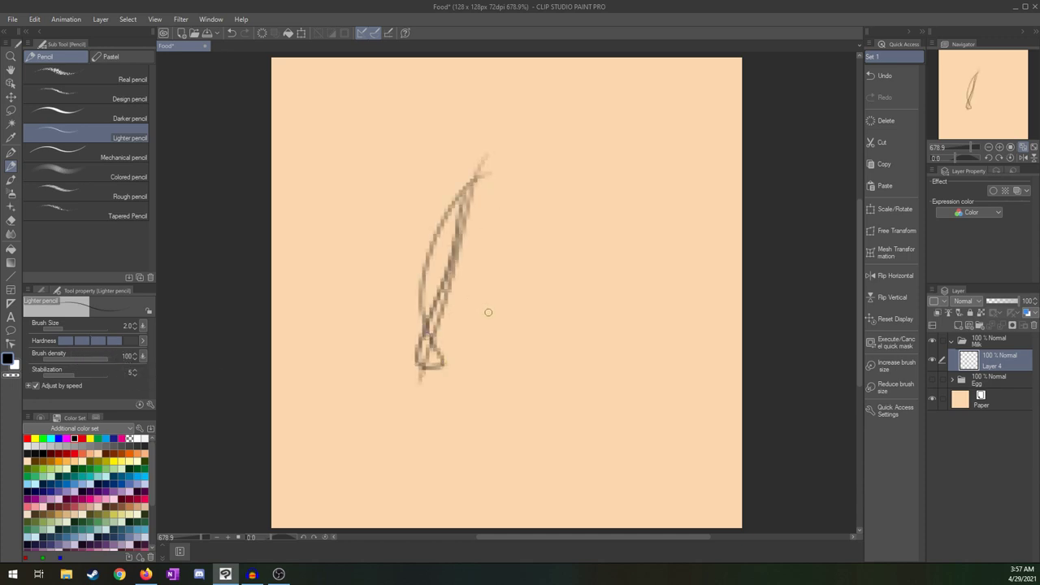
pyautogui.hotkey('ctrl', 'z')
pyautogui.hotkey('ctrl', 'z')
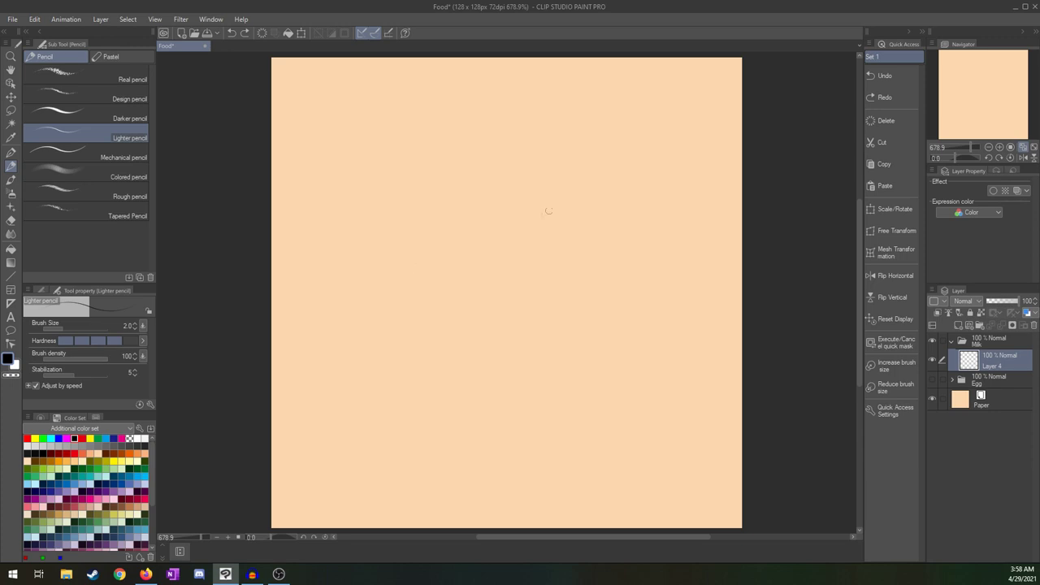
pyautogui.moveTo(526, 171); pyautogui.dragTo(508, 184)
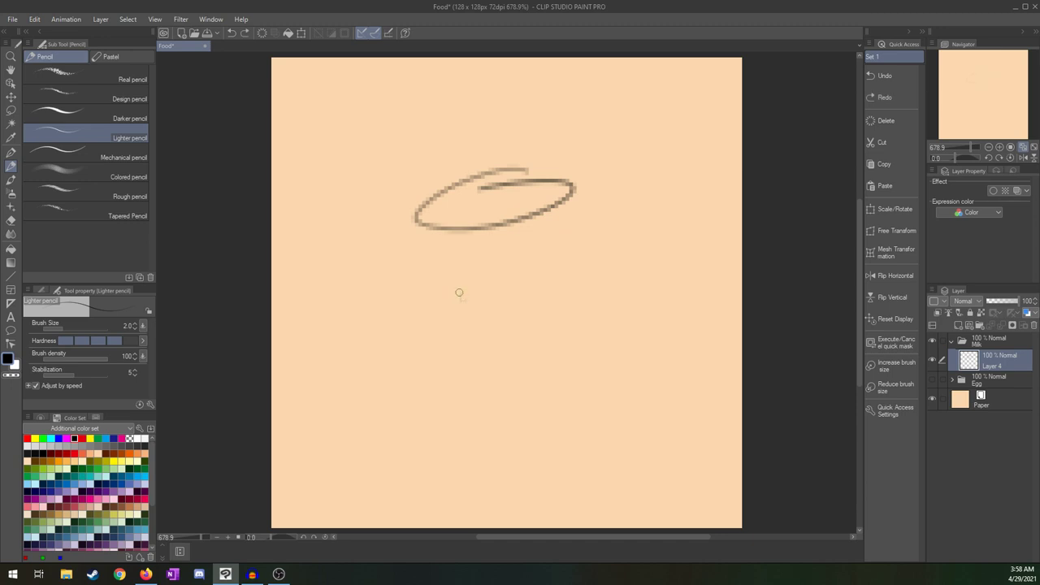
pyautogui.hotkey('ctrl', 'z')
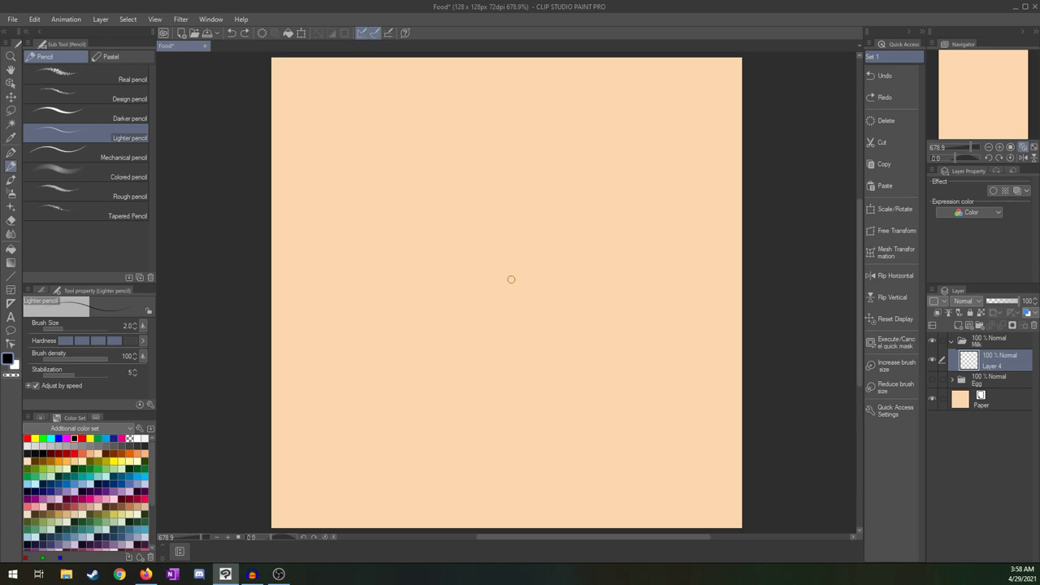
# - Try a rough sketch of a milk bottle with an oval rim, narrow neck and wide body
pyautogui.moveTo(501, 183); pyautogui.dragTo(498, 178)
pyautogui.moveTo(437, 209); pyautogui.dragTo(452, 300)
pyautogui.moveTo(511, 196)
pyautogui.mouseDown()
pyautogui.moveTo(510, 307)
pyautogui.moveTo(407, 370)
pyautogui.moveTo(508, 302)
pyautogui.mouseUp()
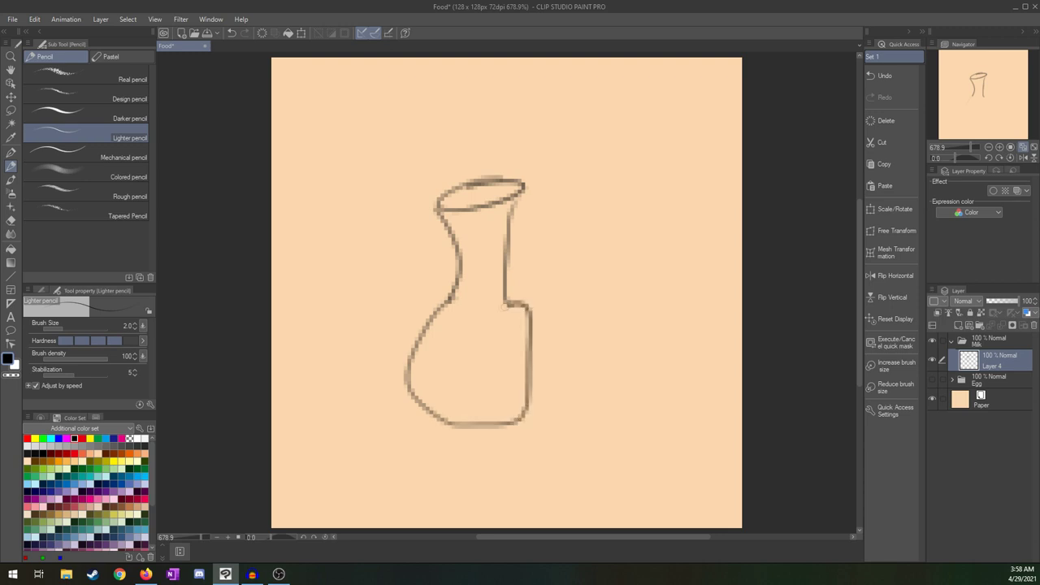
# - Try sketching a cow with eyes, horns and a spotted body on the bottle's lower part
pyautogui.moveTo(467, 349)
pyautogui.mouseDown()
pyautogui.moveTo(511, 351)
pyautogui.moveTo(492, 386)
pyautogui.moveTo(467, 348)
pyautogui.mouseUp()
pyautogui.click(480, 352)
pyautogui.click(494, 353)
pyautogui.moveTo(417, 381)
pyautogui.mouseDown()
pyautogui.moveTo(465, 349)
pyautogui.moveTo(465, 382)
pyautogui.mouseUp()
pyautogui.moveTo(428, 369); pyautogui.dragTo(436, 364)
pyautogui.moveTo(446, 358)
pyautogui.mouseDown()
pyautogui.moveTo(456, 364)
pyautogui.moveTo(466, 330)
pyautogui.moveTo(479, 330)
pyautogui.mouseUp()
pyautogui.click(449, 379)
pyautogui.moveTo(503, 332); pyautogui.dragTo(512, 341)
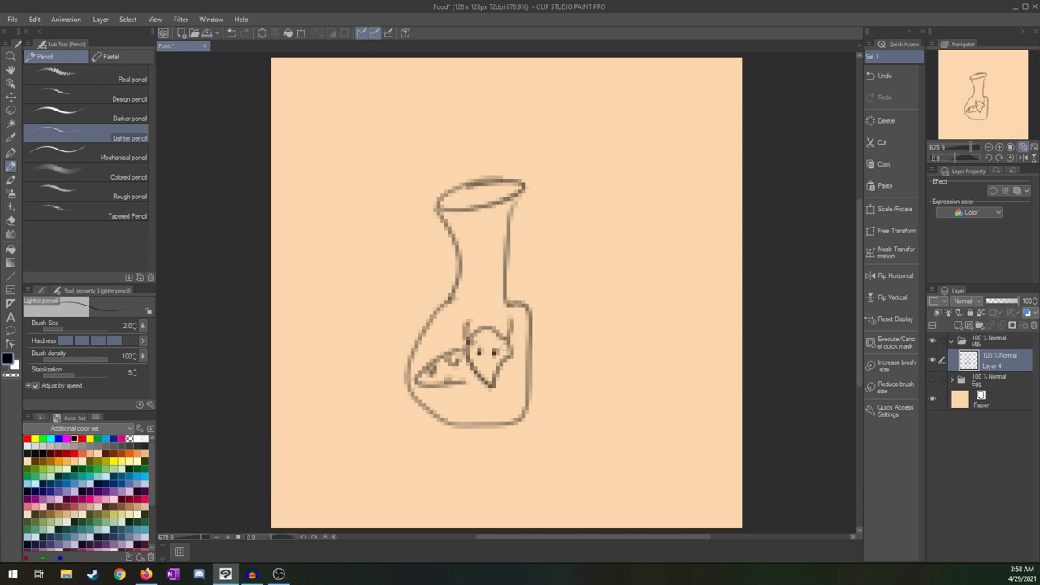
# - Try adding legs to the cow and clear the whole sketch from the layer
pyautogui.moveTo(507, 385)
pyautogui.mouseDown()
pyautogui.moveTo(516, 380)
pyautogui.moveTo(515, 415)
pyautogui.mouseUp()
pyautogui.moveTo(465, 389); pyautogui.dragTo(470, 408)
pyautogui.moveTo(451, 385); pyautogui.dragTo(445, 407)
pyautogui.moveTo(423, 387); pyautogui.dragTo(426, 408)
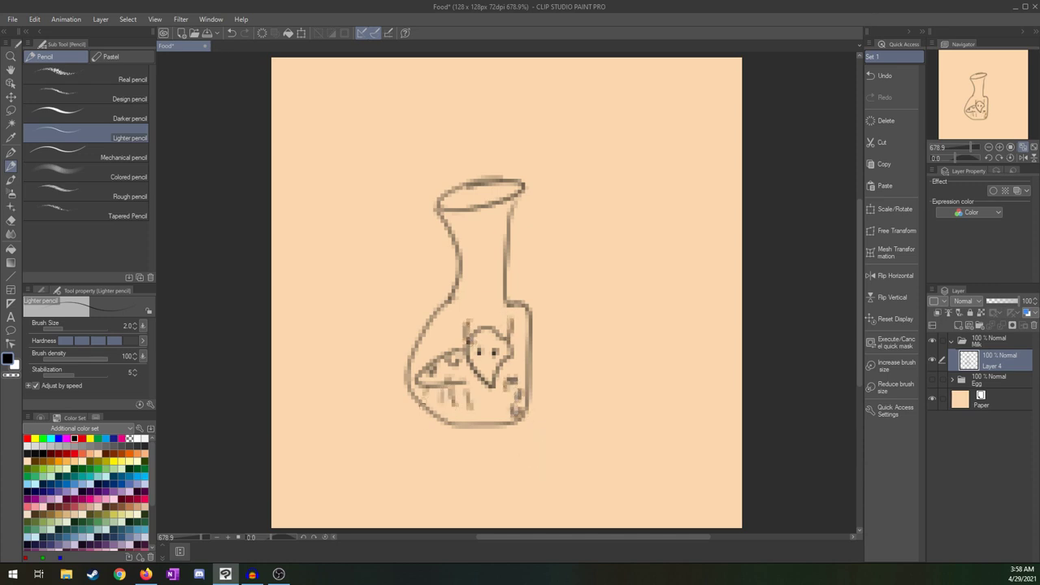
pyautogui.press('Delete')
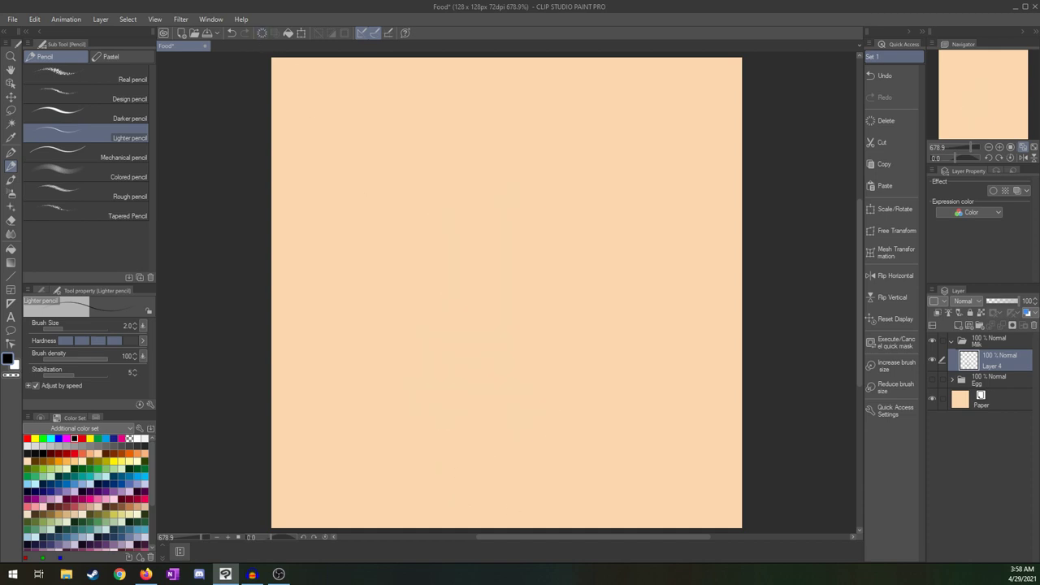
pyautogui.moveTo(569, 232)
pyautogui.mouseDown()
pyautogui.moveTo(441, 360)
pyautogui.moveTo(511, 260)
pyautogui.mouseUp()
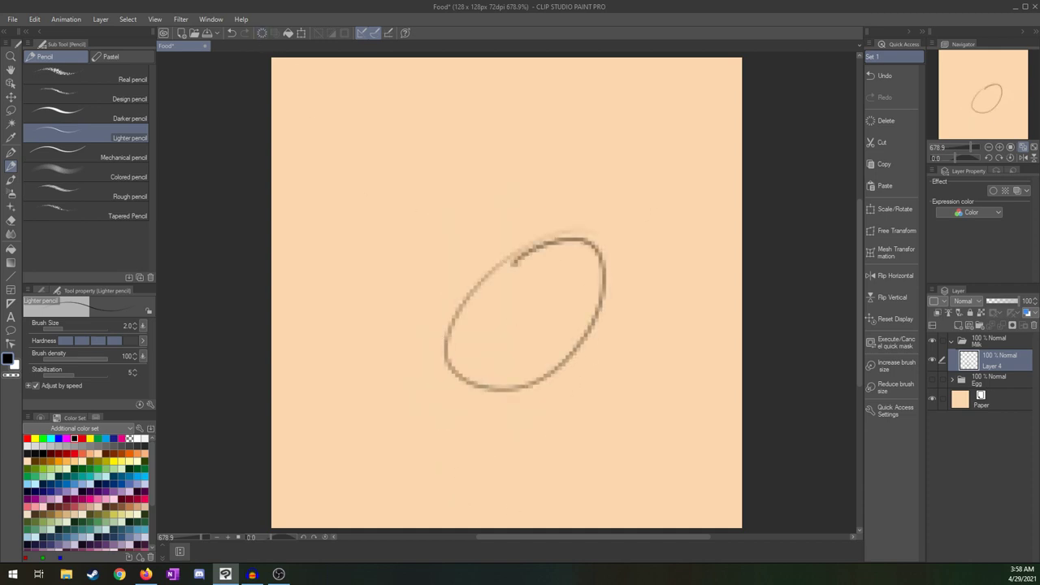
pyautogui.hotkey('ctrl', 'z')
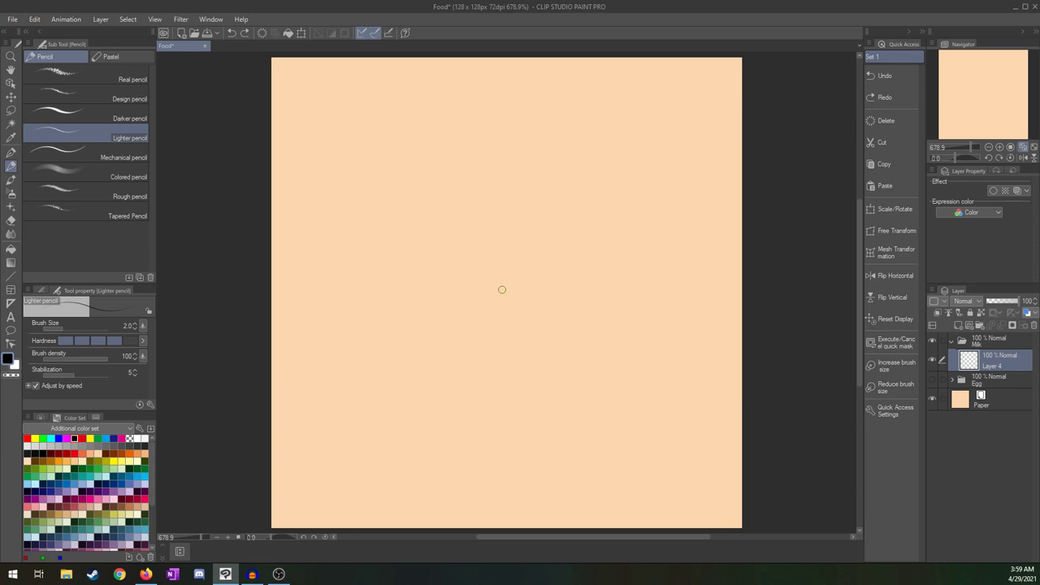
pyautogui.moveTo(495, 209)
pyautogui.mouseDown()
pyautogui.moveTo(429, 228)
pyautogui.moveTo(518, 234)
pyautogui.moveTo(437, 220)
pyautogui.moveTo(496, 198)
pyautogui.moveTo(558, 225)
pyautogui.moveTo(520, 198)
pyautogui.mouseUp()
pyautogui.hotkey('ctrl', 'z')
pyautogui.hotkey('ctrl', 'z')
pyautogui.hotkey('ctrl', 'z')
pyautogui.moveTo(452, 217)
pyautogui.mouseDown()
pyautogui.moveTo(482, 208)
pyautogui.moveTo(574, 232)
pyautogui.moveTo(451, 217)
pyautogui.mouseUp()
pyautogui.hotkey('ctrl', 'z')
pyautogui.moveTo(526, 206)
pyautogui.mouseDown()
pyautogui.moveTo(440, 243)
pyautogui.moveTo(582, 238)
pyautogui.moveTo(538, 209)
pyautogui.moveTo(445, 220)
pyautogui.moveTo(564, 240)
pyautogui.moveTo(520, 200)
pyautogui.mouseUp()
pyautogui.hotkey('ctrl', 'z')
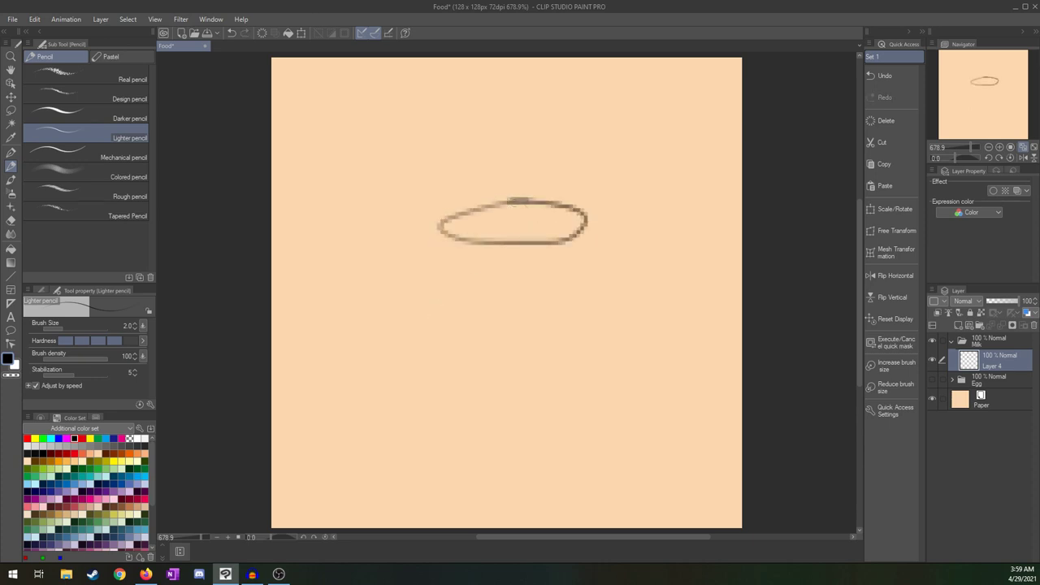
pyautogui.hotkey('ctrl', 'z')
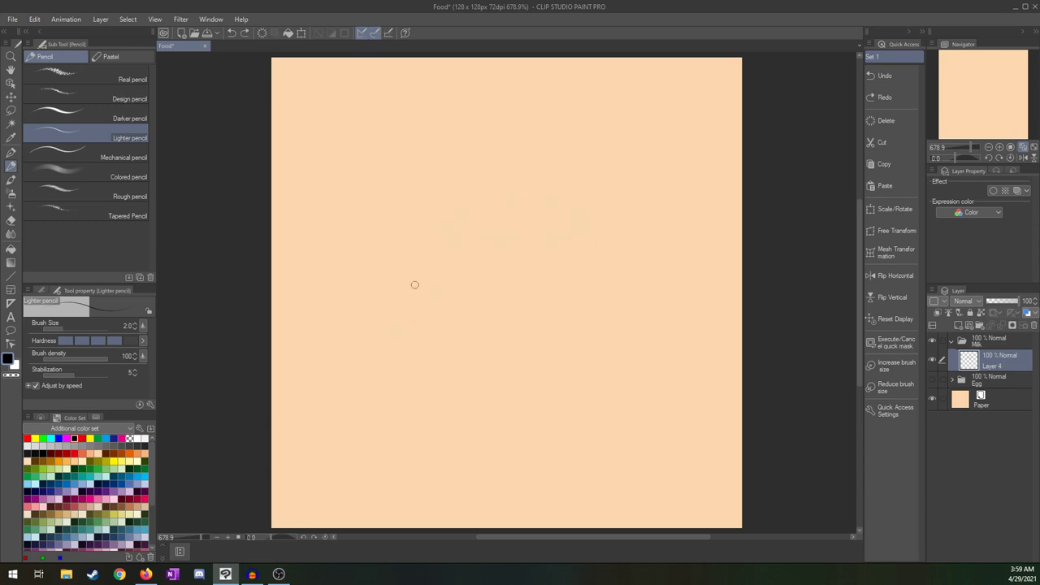
# - Try sketching a flat oval bottle rim with a second curved band beneath and around it
pyautogui.moveTo(537, 193)
pyautogui.mouseDown()
pyautogui.moveTo(450, 205)
pyautogui.moveTo(573, 213)
pyautogui.moveTo(521, 192)
pyautogui.mouseUp()
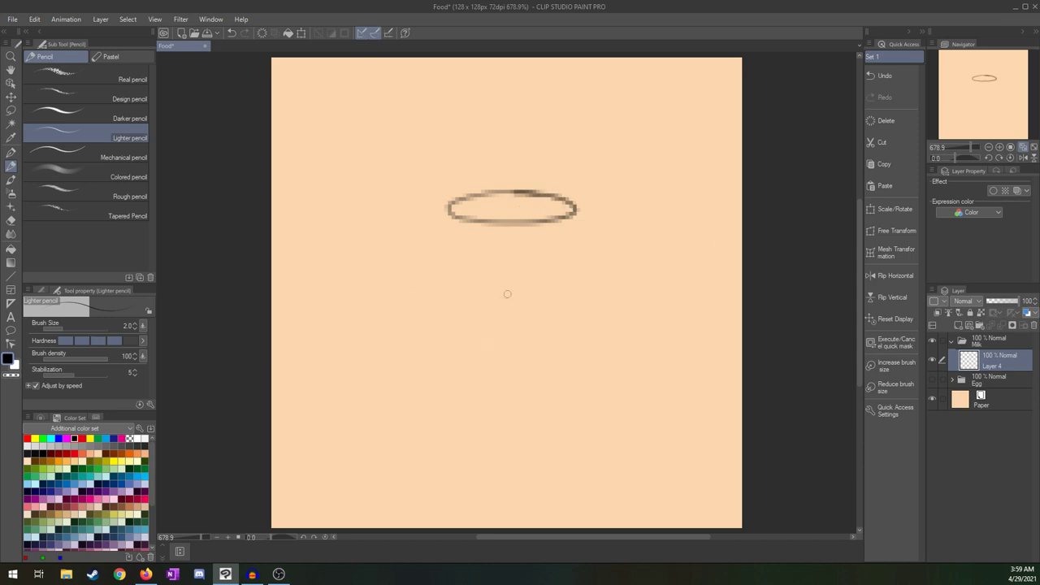
pyautogui.moveTo(446, 213)
pyautogui.mouseDown()
pyautogui.moveTo(454, 233)
pyautogui.moveTo(544, 236)
pyautogui.moveTo(574, 224)
pyautogui.mouseUp()
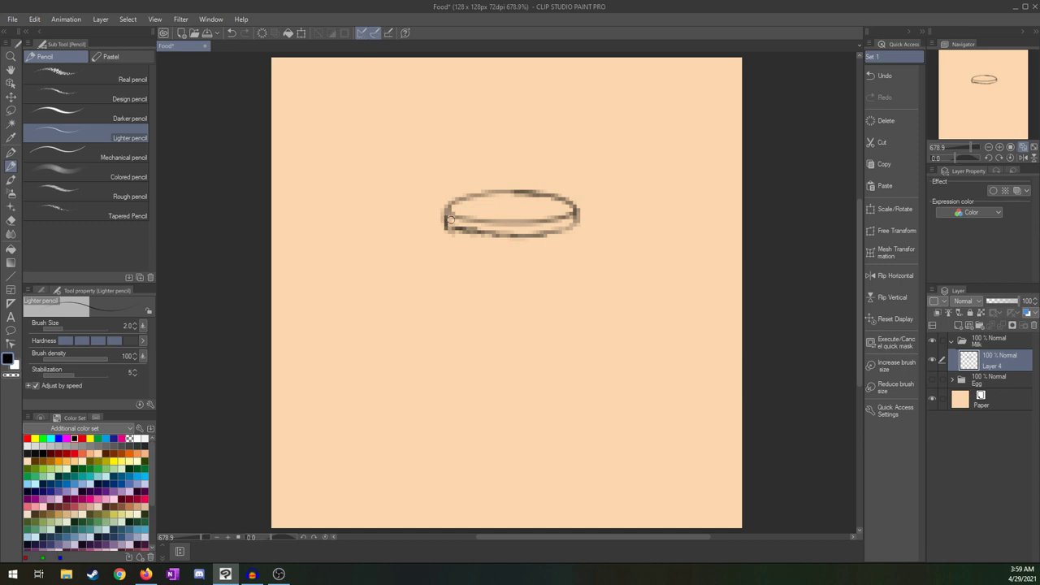
pyautogui.moveTo(441, 209)
pyautogui.mouseDown()
pyautogui.moveTo(451, 244)
pyautogui.moveTo(542, 180)
pyautogui.mouseUp()
pyautogui.moveTo(579, 192)
pyautogui.mouseDown()
pyautogui.moveTo(572, 218)
pyautogui.moveTo(522, 233)
pyautogui.mouseUp()
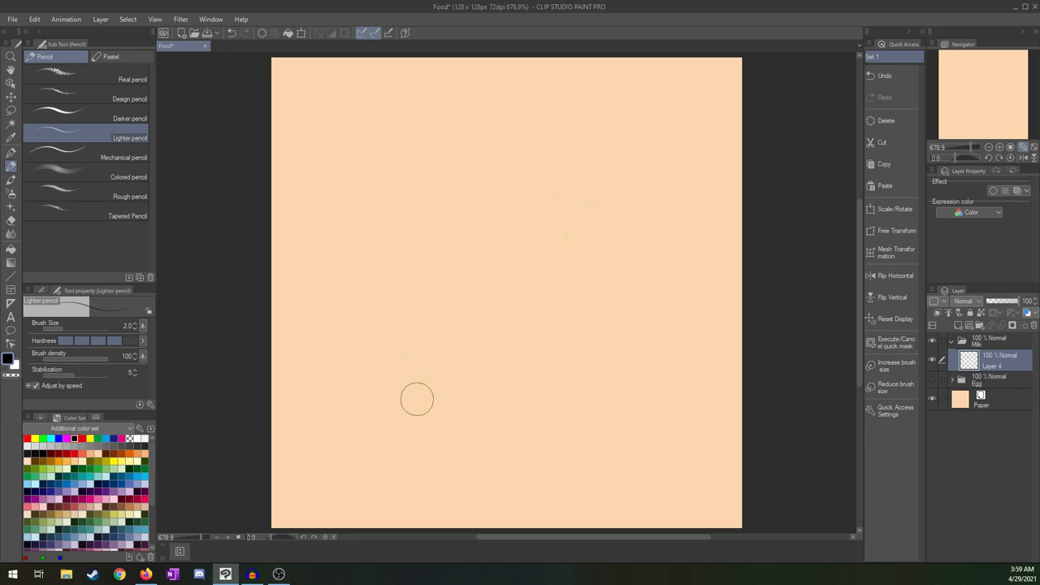
# - Try sketching a flask with a flat rim, narrow neck and lopsided round body, and undo the last body strokes
pyautogui.moveTo(461, 198); pyautogui.dragTo(536, 197)
pyautogui.moveTo(463, 199); pyautogui.dragTo(478, 277)
pyautogui.moveTo(530, 195)
pyautogui.mouseDown()
pyautogui.moveTo(508, 264)
pyautogui.moveTo(519, 233)
pyautogui.moveTo(526, 279)
pyautogui.moveTo(446, 291)
pyautogui.moveTo(458, 292)
pyautogui.moveTo(414, 355)
pyautogui.moveTo(429, 385)
pyautogui.moveTo(493, 416)
pyautogui.mouseUp()
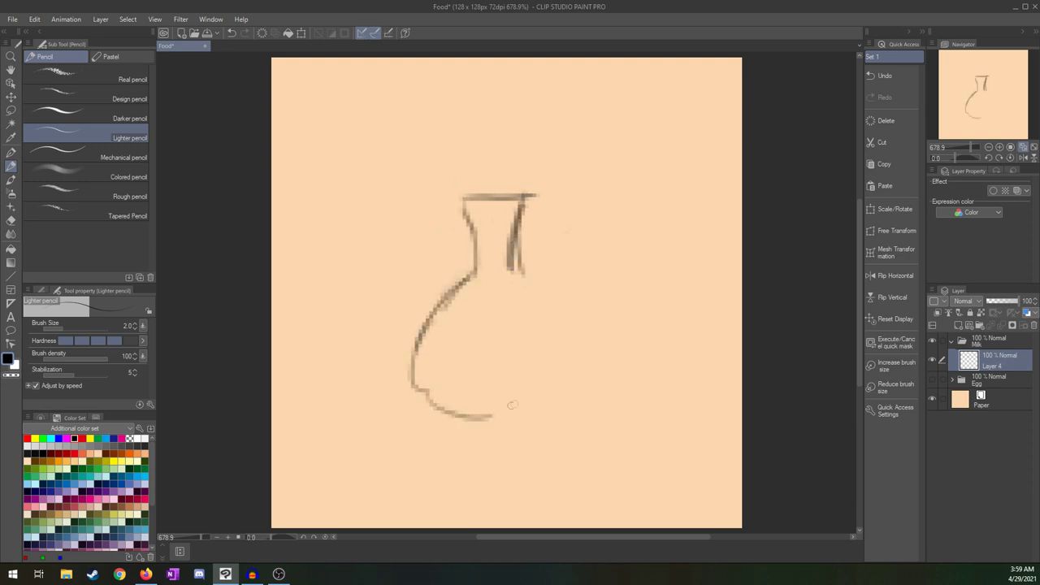
pyautogui.moveTo(525, 281)
pyautogui.mouseDown()
pyautogui.moveTo(492, 414)
pyautogui.moveTo(557, 324)
pyautogui.moveTo(556, 367)
pyautogui.mouseUp()
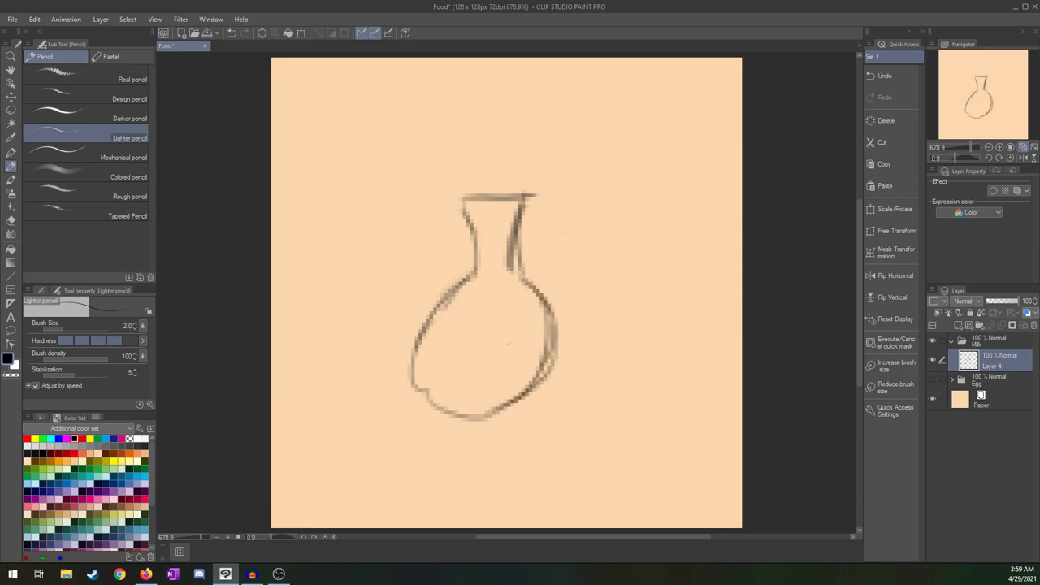
pyautogui.hotkey('ctrl', 'z')
pyautogui.hotkey('ctrl', 'z')
pyautogui.hotkey('ctrl', 'z')
pyautogui.hotkey('ctrl', 'z')
# - Sketch the bottle's wide body with sloping shoulders, rounded sides and a flat base
pyautogui.moveTo(465, 216)
pyautogui.mouseDown()
pyautogui.moveTo(460, 274)
pyautogui.moveTo(418, 350)
pyautogui.moveTo(426, 395)
pyautogui.moveTo(546, 376)
pyautogui.mouseUp()
pyautogui.moveTo(507, 262)
pyautogui.mouseDown()
pyautogui.moveTo(550, 325)
pyautogui.moveTo(505, 410)
pyautogui.mouseUp()
pyautogui.moveTo(543, 302); pyautogui.dragTo(522, 403)
pyautogui.moveTo(510, 262)
pyautogui.mouseDown()
pyautogui.moveTo(551, 316)
pyautogui.moveTo(520, 407)
pyautogui.mouseUp()
pyautogui.moveTo(448, 417)
pyautogui.mouseDown()
pyautogui.moveTo(531, 416)
pyautogui.moveTo(539, 393)
pyautogui.moveTo(521, 409)
pyautogui.moveTo(540, 416)
pyautogui.moveTo(567, 357)
pyautogui.mouseUp()
pyautogui.moveTo(557, 395); pyautogui.dragTo(543, 303)
pyautogui.moveTo(562, 348); pyautogui.dragTo(531, 413)
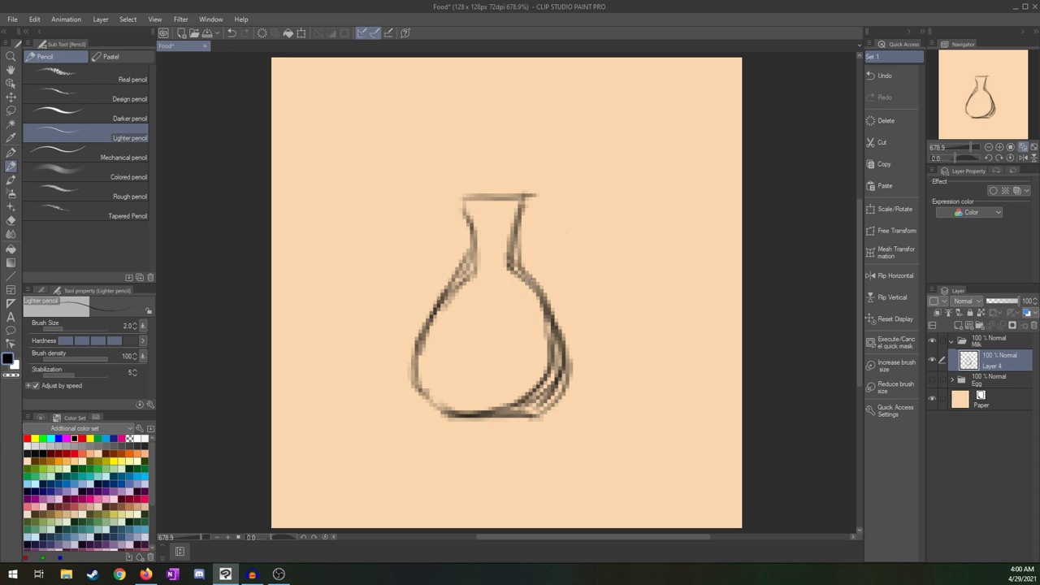
# - Erase the centred neck and sketch an off-centre one with a flared rim, curving down into the body
pyautogui.moveTo(552, 325)
pyautogui.mouseDown()
pyautogui.moveTo(540, 244)
pyautogui.moveTo(558, 195)
pyautogui.moveTo(510, 196)
pyautogui.moveTo(506, 225)
pyautogui.moveTo(552, 385)
pyautogui.mouseUp()
pyautogui.moveTo(541, 213)
pyautogui.mouseDown()
pyautogui.moveTo(543, 267)
pyautogui.moveTo(547, 195)
pyautogui.mouseUp()
pyautogui.moveTo(476, 279)
pyautogui.mouseDown()
pyautogui.moveTo(500, 223)
pyautogui.moveTo(442, 227)
pyautogui.moveTo(504, 202)
pyautogui.mouseUp()
pyautogui.moveTo(533, 410)
pyautogui.mouseDown()
pyautogui.moveTo(569, 363)
pyautogui.moveTo(563, 236)
pyautogui.moveTo(587, 211)
pyautogui.moveTo(554, 203)
pyautogui.moveTo(529, 213)
pyautogui.moveTo(517, 277)
pyautogui.mouseUp()
pyautogui.moveTo(526, 218)
pyautogui.mouseDown()
pyautogui.moveTo(513, 285)
pyautogui.moveTo(490, 308)
pyautogui.moveTo(450, 320)
pyautogui.moveTo(417, 376)
pyautogui.mouseUp()
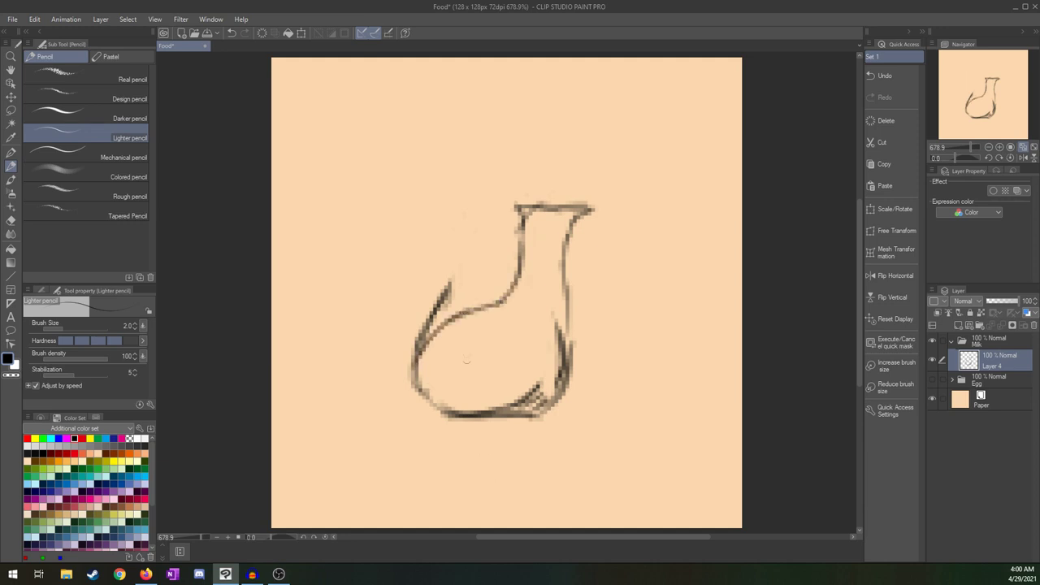
# - Raise the shoulder line between neck and body and erase stray strokes inside the body
pyautogui.moveTo(411, 360)
pyautogui.mouseDown()
pyautogui.moveTo(487, 294)
pyautogui.moveTo(520, 285)
pyautogui.mouseUp()
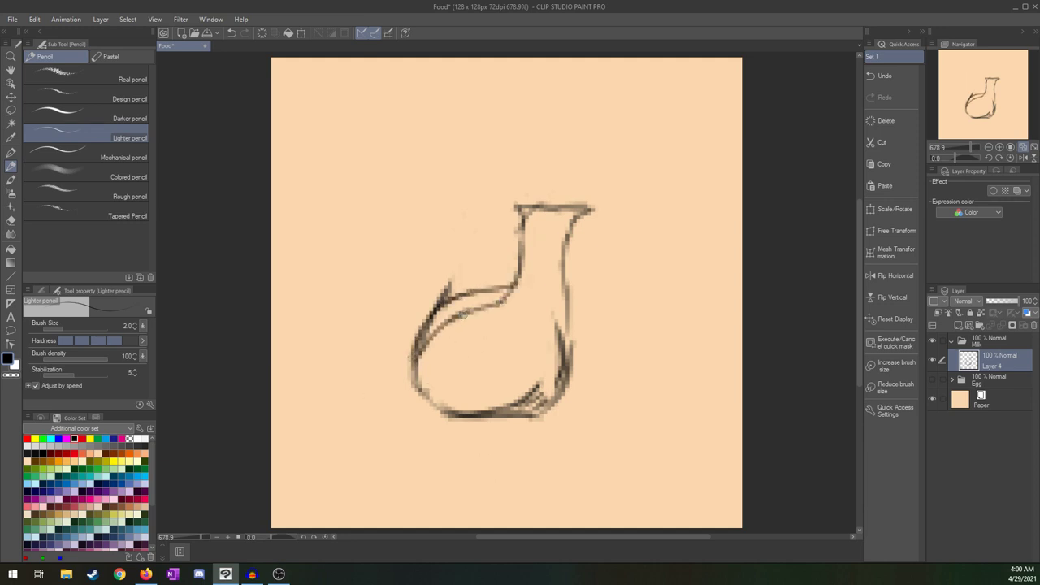
pyautogui.moveTo(427, 326); pyautogui.dragTo(522, 280)
pyautogui.moveTo(476, 319)
pyautogui.mouseDown()
pyautogui.moveTo(433, 349)
pyautogui.moveTo(507, 304)
pyautogui.moveTo(446, 328)
pyautogui.moveTo(505, 313)
pyautogui.mouseUp()
pyautogui.moveTo(525, 385); pyautogui.dragTo(533, 392)
pyautogui.moveTo(551, 312); pyautogui.dragTo(528, 366)
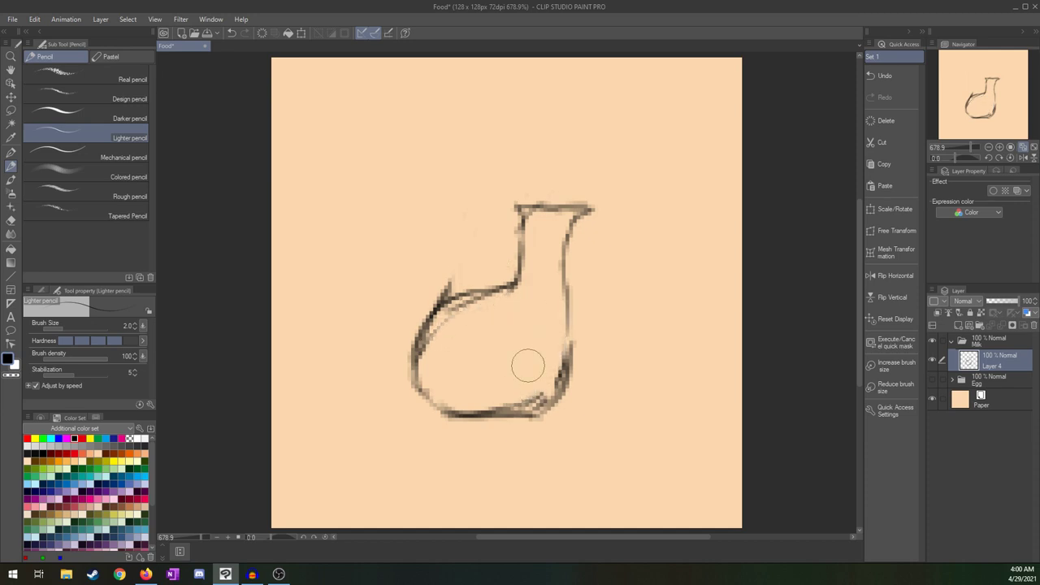
# - Try sketching a handle arc from the body's shoulder to the neck, and undo it
pyautogui.moveTo(446, 294)
pyautogui.mouseDown()
pyautogui.moveTo(468, 246)
pyautogui.moveTo(520, 222)
pyautogui.mouseUp()
pyautogui.hotkey('ctrl', 'z')
pyautogui.hotkey('ctrl', 'z')
pyautogui.hotkey('ctrl', 'z')
# - Erase part of the body's outer shoulder and sketch a rounded loop handle up to the neck
pyautogui.click(453, 266)
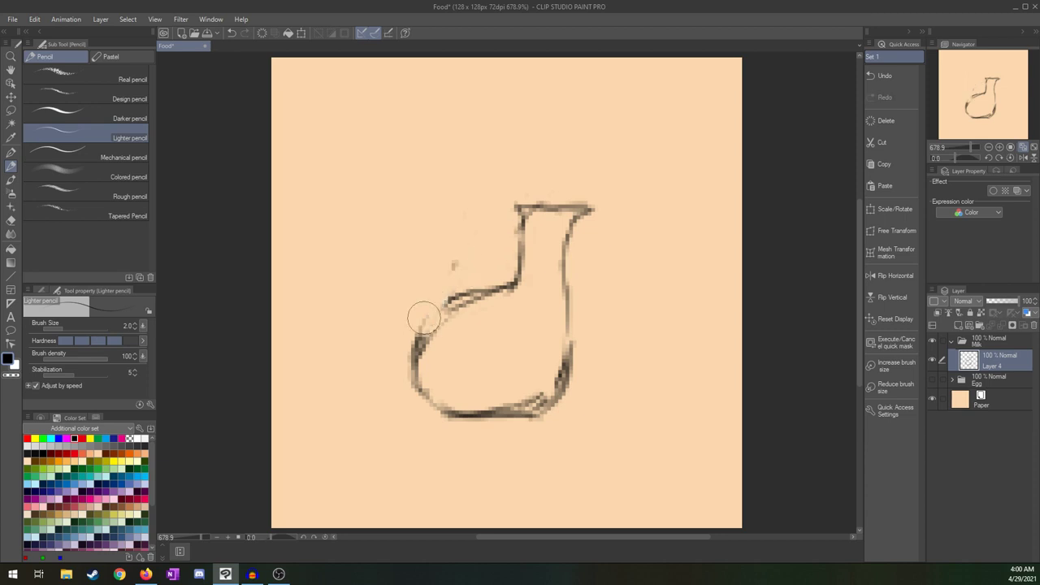
pyautogui.moveTo(451, 300); pyautogui.dragTo(420, 347)
pyautogui.moveTo(432, 307)
pyautogui.mouseDown()
pyautogui.moveTo(433, 271)
pyautogui.moveTo(466, 225)
pyautogui.moveTo(457, 221)
pyautogui.moveTo(528, 239)
pyautogui.mouseUp()
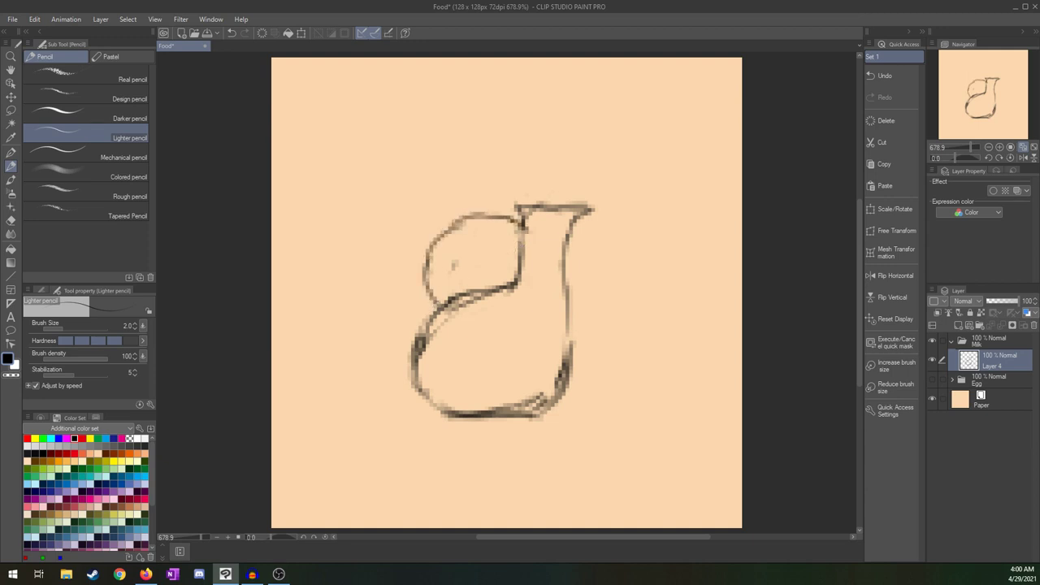
# - Undo the last handle strokes and redraw the handle as a double-lined arch joining the neck to the body
pyautogui.moveTo(416, 339); pyautogui.dragTo(405, 273)
pyautogui.hotkey('ctrl', 'z')
pyautogui.hotkey('ctrl', 'z')
pyautogui.hotkey('ctrl', 'z')
pyautogui.hotkey('ctrl', 'z')
pyautogui.hotkey('ctrl', 'z')
pyautogui.hotkey('ctrl', 'z')
pyautogui.hotkey('ctrl', 'z')
pyautogui.hotkey('ctrl', 'z')
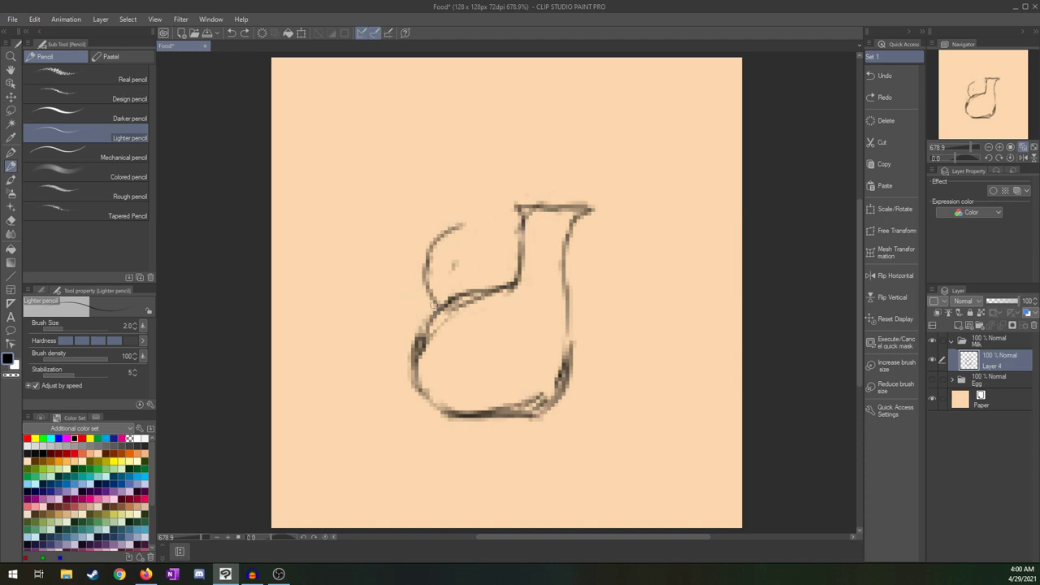
pyautogui.moveTo(425, 327)
pyautogui.mouseDown()
pyautogui.moveTo(426, 246)
pyautogui.moveTo(427, 259)
pyautogui.moveTo(447, 230)
pyautogui.moveTo(480, 224)
pyautogui.moveTo(514, 228)
pyautogui.moveTo(521, 248)
pyautogui.moveTo(484, 230)
pyautogui.moveTo(459, 245)
pyautogui.moveTo(443, 288)
pyautogui.moveTo(424, 275)
pyautogui.moveTo(416, 337)
pyautogui.moveTo(434, 235)
pyautogui.moveTo(472, 218)
pyautogui.mouseUp()
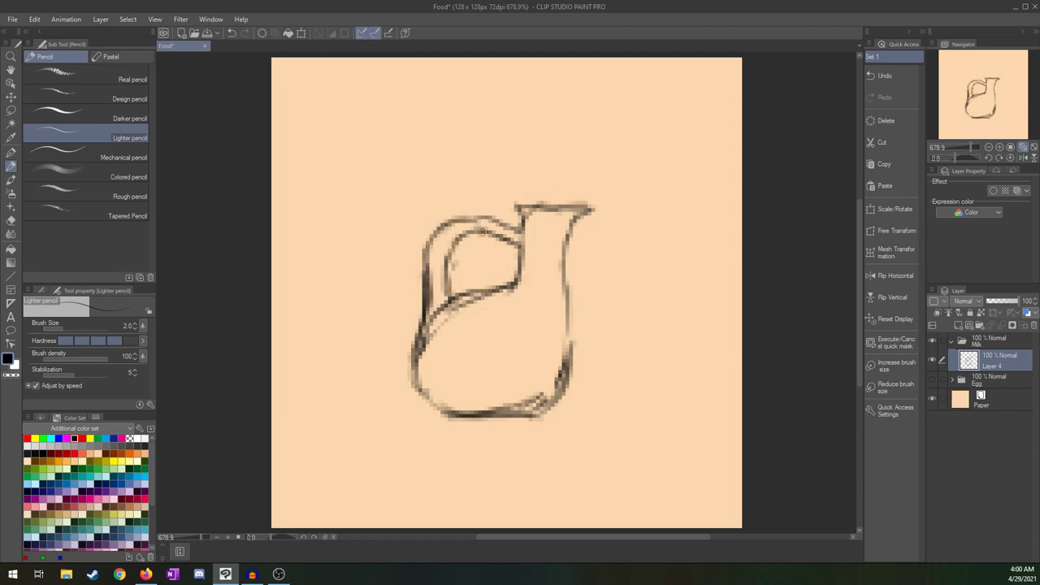
# - Clean up the jug's shoulder and body lines, and redraw the rim with a raised pointed spout and a rounder front
pyautogui.moveTo(455, 294)
pyautogui.mouseDown()
pyautogui.moveTo(437, 349)
pyautogui.moveTo(459, 321)
pyautogui.moveTo(507, 320)
pyautogui.moveTo(530, 289)
pyautogui.moveTo(465, 319)
pyautogui.moveTo(512, 306)
pyautogui.moveTo(461, 311)
pyautogui.moveTo(494, 308)
pyautogui.moveTo(480, 365)
pyautogui.moveTo(534, 292)
pyautogui.moveTo(486, 375)
pyautogui.moveTo(538, 329)
pyautogui.moveTo(548, 349)
pyautogui.moveTo(542, 384)
pyautogui.moveTo(555, 361)
pyautogui.moveTo(516, 403)
pyautogui.moveTo(556, 343)
pyautogui.moveTo(538, 396)
pyautogui.moveTo(500, 404)
pyautogui.moveTo(445, 365)
pyautogui.moveTo(442, 322)
pyautogui.moveTo(433, 356)
pyautogui.moveTo(445, 323)
pyautogui.moveTo(436, 270)
pyautogui.moveTo(447, 367)
pyautogui.mouseUp()
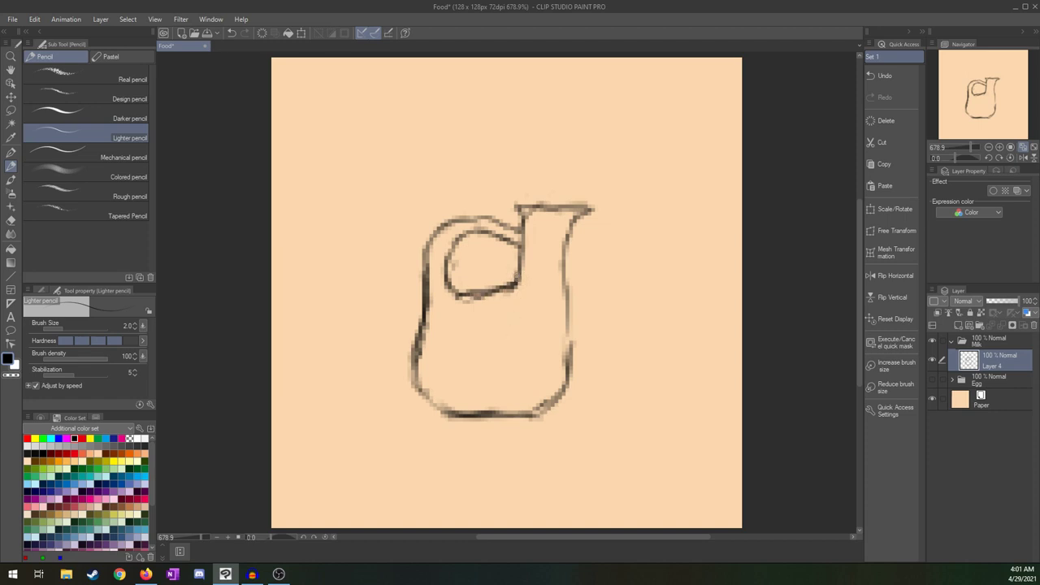
pyautogui.moveTo(468, 294)
pyautogui.mouseDown()
pyautogui.moveTo(431, 314)
pyautogui.moveTo(412, 348)
pyautogui.moveTo(460, 297)
pyautogui.mouseUp()
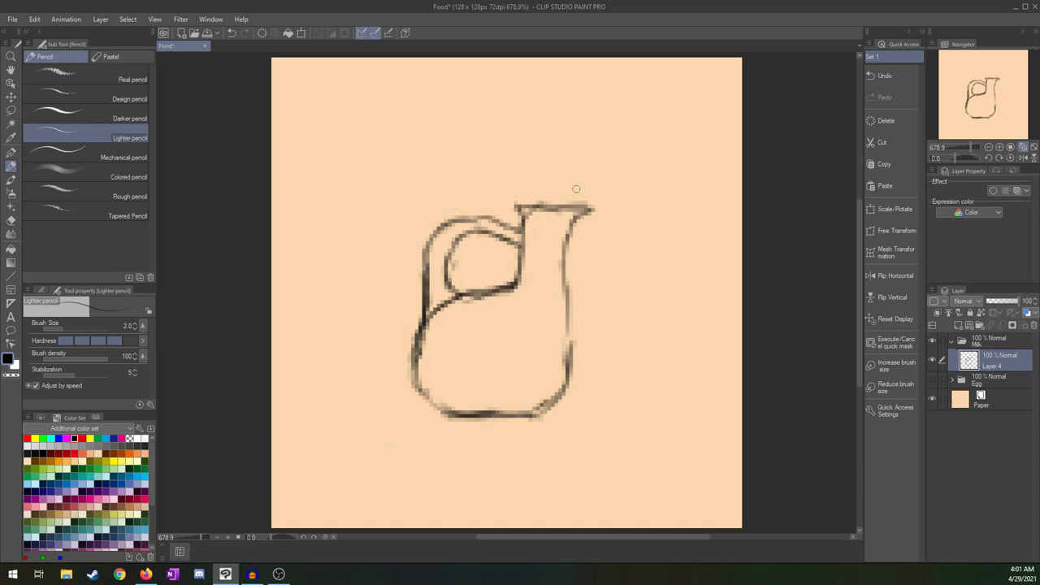
pyautogui.moveTo(517, 204); pyautogui.dragTo(522, 247)
pyautogui.moveTo(517, 204)
pyautogui.mouseDown()
pyautogui.moveTo(594, 194)
pyautogui.moveTo(567, 261)
pyautogui.moveTo(575, 330)
pyautogui.moveTo(557, 390)
pyautogui.moveTo(529, 418)
pyautogui.moveTo(566, 384)
pyautogui.moveTo(573, 327)
pyautogui.mouseUp()
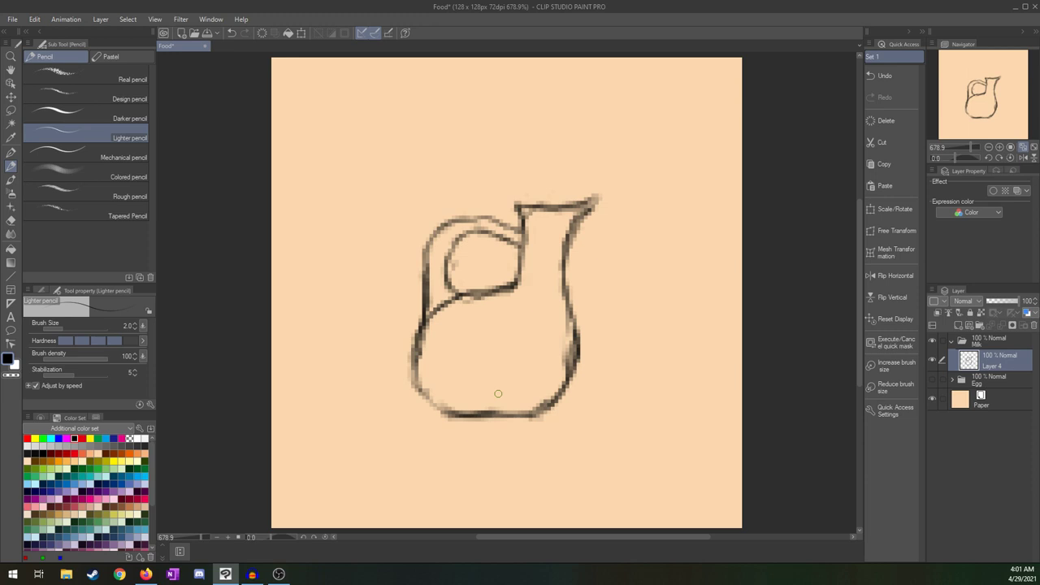
pyautogui.moveTo(558, 373)
pyautogui.mouseDown()
pyautogui.moveTo(562, 353)
pyautogui.moveTo(550, 374)
pyautogui.mouseUp()
pyautogui.moveTo(442, 302); pyautogui.dragTo(423, 401)
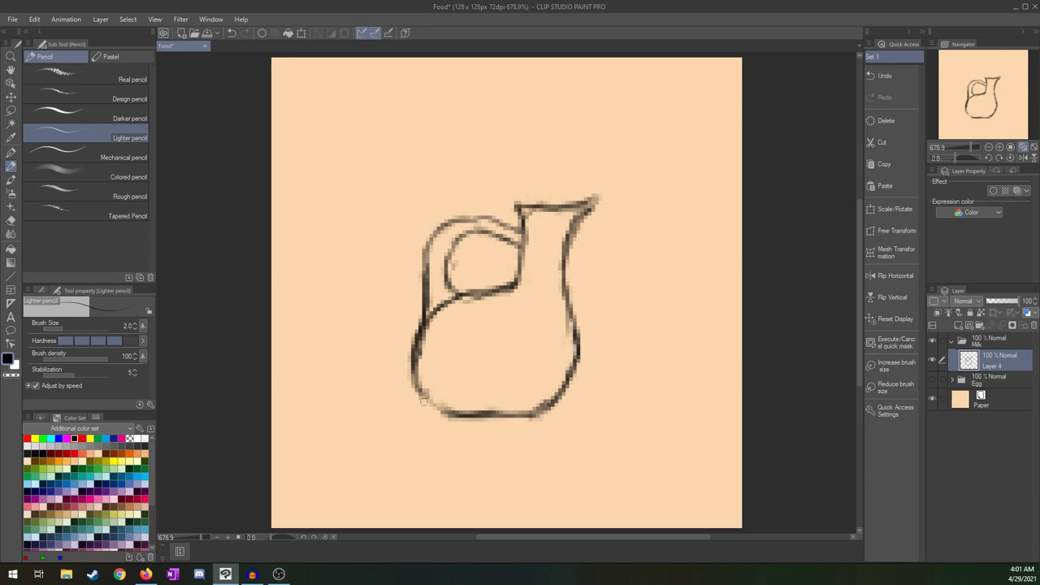
# - Scale up the jug sketch to fill more of the canvas and reposition it near the centre
pyautogui.click(894, 211)
pyautogui.moveTo(518, 360); pyautogui.dragTo(449, 270)
pyautogui.moveTo(532, 329); pyautogui.dragTo(536, 369)
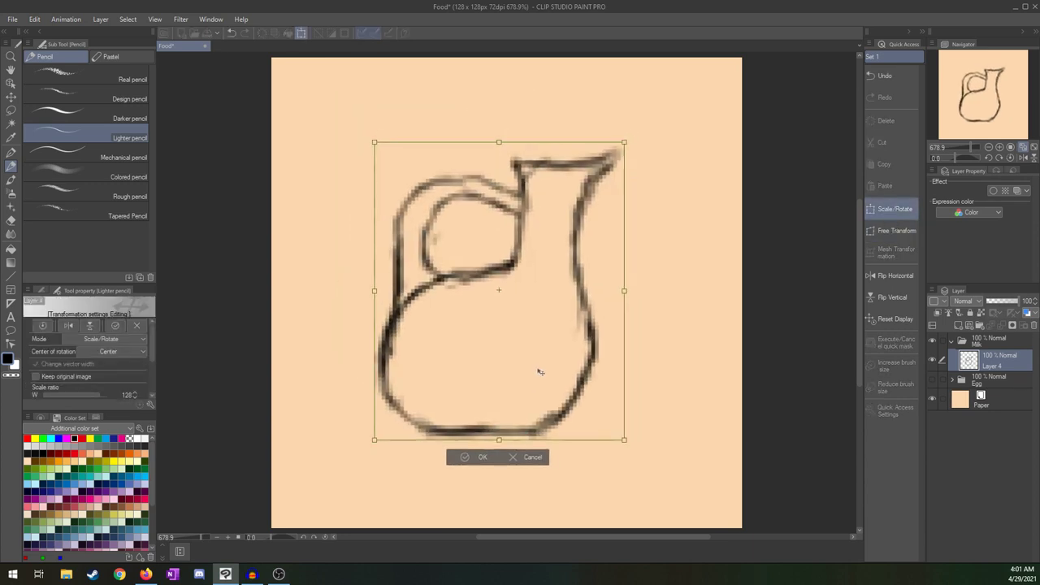
pyautogui.moveTo(622, 436); pyautogui.dragTo(626, 443)
pyautogui.moveTo(573, 401); pyautogui.dragTo(547, 386)
pyautogui.press('Return')
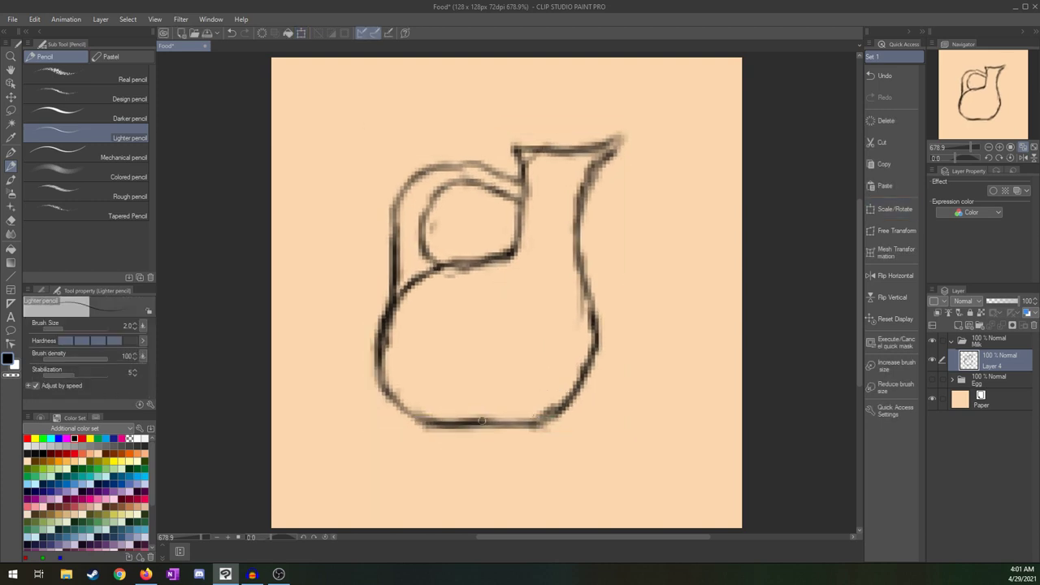
# - Widen the handle's opening, round off its outer arch and sharpen the spout and front contour
pyautogui.moveTo(423, 211)
pyautogui.mouseDown()
pyautogui.moveTo(441, 204)
pyautogui.moveTo(429, 262)
pyautogui.moveTo(413, 231)
pyautogui.moveTo(412, 203)
pyautogui.moveTo(425, 192)
pyautogui.moveTo(460, 177)
pyautogui.moveTo(520, 197)
pyautogui.mouseUp()
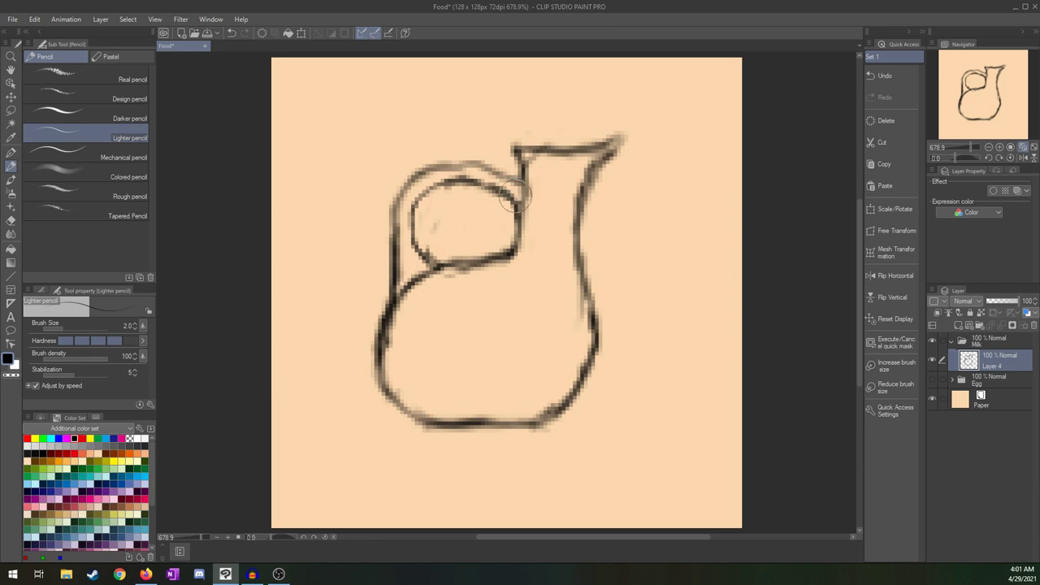
pyautogui.moveTo(402, 196)
pyautogui.mouseDown()
pyautogui.moveTo(447, 160)
pyautogui.moveTo(494, 167)
pyautogui.moveTo(419, 203)
pyautogui.moveTo(412, 228)
pyautogui.moveTo(437, 264)
pyautogui.mouseUp()
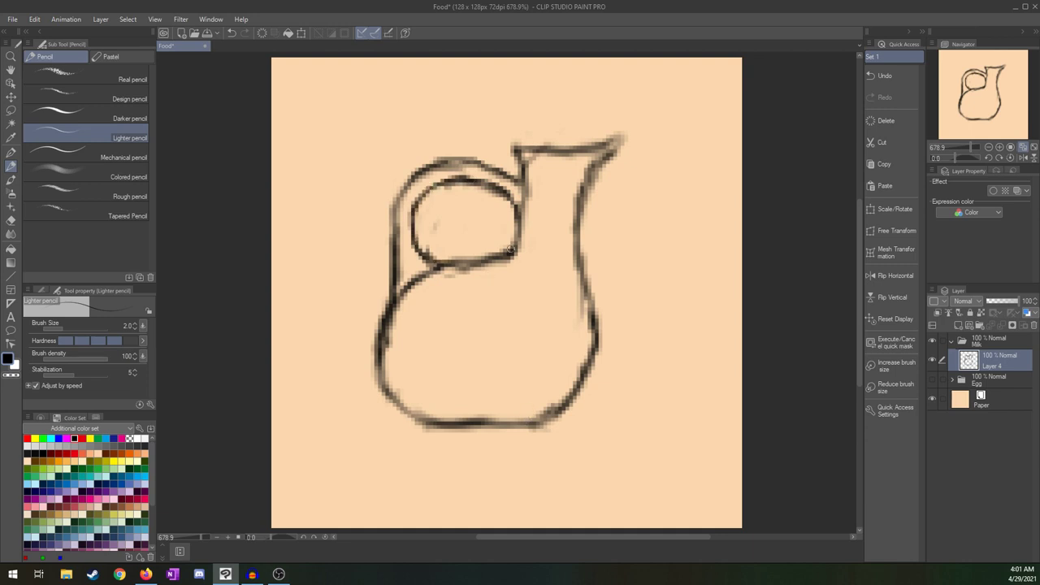
pyautogui.moveTo(595, 173)
pyautogui.mouseDown()
pyautogui.moveTo(626, 132)
pyautogui.moveTo(582, 153)
pyautogui.moveTo(622, 133)
pyautogui.mouseUp()
pyautogui.moveTo(619, 140)
pyautogui.mouseDown()
pyautogui.moveTo(578, 234)
pyautogui.moveTo(597, 366)
pyautogui.mouseUp()
# - Try skewing and widening the jug sketch with Free Transform, and cancel the transformation
pyautogui.hotkey('ctrl', 't')
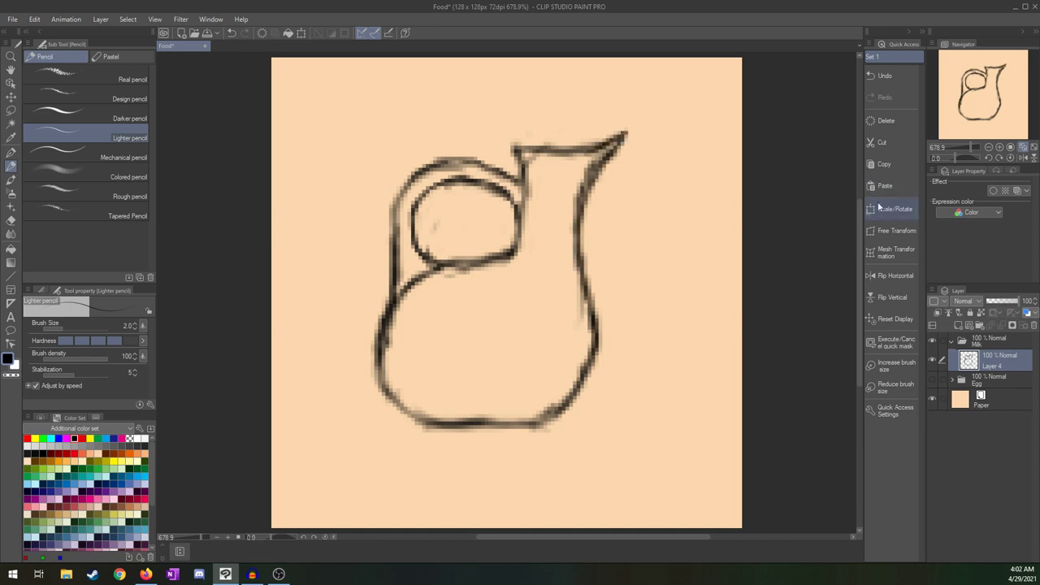
pyautogui.moveTo(487, 352)
pyautogui.mouseDown()
pyautogui.moveTo(515, 348)
pyautogui.moveTo(504, 362)
pyautogui.moveTo(506, 353)
pyautogui.mouseUp()
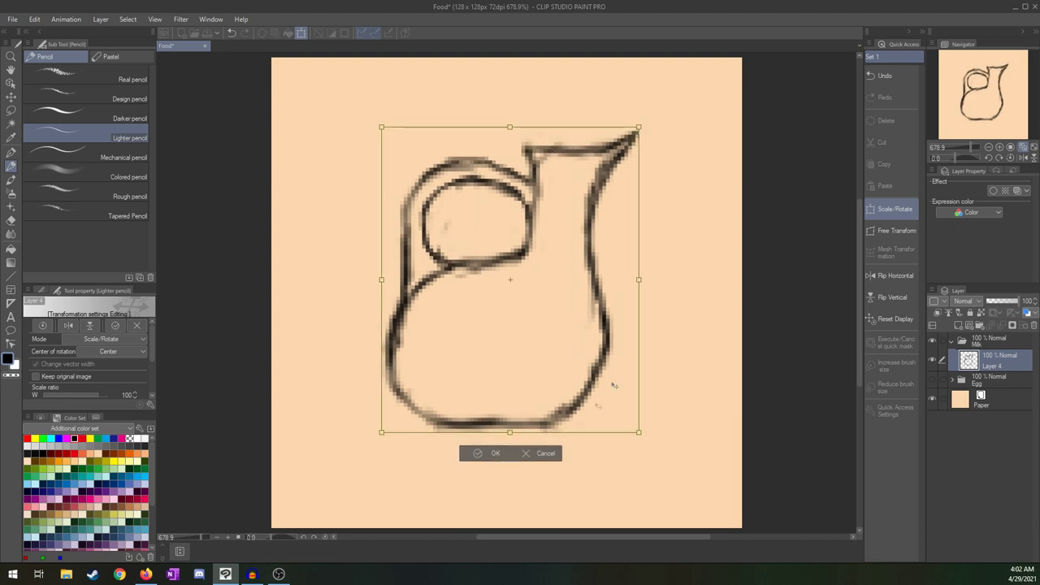
pyautogui.click(890, 230)
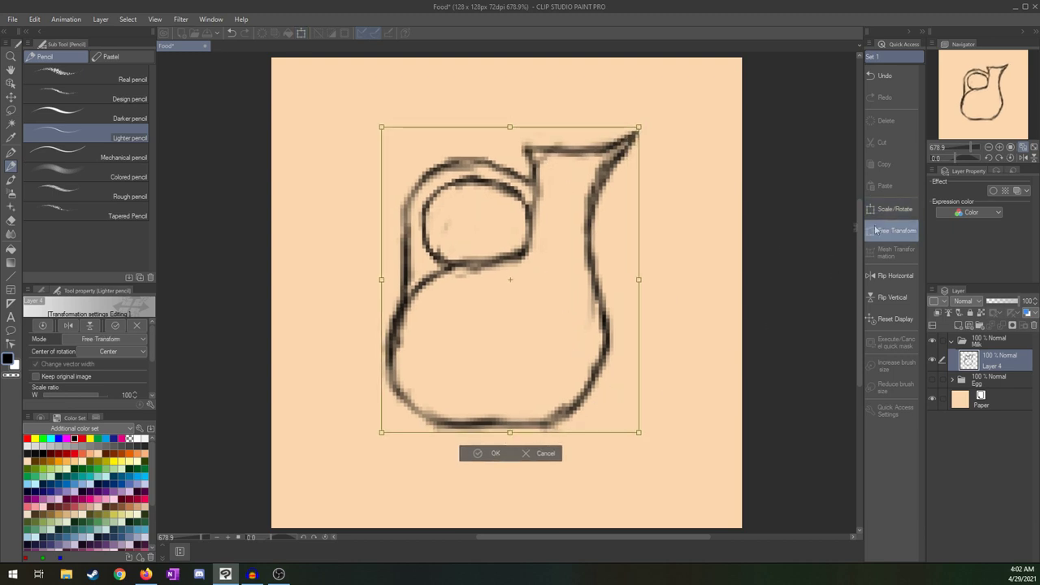
pyautogui.moveTo(640, 281); pyautogui.dragTo(593, 279)
pyautogui.moveTo(504, 330); pyautogui.dragTo(527, 290)
pyautogui.moveTo(615, 238); pyautogui.dragTo(704, 229)
pyautogui.moveTo(599, 267); pyautogui.dragTo(549, 288)
pyautogui.moveTo(657, 251); pyautogui.dragTo(669, 267)
pyautogui.moveTo(705, 266); pyautogui.dragTo(703, 312)
pyautogui.moveTo(707, 160); pyautogui.dragTo(685, 194)
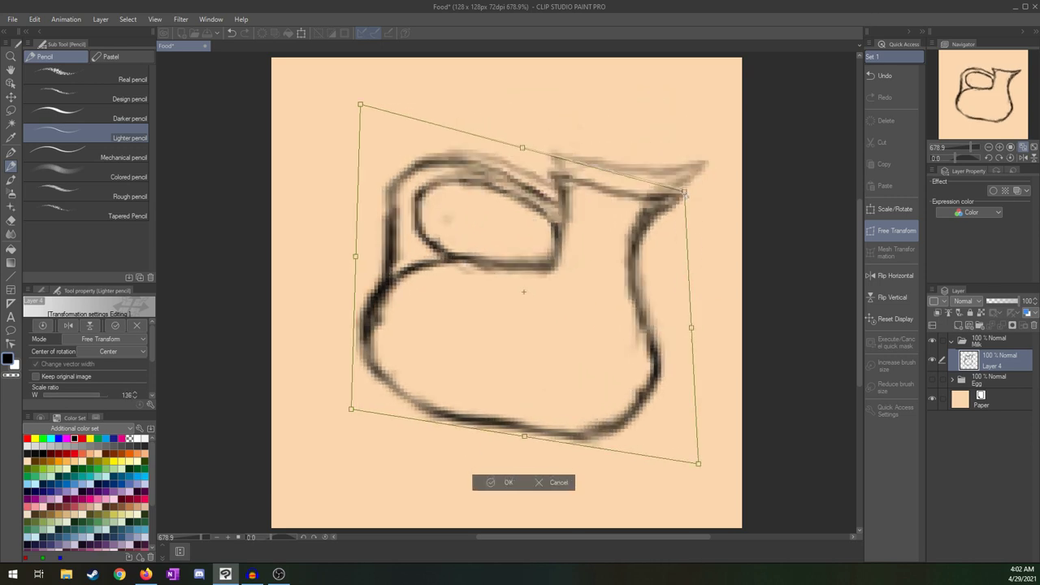
pyautogui.click(553, 482)
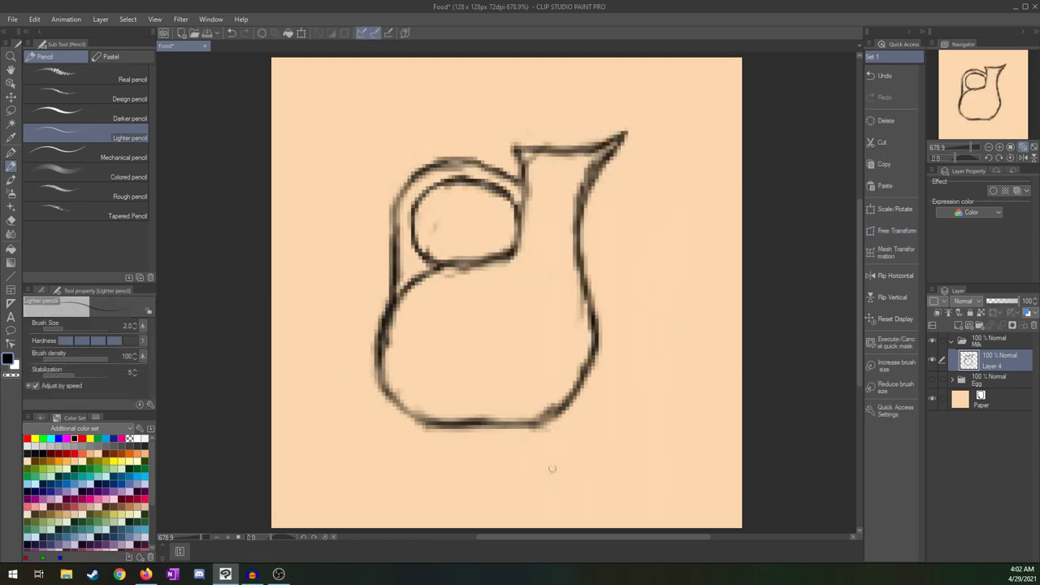
# - Try stretching the spout side of the jug sketch outward with Free Transform, cancelling each attempt
pyautogui.click(878, 231)
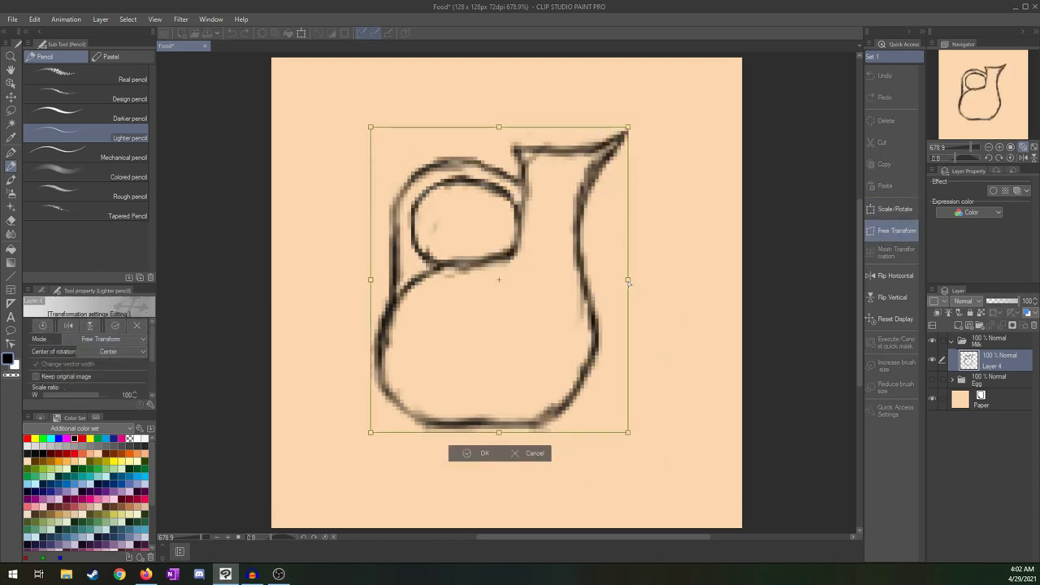
pyautogui.moveTo(629, 280); pyautogui.dragTo(662, 277)
pyautogui.click(540, 454)
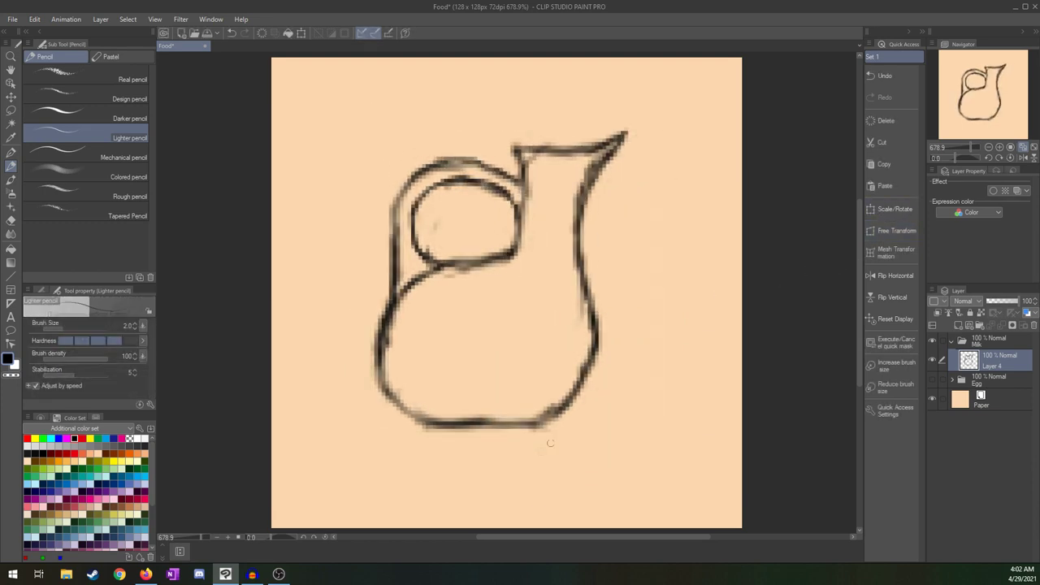
pyautogui.click(894, 231)
pyautogui.moveTo(628, 282); pyautogui.dragTo(662, 281)
pyautogui.click(541, 452)
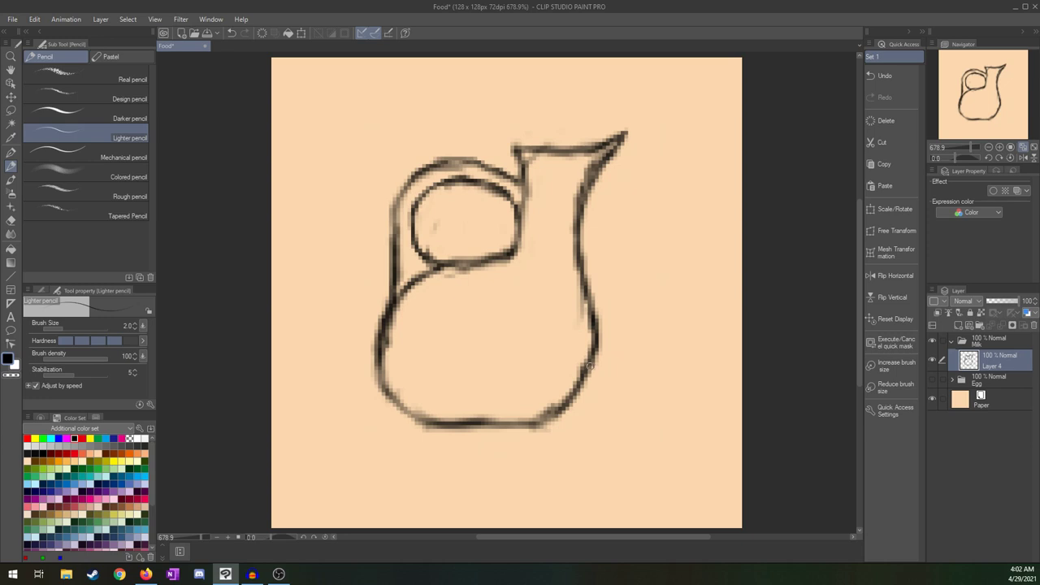
# - Move the whole jug sketch slightly to the right and down on the canvas
pyautogui.click(890, 209)
pyautogui.moveTo(526, 347); pyautogui.dragTo(544, 347)
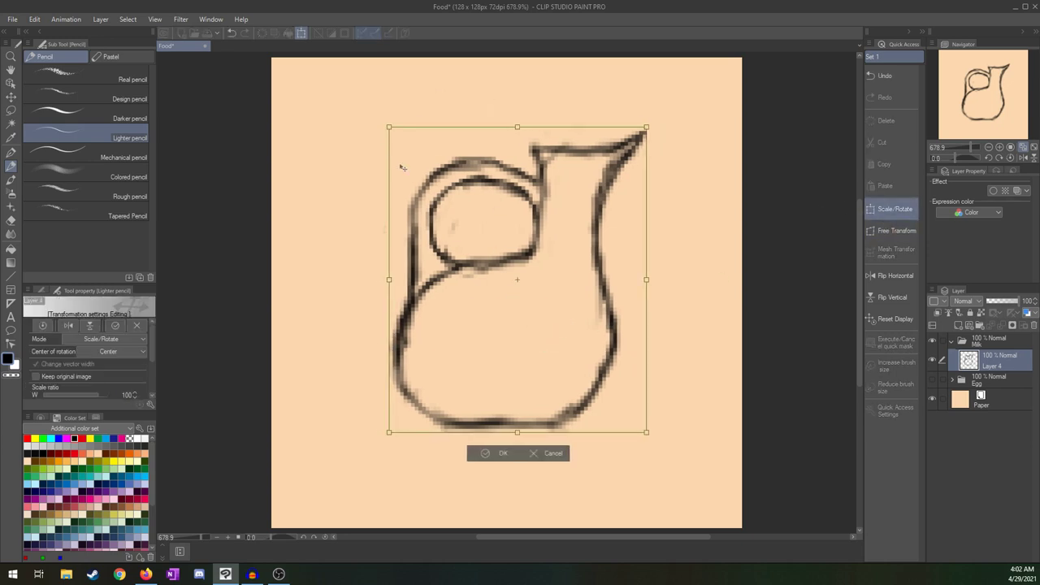
pyautogui.moveTo(523, 339); pyautogui.dragTo(519, 362)
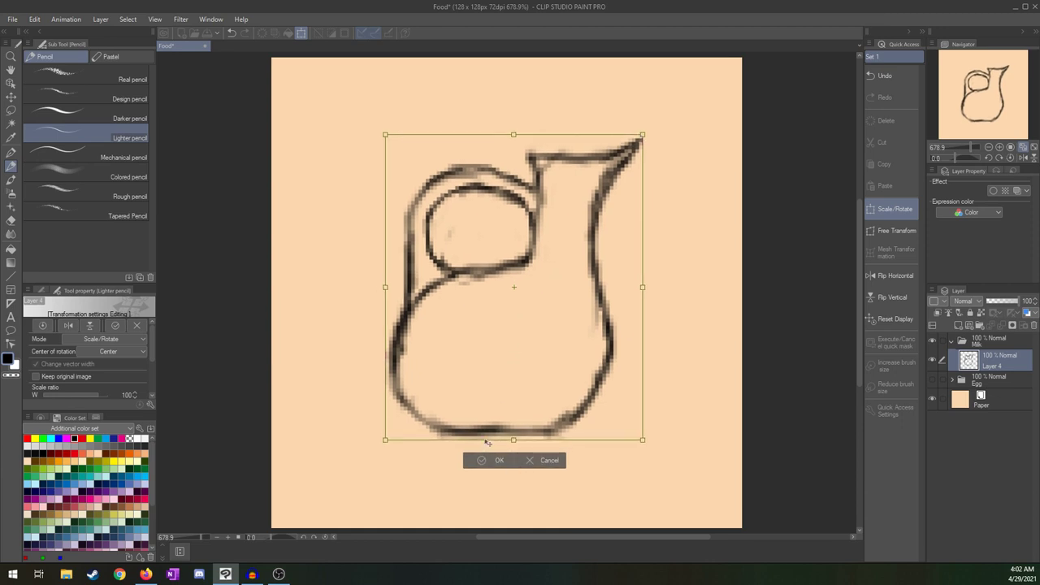
pyautogui.click(486, 461)
# - Add a new layer above the jug sketch, reduce the sketch layer's opacity to 32%, and make the new layer active
pyautogui.click(958, 326)
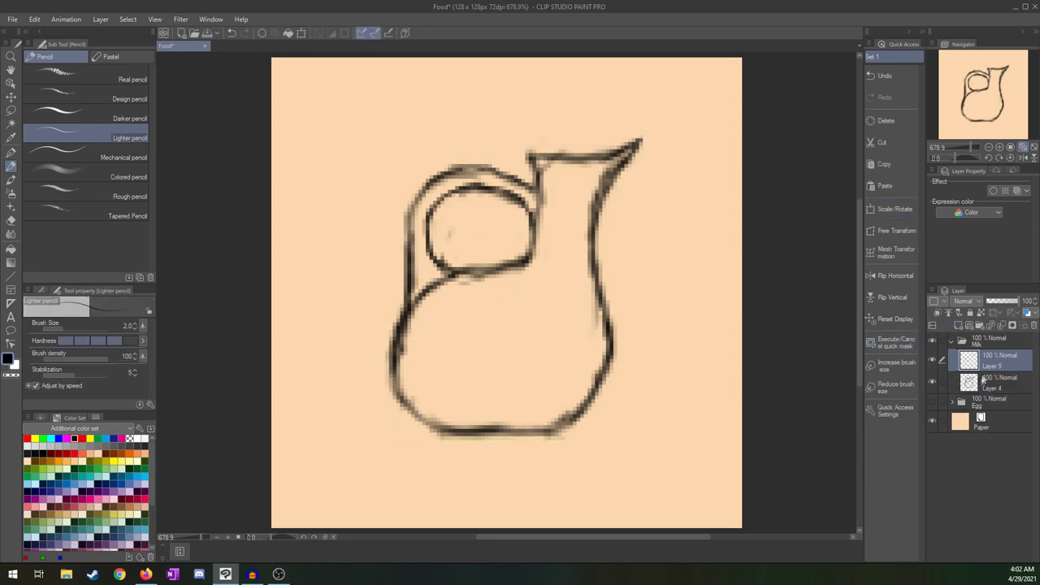
pyautogui.click(967, 384)
pyautogui.click(1001, 301)
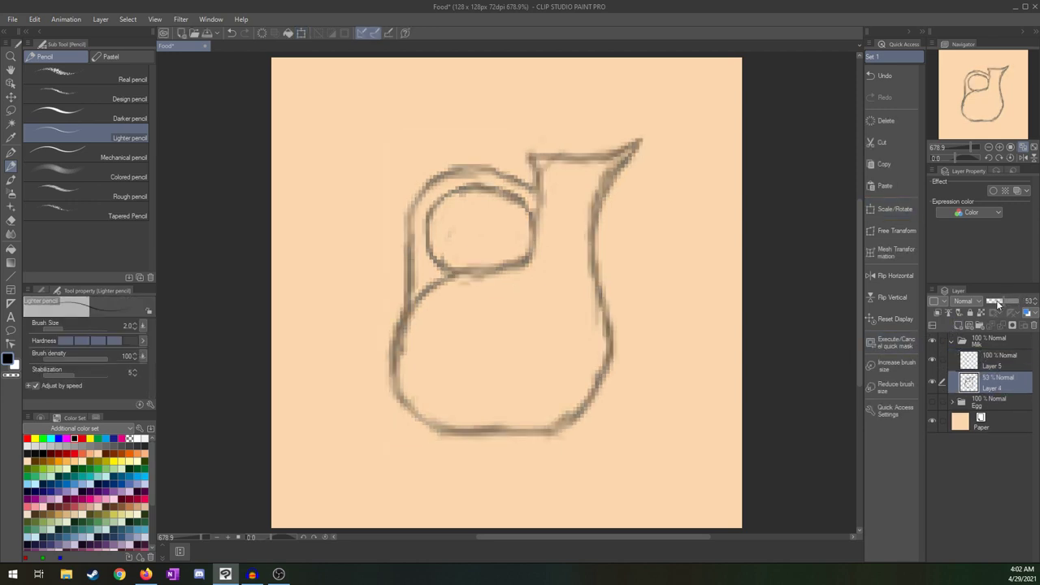
pyautogui.click(995, 301)
pyautogui.click(992, 359)
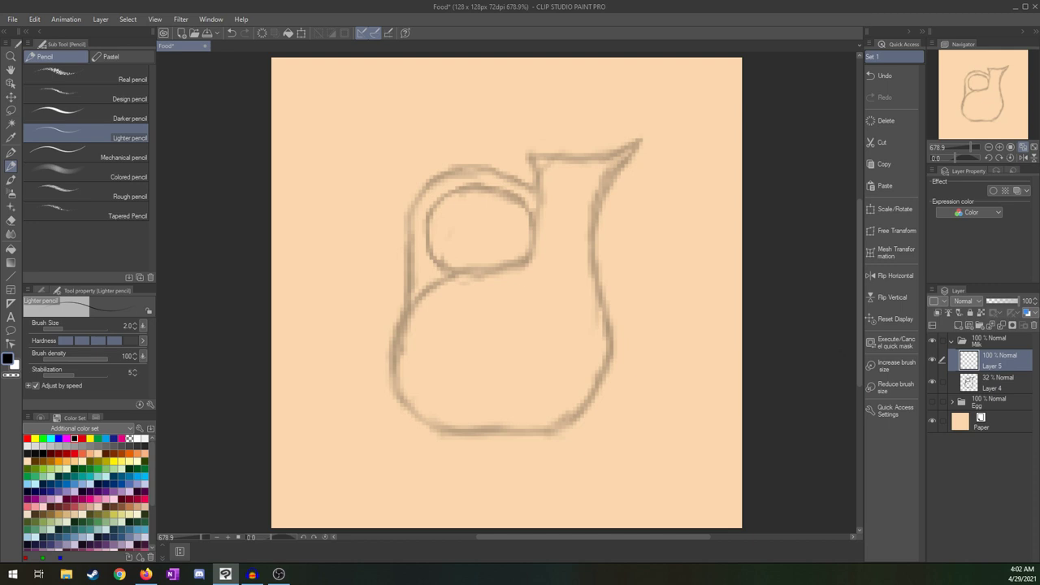
# - Trace the jug's rounded back, flat base and lower front curve on the new layer, undoing uneven strokes
pyautogui.moveTo(445, 278)
pyautogui.mouseDown()
pyautogui.moveTo(403, 323)
pyautogui.moveTo(399, 410)
pyautogui.moveTo(436, 431)
pyautogui.moveTo(562, 426)
pyautogui.mouseUp()
pyautogui.hotkey('ctrl', 'z')
pyautogui.hotkey('ctrl', 'z')
pyautogui.moveTo(438, 432)
pyautogui.mouseDown()
pyautogui.moveTo(553, 431)
pyautogui.moveTo(601, 385)
pyautogui.moveTo(609, 348)
pyautogui.mouseUp()
pyautogui.moveTo(601, 374); pyautogui.dragTo(609, 333)
pyautogui.hotkey('ctrl', 'z')
pyautogui.hotkey('ctrl', 'z')
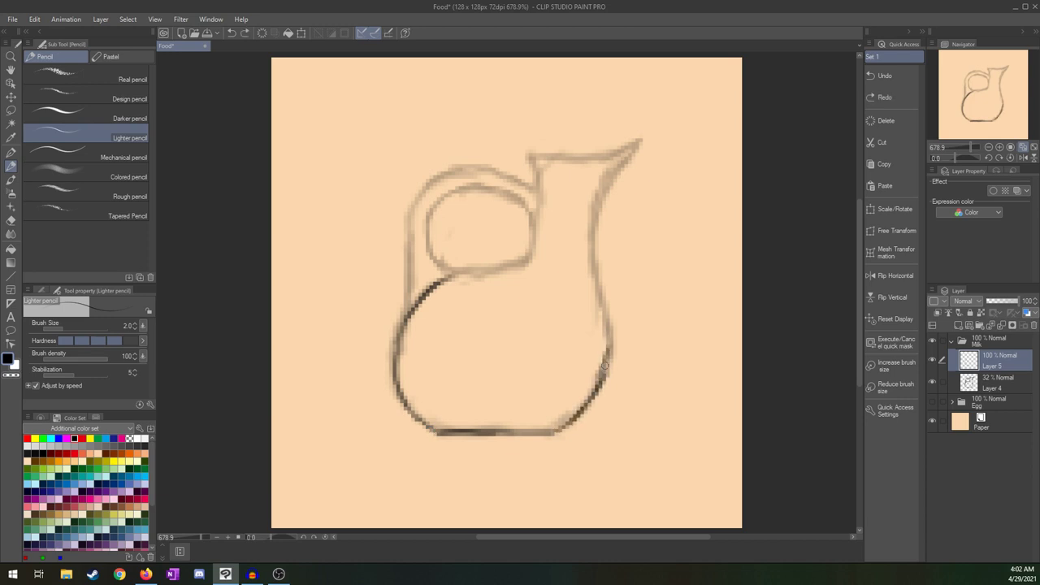
# - Trace the jug's front contour up to the spout, its rim, the back of the neck and the shoulder line
pyautogui.moveTo(604, 379)
pyautogui.mouseDown()
pyautogui.moveTo(609, 327)
pyautogui.moveTo(589, 242)
pyautogui.moveTo(598, 197)
pyautogui.moveTo(630, 154)
pyautogui.mouseUp()
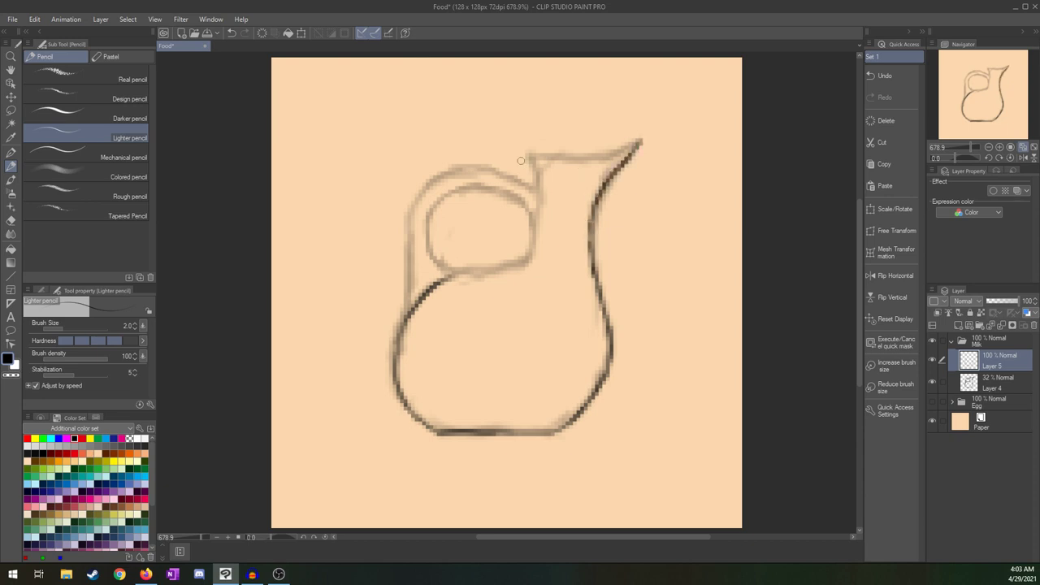
pyautogui.moveTo(521, 160)
pyautogui.mouseDown()
pyautogui.moveTo(611, 152)
pyautogui.moveTo(641, 136)
pyautogui.mouseUp()
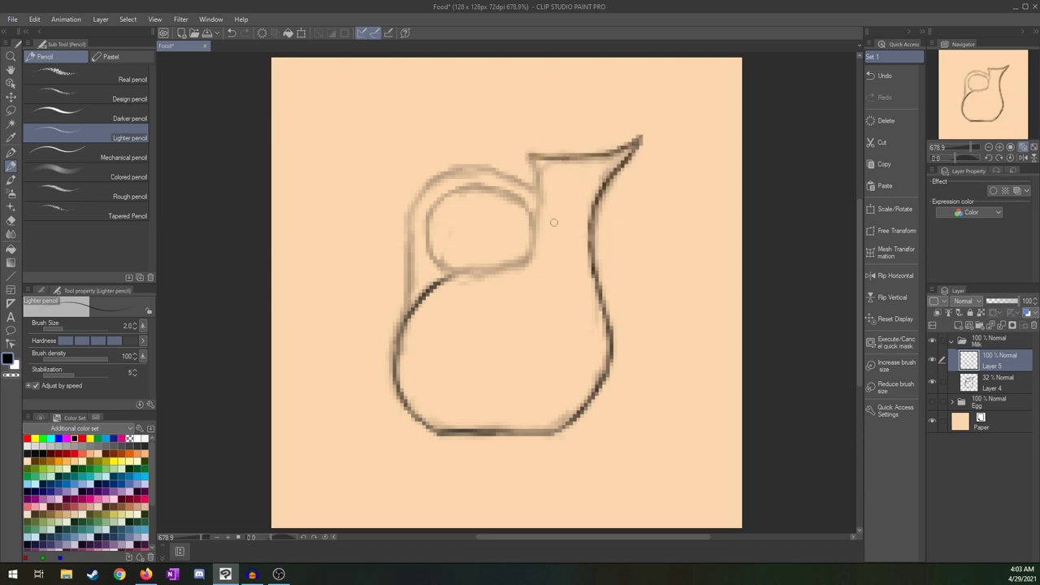
pyautogui.moveTo(530, 163); pyautogui.dragTo(534, 252)
pyautogui.moveTo(432, 284)
pyautogui.mouseDown()
pyautogui.moveTo(472, 273)
pyautogui.moveTo(533, 232)
pyautogui.mouseUp()
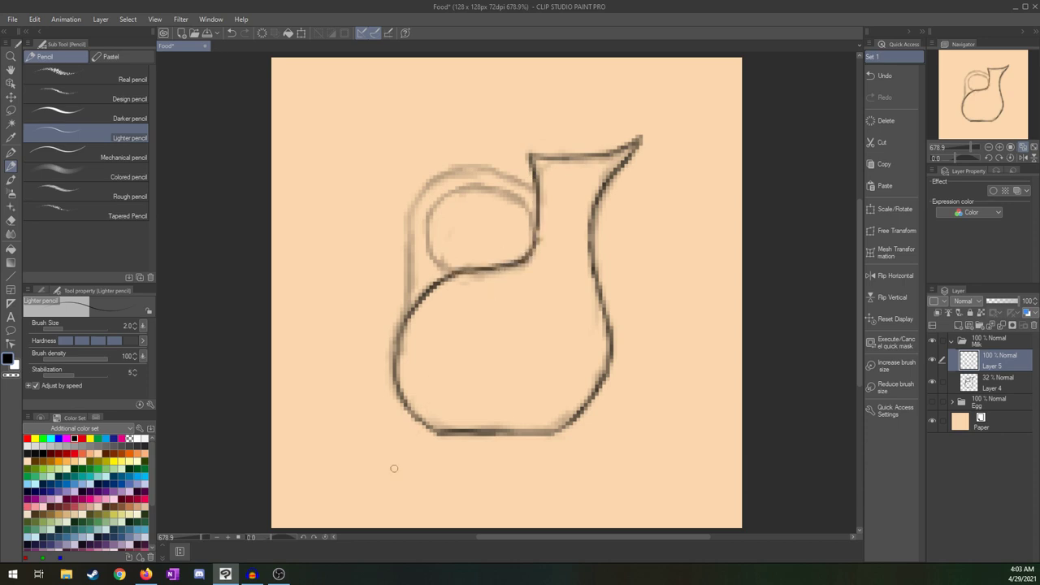
# - Trace the outer and inner curves of the jug's handle on the line layer and hide the sketch layer
pyautogui.moveTo(399, 330)
pyautogui.mouseDown()
pyautogui.moveTo(413, 208)
pyautogui.moveTo(439, 177)
pyautogui.moveTo(490, 169)
pyautogui.moveTo(533, 191)
pyautogui.mouseUp()
pyautogui.moveTo(449, 267)
pyautogui.mouseDown()
pyautogui.moveTo(422, 241)
pyautogui.moveTo(460, 185)
pyautogui.moveTo(505, 188)
pyautogui.moveTo(531, 227)
pyautogui.mouseUp()
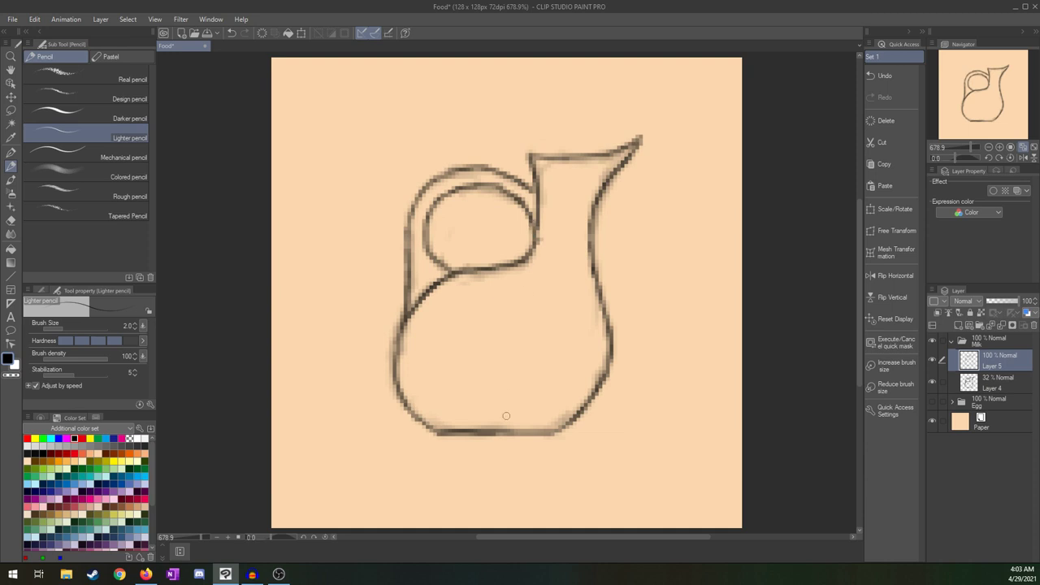
pyautogui.click(933, 382)
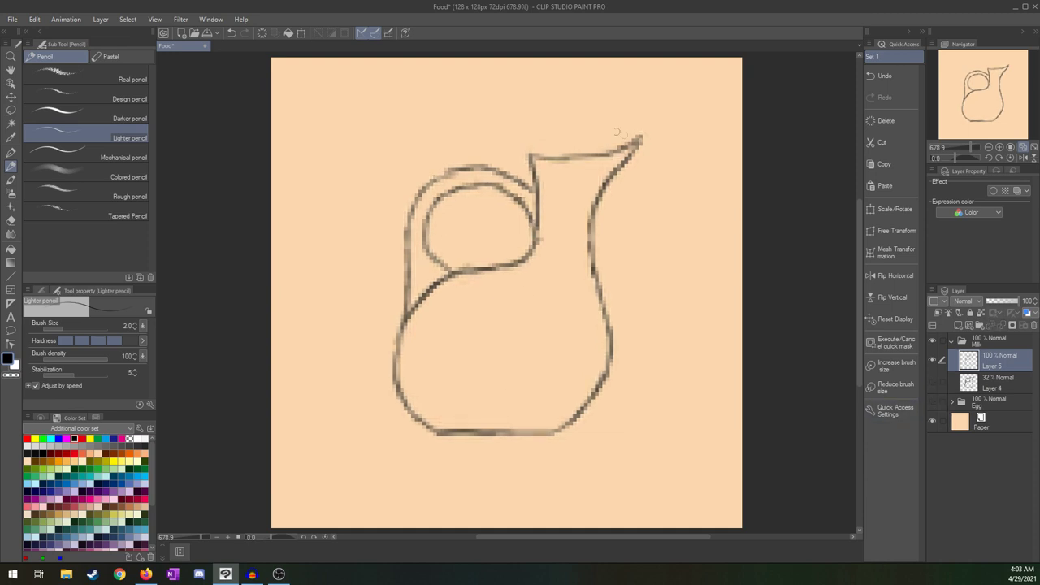
# - Redraw the jug's spout, front contour and back of the neck with darker lines, undoing uneven strokes
pyautogui.moveTo(532, 154)
pyautogui.mouseDown()
pyautogui.moveTo(635, 141)
pyautogui.moveTo(598, 183)
pyautogui.moveTo(586, 253)
pyautogui.moveTo(589, 220)
pyautogui.moveTo(611, 325)
pyautogui.mouseUp()
pyautogui.hotkey('ctrl', 'z')
pyautogui.hotkey('ctrl', 'z')
pyautogui.hotkey('ctrl', 'z')
pyautogui.moveTo(597, 215)
pyautogui.mouseDown()
pyautogui.moveTo(591, 263)
pyautogui.moveTo(611, 329)
pyautogui.mouseUp()
pyautogui.moveTo(497, 266)
pyautogui.mouseDown()
pyautogui.moveTo(533, 239)
pyautogui.moveTo(539, 219)
pyautogui.mouseUp()
pyautogui.moveTo(528, 166)
pyautogui.mouseDown()
pyautogui.moveTo(537, 201)
pyautogui.moveTo(556, 161)
pyautogui.moveTo(541, 168)
pyautogui.moveTo(536, 194)
pyautogui.mouseUp()
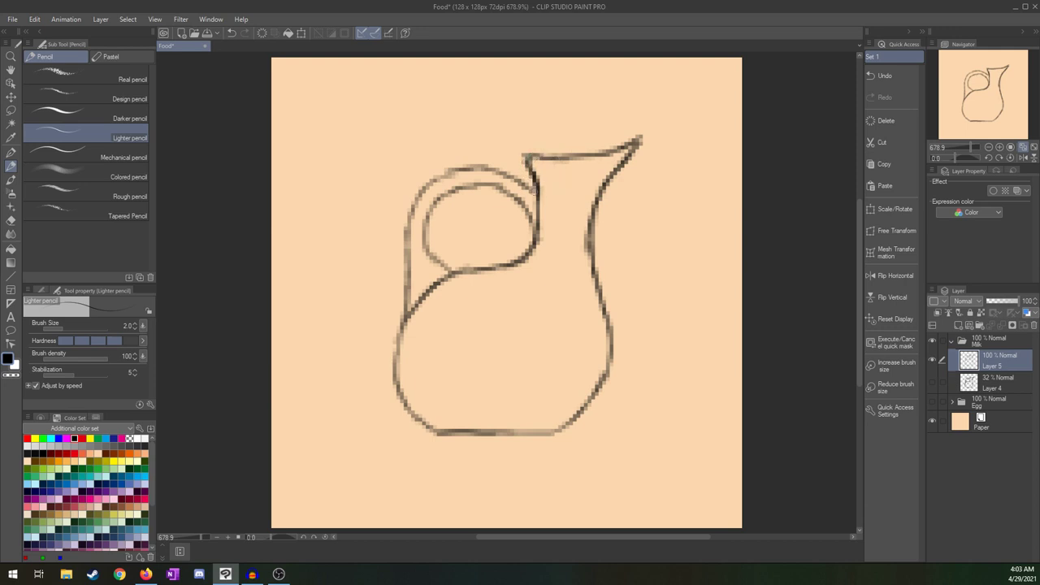
# - Darken the handle's outer and inner outlines and rejoin the inner curve to the shoulder, undoing stray strokes
pyautogui.moveTo(404, 315)
pyautogui.mouseDown()
pyautogui.moveTo(411, 209)
pyautogui.moveTo(447, 172)
pyautogui.moveTo(497, 169)
pyautogui.moveTo(537, 195)
pyautogui.mouseUp()
pyautogui.moveTo(454, 271)
pyautogui.mouseDown()
pyautogui.moveTo(433, 259)
pyautogui.moveTo(423, 224)
pyautogui.moveTo(437, 195)
pyautogui.moveTo(470, 186)
pyautogui.moveTo(535, 236)
pyautogui.mouseUp()
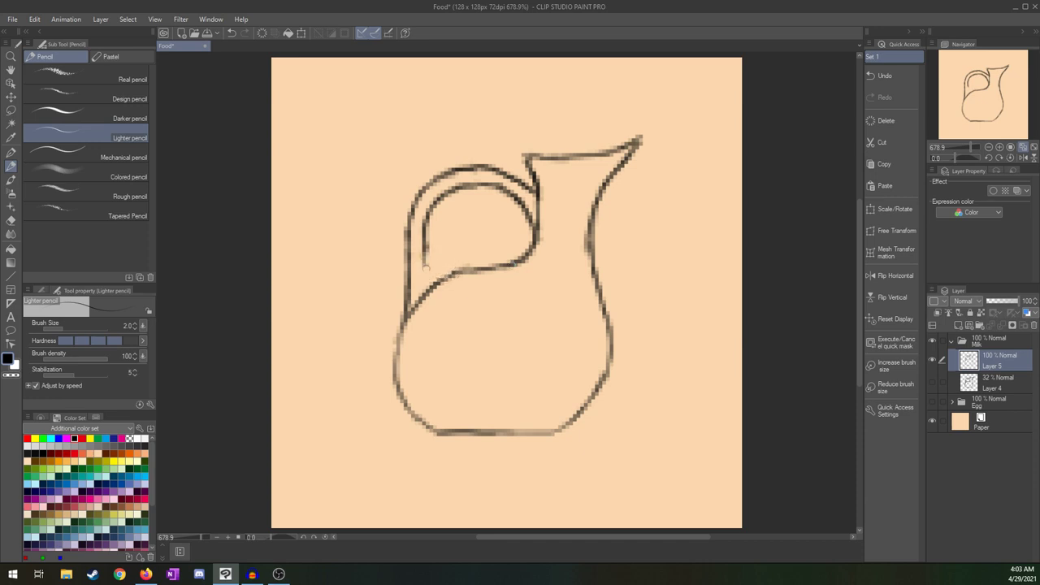
pyautogui.hotkey('ctrl', 'z')
pyautogui.hotkey('ctrl', 'z')
pyautogui.hotkey('ctrl', 'z')
pyautogui.moveTo(425, 244); pyautogui.dragTo(434, 267)
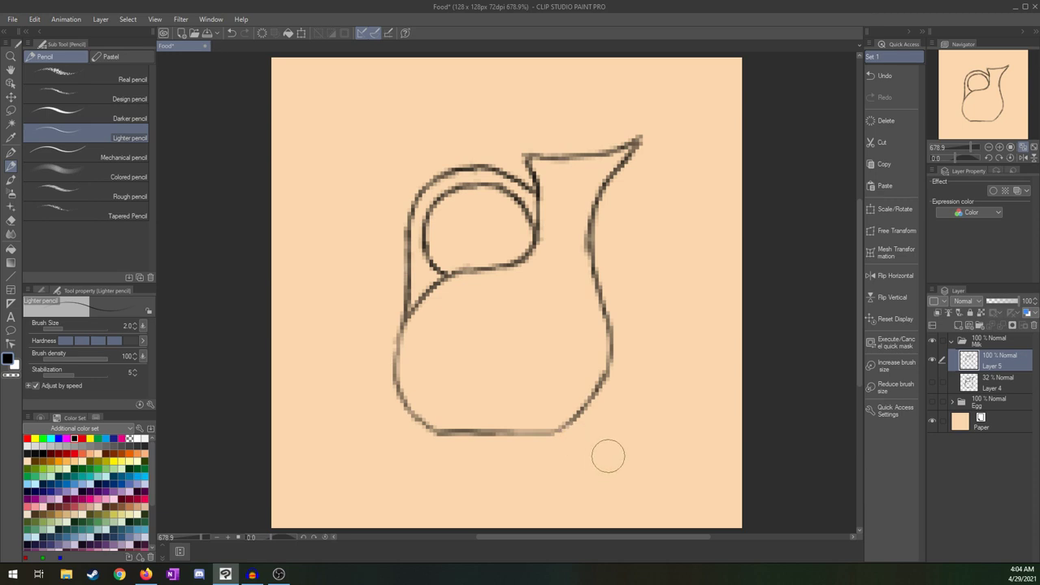
# - Reinforce the jug's flat base, lower front curve and lower back curve with darker lines
pyautogui.moveTo(435, 433)
pyautogui.mouseDown()
pyautogui.moveTo(558, 433)
pyautogui.moveTo(602, 381)
pyautogui.mouseUp()
pyautogui.moveTo(584, 260)
pyautogui.mouseDown()
pyautogui.moveTo(613, 343)
pyautogui.moveTo(608, 367)
pyautogui.mouseUp()
pyautogui.moveTo(397, 387); pyautogui.dragTo(436, 433)
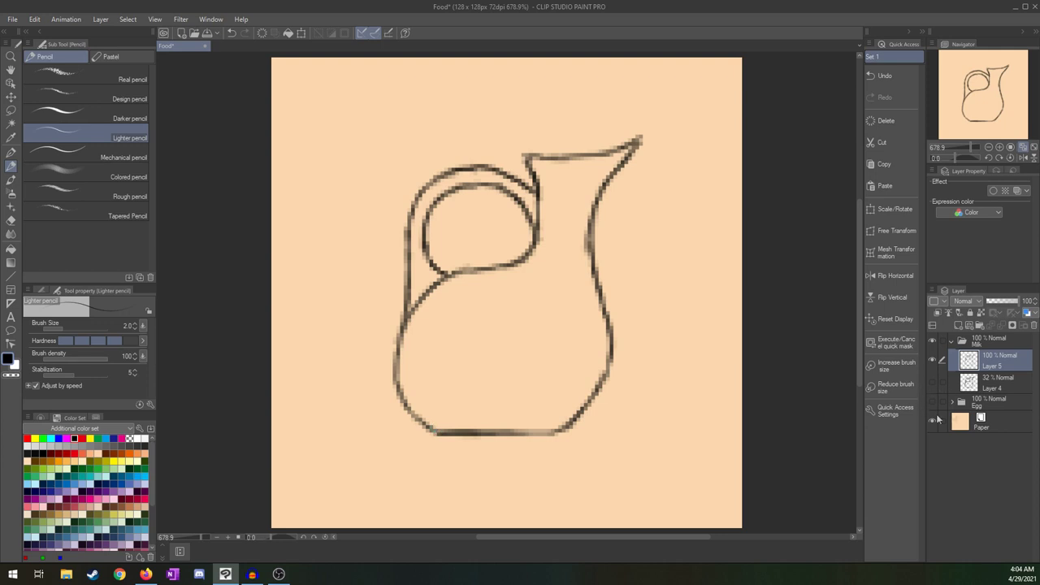
# - Add a layer beneath the line art and paint the back of the jug's body light grey with brush size 6
pyautogui.click(968, 325)
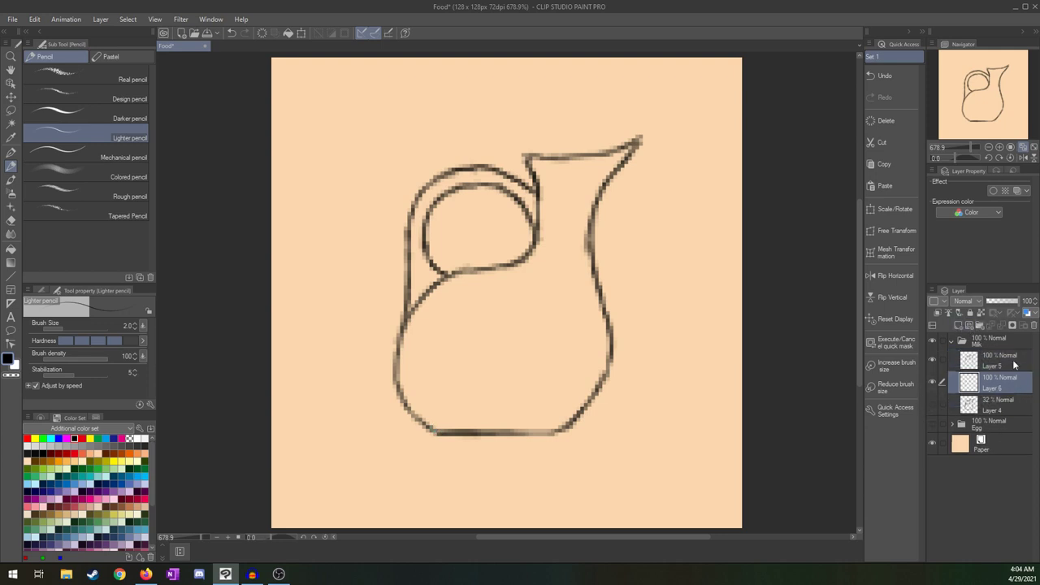
pyautogui.press('x')
pyautogui.write('6')
pyautogui.press('Return')
pyautogui.moveTo(453, 282)
pyautogui.mouseDown()
pyautogui.moveTo(416, 317)
pyautogui.moveTo(396, 359)
pyautogui.moveTo(402, 381)
pyautogui.mouseUp()
pyautogui.hotkey('ctrl', 'z')
pyautogui.click(29, 446)
pyautogui.moveTo(457, 278)
pyautogui.mouseDown()
pyautogui.moveTo(415, 325)
pyautogui.moveTo(423, 358)
pyautogui.moveTo(416, 337)
pyautogui.moveTo(403, 388)
pyautogui.moveTo(414, 397)
pyautogui.moveTo(422, 308)
pyautogui.moveTo(415, 318)
pyautogui.moveTo(432, 277)
pyautogui.moveTo(432, 286)
pyautogui.mouseUp()
pyautogui.hotkey('ctrl', 'z')
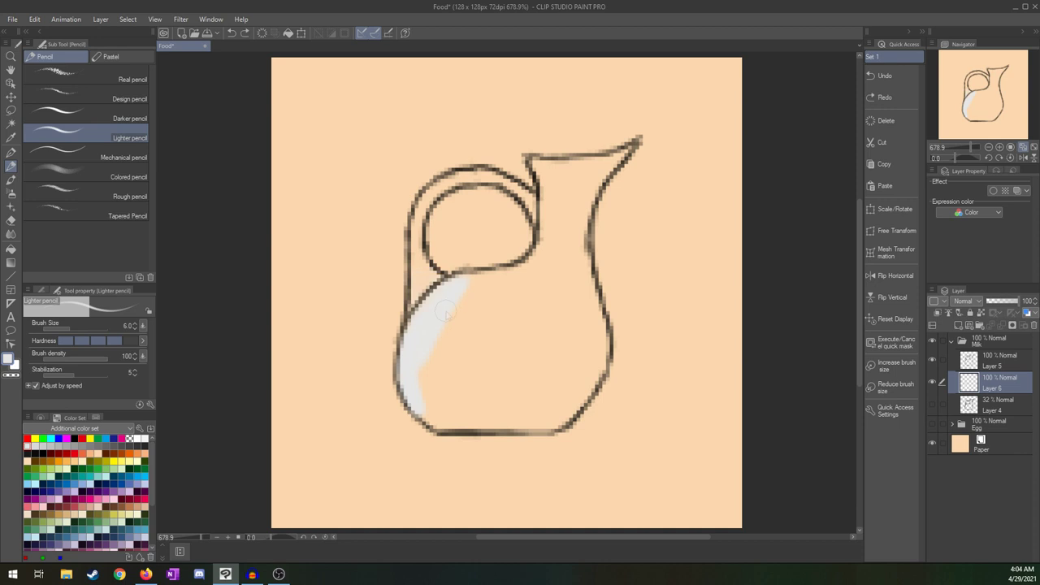
# - Fill the jug's neck, spout and remaining body light grey, hiding the paper layer, and reduce the brush size to 4
pyautogui.moveTo(448, 291)
pyautogui.mouseDown()
pyautogui.moveTo(422, 317)
pyautogui.moveTo(451, 286)
pyautogui.moveTo(521, 273)
pyautogui.moveTo(494, 284)
pyautogui.moveTo(506, 284)
pyautogui.moveTo(533, 251)
pyautogui.moveTo(521, 277)
pyautogui.moveTo(549, 242)
pyautogui.moveTo(541, 258)
pyautogui.moveTo(542, 172)
pyautogui.moveTo(617, 159)
pyautogui.mouseUp()
pyautogui.hotkey('ctrl', 'z')
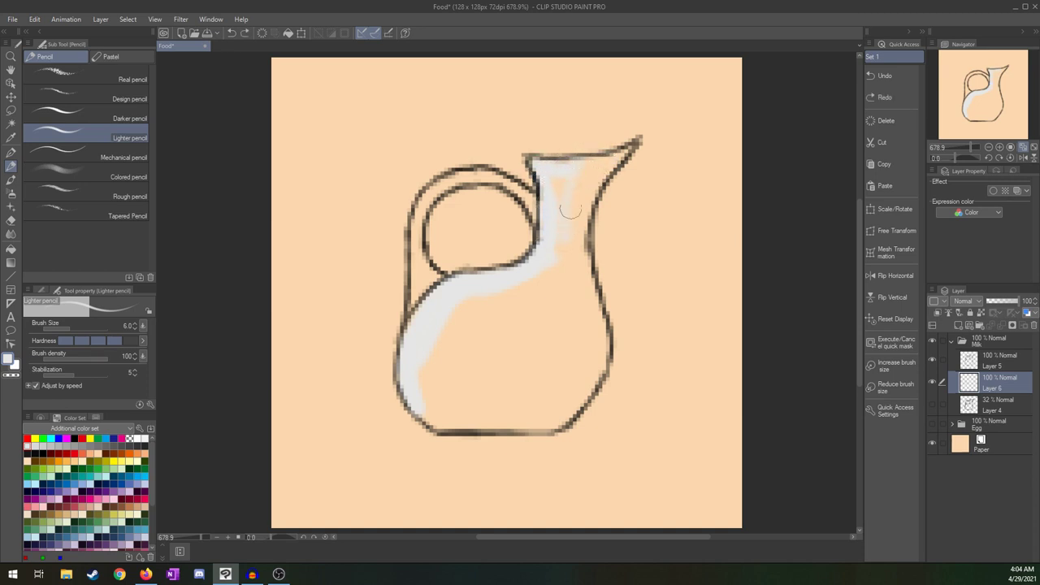
pyautogui.moveTo(558, 184)
pyautogui.mouseDown()
pyautogui.moveTo(585, 222)
pyautogui.moveTo(580, 290)
pyautogui.moveTo(437, 391)
pyautogui.mouseUp()
pyautogui.moveTo(491, 313)
pyautogui.mouseDown()
pyautogui.moveTo(565, 290)
pyautogui.moveTo(575, 303)
pyautogui.moveTo(469, 333)
pyautogui.moveTo(493, 284)
pyautogui.moveTo(433, 349)
pyautogui.moveTo(475, 314)
pyautogui.moveTo(436, 317)
pyautogui.moveTo(442, 333)
pyautogui.moveTo(563, 259)
pyautogui.moveTo(449, 365)
pyautogui.moveTo(427, 356)
pyautogui.moveTo(484, 325)
pyautogui.mouseUp()
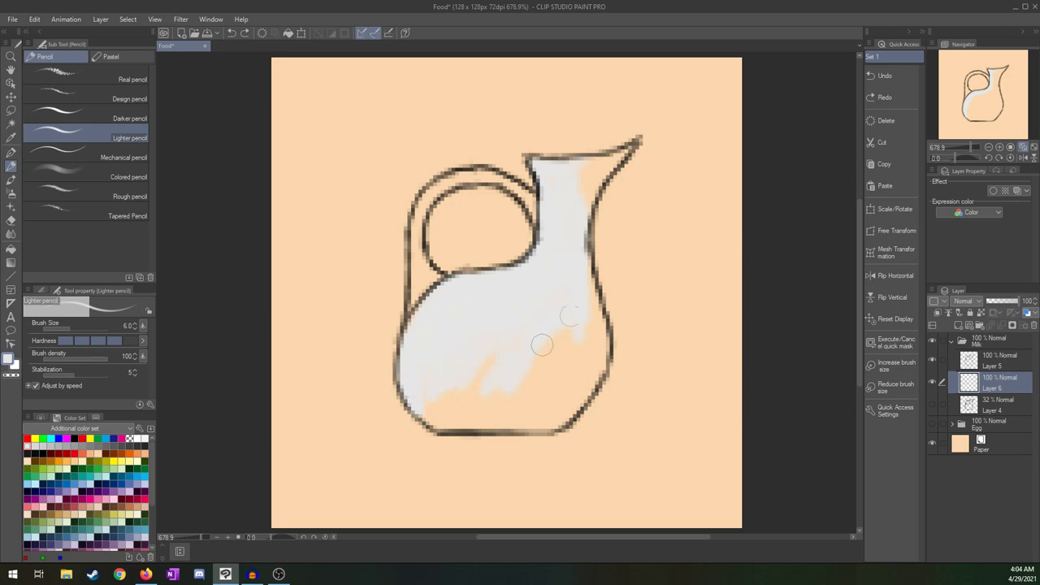
pyautogui.click(932, 443)
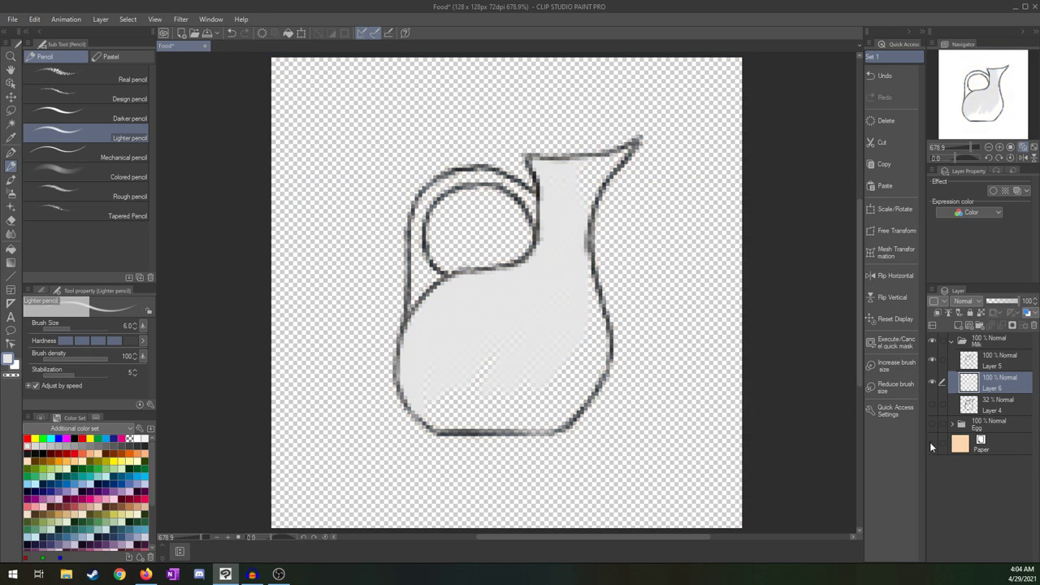
pyautogui.moveTo(486, 372)
pyautogui.mouseDown()
pyautogui.moveTo(454, 403)
pyautogui.moveTo(438, 398)
pyautogui.moveTo(458, 339)
pyautogui.moveTo(443, 342)
pyautogui.moveTo(539, 305)
pyautogui.moveTo(479, 380)
pyautogui.moveTo(565, 335)
pyautogui.moveTo(528, 390)
pyautogui.moveTo(555, 309)
pyautogui.moveTo(524, 318)
pyautogui.moveTo(523, 336)
pyautogui.moveTo(557, 318)
pyautogui.moveTo(499, 280)
pyautogui.moveTo(418, 345)
pyautogui.moveTo(414, 331)
pyautogui.moveTo(438, 295)
pyautogui.moveTo(410, 340)
pyautogui.moveTo(431, 299)
pyautogui.moveTo(408, 350)
pyautogui.moveTo(463, 282)
pyautogui.moveTo(454, 283)
pyautogui.moveTo(511, 272)
pyautogui.moveTo(490, 276)
pyautogui.moveTo(469, 388)
pyautogui.moveTo(422, 383)
pyautogui.moveTo(422, 403)
pyautogui.moveTo(442, 423)
pyautogui.moveTo(452, 380)
pyautogui.moveTo(459, 422)
pyautogui.moveTo(501, 374)
pyautogui.moveTo(504, 384)
pyautogui.moveTo(554, 364)
pyautogui.moveTo(521, 399)
pyautogui.moveTo(465, 412)
pyautogui.moveTo(464, 424)
pyautogui.moveTo(542, 422)
pyautogui.moveTo(507, 417)
pyautogui.moveTo(567, 398)
pyautogui.moveTo(568, 413)
pyautogui.moveTo(491, 404)
pyautogui.moveTo(574, 341)
pyautogui.moveTo(592, 378)
pyautogui.moveTo(602, 362)
pyautogui.moveTo(579, 334)
pyautogui.moveTo(592, 325)
pyautogui.moveTo(601, 334)
pyautogui.moveTo(589, 306)
pyautogui.mouseUp()
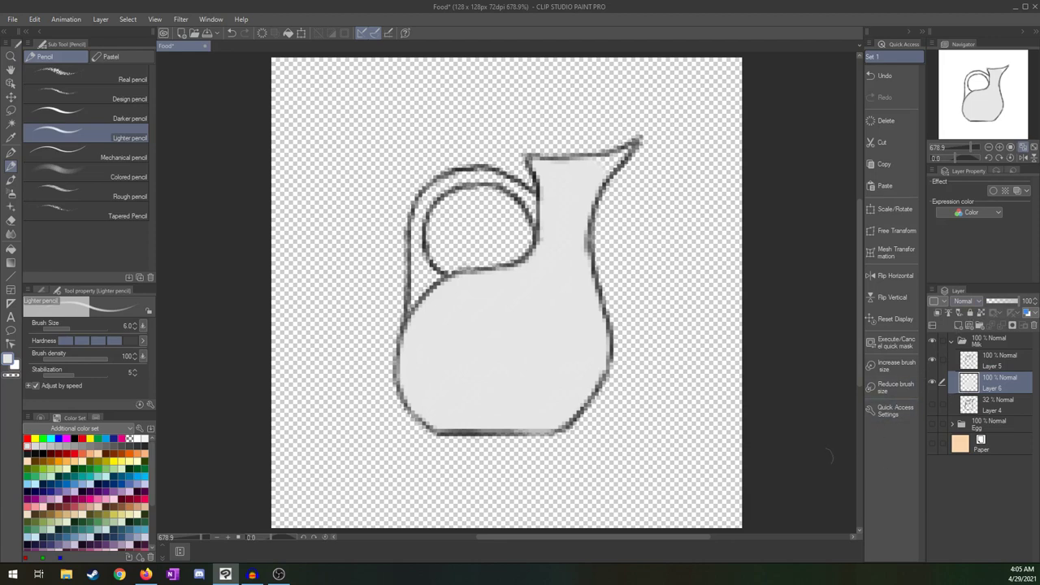
pyautogui.click(134, 329)
pyautogui.click(135, 328)
# - Toggle the paper layer's visibility repeatedly to examine the edges of the grey fill for gaps, leaving the paper shown
pyautogui.click(930, 444)
pyautogui.click(933, 444)
pyautogui.click(934, 443)
pyautogui.click(933, 442)
pyautogui.click(935, 443)
pyautogui.click(934, 442)
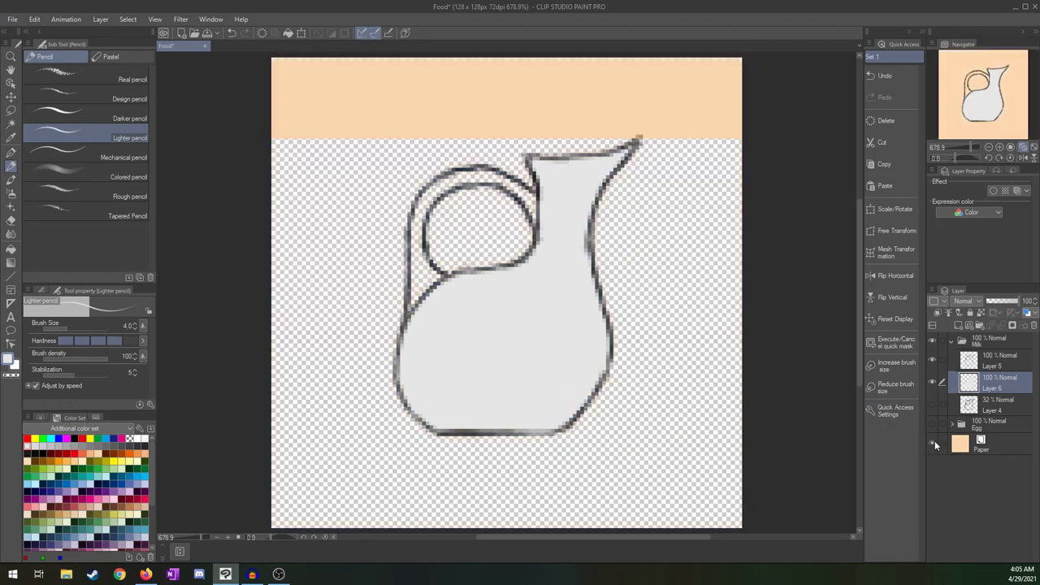
pyautogui.click(935, 442)
pyautogui.doubleClick(934, 441)
pyautogui.click(935, 440)
pyautogui.doubleClick(937, 441)
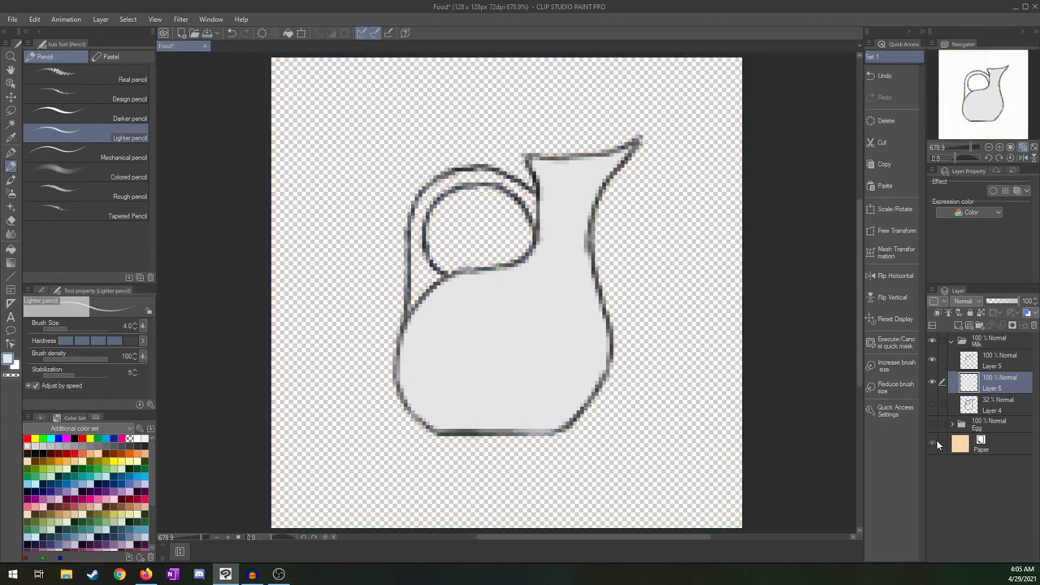
pyautogui.doubleClick(937, 440)
pyautogui.click(938, 442)
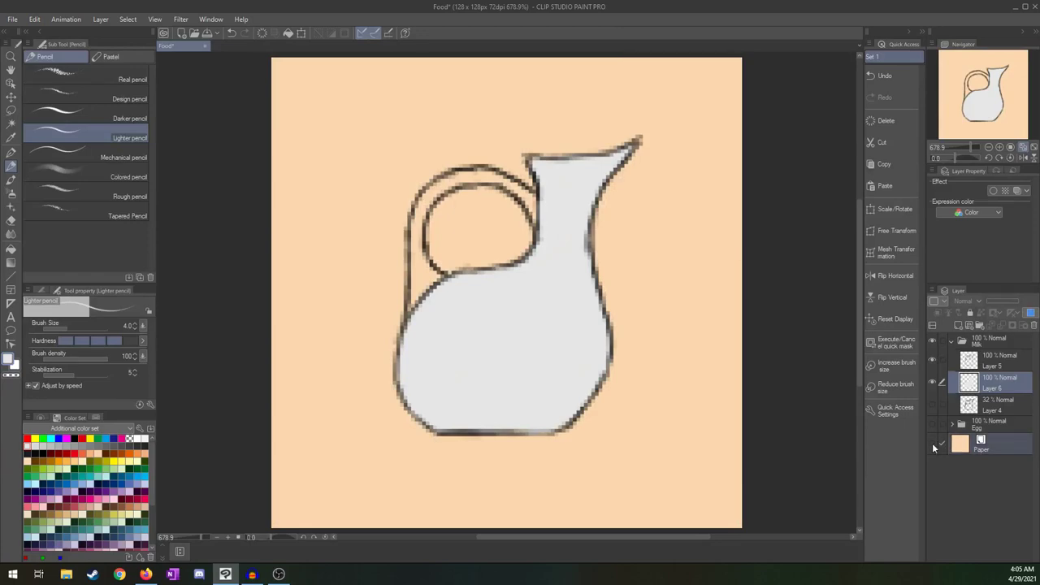
pyautogui.click(933, 443)
pyautogui.doubleClick(932, 445)
pyautogui.doubleClick(932, 444)
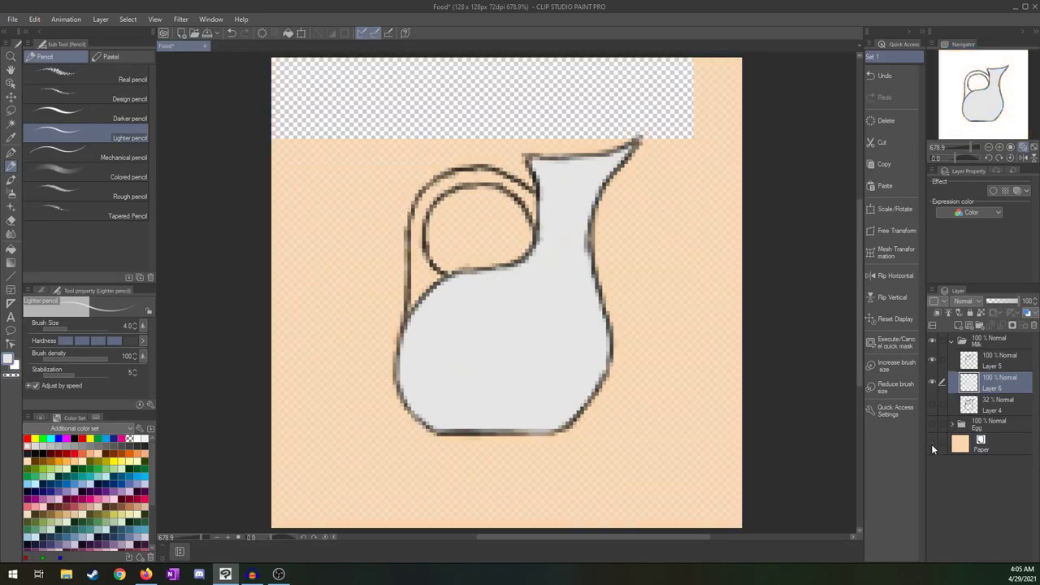
pyautogui.click(932, 443)
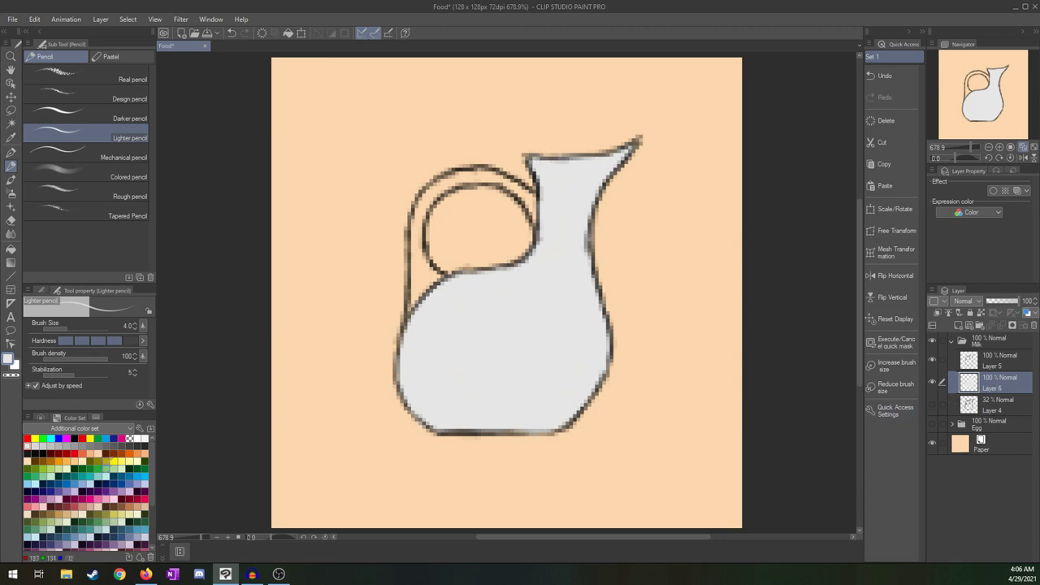
# - Pick a light beige from the colour set and fill the jug's handle with it
pyautogui.moveTo(151, 479)
pyautogui.mouseDown()
pyautogui.moveTo(152, 518)
pyautogui.moveTo(151, 471)
pyautogui.mouseUp()
pyautogui.scroll(-3, 149, 483)
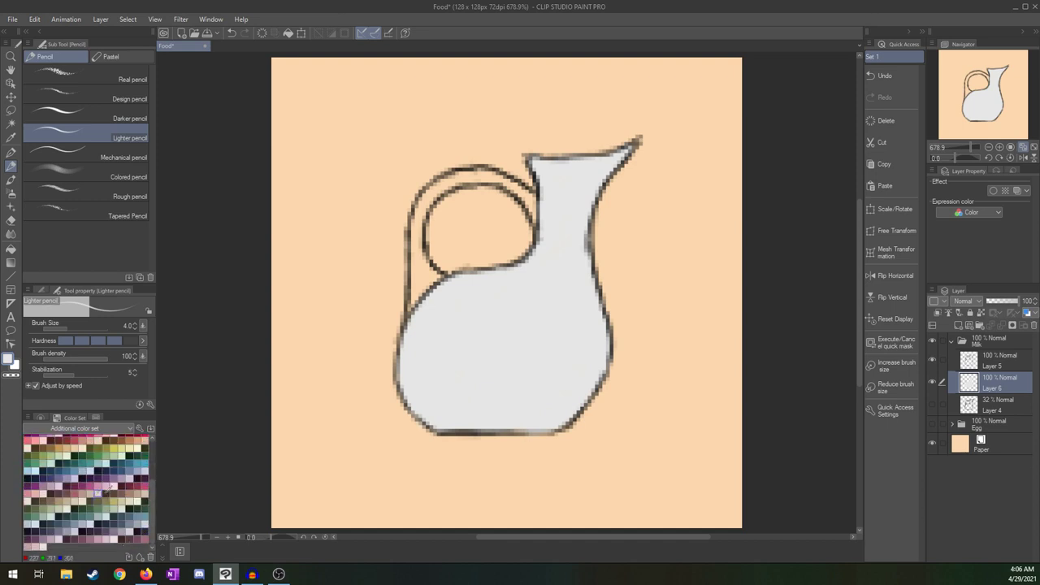
pyautogui.click(82, 501)
pyautogui.moveTo(419, 286)
pyautogui.mouseDown()
pyautogui.moveTo(423, 204)
pyautogui.moveTo(444, 180)
pyautogui.moveTo(477, 170)
pyautogui.moveTo(527, 209)
pyautogui.mouseUp()
pyautogui.moveTo(514, 186)
pyautogui.mouseDown()
pyautogui.moveTo(533, 217)
pyautogui.moveTo(509, 181)
pyautogui.mouseUp()
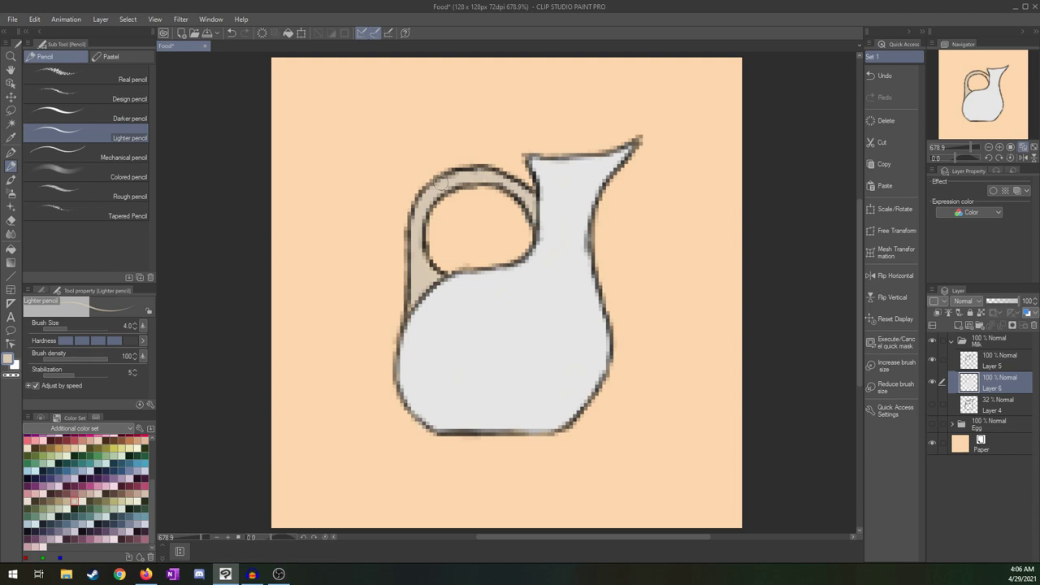
pyautogui.moveTo(414, 284); pyautogui.dragTo(437, 274)
# - Switch the paper layer off and on to inspect the handle's beige fill for gaps, leaving the paper shown
pyautogui.click(934, 443)
pyautogui.click(935, 441)
pyautogui.click(936, 441)
pyautogui.click(935, 441)
pyautogui.click(933, 444)
pyautogui.click(933, 444)
pyautogui.click(933, 443)
pyautogui.click(934, 443)
pyautogui.click(934, 443)
pyautogui.click(933, 442)
pyautogui.click(933, 444)
pyautogui.click(933, 444)
pyautogui.click(933, 445)
pyautogui.click(933, 444)
pyautogui.click(932, 443)
pyautogui.click(932, 444)
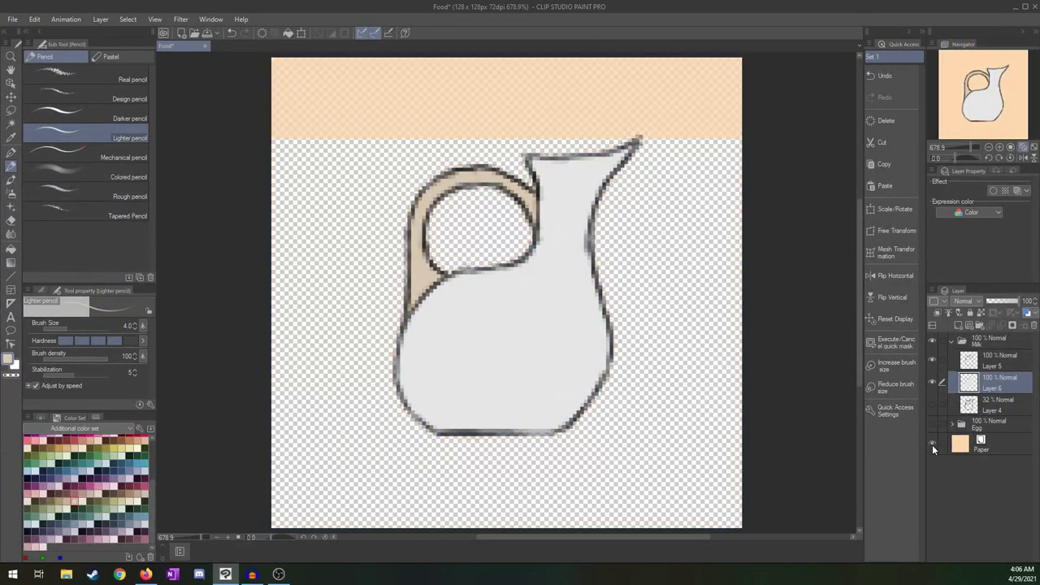
pyautogui.click(932, 445)
pyautogui.click(932, 446)
pyautogui.click(932, 445)
pyautogui.click(932, 445)
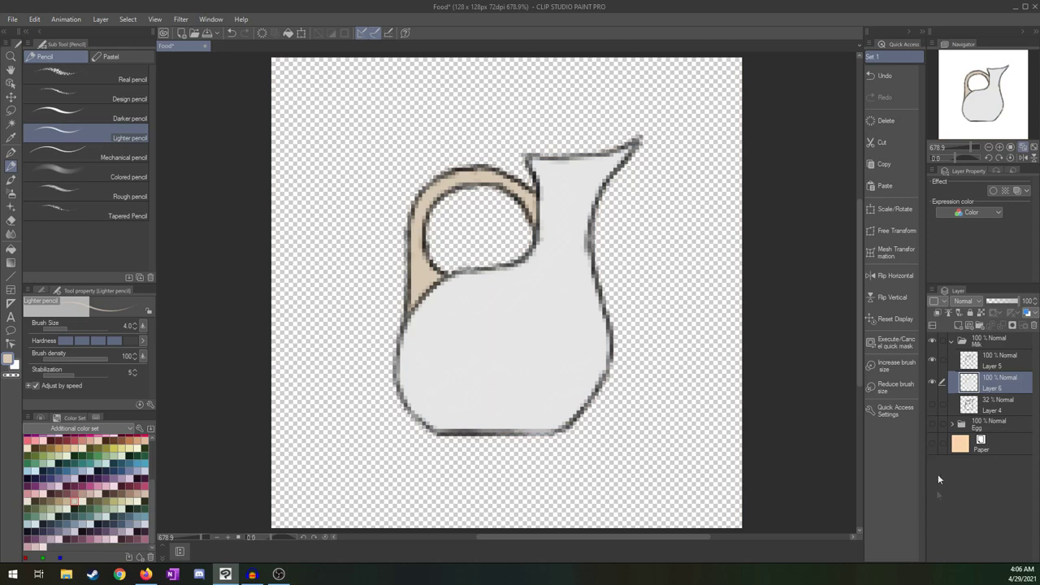
pyautogui.click(933, 443)
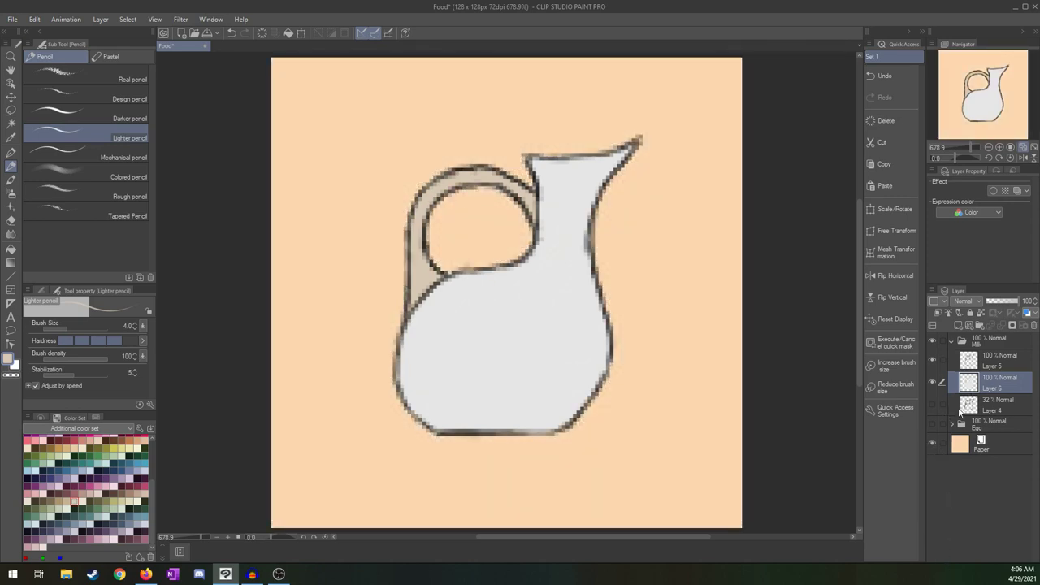
# - Add a layer above the fill and paint soft white highlights on the jug's back at brush density 48, undoing excess strokes
pyautogui.click(957, 325)
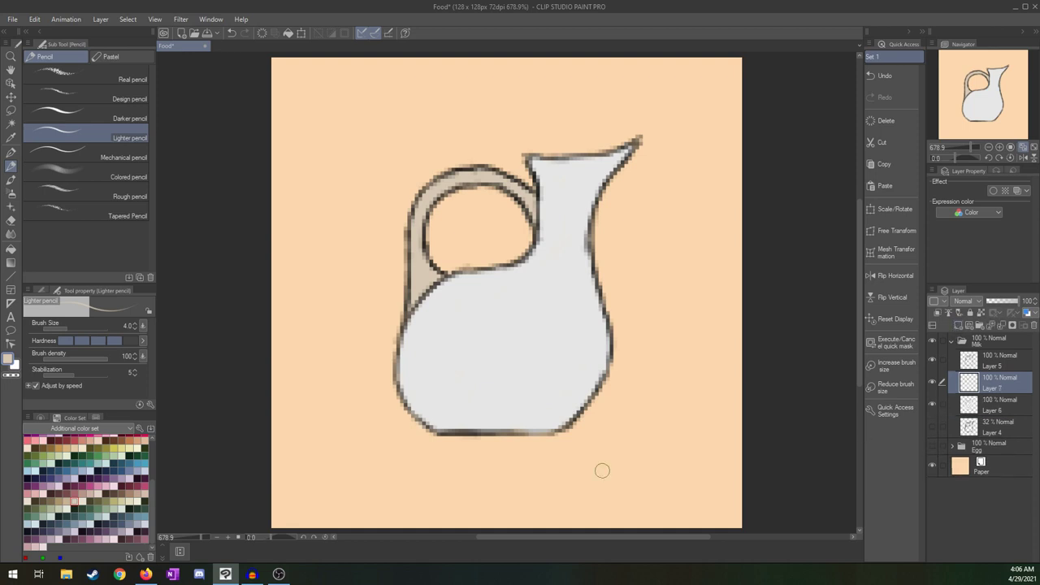
pyautogui.moveTo(153, 512); pyautogui.dragTo(152, 472)
pyautogui.click(139, 438)
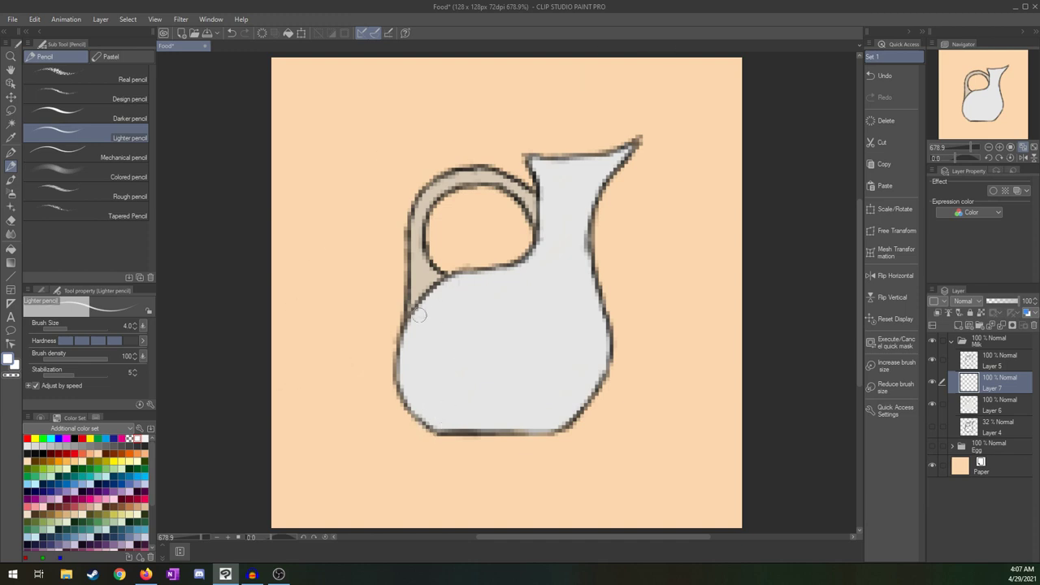
pyautogui.click(69, 357)
pyautogui.moveTo(449, 286); pyautogui.dragTo(417, 363)
pyautogui.moveTo(474, 287)
pyautogui.mouseDown()
pyautogui.moveTo(463, 318)
pyautogui.moveTo(419, 365)
pyautogui.moveTo(451, 283)
pyautogui.moveTo(437, 364)
pyautogui.moveTo(445, 290)
pyautogui.moveTo(433, 378)
pyautogui.moveTo(440, 333)
pyautogui.moveTo(469, 325)
pyautogui.moveTo(444, 374)
pyautogui.moveTo(495, 278)
pyautogui.moveTo(486, 370)
pyautogui.mouseUp()
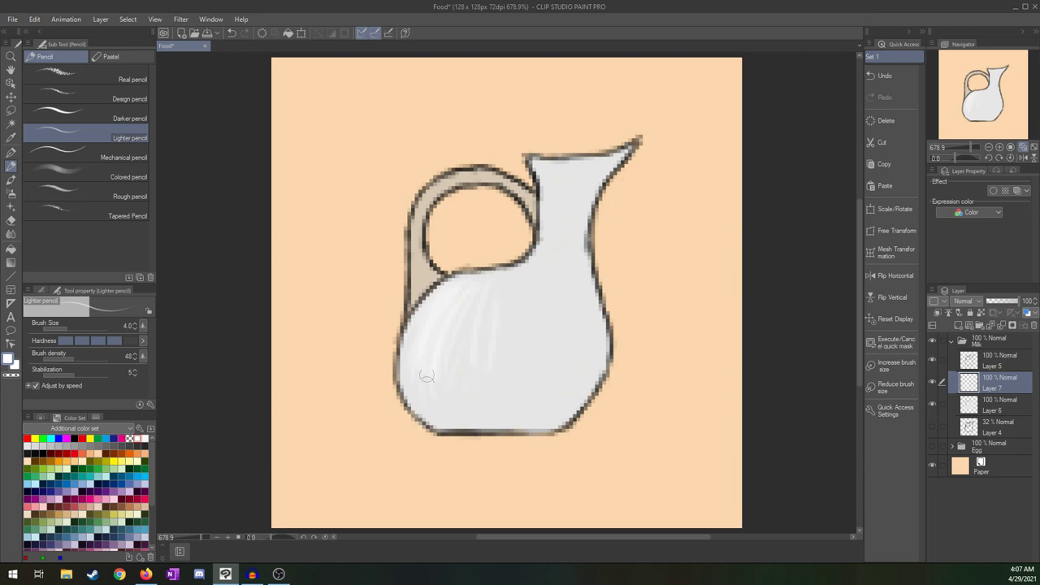
pyautogui.hotkey('ctrl', 'z')
pyautogui.hotkey('ctrl', 'z')
pyautogui.hotkey('ctrl', 'z')
pyautogui.hotkey('ctrl', 'z')
# - Paint soft white highlights along the spout, the front of the neck and the body's front edge
pyautogui.moveTo(573, 216); pyautogui.dragTo(574, 249)
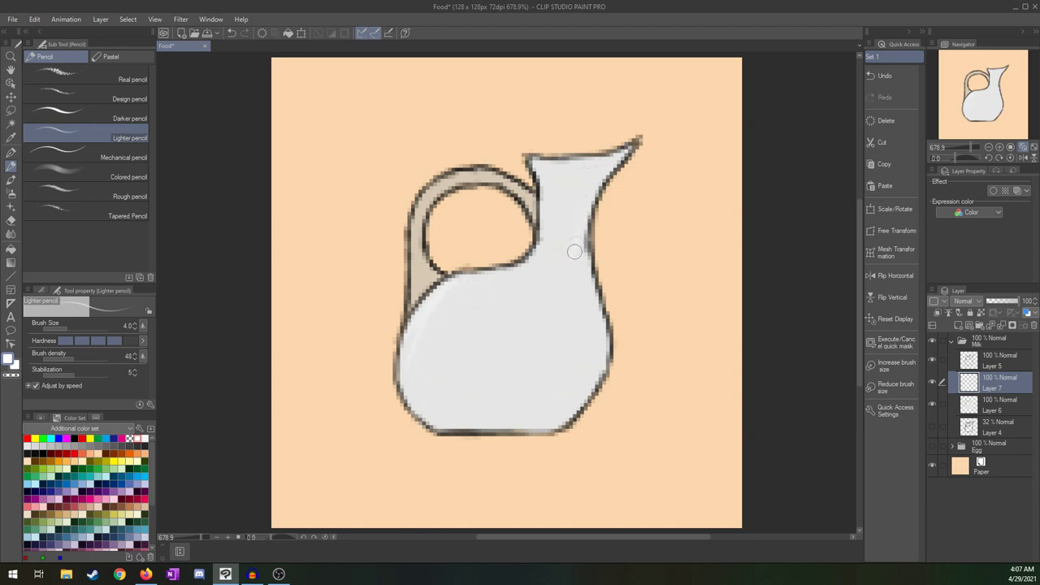
pyautogui.moveTo(593, 183)
pyautogui.mouseDown()
pyautogui.moveTo(570, 215)
pyautogui.moveTo(611, 135)
pyautogui.moveTo(593, 172)
pyautogui.moveTo(620, 152)
pyautogui.mouseUp()
pyautogui.moveTo(585, 201)
pyautogui.mouseDown()
pyautogui.moveTo(577, 286)
pyautogui.moveTo(578, 252)
pyautogui.moveTo(601, 344)
pyautogui.mouseUp()
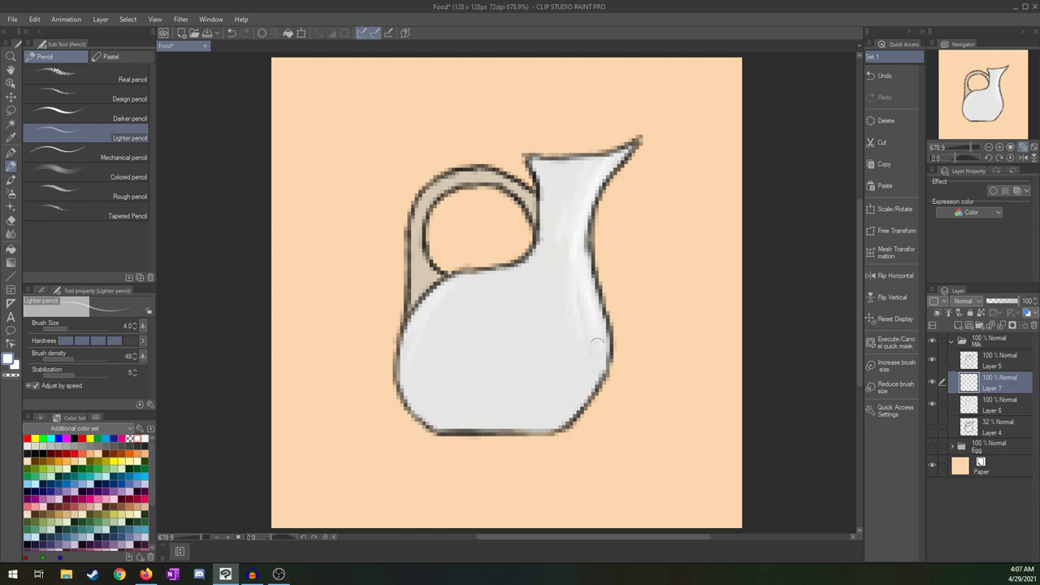
# - Shade the lower back and base of the jug's body with a darker grey, and pick a lighter grey for softening it
pyautogui.click(43, 446)
pyautogui.moveTo(439, 402); pyautogui.dragTo(483, 421)
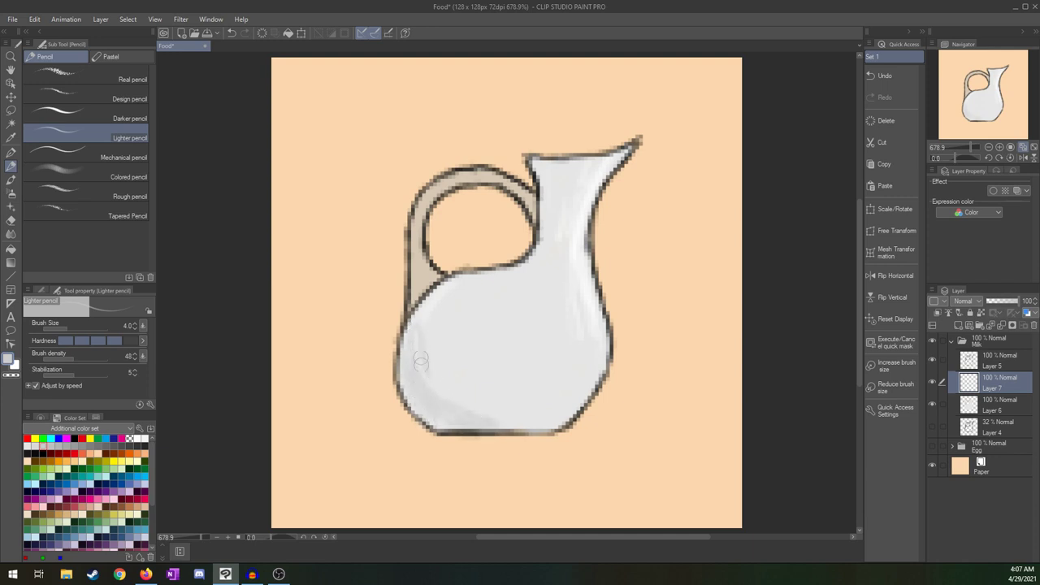
pyautogui.moveTo(424, 311)
pyautogui.mouseDown()
pyautogui.moveTo(448, 377)
pyautogui.moveTo(515, 427)
pyautogui.mouseUp()
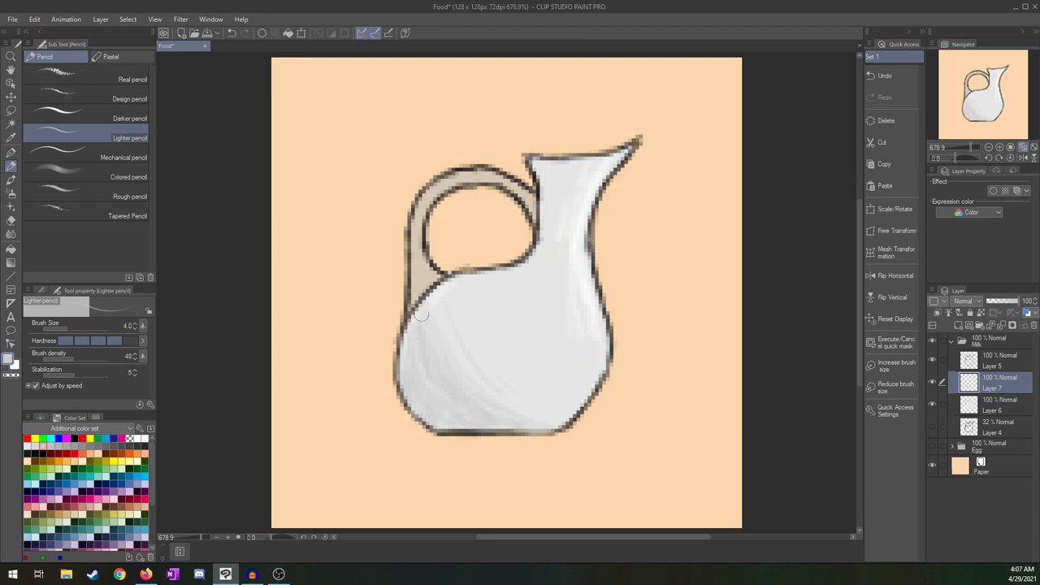
pyautogui.click(27, 446)
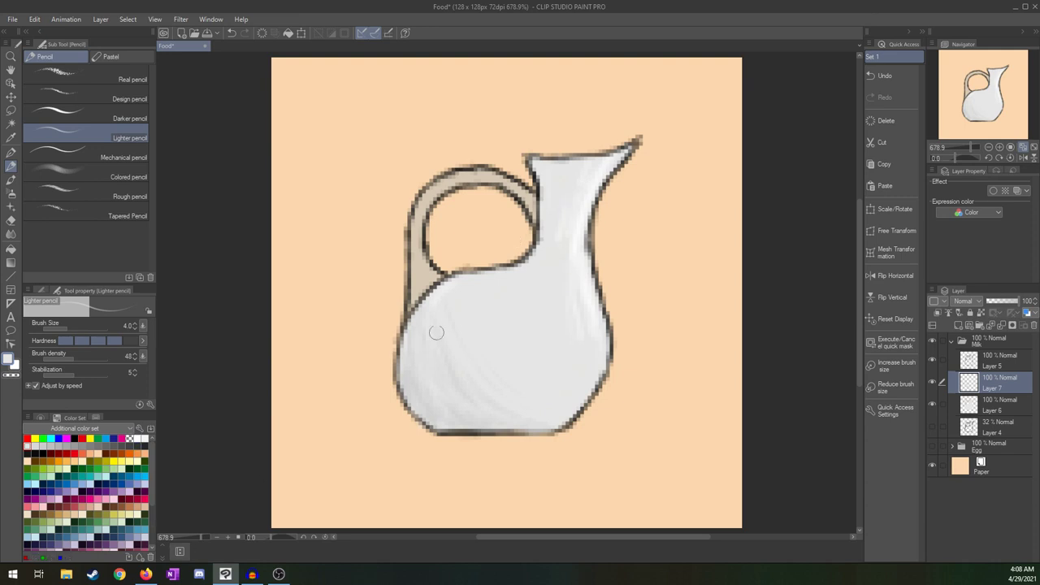
# - Switch to white and brighten the jug's shoulder below the handle and the base of the neck
pyautogui.click(137, 440)
pyautogui.hotkey('ctrl', 'z')
pyautogui.moveTo(475, 281); pyautogui.dragTo(531, 260)
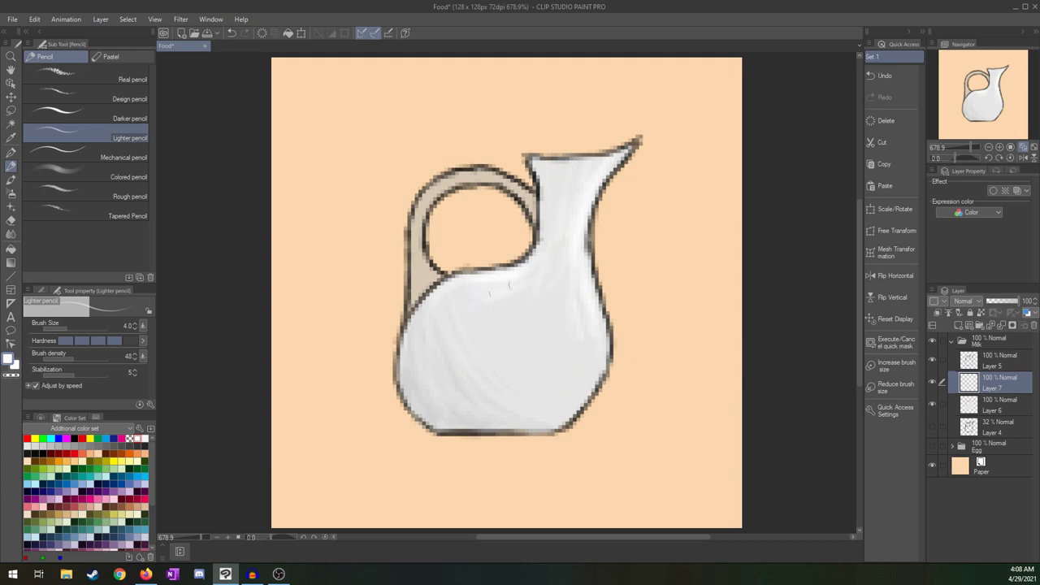
# - Blend light grey and white strokes across the middle of the jug's body and preview the icon at 100% zoom
pyautogui.click(28, 446)
pyautogui.click(144, 438)
pyautogui.moveTo(549, 291); pyautogui.dragTo(476, 347)
pyautogui.click(27, 445)
pyautogui.click(1034, 147)
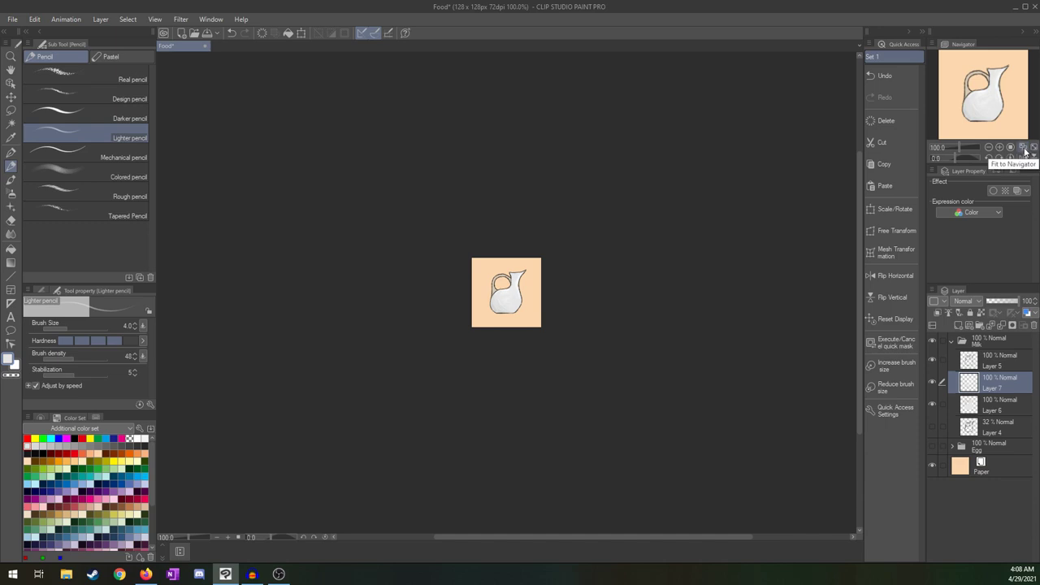
pyautogui.click(1024, 148)
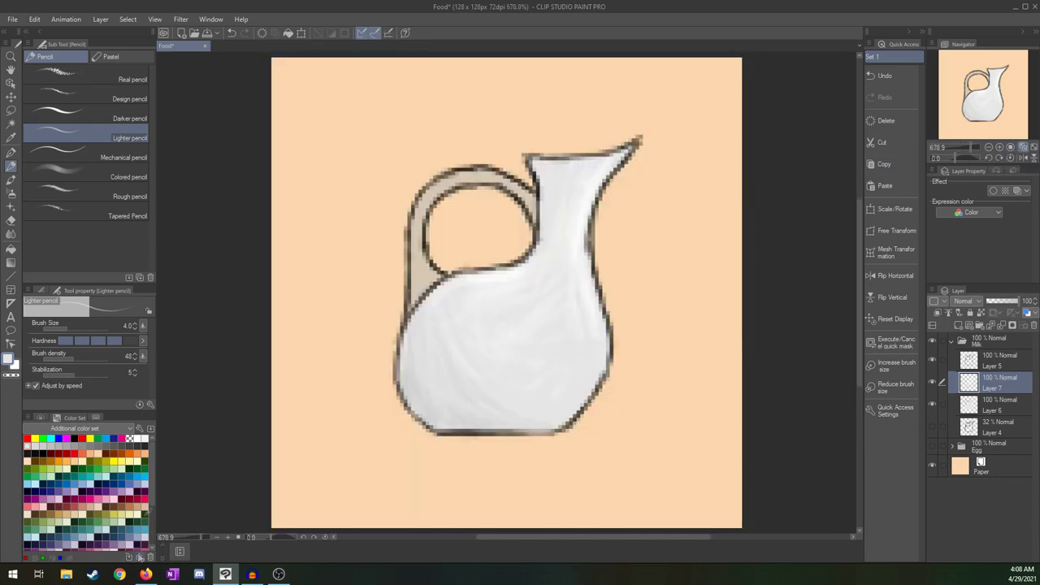
# - Shade the jug's handle with a tan tone along its lower part and its upper curve
pyautogui.scroll(-5, 144, 523)
pyautogui.click(43, 501)
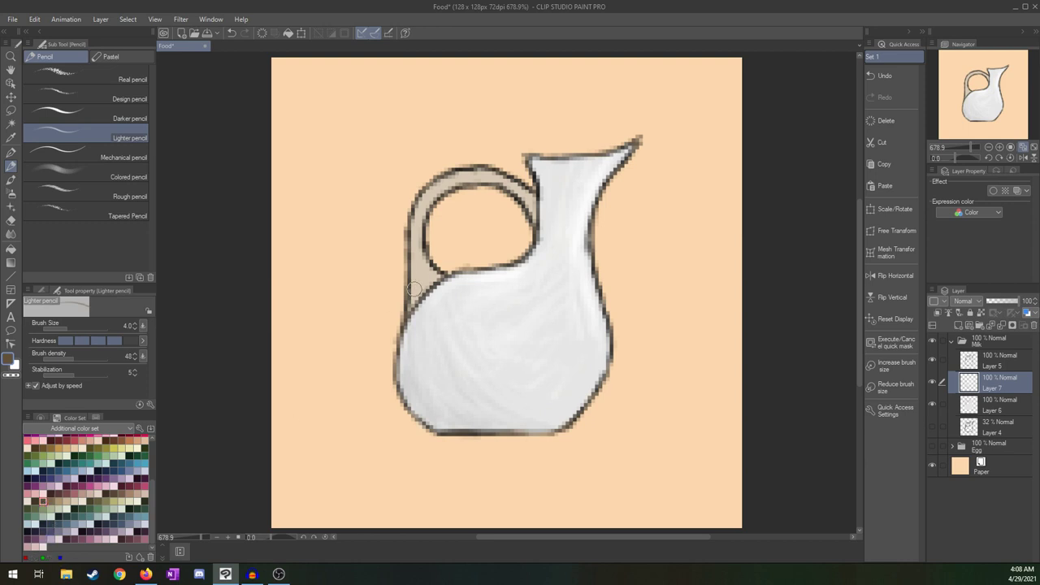
pyautogui.hotkey('ctrl', 'z')
pyautogui.click(77, 501)
pyautogui.moveTo(414, 252); pyautogui.dragTo(411, 247)
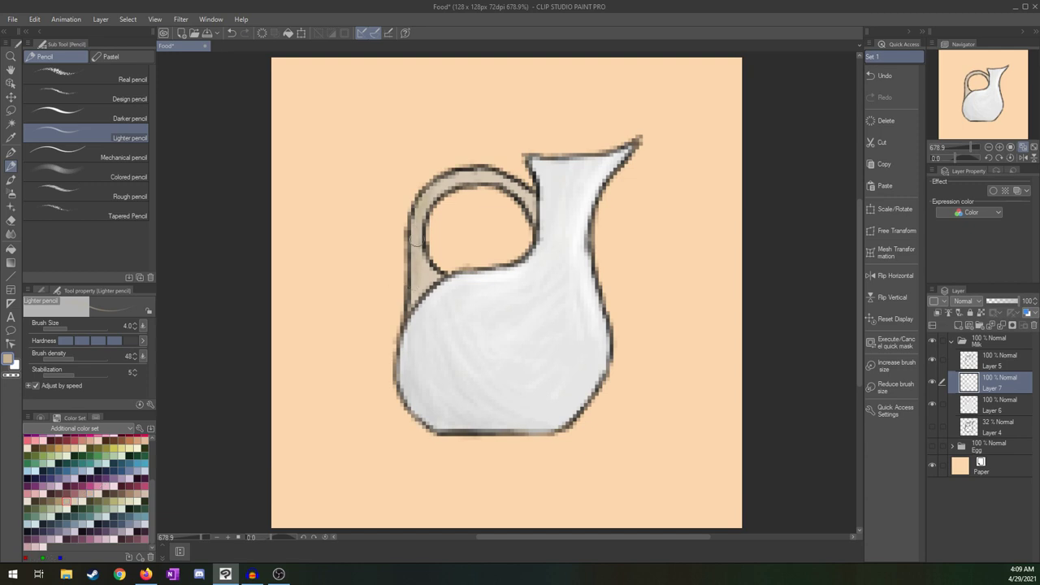
pyautogui.moveTo(424, 267); pyautogui.dragTo(416, 292)
pyautogui.moveTo(437, 190); pyautogui.dragTo(465, 180)
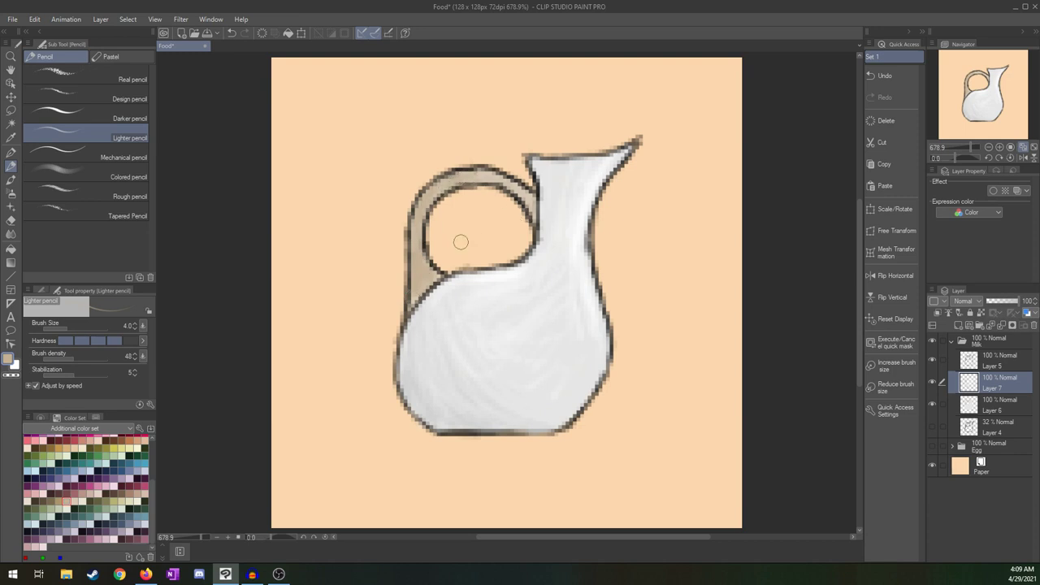
# - Lighten the handle's outer side and upper curve with pale cream strokes
pyautogui.click(82, 501)
pyautogui.moveTo(421, 221)
pyautogui.mouseDown()
pyautogui.moveTo(412, 270)
pyautogui.moveTo(411, 259)
pyautogui.mouseUp()
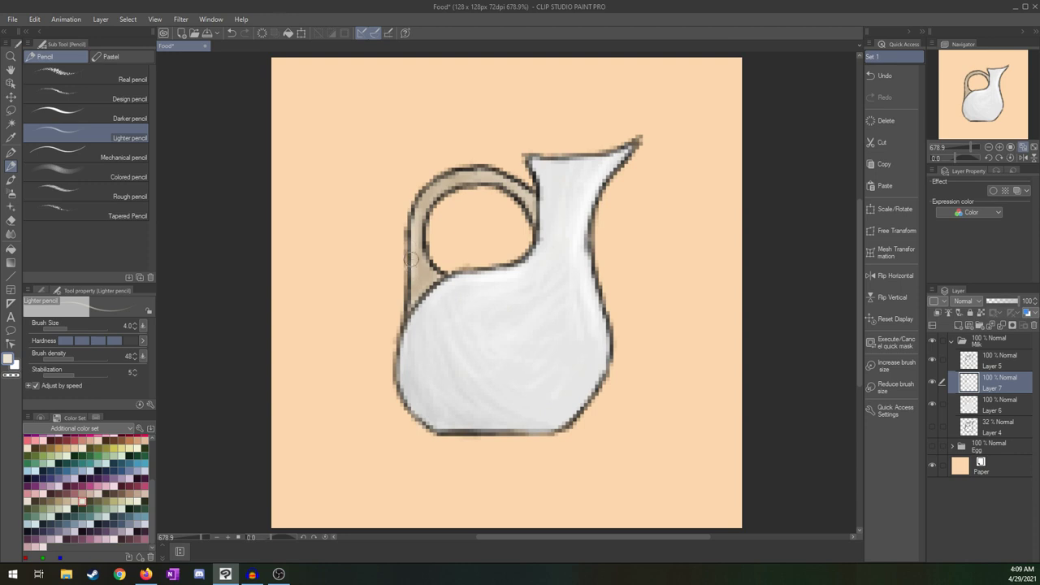
pyautogui.moveTo(418, 213); pyautogui.dragTo(442, 183)
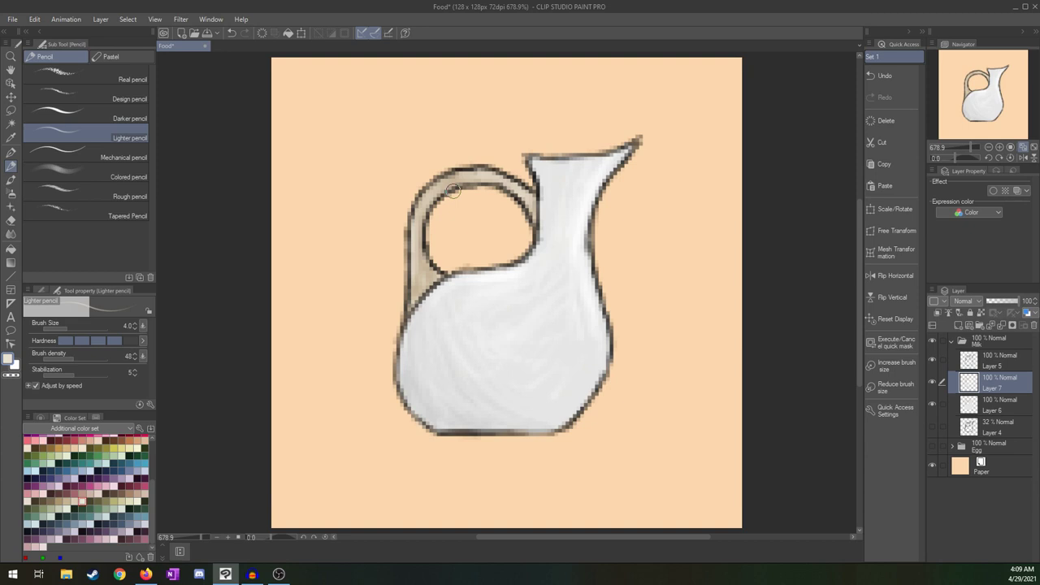
# - Darken the handle's base and its joint with the neck in greyish brown, and soften the outer side with tan
pyautogui.click(59, 502)
pyautogui.click(51, 501)
pyautogui.moveTo(424, 286)
pyautogui.mouseDown()
pyautogui.moveTo(413, 302)
pyautogui.moveTo(428, 278)
pyautogui.mouseUp()
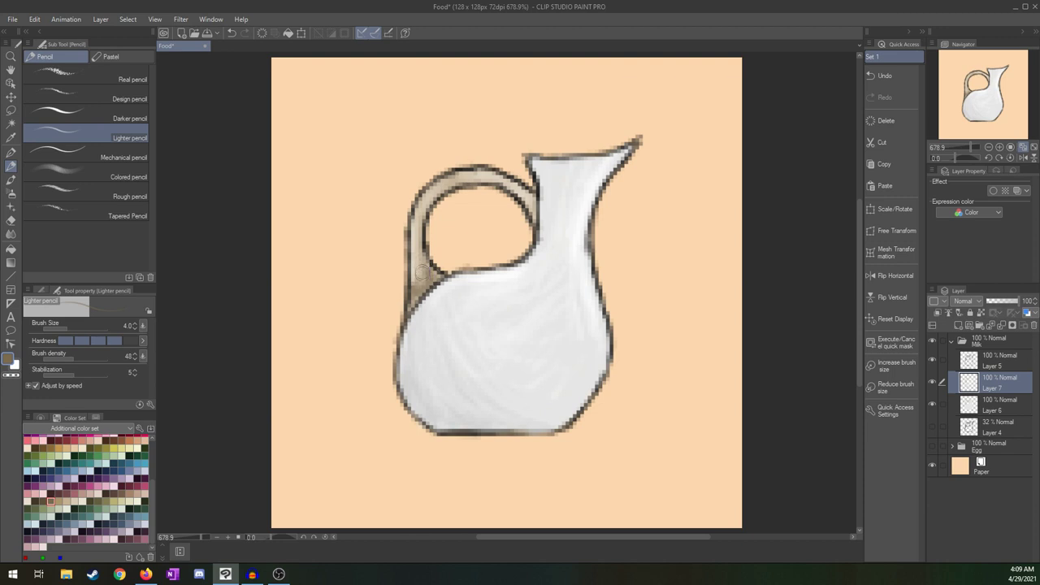
pyautogui.moveTo(536, 213); pyautogui.dragTo(524, 194)
pyautogui.moveTo(415, 254)
pyautogui.mouseDown()
pyautogui.moveTo(422, 215)
pyautogui.moveTo(448, 168)
pyautogui.moveTo(439, 211)
pyautogui.moveTo(420, 216)
pyautogui.moveTo(447, 185)
pyautogui.moveTo(410, 235)
pyautogui.moveTo(423, 280)
pyautogui.mouseUp()
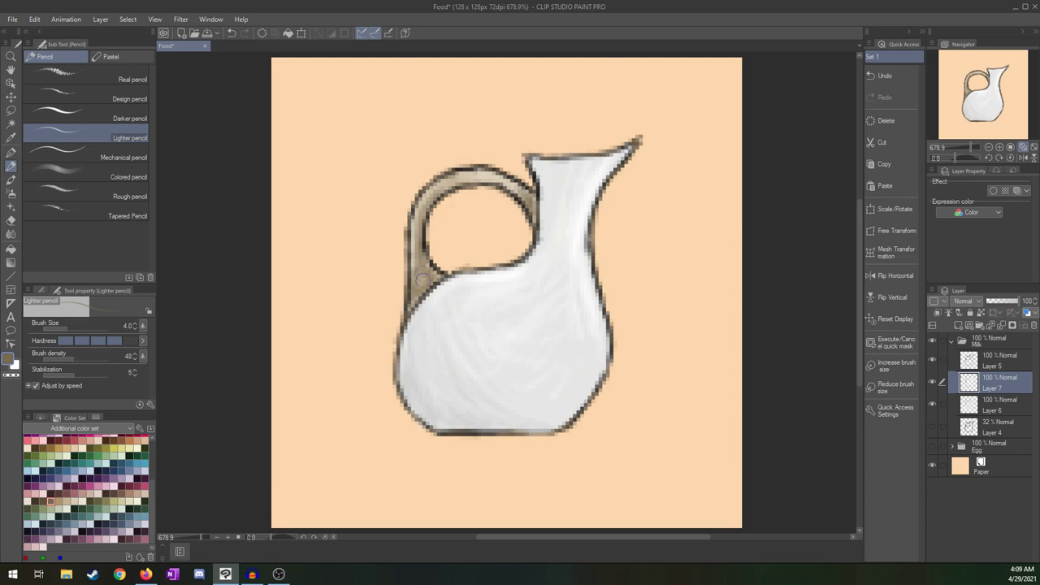
pyautogui.moveTo(509, 193); pyautogui.dragTo(514, 188)
pyautogui.click(67, 504)
pyautogui.moveTo(420, 204); pyautogui.dragTo(412, 264)
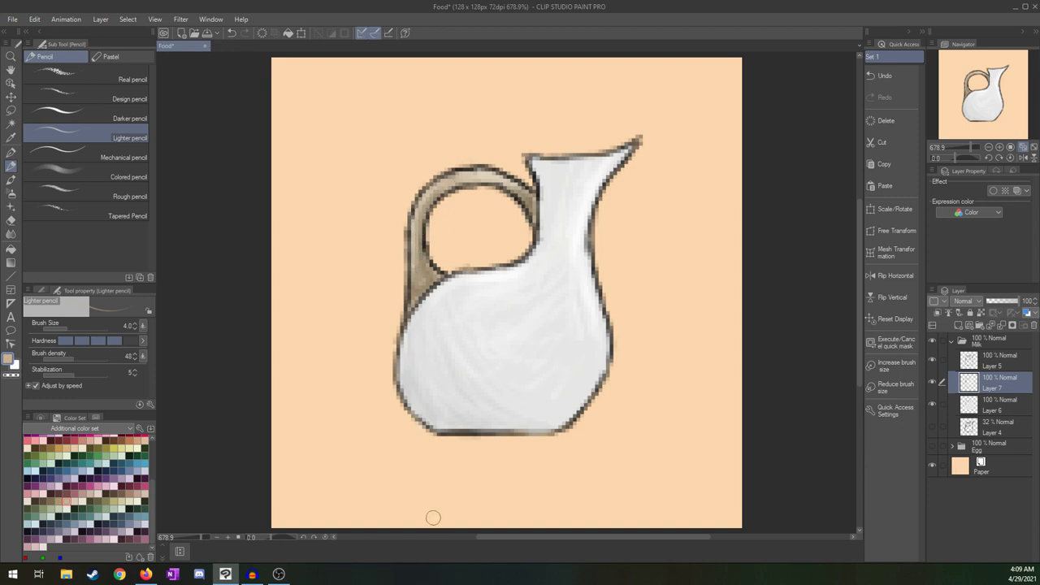
# - Preview the milk jug at 100% zoom and compare it with the egg icon by toggling the visibility of the Milk and Egg folders
pyautogui.click(1034, 149)
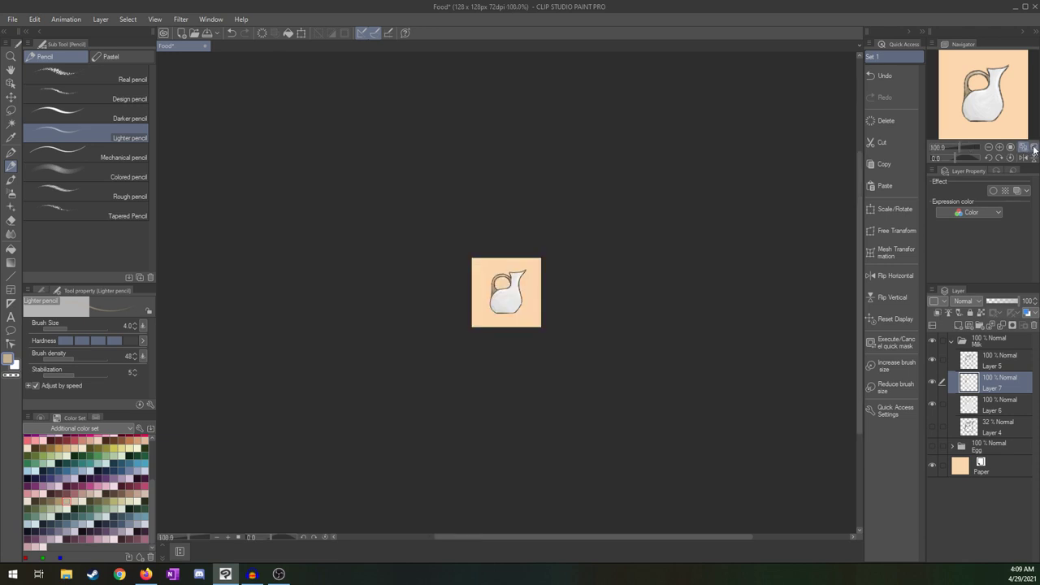
pyautogui.click(933, 340)
pyautogui.click(933, 445)
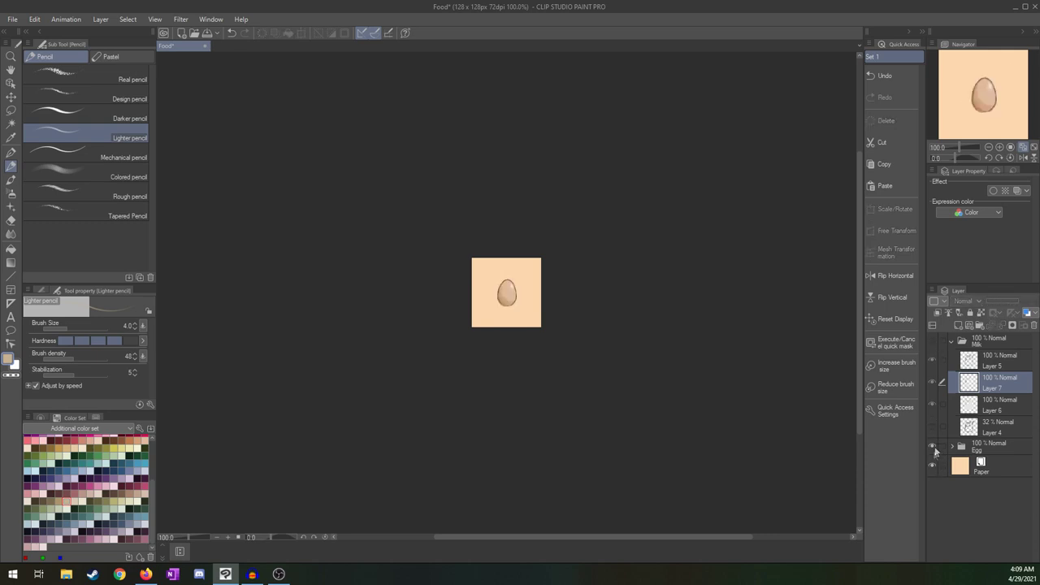
pyautogui.click(932, 445)
pyautogui.click(932, 341)
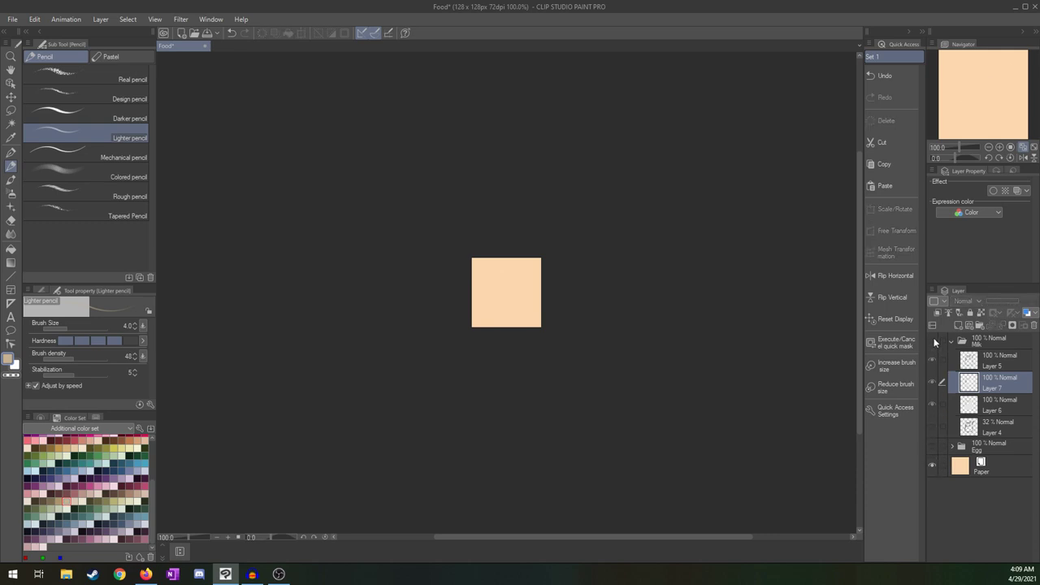
pyautogui.click(951, 344)
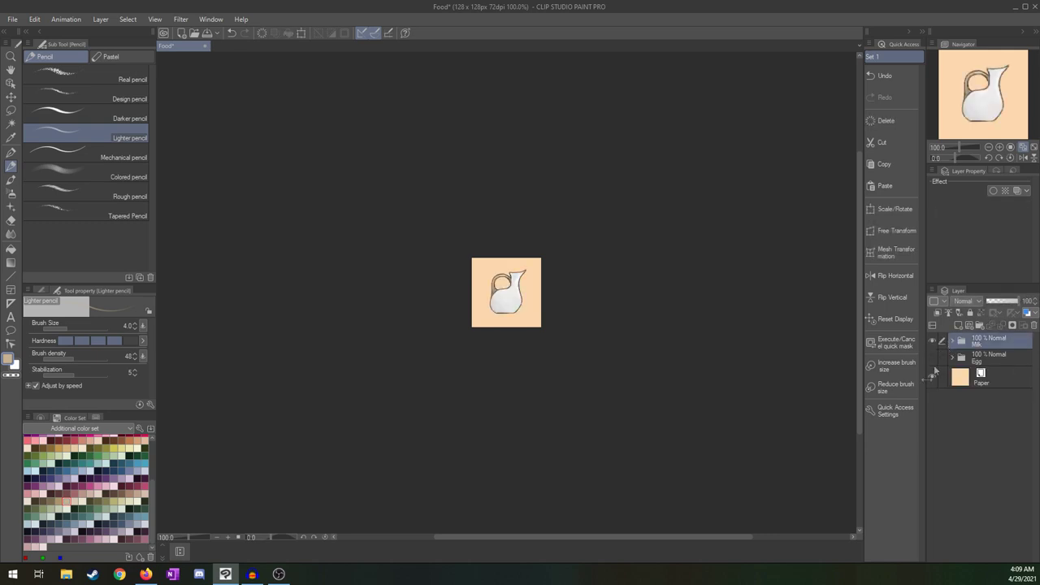
pyautogui.click(1024, 147)
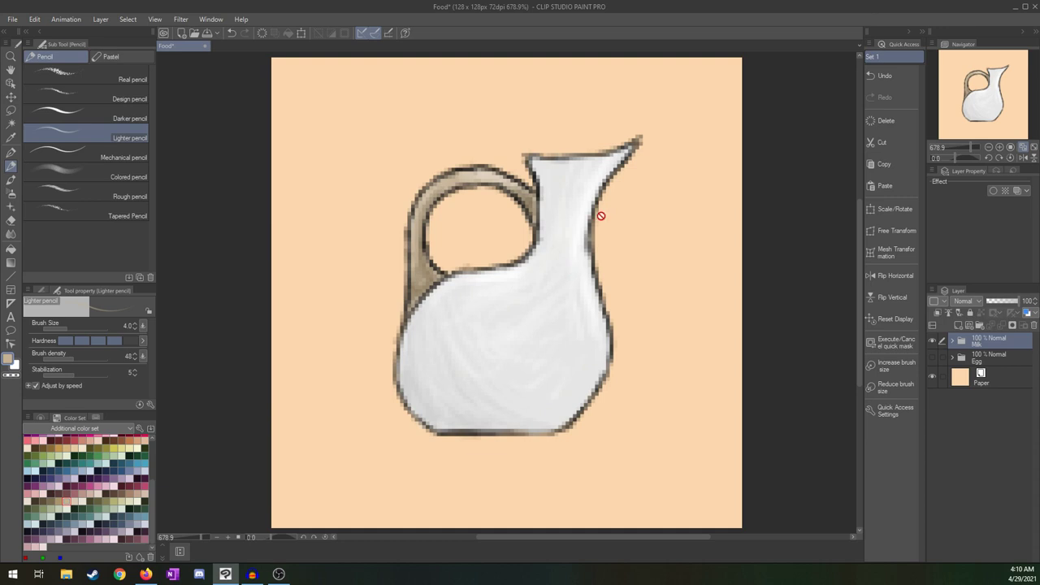
# - Add a new raster layer directly above Layer 7 in the Milk folder
pyautogui.moveTo(151, 530); pyautogui.dragTo(151, 479)
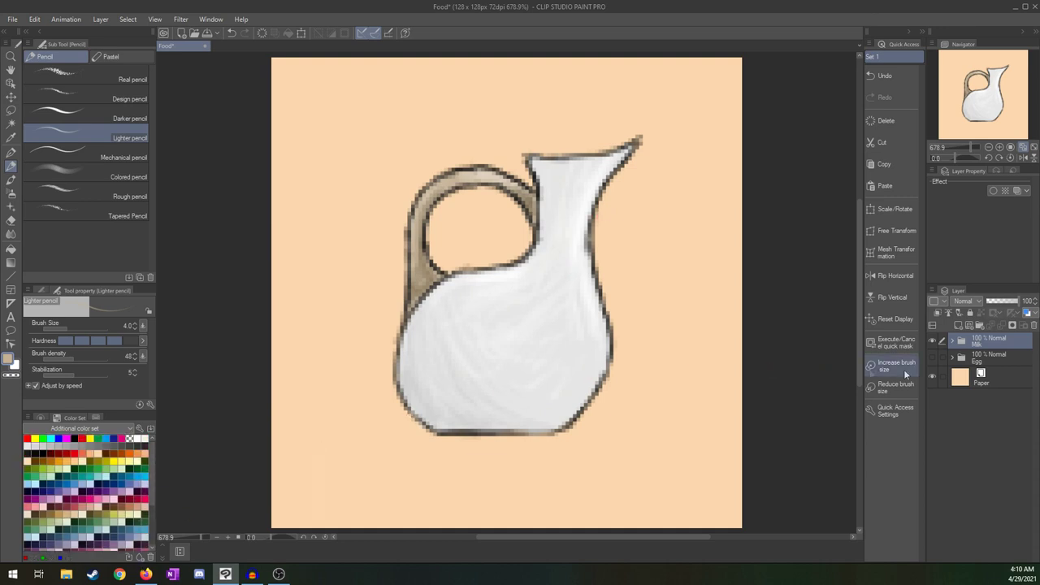
pyautogui.click(954, 342)
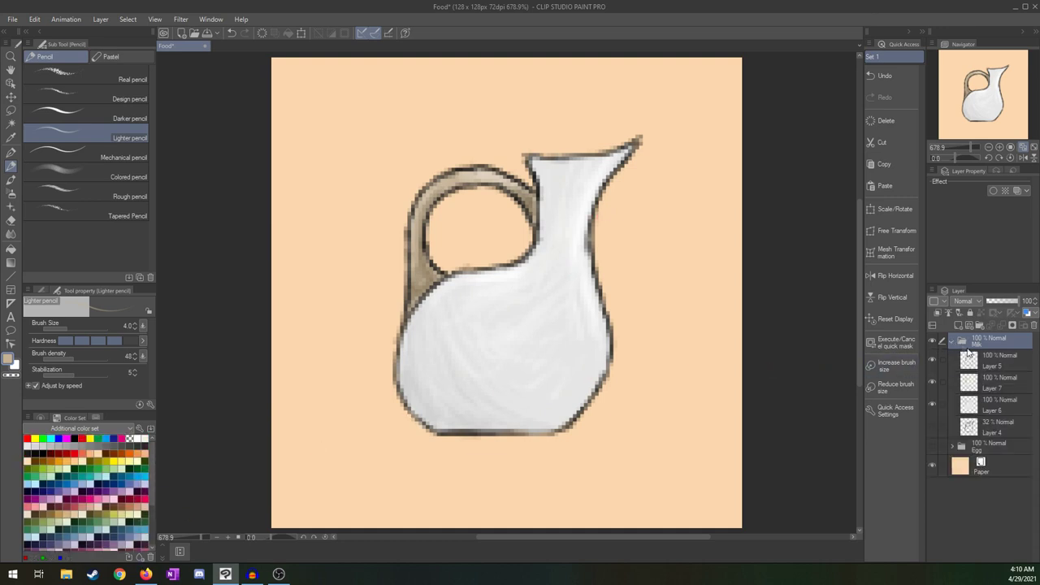
pyautogui.click(997, 386)
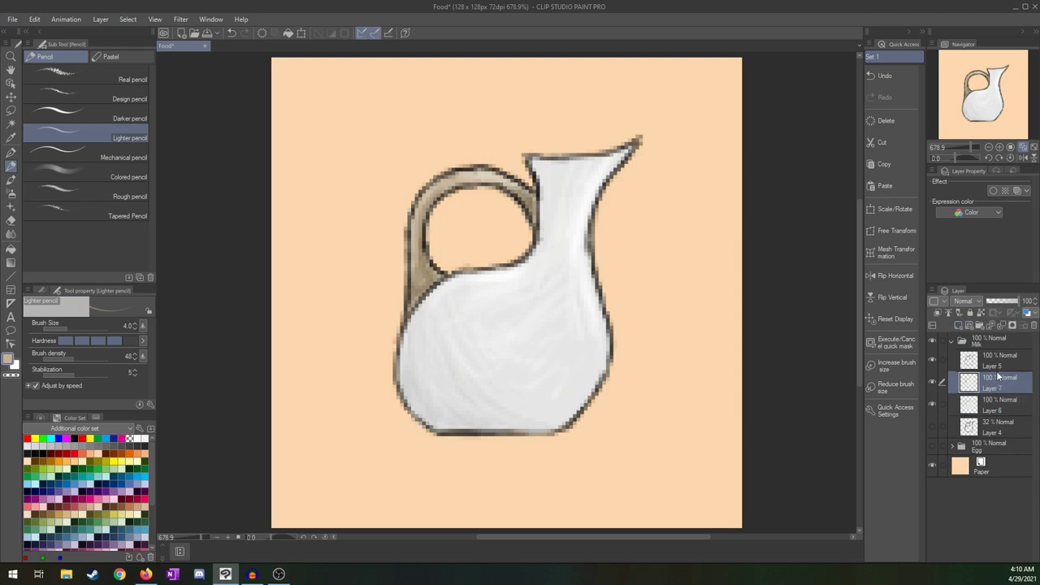
pyautogui.click(958, 325)
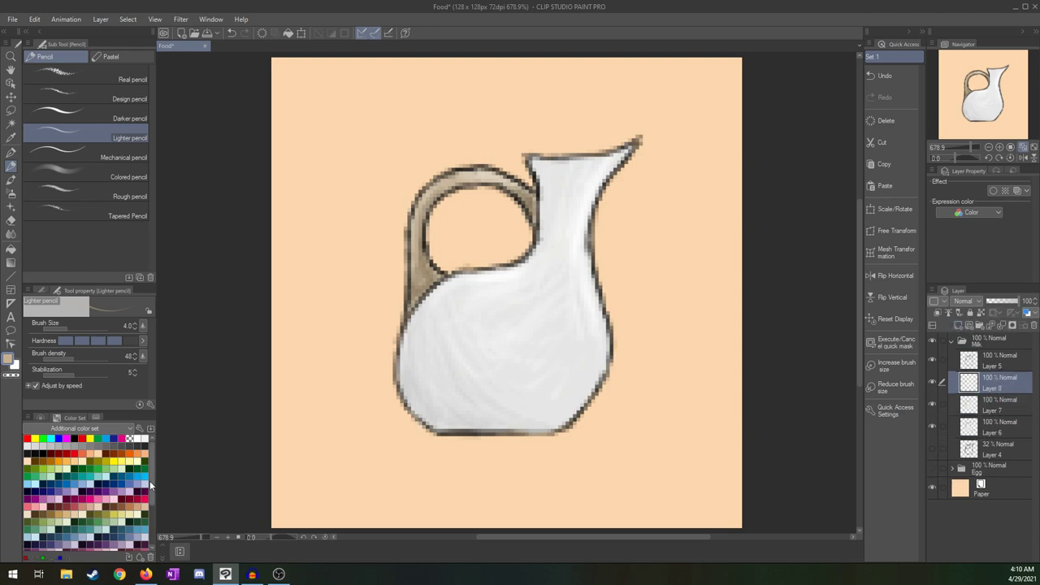
# - Pick a dark grey and set the Lighter pencil to brush size 2 and brush density 78
pyautogui.moveTo(151, 487); pyautogui.dragTo(149, 506)
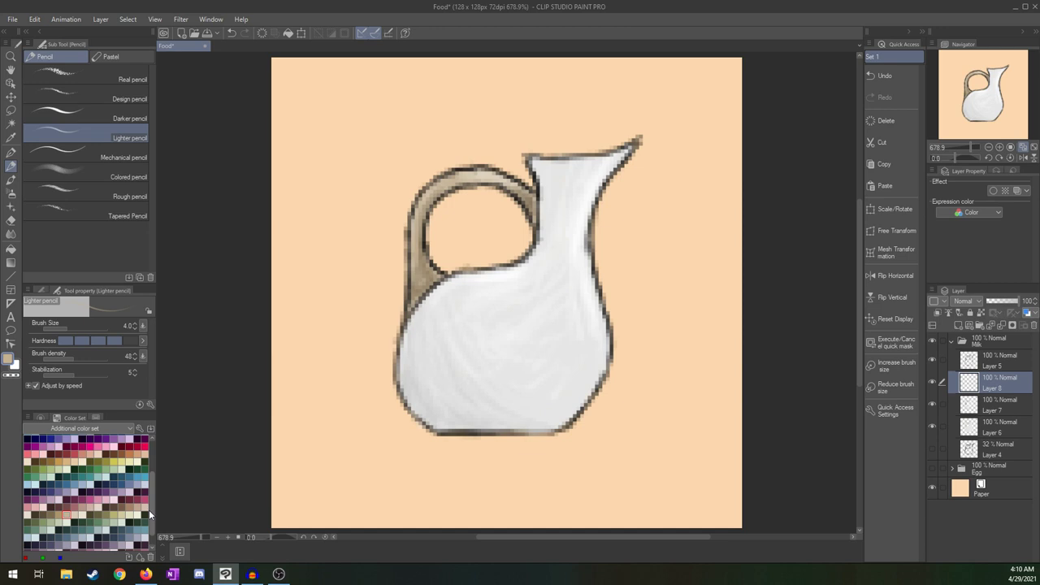
pyautogui.scroll(2, 151, 505)
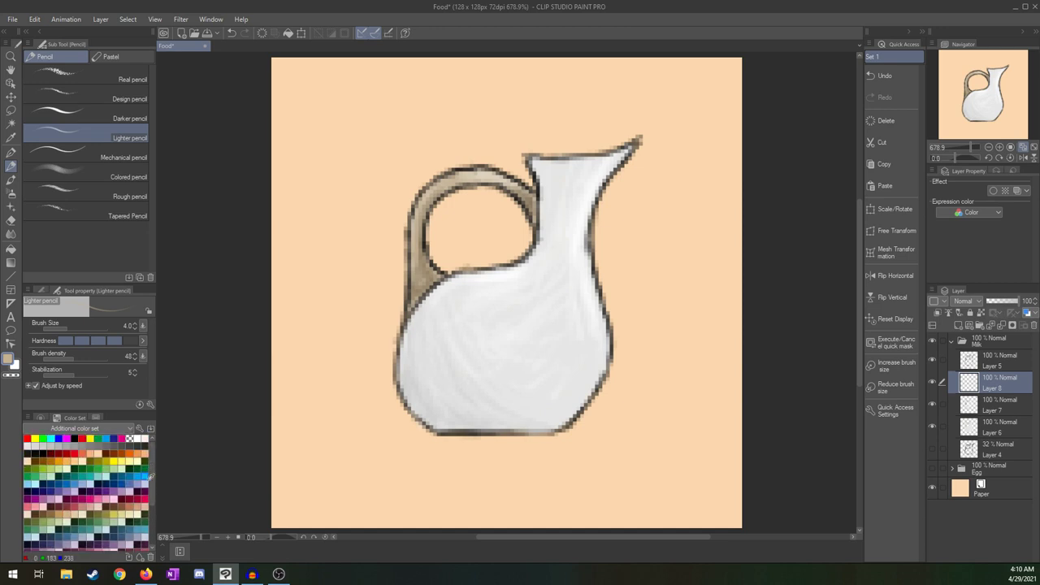
pyautogui.click(129, 446)
pyautogui.moveTo(571, 260); pyautogui.dragTo(570, 291)
pyautogui.hotkey('ctrl', 'z')
pyautogui.click(134, 328)
pyautogui.click(134, 328)
pyautogui.click(92, 358)
pyautogui.moveTo(572, 254)
pyautogui.mouseDown()
pyautogui.moveTo(579, 366)
pyautogui.moveTo(573, 350)
pyautogui.mouseUp()
pyautogui.hotkey('ctrl', 'z')
pyautogui.hotkey('ctrl', 'z')
pyautogui.hotkey('ctrl', 'z')
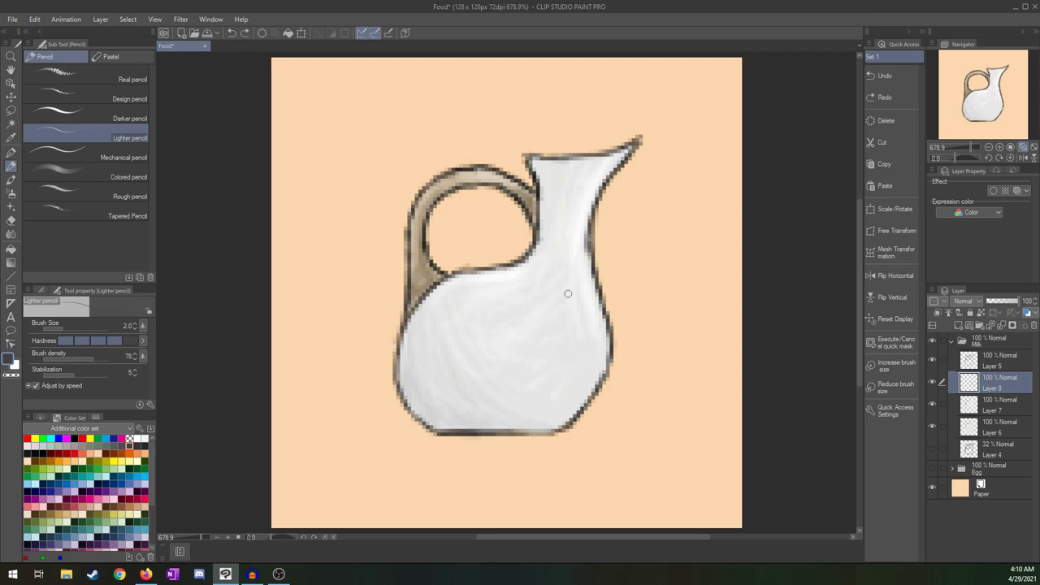
pyautogui.moveTo(542, 180)
pyautogui.mouseDown()
pyautogui.moveTo(559, 188)
pyautogui.moveTo(578, 179)
pyautogui.mouseUp()
pyautogui.hotkey('ctrl', 'z')
pyautogui.hotkey('ctrl', 'z')
pyautogui.hotkey('ctrl', 'z')
# - Try a dark grey wavy line pattern around the jug's neck and across its lower body
pyautogui.moveTo(536, 179)
pyautogui.mouseDown()
pyautogui.moveTo(568, 181)
pyautogui.moveTo(582, 193)
pyautogui.moveTo(573, 184)
pyautogui.moveTo(583, 176)
pyautogui.moveTo(618, 180)
pyautogui.mouseUp()
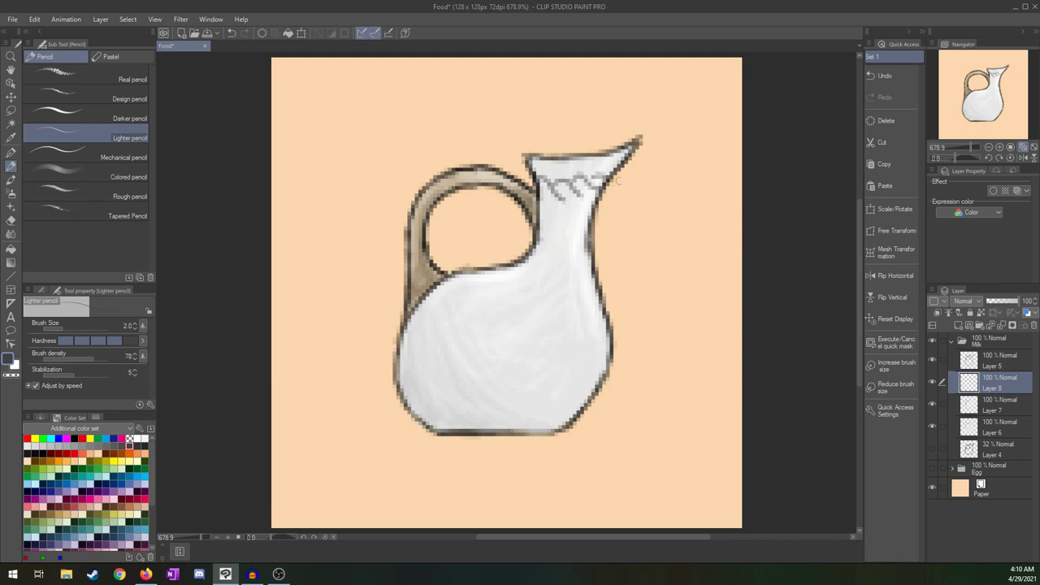
pyautogui.moveTo(395, 367)
pyautogui.mouseDown()
pyautogui.moveTo(499, 399)
pyautogui.moveTo(478, 386)
pyautogui.moveTo(505, 379)
pyautogui.moveTo(537, 393)
pyautogui.moveTo(518, 385)
pyautogui.moveTo(545, 376)
pyautogui.moveTo(572, 385)
pyautogui.moveTo(562, 380)
pyautogui.moveTo(575, 373)
pyautogui.moveTo(608, 368)
pyautogui.mouseUp()
pyautogui.hotkey('ctrl', 'z')
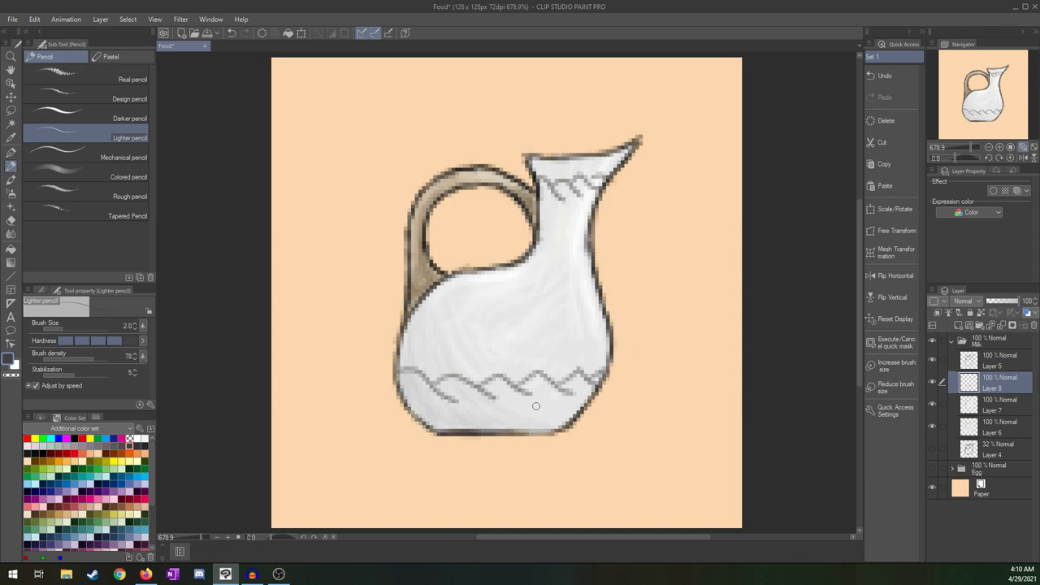
pyautogui.hotkey('ctrl', 'z')
pyautogui.hotkey('ctrl', 'z')
pyautogui.hotkey('ctrl', 'z')
pyautogui.hotkey('ctrl', 'z')
pyautogui.hotkey('ctrl', 'z')
pyautogui.hotkey('ctrl', 'z')
pyautogui.hotkey('ctrl', 'z')
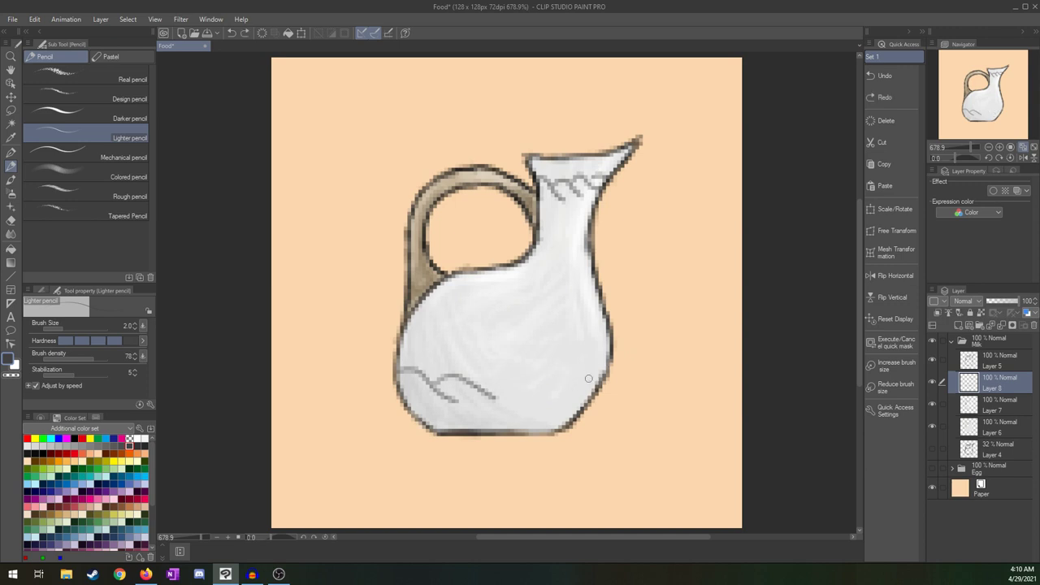
pyautogui.hotkey('ctrl', 'z')
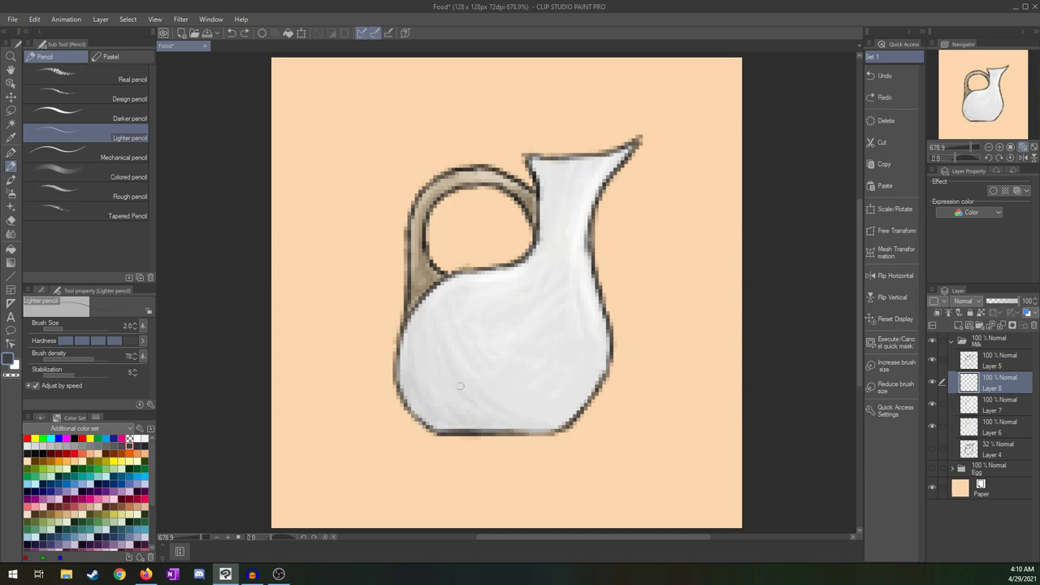
# - Try a solid dark grey band around the jug's neck
pyautogui.moveTo(544, 184)
pyautogui.mouseDown()
pyautogui.moveTo(574, 181)
pyautogui.moveTo(544, 184)
pyautogui.moveTo(601, 180)
pyautogui.mouseUp()
pyautogui.moveTo(540, 198)
pyautogui.mouseDown()
pyautogui.moveTo(582, 197)
pyautogui.moveTo(544, 185)
pyautogui.moveTo(600, 188)
pyautogui.mouseUp()
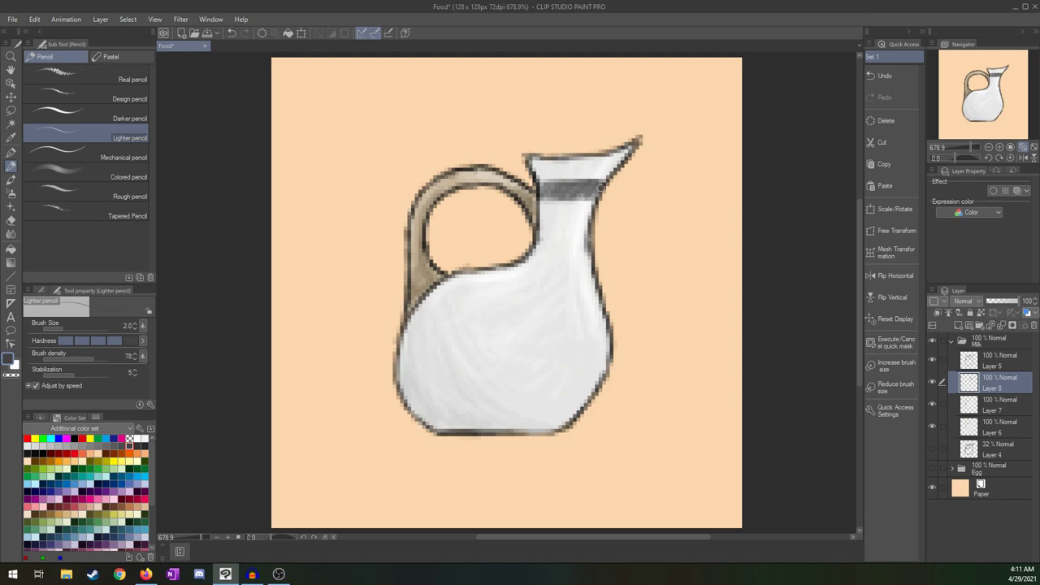
pyautogui.hotkey('ctrl', 'z')
pyautogui.hotkey('ctrl', 'z')
pyautogui.hotkey('ctrl', 'z')
pyautogui.hotkey('ctrl', 'z')
pyautogui.hotkey('ctrl', 'z')
pyautogui.hotkey('ctrl', 'z')
pyautogui.hotkey('ctrl', 'z')
pyautogui.hotkey('ctrl', 'z')
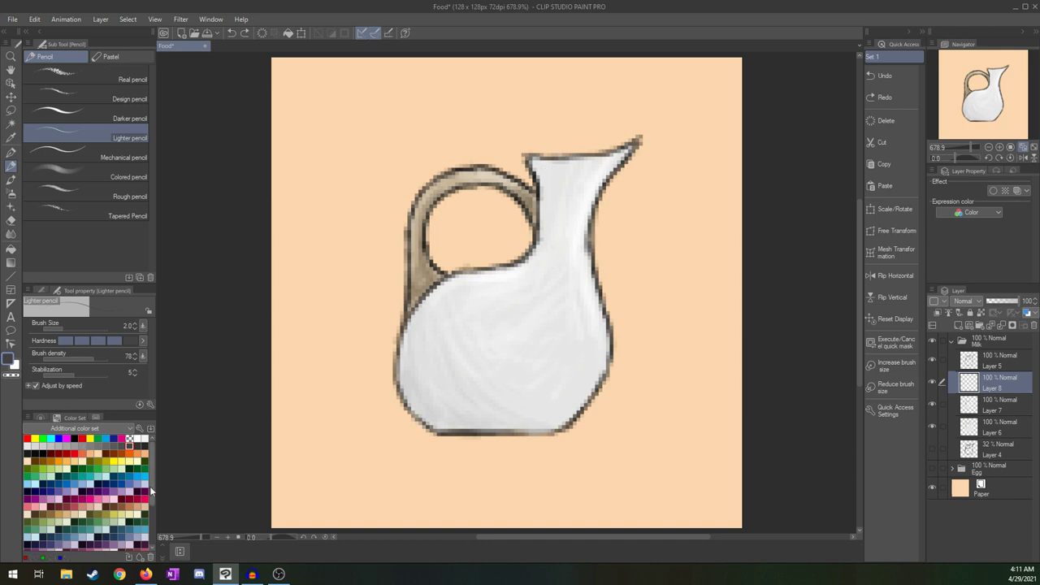
# - Try short dark green, grass-like strokes below the jug's rim and along the base of its body
pyautogui.scroll(-5, 122, 504)
pyautogui.click(144, 455)
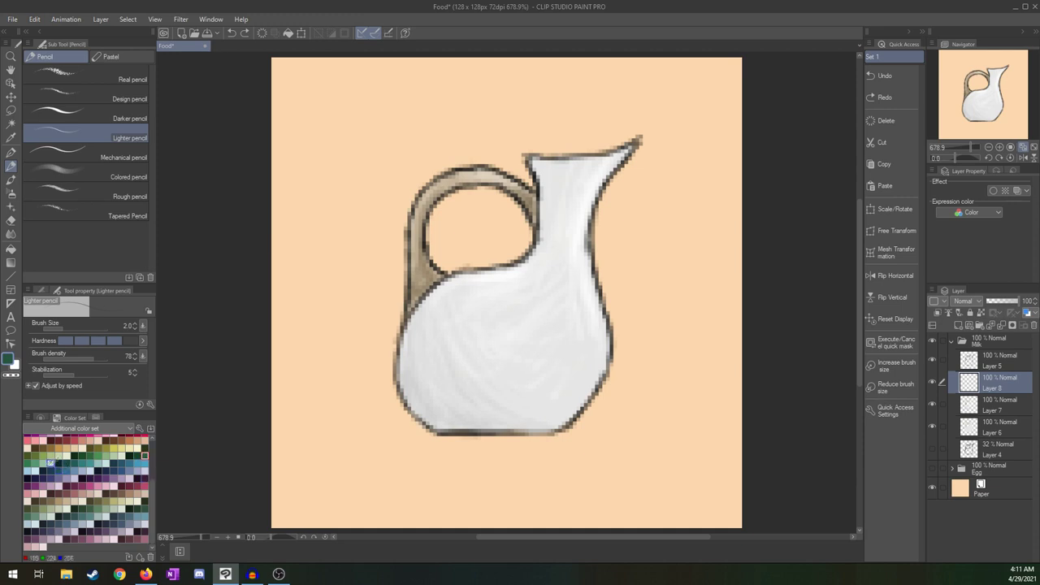
pyautogui.moveTo(536, 166)
pyautogui.mouseDown()
pyautogui.moveTo(571, 173)
pyautogui.moveTo(623, 155)
pyautogui.moveTo(587, 171)
pyautogui.moveTo(540, 169)
pyautogui.moveTo(555, 168)
pyautogui.moveTo(571, 192)
pyautogui.moveTo(574, 176)
pyautogui.moveTo(574, 186)
pyautogui.mouseUp()
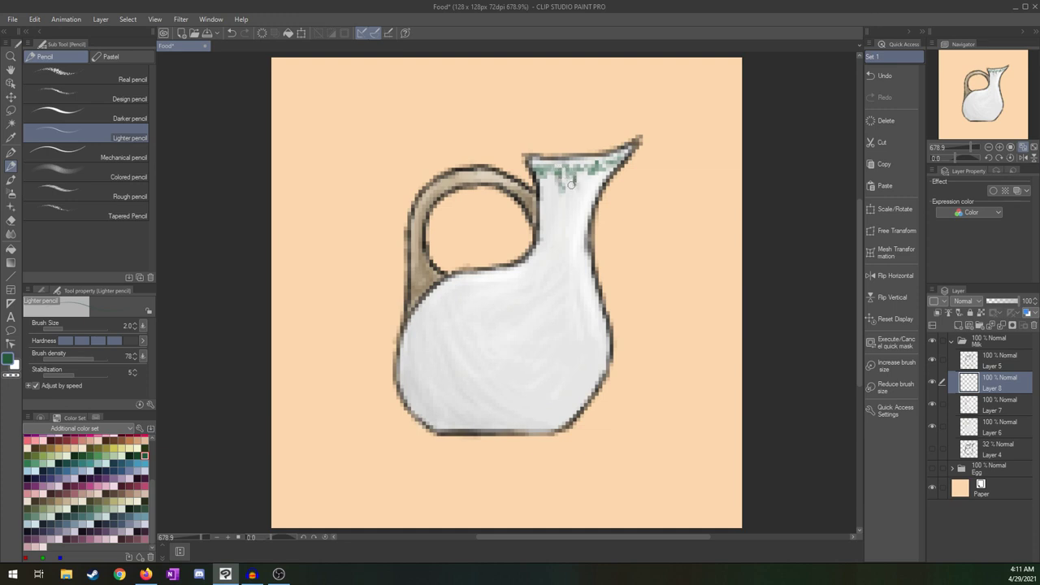
pyautogui.moveTo(602, 166); pyautogui.dragTo(599, 182)
pyautogui.moveTo(608, 163)
pyautogui.mouseDown()
pyautogui.moveTo(606, 178)
pyautogui.moveTo(622, 175)
pyautogui.mouseUp()
pyautogui.moveTo(435, 427)
pyautogui.mouseDown()
pyautogui.moveTo(439, 396)
pyautogui.moveTo(451, 424)
pyautogui.moveTo(469, 407)
pyautogui.moveTo(485, 422)
pyautogui.moveTo(490, 403)
pyautogui.moveTo(513, 424)
pyautogui.moveTo(536, 412)
pyautogui.moveTo(547, 424)
pyautogui.moveTo(552, 405)
pyautogui.moveTo(562, 420)
pyautogui.moveTo(561, 399)
pyautogui.moveTo(577, 406)
pyautogui.moveTo(559, 409)
pyautogui.moveTo(556, 427)
pyautogui.moveTo(528, 411)
pyautogui.moveTo(416, 402)
pyautogui.mouseUp()
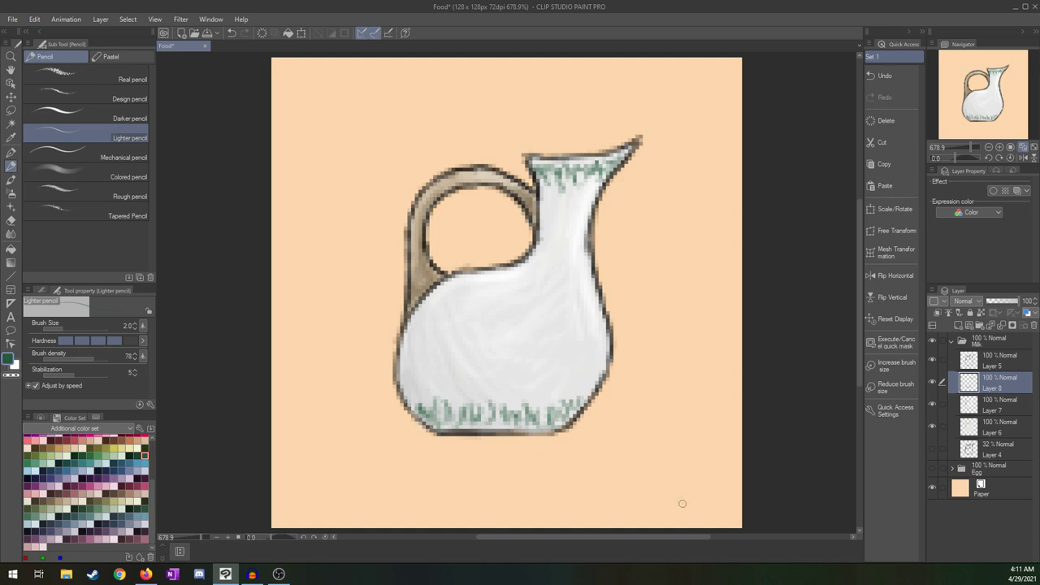
# - Undo the green strokes along the jug's base and rim, and clear the decoration layer
pyautogui.hotkey('ctrl', 'z')
pyautogui.hotkey('ctrl', 'z')
pyautogui.hotkey('ctrl', 'z')
pyautogui.hotkey('ctrl', 'z')
pyautogui.hotkey('ctrl', 'z')
pyautogui.hotkey('ctrl', 'z')
pyautogui.hotkey('ctrl', 'z')
pyautogui.hotkey('ctrl', 'z')
pyautogui.hotkey('ctrl', 'z')
pyautogui.hotkey('ctrl', 'z')
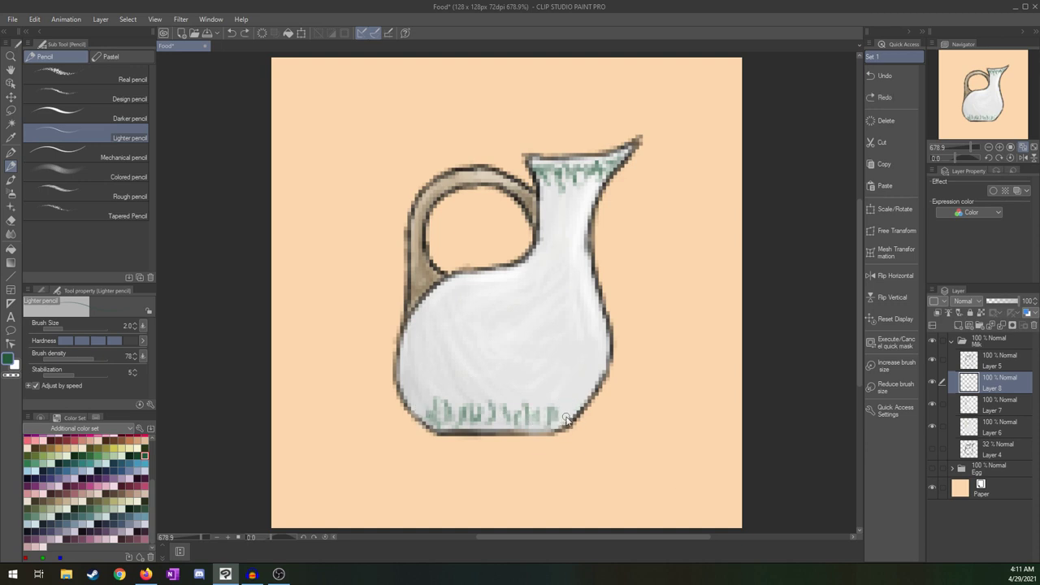
pyautogui.hotkey('ctrl', 'z')
pyautogui.hotkey('ctrl', 'z')
pyautogui.hotkey('ctrl', 'z')
pyautogui.hotkey('ctrl', 'z')
pyautogui.hotkey('ctrl', 'z')
pyautogui.hotkey('ctrl', 'z')
pyautogui.hotkey('ctrl', 'z')
pyautogui.hotkey('ctrl', 'z')
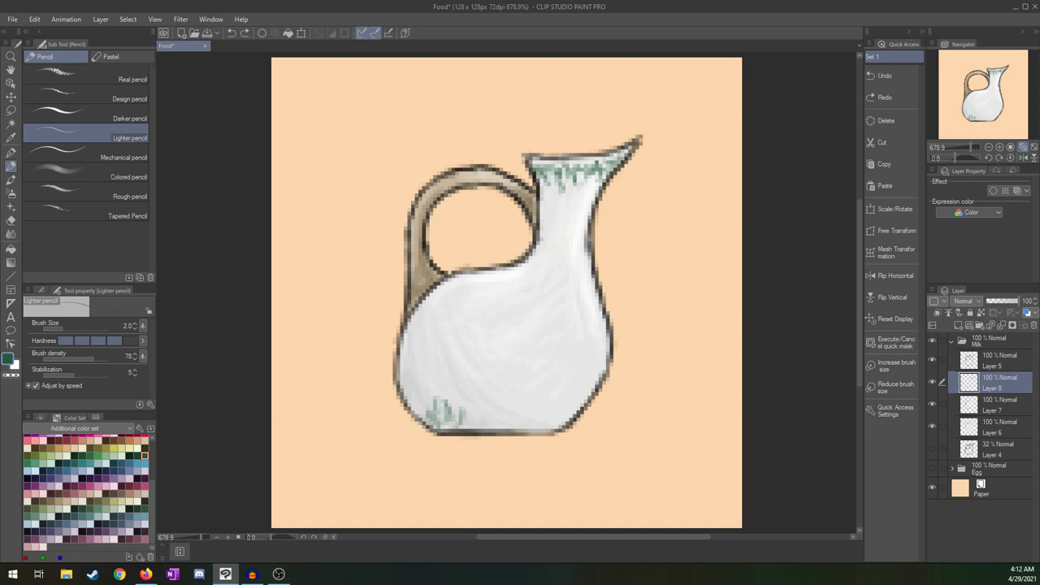
pyautogui.hotkey('ctrl', 'z')
pyautogui.hotkey('ctrl', 'z')
pyautogui.hotkey('ctrl', 'z')
pyautogui.hotkey('ctrl', 'z')
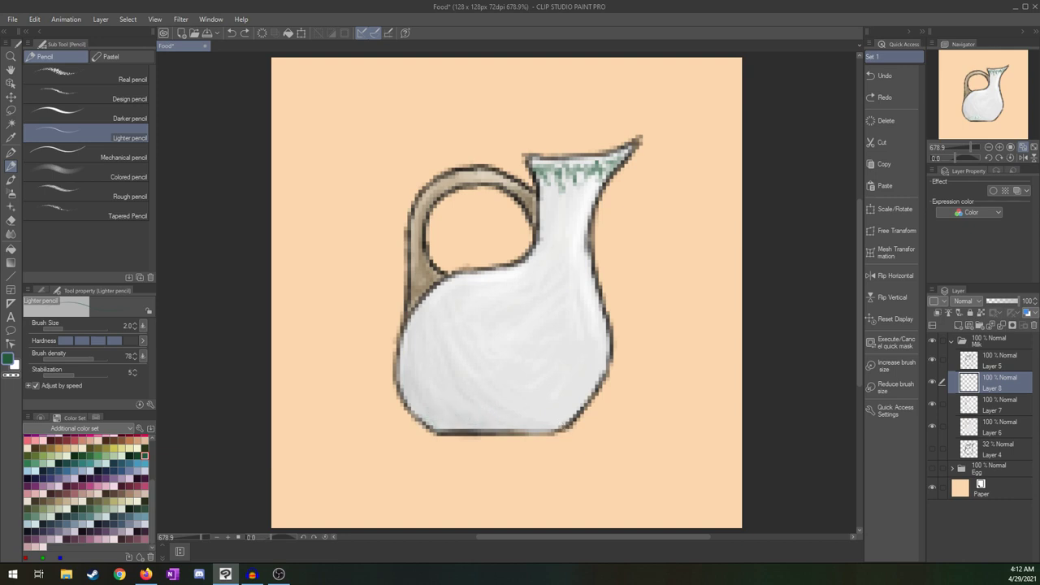
pyautogui.hotkey('ctrl', 'z')
pyautogui.hotkey('ctrl', 'z')
pyautogui.hotkey('ctrl', 'z')
pyautogui.hotkey('ctrl', 'z')
pyautogui.click(261, 34)
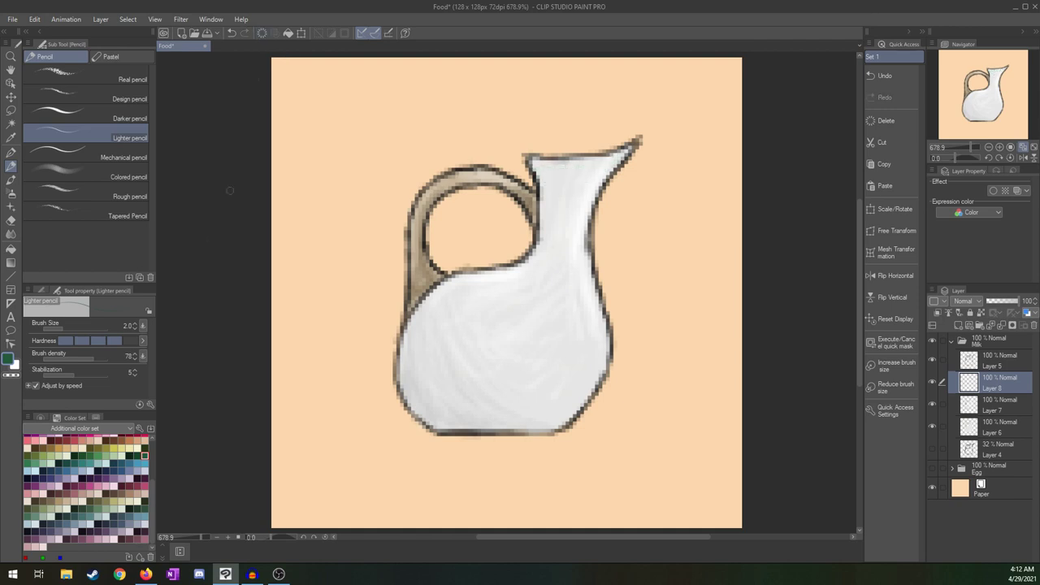
# - Try a dark red decoration on the upper part of the jug's neck
pyautogui.moveTo(151, 502); pyautogui.dragTo(151, 491)
pyautogui.click(137, 507)
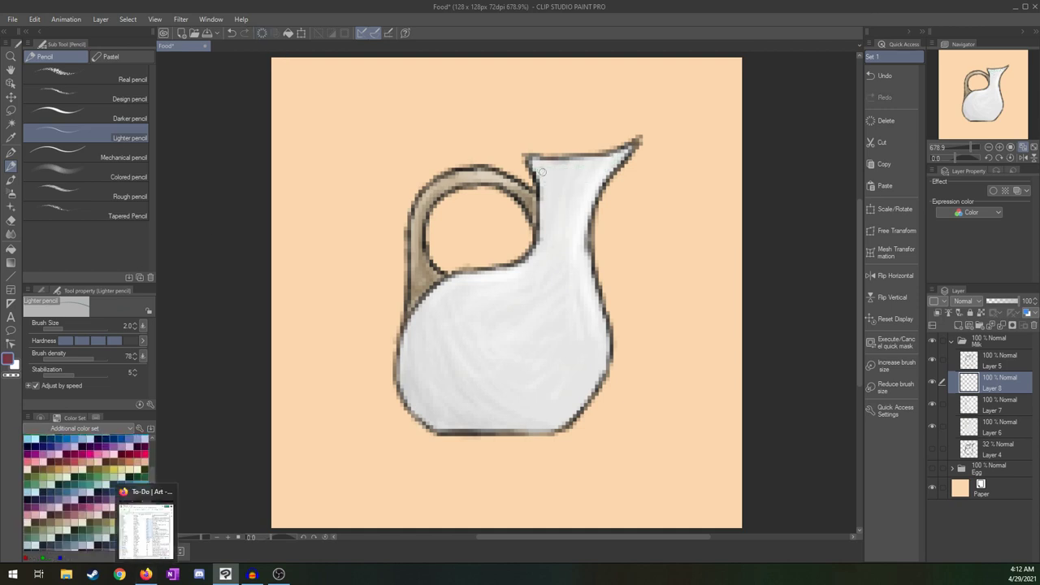
pyautogui.moveTo(540, 174)
pyautogui.mouseDown()
pyautogui.moveTo(548, 196)
pyautogui.moveTo(556, 180)
pyautogui.moveTo(560, 194)
pyautogui.mouseUp()
pyautogui.hotkey('ctrl', 'z')
pyautogui.hotkey('ctrl', 'z')
pyautogui.hotkey('ctrl', 'z')
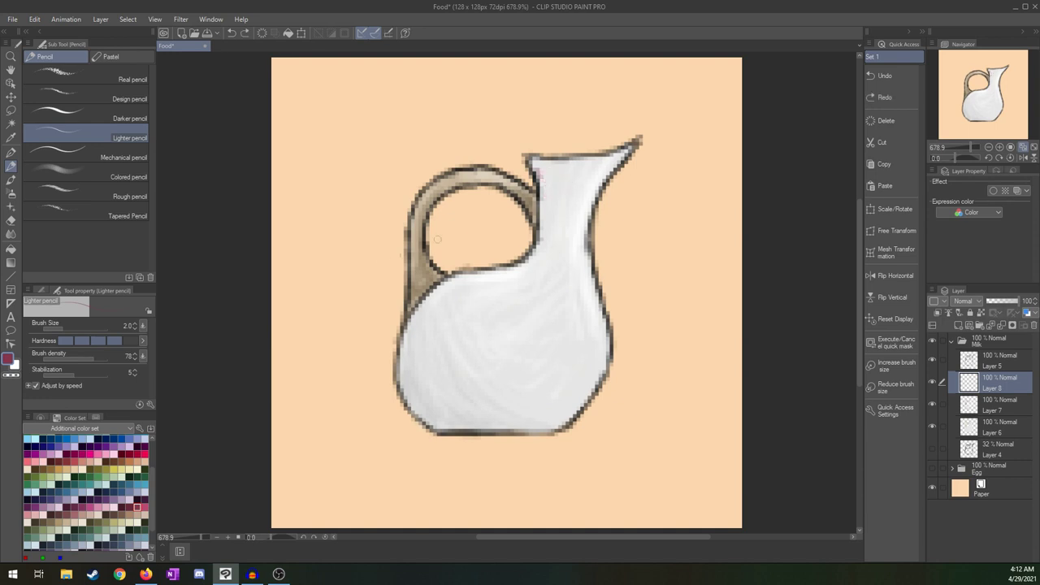
# - Set the pencil's brush density to 84 and try dark red marks across the upper part of the jug's neck
pyautogui.click(97, 358)
pyautogui.moveTo(540, 172)
pyautogui.mouseDown()
pyautogui.moveTo(545, 187)
pyautogui.moveTo(567, 174)
pyautogui.moveTo(595, 180)
pyautogui.moveTo(610, 167)
pyautogui.moveTo(595, 168)
pyautogui.mouseUp()
pyautogui.hotkey('ctrl', 'z')
pyautogui.hotkey('ctrl', 'z')
pyautogui.hotkey('ctrl', 'z')
pyautogui.hotkey('ctrl', 'z')
pyautogui.hotkey('ctrl', 'z')
pyautogui.hotkey('ctrl', 'z')
pyautogui.hotkey('ctrl', 'z')
pyautogui.hotkey('ctrl', 'z')
# - Try a row of short, looping dark red strokes just below the jug's rim
pyautogui.moveTo(540, 173)
pyautogui.mouseDown()
pyautogui.moveTo(558, 190)
pyautogui.moveTo(584, 171)
pyautogui.moveTo(582, 188)
pyautogui.moveTo(605, 177)
pyautogui.mouseUp()
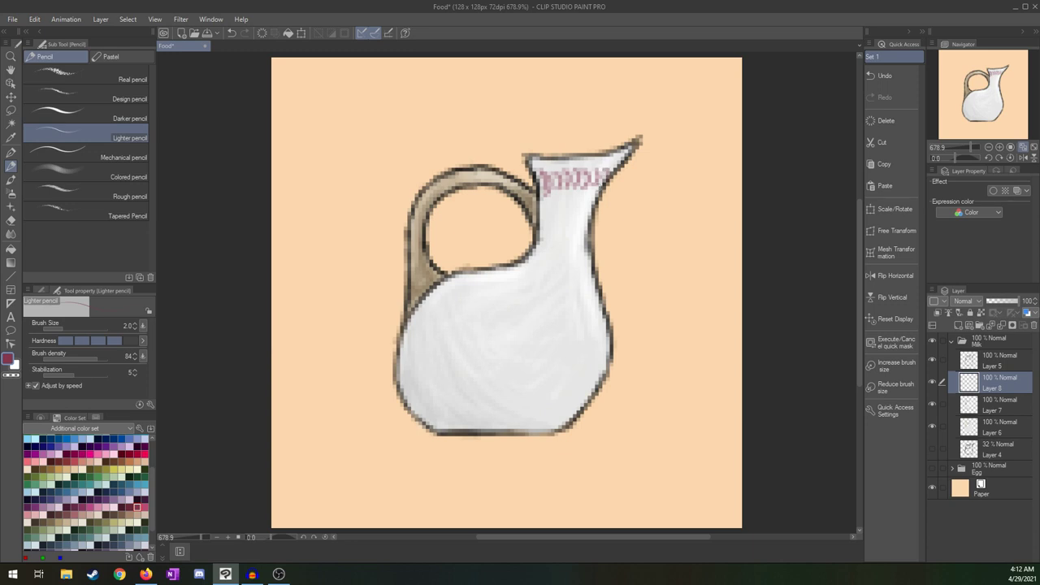
pyautogui.hotkey('ctrl', 'z')
pyautogui.hotkey('ctrl', 'z')
pyautogui.hotkey('ctrl', 'z')
pyautogui.hotkey('ctrl', 'z')
pyautogui.hotkey('ctrl', 'z')
pyautogui.hotkey('ctrl', 'z')
pyautogui.hotkey('ctrl', 'z')
pyautogui.hotkey('ctrl', 'z')
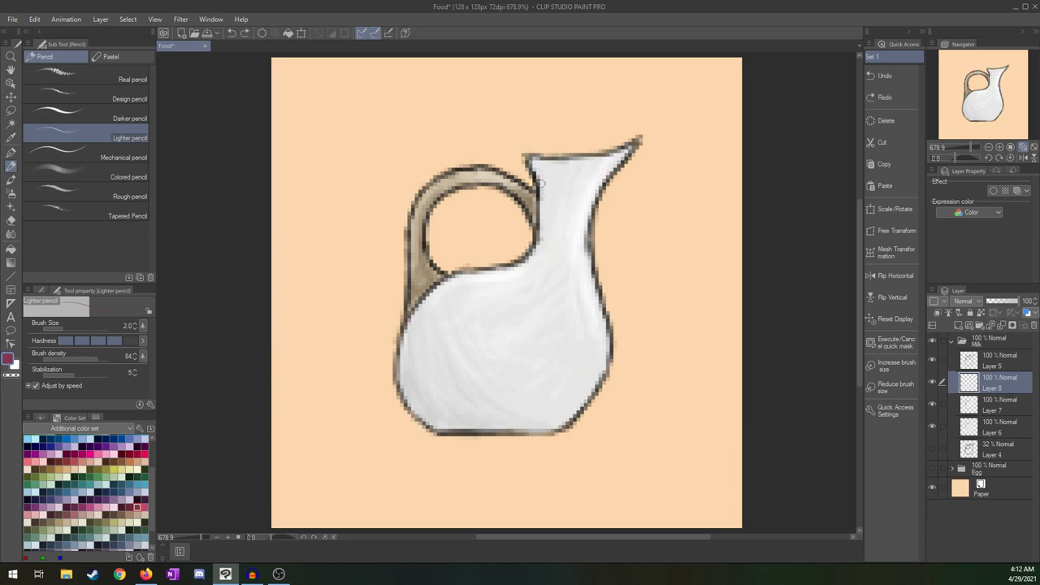
# - Try a dark red crosshatched band around the upper part of the jug's neck
pyautogui.moveTo(541, 183)
pyautogui.mouseDown()
pyautogui.moveTo(550, 195)
pyautogui.moveTo(558, 185)
pyautogui.moveTo(606, 189)
pyautogui.mouseUp()
pyautogui.moveTo(599, 177); pyautogui.dragTo(605, 174)
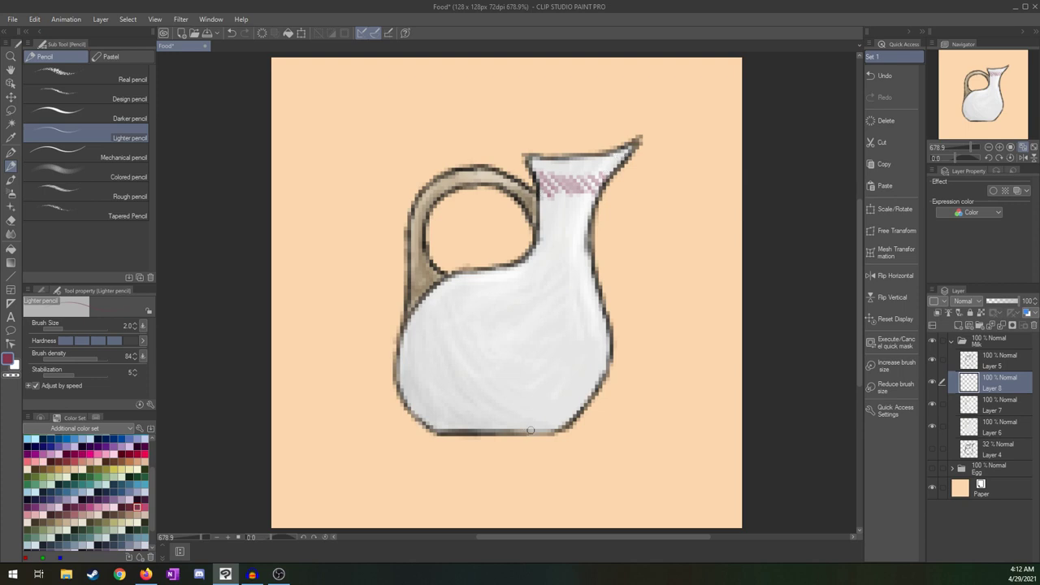
pyautogui.hotkey('ctrl', 'z')
pyautogui.hotkey('ctrl', 'z')
pyautogui.hotkey('ctrl', 'z')
pyautogui.hotkey('ctrl', 'z')
# - Try stacked rows of short vertical dark red strokes around the jug's neck
pyautogui.moveTo(553, 174)
pyautogui.mouseDown()
pyautogui.moveTo(567, 193)
pyautogui.moveTo(581, 185)
pyautogui.moveTo(568, 177)
pyautogui.moveTo(580, 185)
pyautogui.mouseUp()
pyautogui.hotkey('ctrl', 'z')
pyautogui.hotkey('ctrl', 'z')
pyautogui.hotkey('ctrl', 'z')
pyautogui.hotkey('ctrl', 'z')
pyautogui.hotkey('ctrl', 'z')
pyautogui.moveTo(547, 184)
pyautogui.mouseDown()
pyautogui.moveTo(545, 207)
pyautogui.moveTo(560, 213)
pyautogui.moveTo(566, 196)
pyautogui.moveTo(570, 208)
pyautogui.mouseUp()
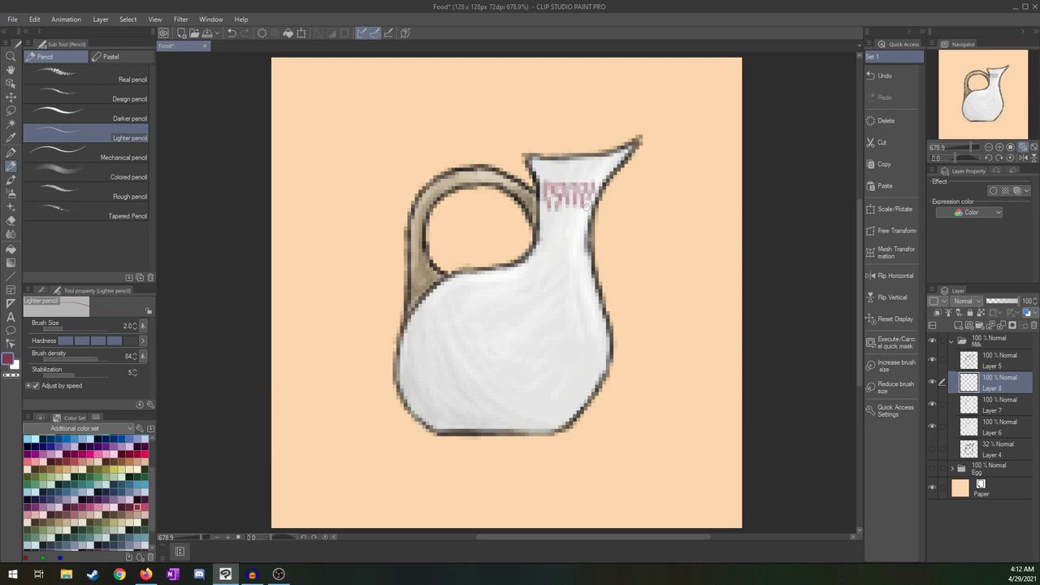
pyautogui.hotkey('ctrl', 'z')
pyautogui.hotkey('ctrl', 'z')
pyautogui.hotkey('ctrl', 'z')
pyautogui.hotkey('ctrl', 'z')
# - Try hooked dark red marks of uneven length around the jug's neck and check them at 100% size
pyautogui.moveTo(546, 186); pyautogui.dragTo(545, 192)
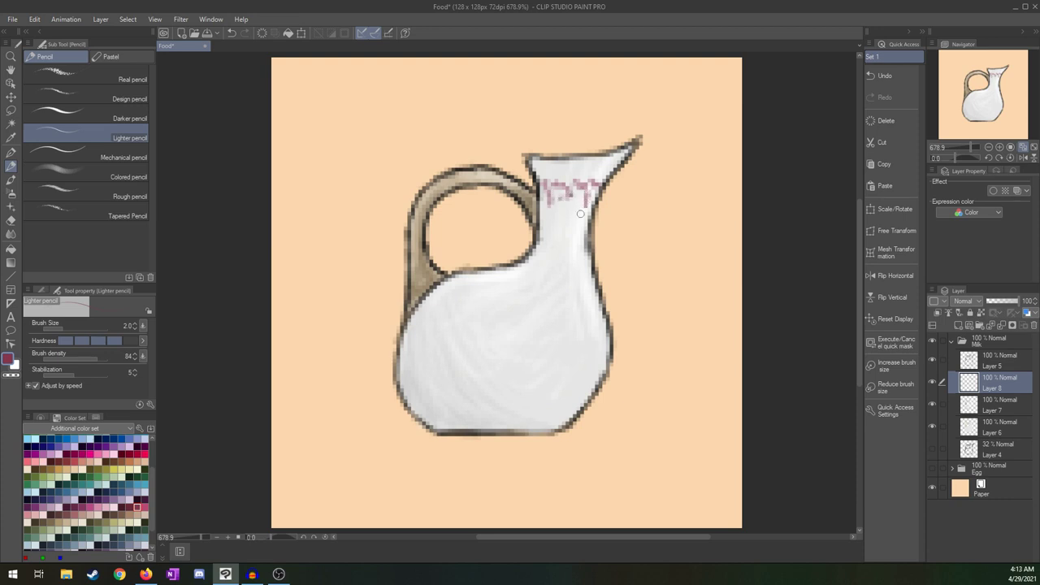
pyautogui.click(1022, 148)
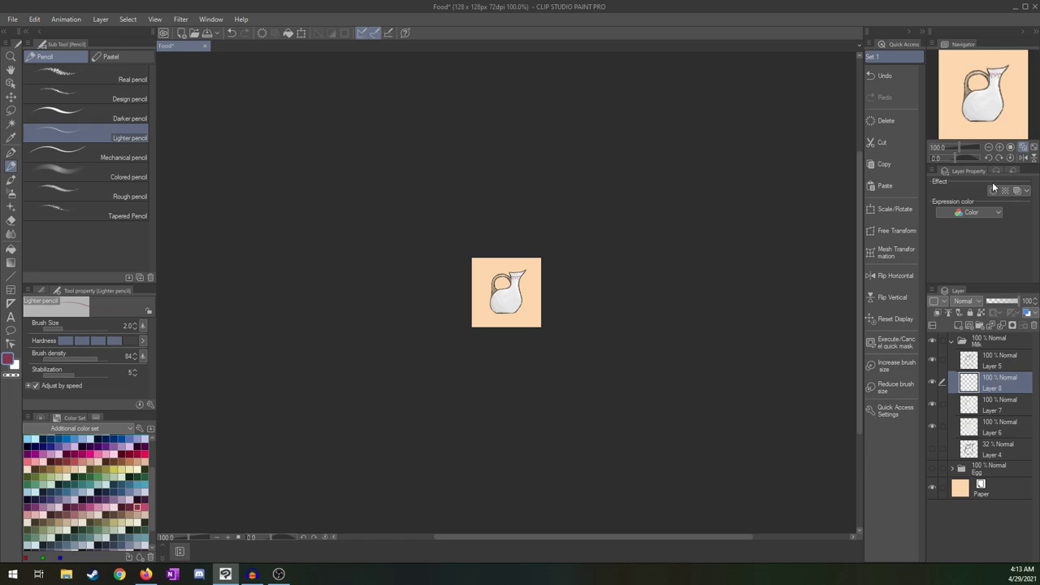
pyautogui.click(1022, 148)
pyautogui.hotkey('ctrl', 'z')
pyautogui.hotkey('ctrl', 'z')
pyautogui.hotkey('ctrl', 'z')
pyautogui.hotkey('ctrl', 'z')
pyautogui.hotkey('ctrl', 'z')
pyautogui.hotkey('ctrl', 'z')
pyautogui.hotkey('ctrl', 'z')
# - Try a darker maroon band of dripping strokes around the jug's neck and check it at 100% size
pyautogui.click(122, 506)
pyautogui.moveTo(542, 180)
pyautogui.mouseDown()
pyautogui.moveTo(543, 202)
pyautogui.moveTo(567, 180)
pyautogui.moveTo(569, 198)
pyautogui.moveTo(566, 179)
pyautogui.moveTo(592, 180)
pyautogui.moveTo(602, 202)
pyautogui.moveTo(597, 179)
pyautogui.mouseUp()
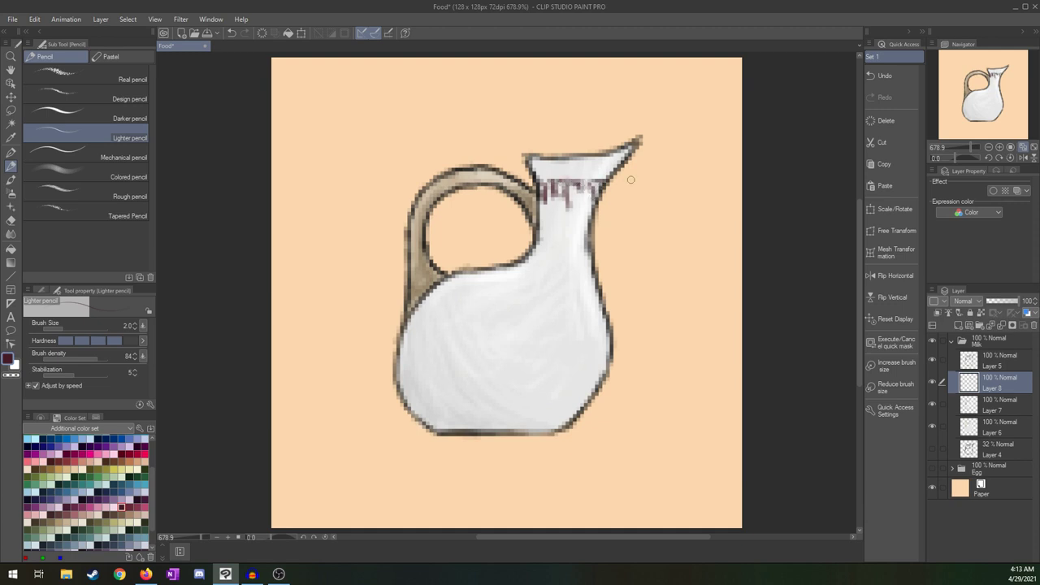
pyautogui.click(1025, 148)
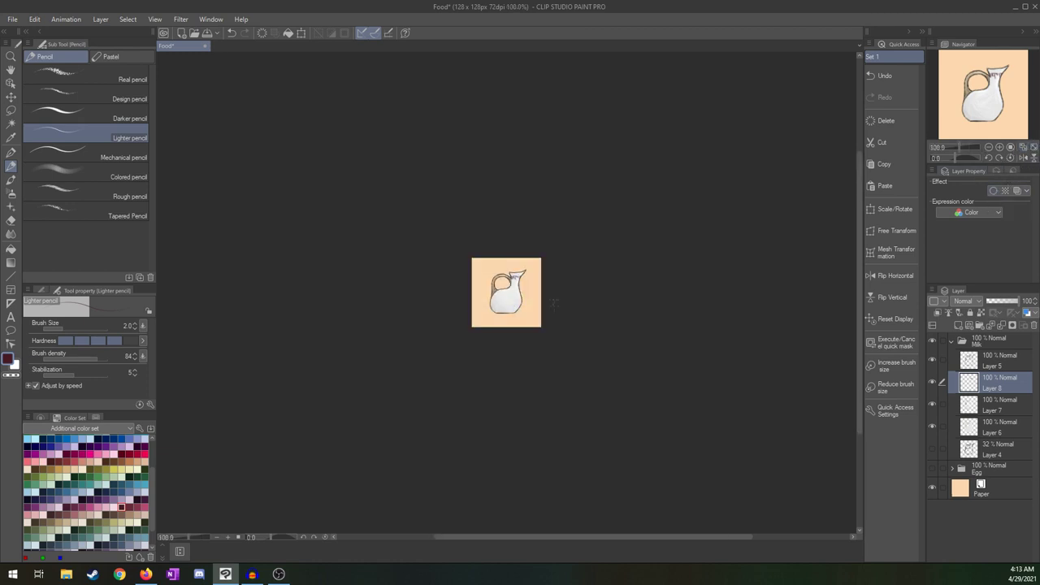
pyautogui.click(1035, 147)
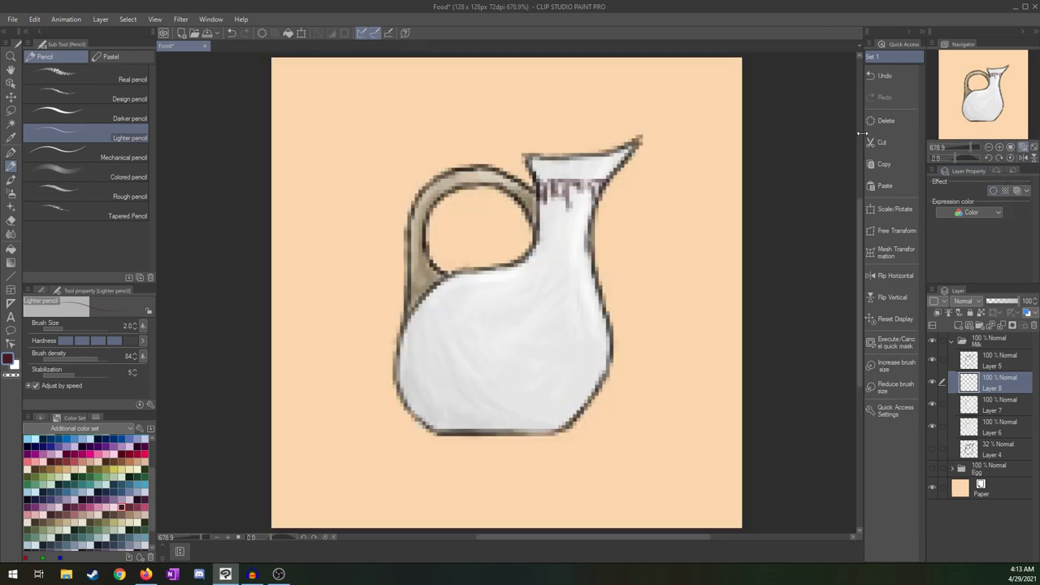
# - Draw a row of short, irregular dark green strokes around the upper part of the jug's neck
pyautogui.click(144, 475)
pyautogui.click(144, 469)
pyautogui.moveTo(541, 191)
pyautogui.mouseDown()
pyautogui.moveTo(576, 197)
pyautogui.moveTo(572, 226)
pyautogui.mouseUp()
pyautogui.moveTo(574, 188)
pyautogui.mouseDown()
pyautogui.moveTo(599, 189)
pyautogui.moveTo(581, 200)
pyautogui.moveTo(551, 192)
pyautogui.moveTo(600, 189)
pyautogui.moveTo(549, 202)
pyautogui.moveTo(586, 206)
pyautogui.mouseUp()
pyautogui.hotkey('ctrl', 'z')
pyautogui.hotkey('ctrl', 'z')
pyautogui.hotkey('ctrl', 'z')
pyautogui.hotkey('ctrl', 'z')
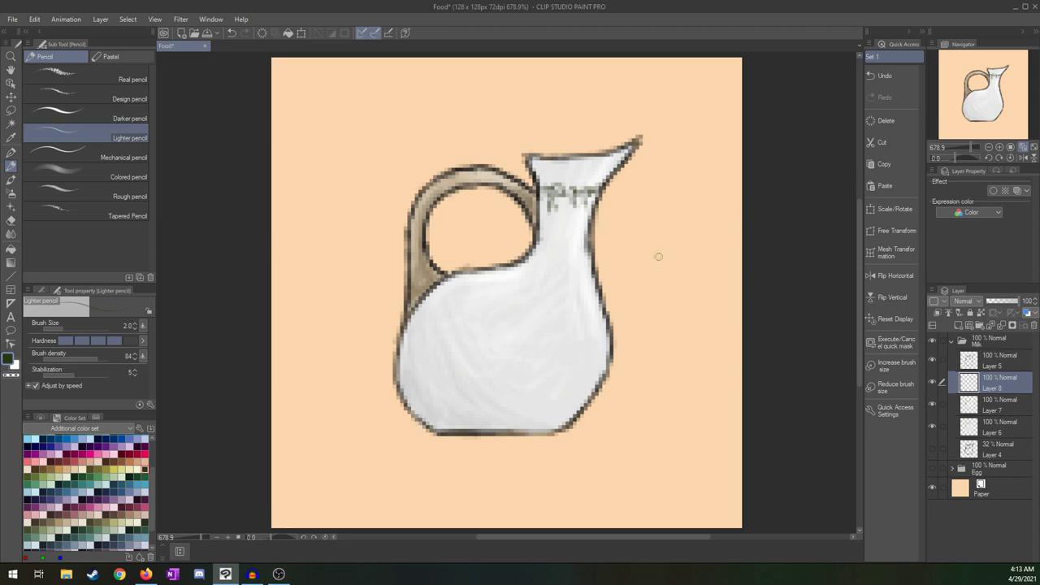
pyautogui.hotkey('ctrl', 'z')
# - Extend the dark green speckled pattern down to the base of the jug's neck and check it at 100% size
pyautogui.moveTo(538, 240)
pyautogui.mouseDown()
pyautogui.moveTo(587, 238)
pyautogui.moveTo(564, 234)
pyautogui.moveTo(579, 234)
pyautogui.moveTo(581, 221)
pyautogui.mouseUp()
pyautogui.moveTo(557, 189)
pyautogui.mouseDown()
pyautogui.moveTo(561, 203)
pyautogui.moveTo(585, 196)
pyautogui.moveTo(555, 200)
pyautogui.mouseUp()
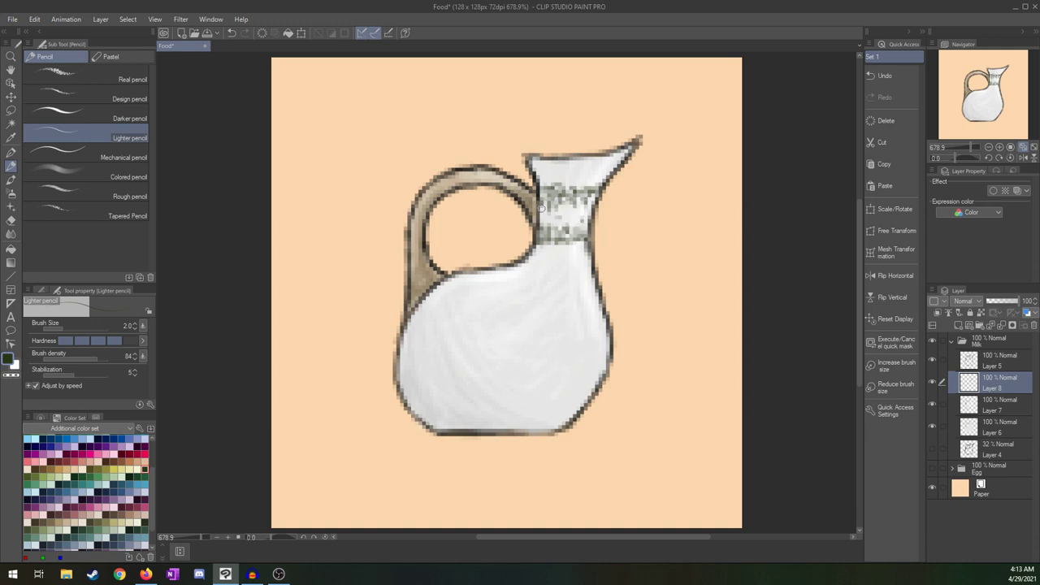
pyautogui.moveTo(541, 208)
pyautogui.mouseDown()
pyautogui.moveTo(587, 211)
pyautogui.moveTo(549, 220)
pyautogui.moveTo(545, 209)
pyautogui.mouseUp()
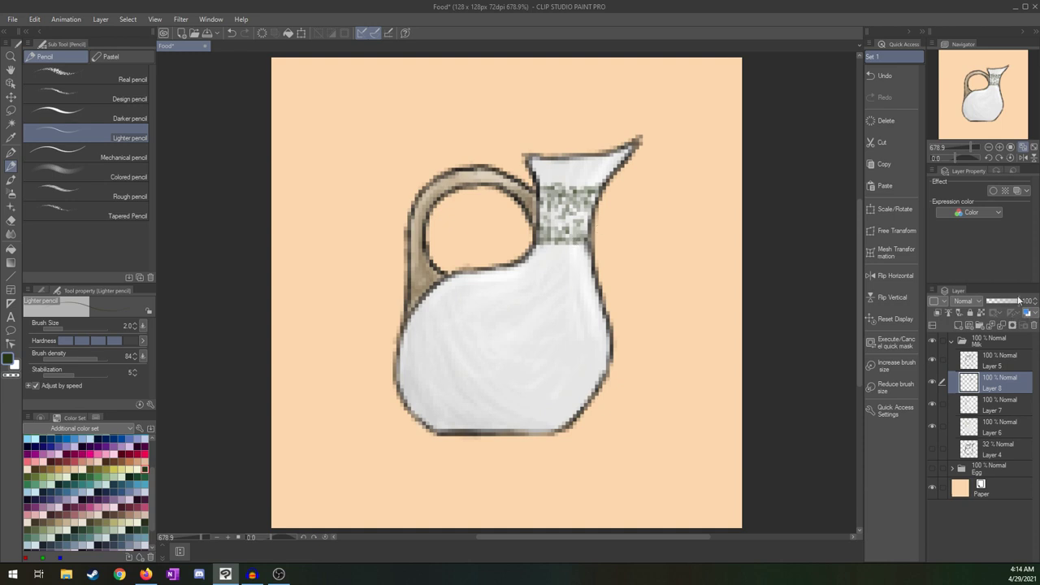
pyautogui.click(1024, 149)
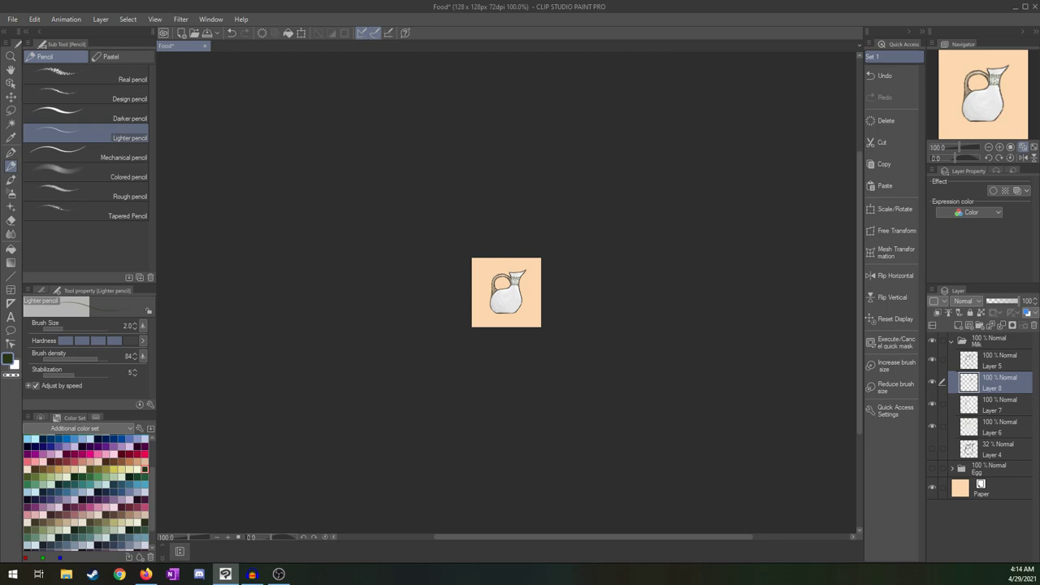
pyautogui.click(1031, 150)
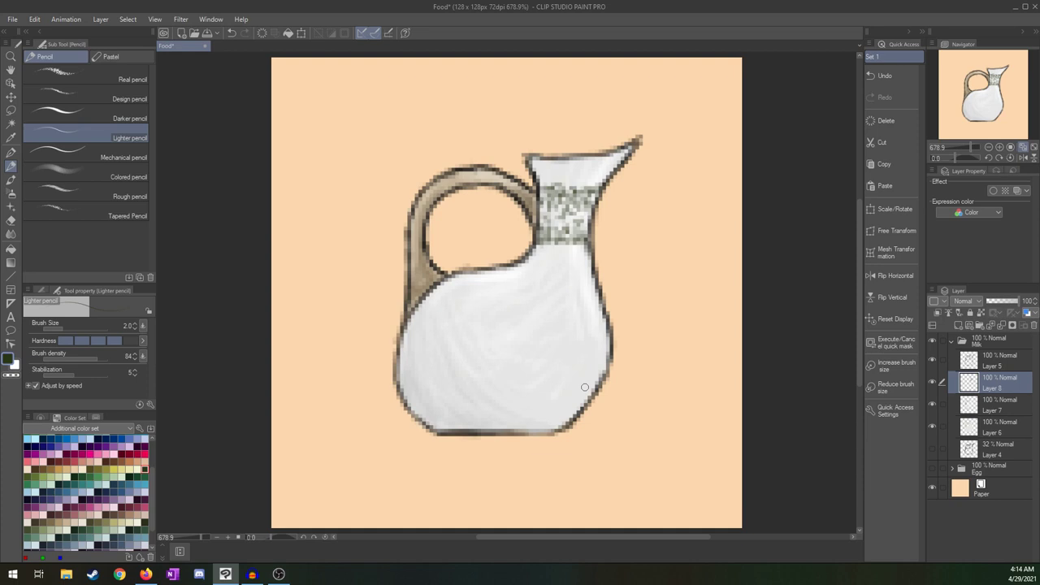
# - Collapse the Milk folder and hide it, keeping the Egg folder hidden
pyautogui.click(950, 342)
pyautogui.click(932, 343)
pyautogui.click(932, 358)
pyautogui.click(933, 360)
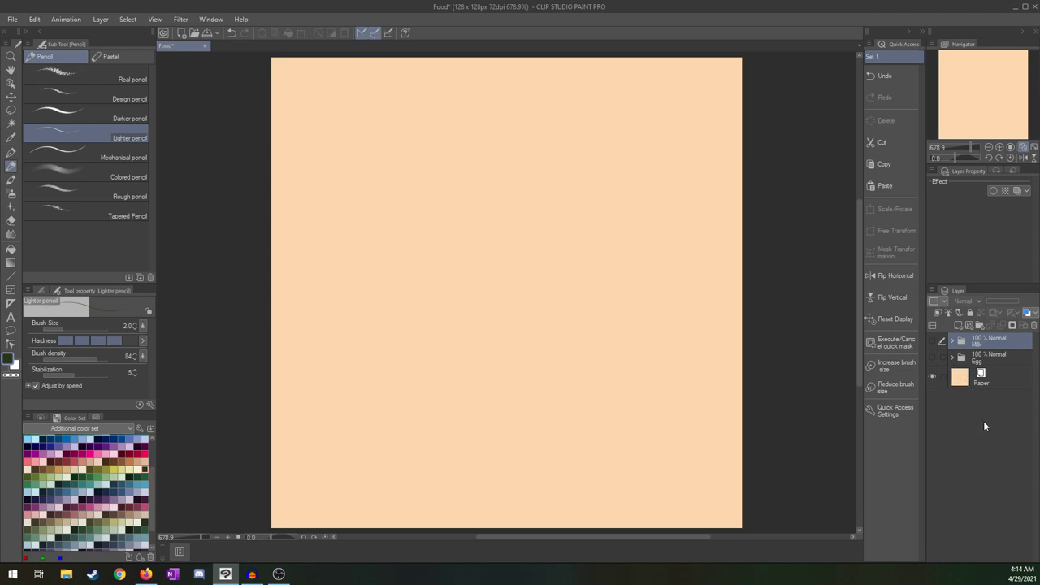
pyautogui.click(959, 325)
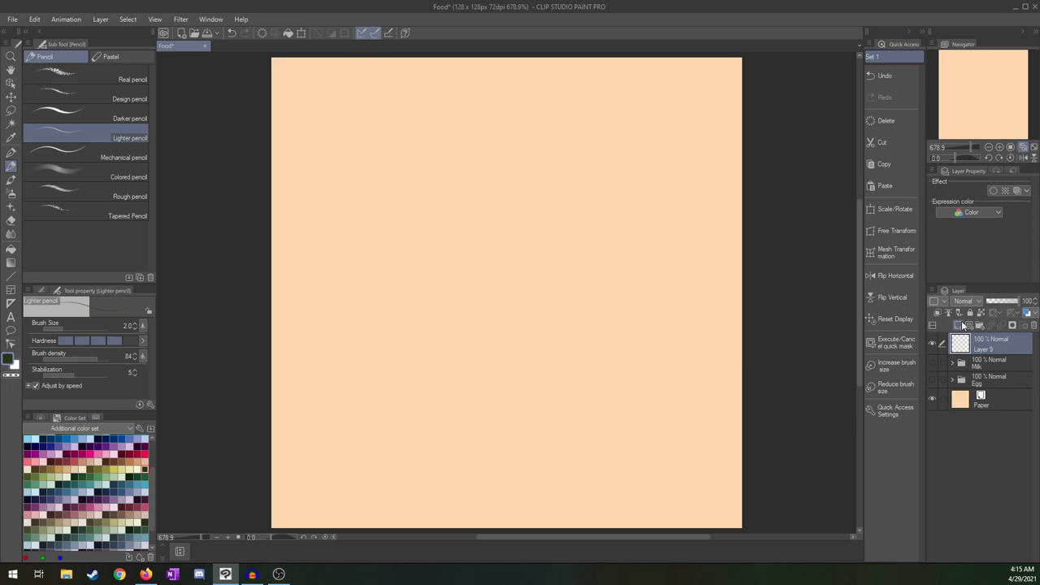
pyautogui.click(1034, 325)
pyautogui.click(527, 214)
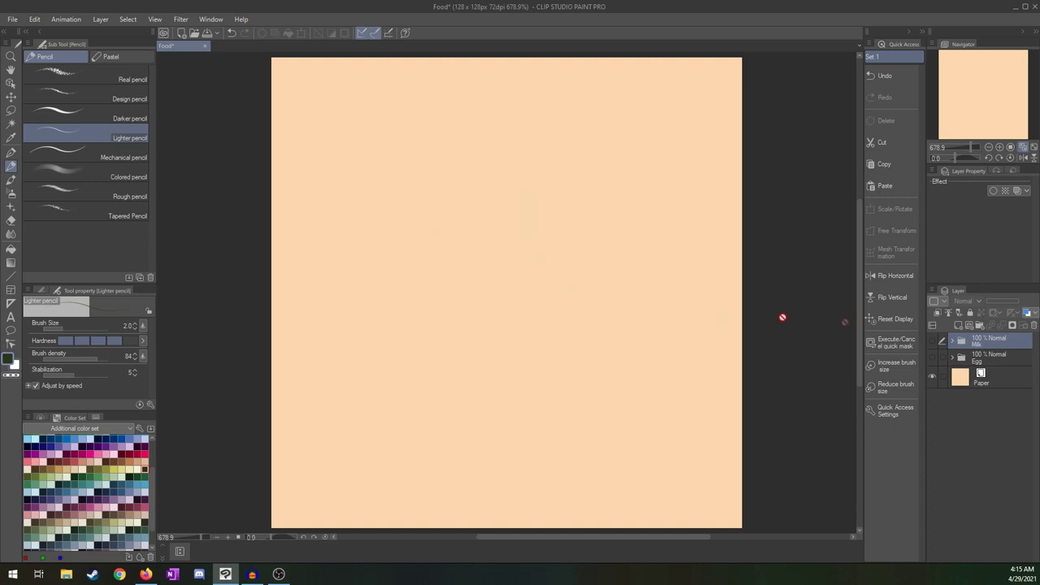
# - Create a new folder with an empty layer inside, and set the pencil to black with a brush density of 100
pyautogui.click(979, 326)
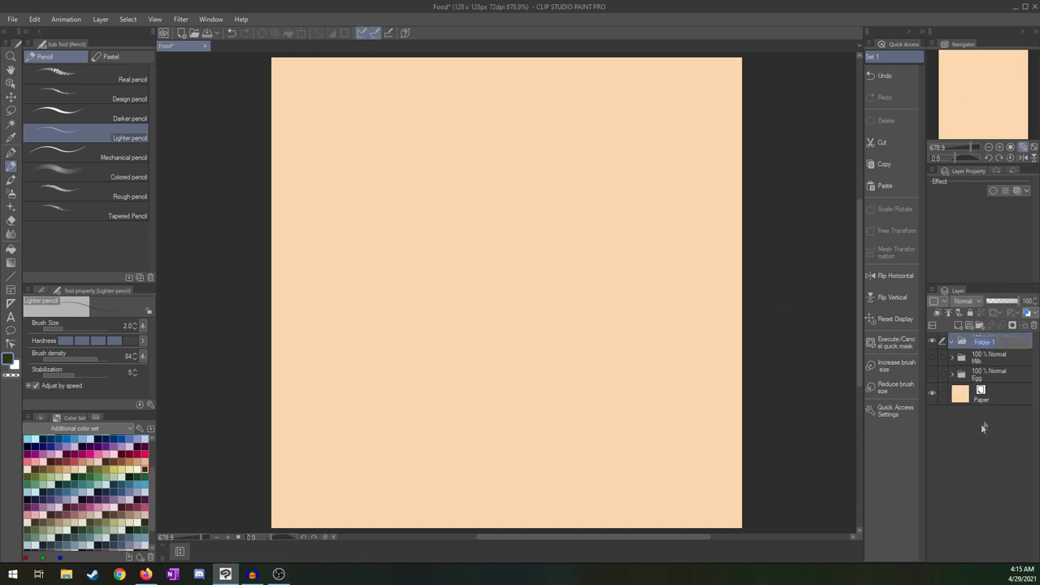
pyautogui.click(959, 326)
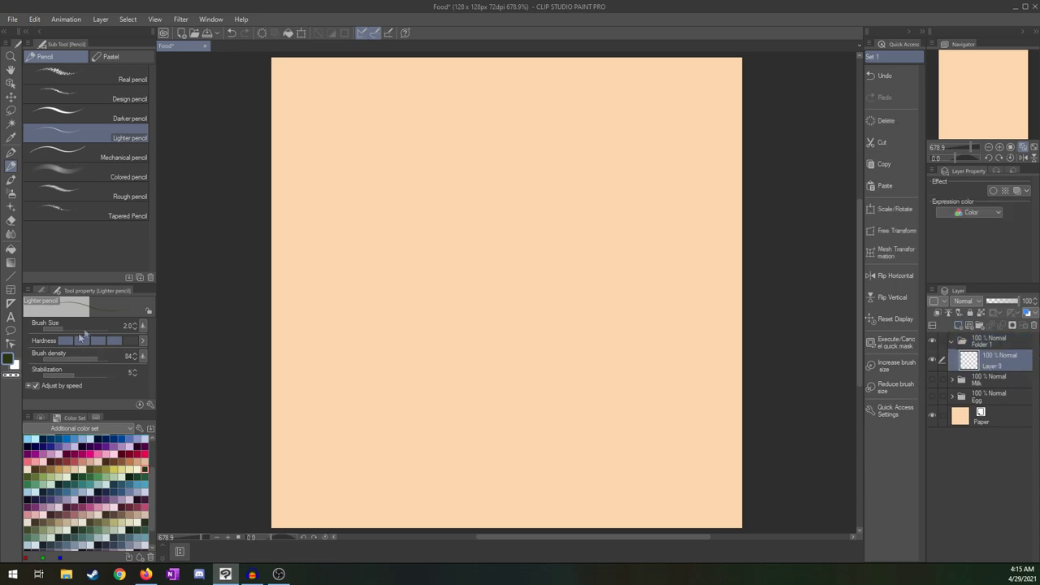
pyautogui.moveTo(104, 359); pyautogui.dragTo(126, 359)
pyautogui.scroll(5, 144, 463)
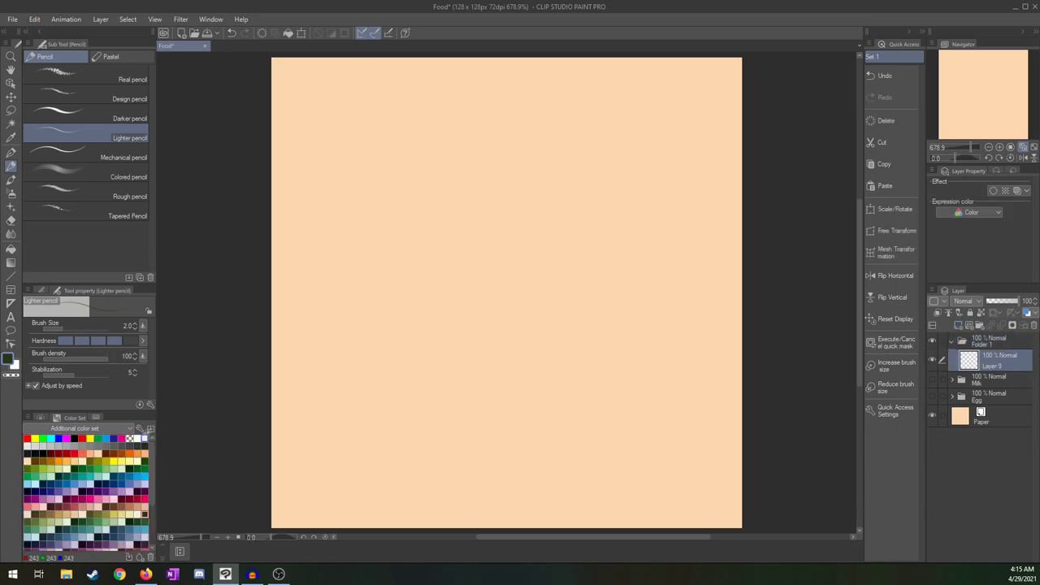
pyautogui.click(74, 439)
# - Try a large tilted oval and a wide, open-topped container outline with wavy sides
pyautogui.moveTo(506, 157)
pyautogui.mouseDown()
pyautogui.moveTo(464, 342)
pyautogui.moveTo(599, 204)
pyautogui.mouseUp()
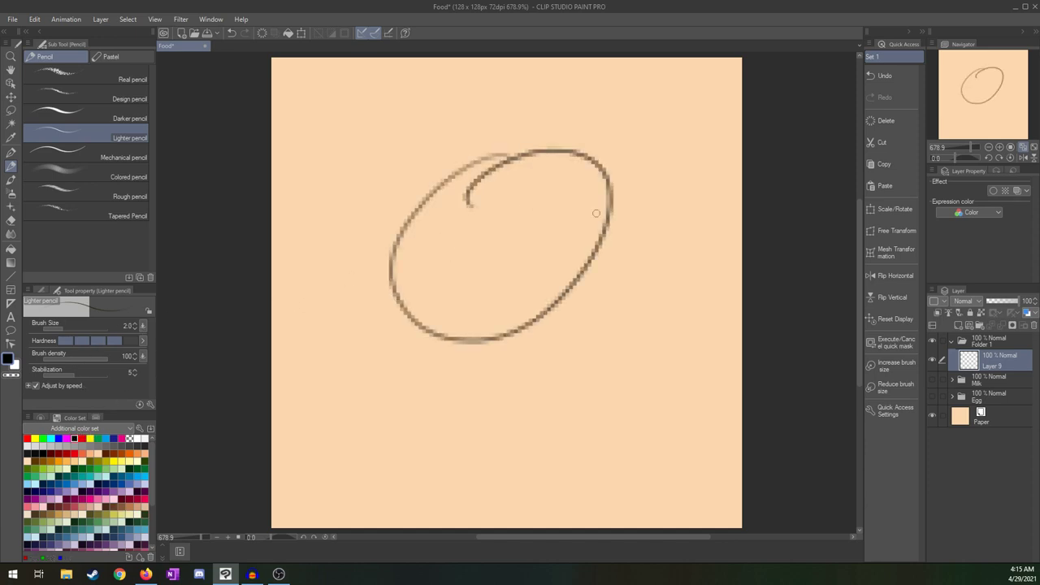
pyautogui.hotkey('ctrl', 'z')
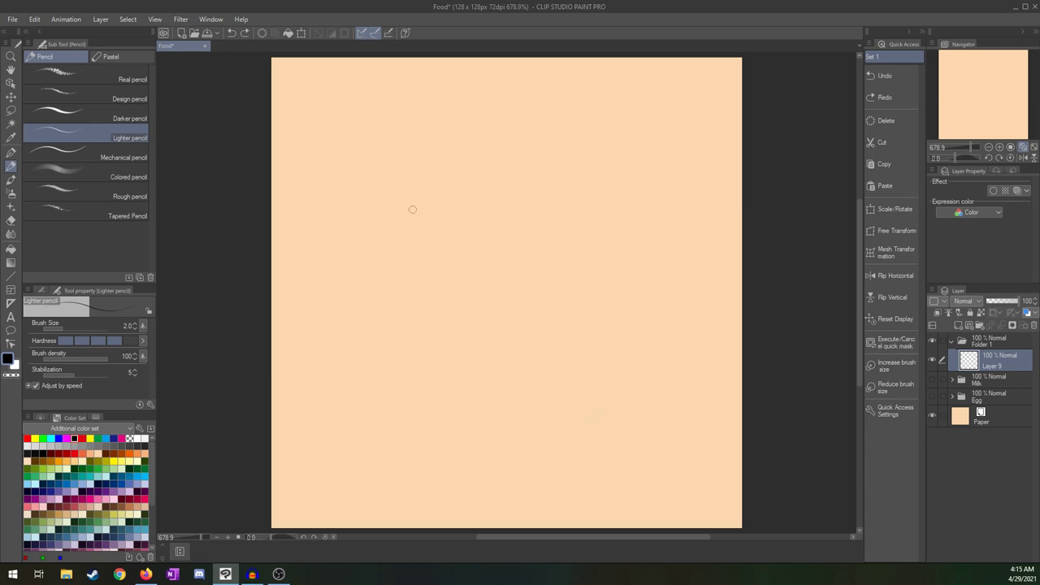
pyautogui.moveTo(411, 171)
pyautogui.mouseDown()
pyautogui.moveTo(444, 236)
pyautogui.moveTo(399, 379)
pyautogui.moveTo(550, 383)
pyautogui.moveTo(621, 371)
pyautogui.moveTo(619, 151)
pyautogui.moveTo(486, 147)
pyautogui.moveTo(409, 170)
pyautogui.moveTo(424, 297)
pyautogui.moveTo(541, 375)
pyautogui.moveTo(630, 364)
pyautogui.moveTo(639, 136)
pyautogui.mouseUp()
pyautogui.hotkey('ctrl', 'z')
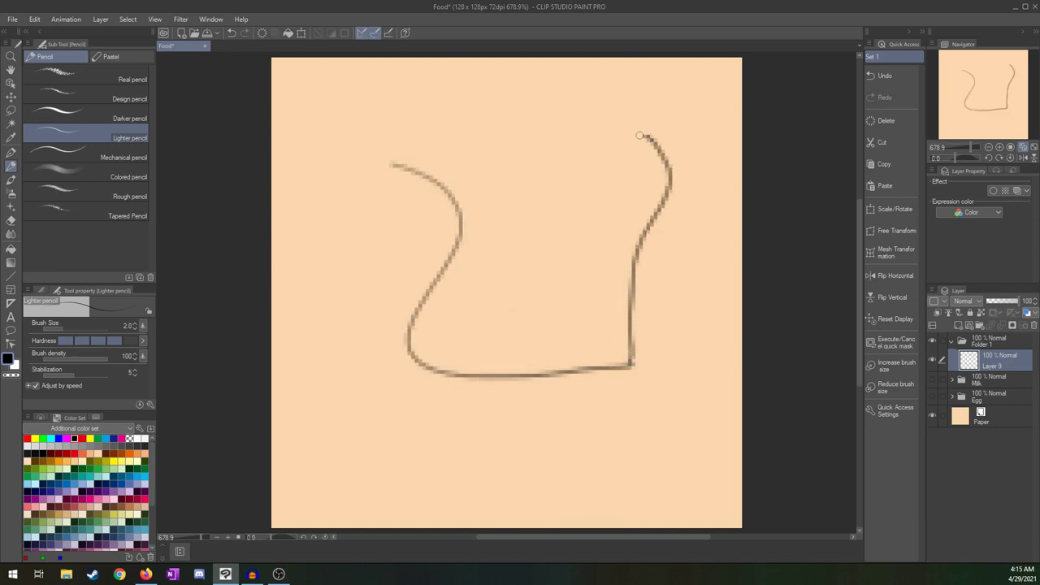
pyautogui.moveTo(390, 164); pyautogui.dragTo(623, 146)
pyautogui.hotkey('ctrl', 'z')
pyautogui.hotkey('ctrl', 'z')
# - Try an upright pouch outline with an oval opening and a band across its neck
pyautogui.moveTo(408, 240)
pyautogui.mouseDown()
pyautogui.moveTo(410, 276)
pyautogui.moveTo(388, 317)
pyautogui.moveTo(416, 402)
pyautogui.moveTo(526, 396)
pyautogui.moveTo(551, 378)
pyautogui.moveTo(558, 339)
pyautogui.moveTo(550, 246)
pyautogui.moveTo(562, 221)
pyautogui.moveTo(543, 359)
pyautogui.moveTo(389, 424)
pyautogui.mouseUp()
pyautogui.hotkey('ctrl', 'z')
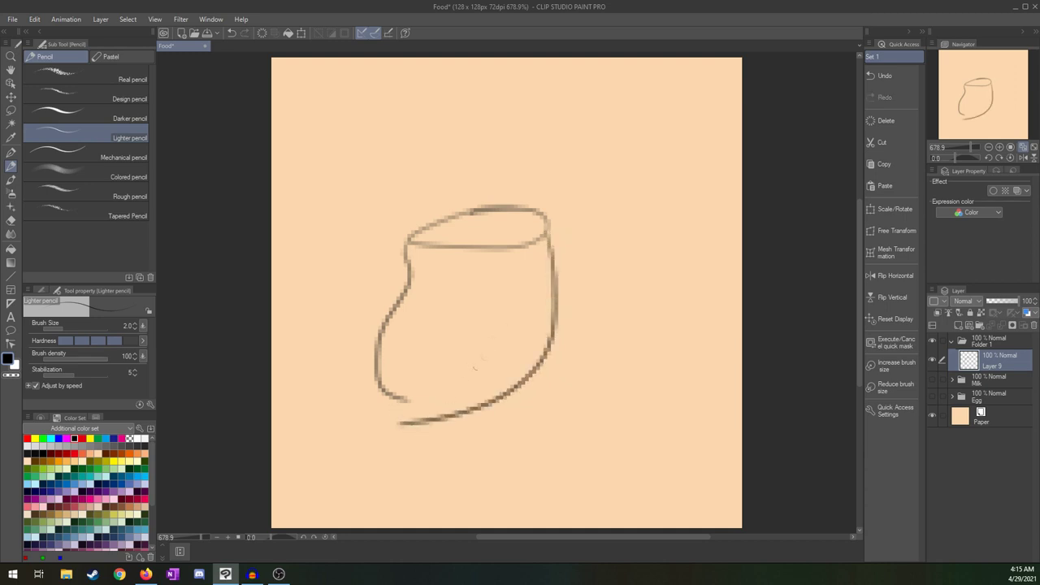
pyautogui.hotkey('ctrl', 'z')
pyautogui.moveTo(410, 275)
pyautogui.mouseDown()
pyautogui.moveTo(378, 382)
pyautogui.moveTo(509, 398)
pyautogui.moveTo(558, 336)
pyautogui.moveTo(553, 222)
pyautogui.moveTo(551, 278)
pyautogui.mouseUp()
pyautogui.moveTo(411, 292); pyautogui.dragTo(458, 293)
pyautogui.hotkey('ctrl', 'z')
pyautogui.hotkey('ctrl', 'z')
pyautogui.hotkey('ctrl', 'z')
pyautogui.hotkey('ctrl', 'z')
pyautogui.hotkey('ctrl', 'z')
pyautogui.hotkey('ctrl', 'z')
pyautogui.hotkey('ctrl', 'z')
# - Try a squat sack outline with a tilted oval mouth and a wide, bulging base
pyautogui.moveTo(509, 217)
pyautogui.mouseDown()
pyautogui.moveTo(481, 233)
pyautogui.moveTo(510, 271)
pyautogui.moveTo(551, 213)
pyautogui.moveTo(501, 216)
pyautogui.mouseUp()
pyautogui.moveTo(453, 268)
pyautogui.mouseDown()
pyautogui.moveTo(464, 283)
pyautogui.moveTo(459, 302)
pyautogui.moveTo(470, 295)
pyautogui.moveTo(430, 331)
pyautogui.moveTo(440, 366)
pyautogui.moveTo(526, 384)
pyautogui.moveTo(575, 367)
pyautogui.mouseUp()
pyautogui.hotkey('ctrl', 'z')
pyautogui.hotkey('ctrl', 'z')
pyautogui.moveTo(557, 231)
pyautogui.mouseDown()
pyautogui.moveTo(557, 291)
pyautogui.moveTo(585, 324)
pyautogui.moveTo(569, 371)
pyautogui.mouseUp()
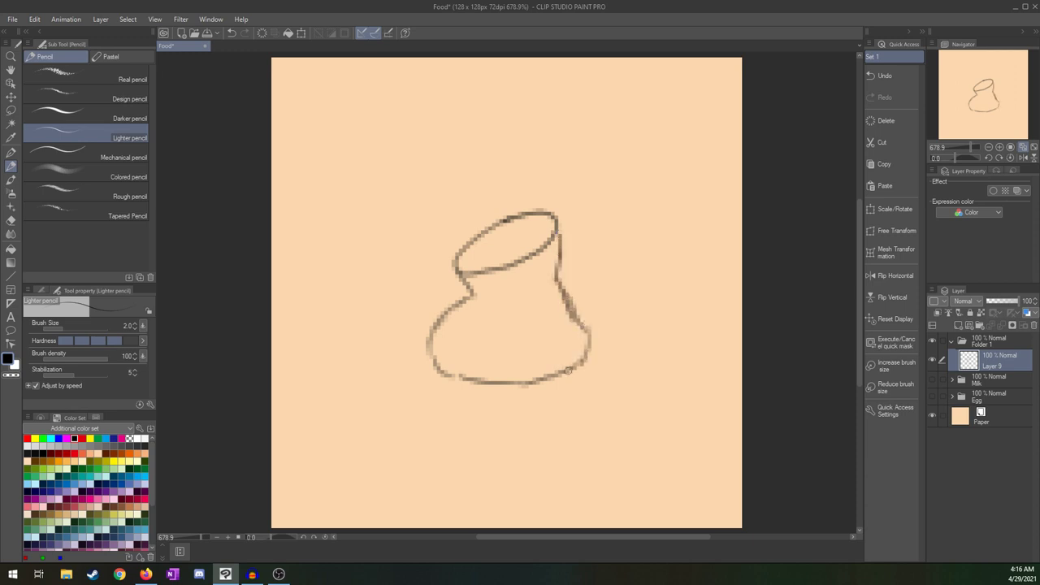
pyautogui.hotkey('ctrl', 'z')
pyautogui.hotkey('ctrl', 'z')
pyautogui.moveTo(556, 277)
pyautogui.mouseDown()
pyautogui.moveTo(586, 306)
pyautogui.moveTo(570, 372)
pyautogui.mouseUp()
pyautogui.moveTo(583, 269)
pyautogui.mouseDown()
pyautogui.moveTo(545, 246)
pyautogui.moveTo(544, 214)
pyautogui.moveTo(502, 273)
pyautogui.moveTo(549, 237)
pyautogui.mouseUp()
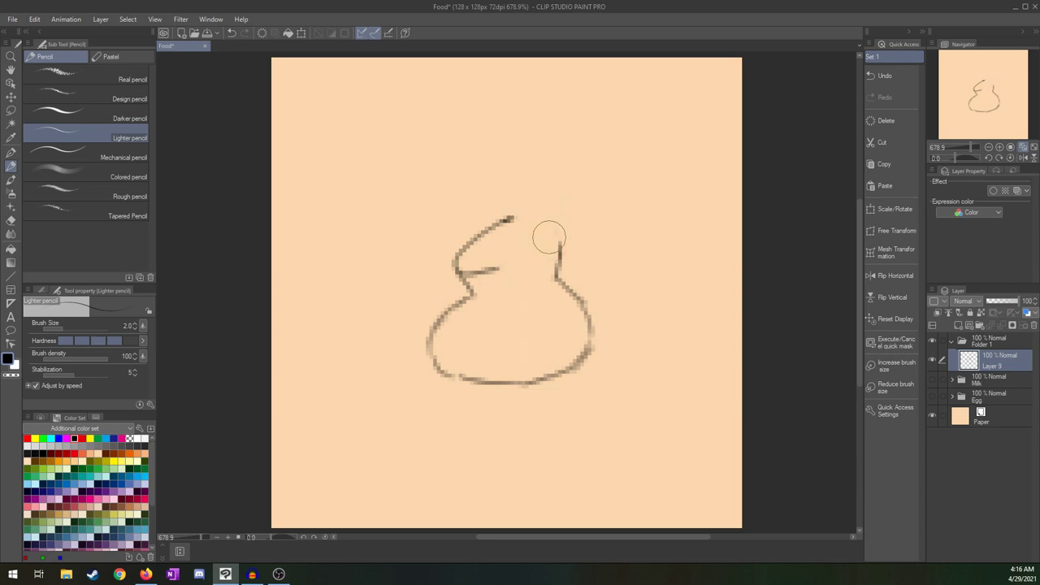
pyautogui.press('Delete')
# - Try a large, rounded pot-like outline with a small oval mouth and a short neck
pyautogui.moveTo(486, 215)
pyautogui.mouseDown()
pyautogui.moveTo(528, 231)
pyautogui.moveTo(434, 251)
pyautogui.moveTo(448, 286)
pyautogui.moveTo(441, 376)
pyautogui.moveTo(455, 383)
pyautogui.mouseUp()
pyautogui.hotkey('ctrl', 'z')
pyautogui.moveTo(433, 251)
pyautogui.mouseDown()
pyautogui.moveTo(460, 297)
pyautogui.moveTo(410, 293)
pyautogui.moveTo(408, 386)
pyautogui.moveTo(518, 398)
pyautogui.moveTo(582, 330)
pyautogui.moveTo(538, 243)
pyautogui.moveTo(579, 278)
pyautogui.mouseUp()
pyautogui.hotkey('ctrl', 'z')
pyautogui.hotkey('ctrl', 'z')
pyautogui.moveTo(530, 224); pyautogui.dragTo(542, 279)
pyautogui.hotkey('ctrl', 'z')
pyautogui.moveTo(530, 224)
pyautogui.mouseDown()
pyautogui.moveTo(557, 264)
pyautogui.moveTo(585, 343)
pyautogui.moveTo(491, 404)
pyautogui.mouseUp()
pyautogui.moveTo(443, 279)
pyautogui.mouseDown()
pyautogui.moveTo(403, 395)
pyautogui.moveTo(488, 406)
pyautogui.mouseUp()
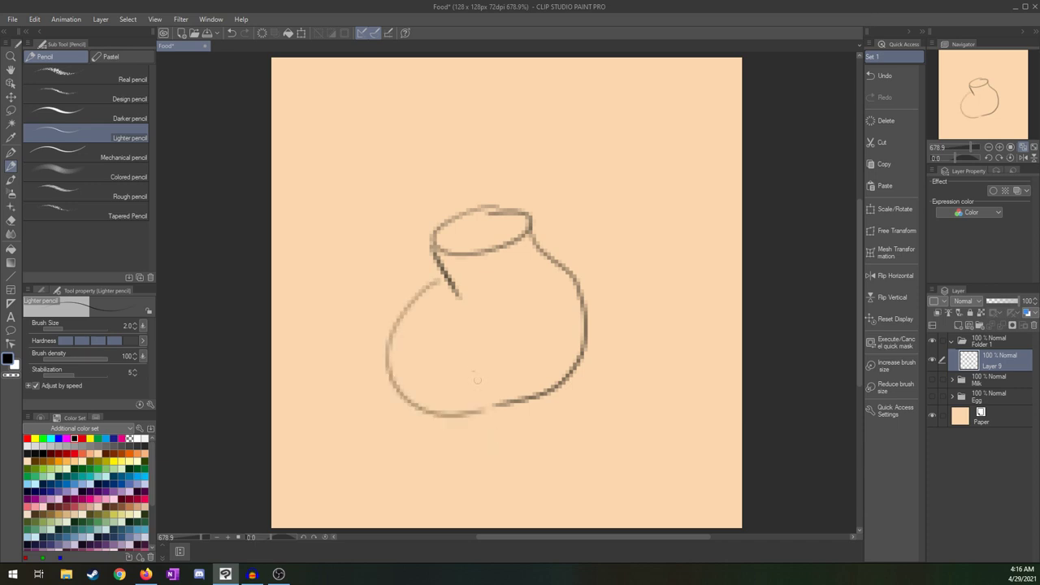
# - Undo the last strokes of the rounded outline and clear the sketch layer
pyautogui.moveTo(465, 287); pyautogui.dragTo(446, 316)
pyautogui.hotkey('ctrl', 'z')
pyautogui.hotkey('ctrl', 'z')
pyautogui.hotkey('ctrl', 'z')
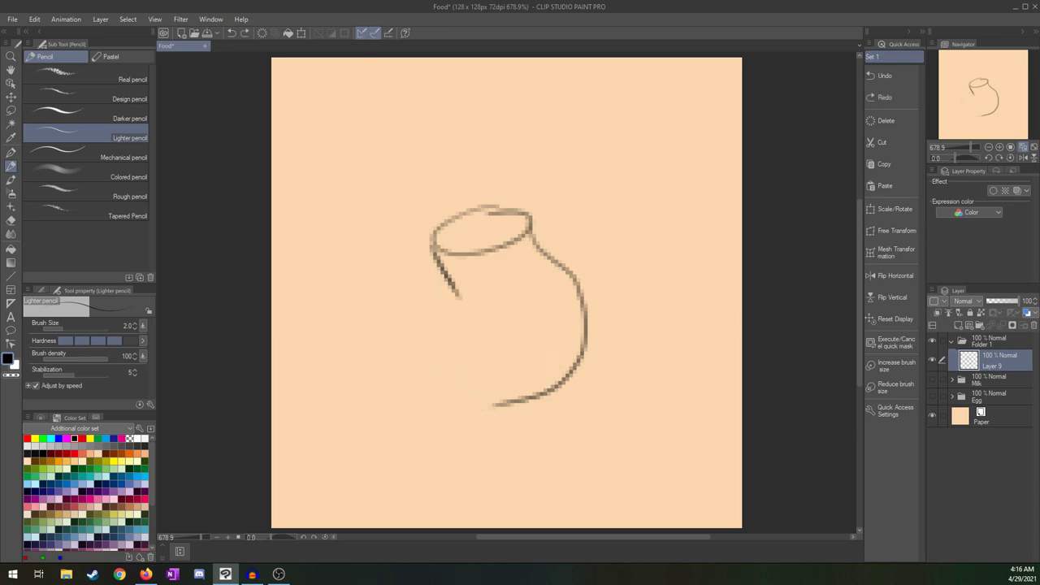
pyautogui.press('Delete')
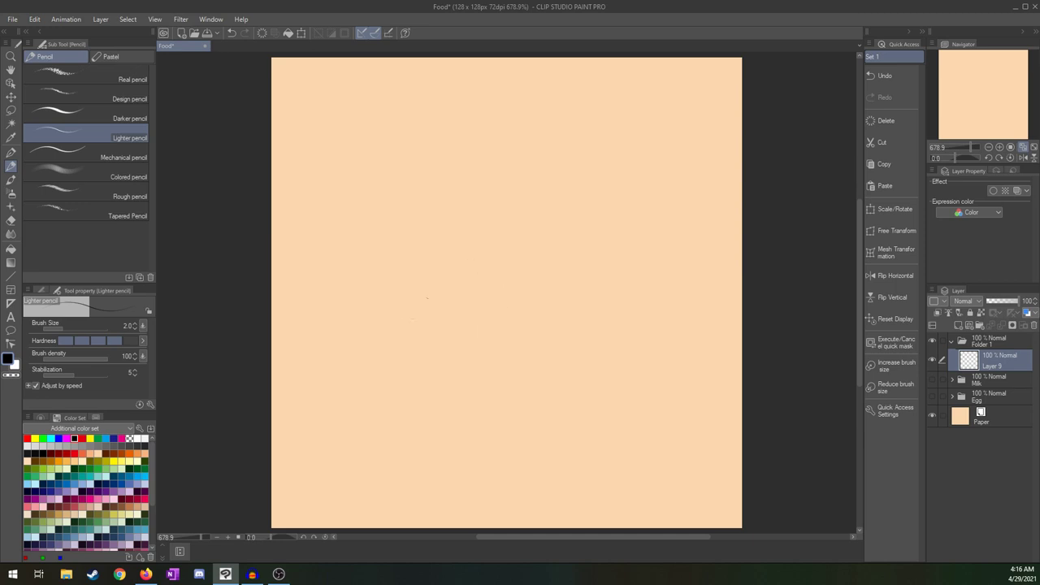
# - Try a container lying on its side, with an oval opening and its contents spilling out
pyautogui.moveTo(406, 318)
pyautogui.mouseDown()
pyautogui.moveTo(444, 302)
pyautogui.moveTo(547, 333)
pyautogui.moveTo(420, 336)
pyautogui.moveTo(560, 335)
pyautogui.mouseUp()
pyautogui.hotkey('ctrl', 'z')
pyautogui.hotkey('ctrl', 'z')
pyautogui.moveTo(412, 310)
pyautogui.mouseDown()
pyautogui.moveTo(464, 294)
pyautogui.moveTo(534, 325)
pyautogui.moveTo(522, 331)
pyautogui.mouseUp()
pyautogui.moveTo(412, 307)
pyautogui.mouseDown()
pyautogui.moveTo(473, 232)
pyautogui.moveTo(609, 197)
pyautogui.mouseUp()
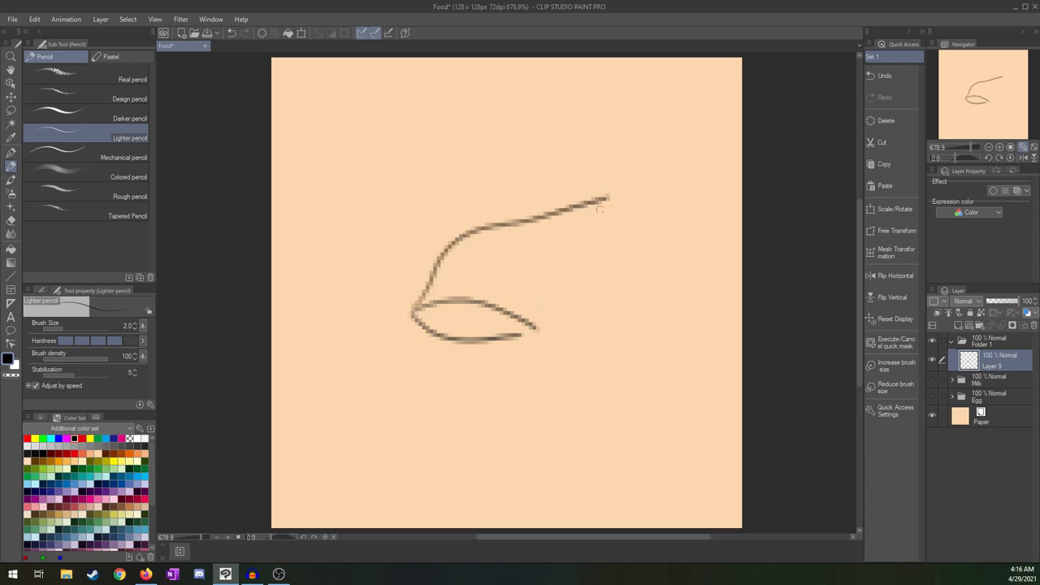
pyautogui.hotkey('ctrl', 'z')
pyautogui.moveTo(414, 306)
pyautogui.mouseDown()
pyautogui.moveTo(540, 245)
pyautogui.moveTo(633, 267)
pyautogui.moveTo(521, 341)
pyautogui.moveTo(424, 330)
pyautogui.moveTo(396, 345)
pyautogui.moveTo(356, 393)
pyautogui.moveTo(484, 404)
pyautogui.moveTo(518, 341)
pyautogui.mouseUp()
pyautogui.moveTo(509, 310); pyautogui.dragTo(524, 335)
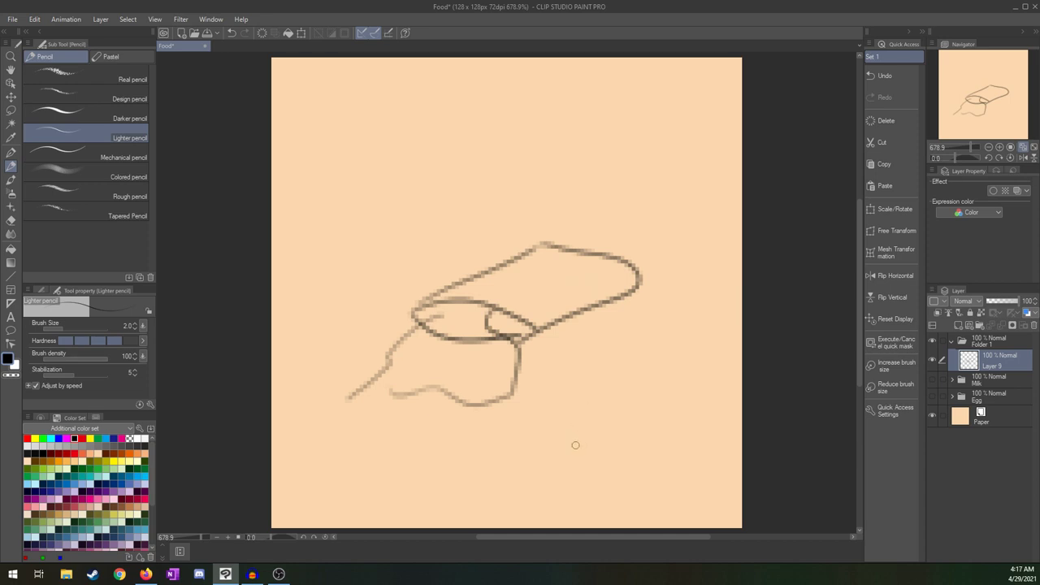
# - Try a larger tipped container outline with a tilted oval opening and a tall rounded back
pyautogui.moveTo(389, 276)
pyautogui.mouseDown()
pyautogui.moveTo(460, 272)
pyautogui.moveTo(462, 354)
pyautogui.moveTo(600, 161)
pyautogui.moveTo(524, 358)
pyautogui.mouseUp()
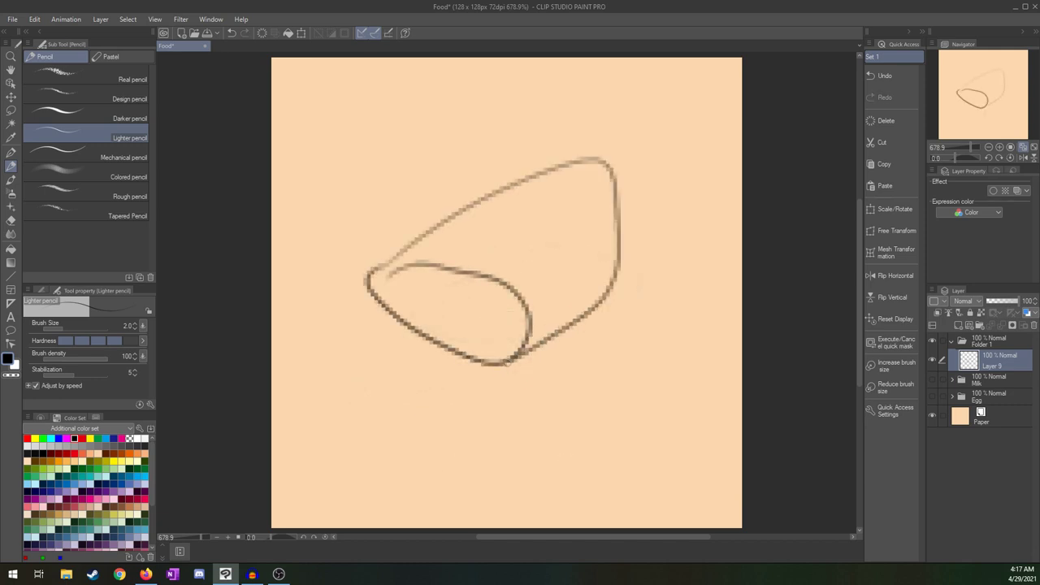
pyautogui.hotkey('ctrl', 'z')
pyautogui.hotkey('ctrl', 'z')
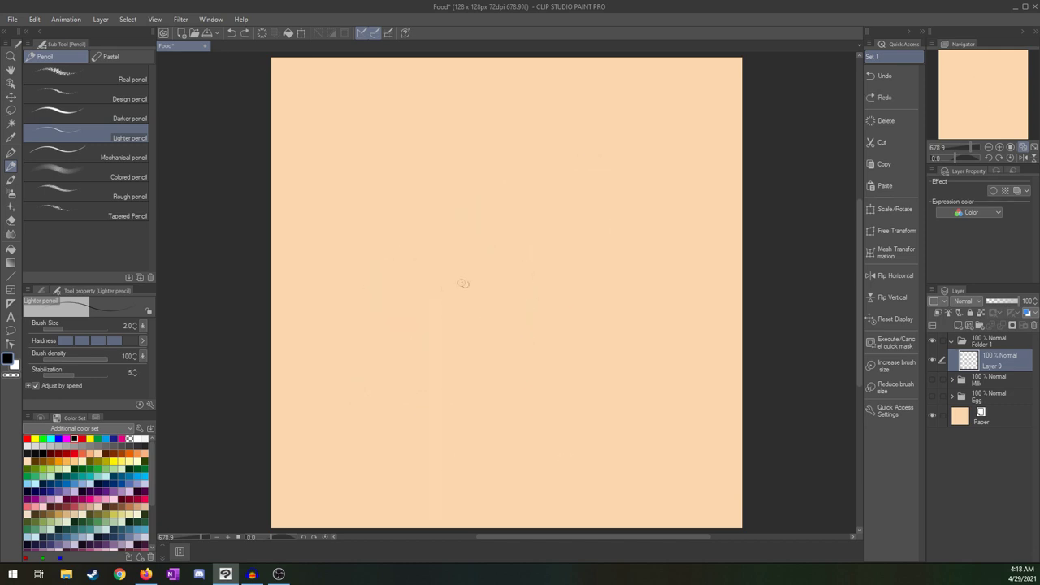
# - Try low arched strokes near the canvas centre for the container's opening
pyautogui.moveTo(418, 313)
pyautogui.mouseDown()
pyautogui.moveTo(471, 293)
pyautogui.moveTo(538, 306)
pyautogui.moveTo(566, 323)
pyautogui.mouseUp()
pyautogui.hotkey('ctrl', 'z')
pyautogui.moveTo(435, 298)
pyautogui.mouseDown()
pyautogui.moveTo(467, 282)
pyautogui.moveTo(514, 281)
pyautogui.moveTo(550, 305)
pyautogui.mouseUp()
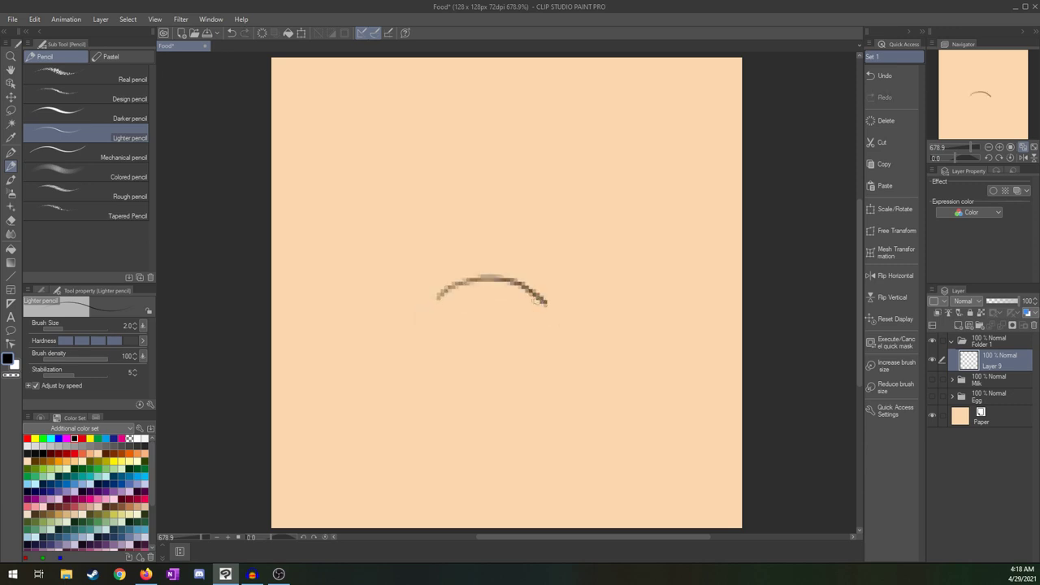
pyautogui.moveTo(435, 301)
pyautogui.mouseDown()
pyautogui.moveTo(486, 322)
pyautogui.moveTo(559, 316)
pyautogui.mouseUp()
pyautogui.hotkey('ctrl', 'z')
pyautogui.hotkey('ctrl', 'z')
# - Try a low container shape with a half-round opening, a pointed rear end and ground lines on both sides
pyautogui.moveTo(447, 316)
pyautogui.mouseDown()
pyautogui.moveTo(458, 281)
pyautogui.moveTo(497, 270)
pyautogui.moveTo(531, 266)
pyautogui.moveTo(560, 316)
pyautogui.mouseUp()
pyautogui.moveTo(447, 283)
pyautogui.mouseDown()
pyautogui.moveTo(549, 223)
pyautogui.moveTo(599, 235)
pyautogui.mouseUp()
pyautogui.hotkey('ctrl', 'z')
pyautogui.moveTo(466, 274)
pyautogui.mouseDown()
pyautogui.moveTo(542, 250)
pyautogui.moveTo(635, 263)
pyautogui.moveTo(620, 290)
pyautogui.moveTo(561, 315)
pyautogui.mouseUp()
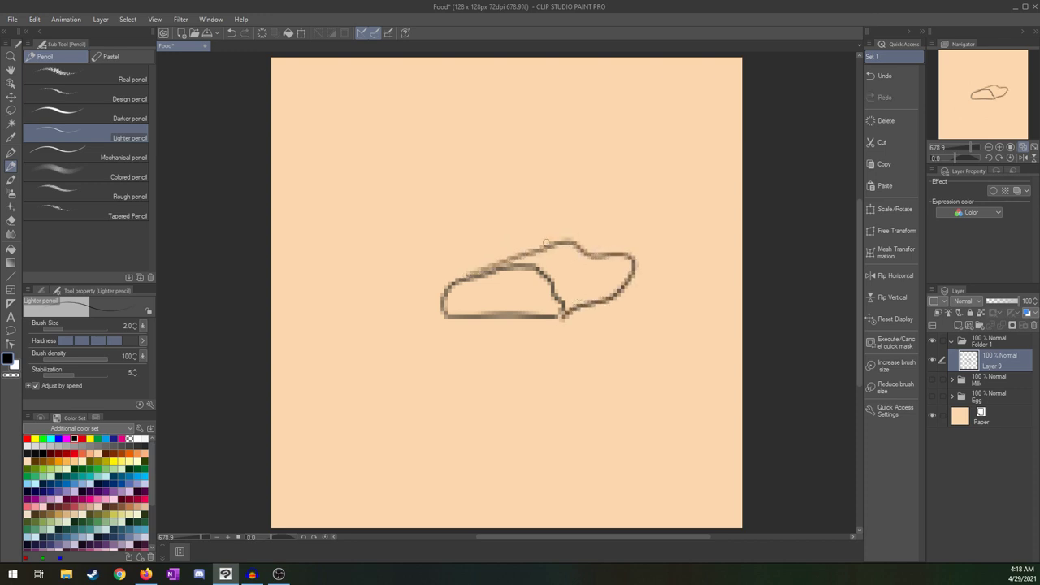
pyautogui.moveTo(635, 265)
pyautogui.mouseDown()
pyautogui.moveTo(620, 286)
pyautogui.moveTo(660, 259)
pyautogui.moveTo(645, 261)
pyautogui.mouseUp()
pyautogui.click(633, 262)
pyautogui.moveTo(556, 288)
pyautogui.mouseDown()
pyautogui.moveTo(572, 308)
pyautogui.moveTo(650, 331)
pyautogui.mouseUp()
pyautogui.moveTo(442, 295); pyautogui.dragTo(400, 324)
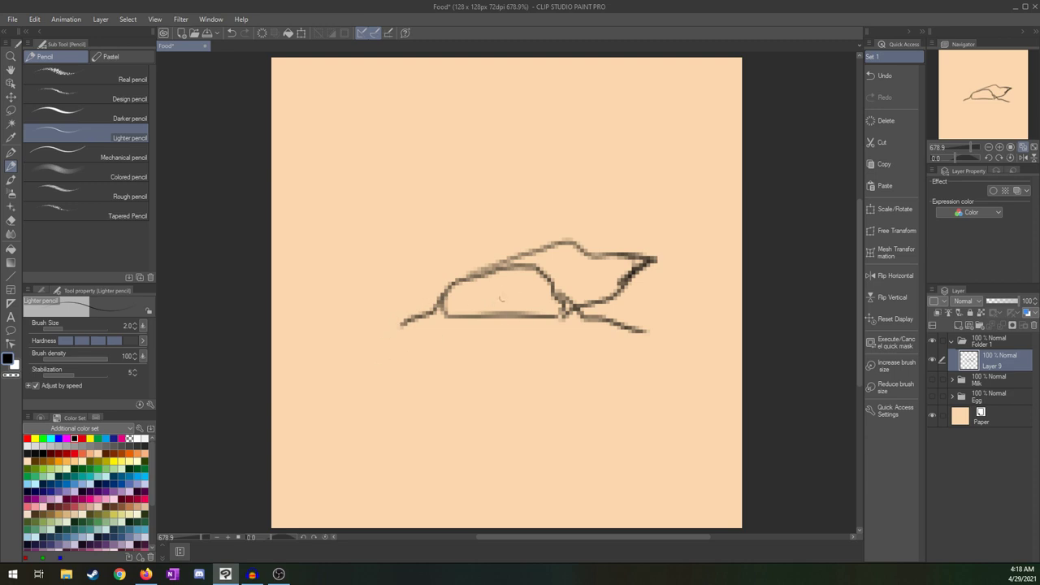
# - Try a wavy lower edge and a heavier arched top on the low container, and clear the sketch layer
pyautogui.moveTo(543, 278)
pyautogui.mouseDown()
pyautogui.moveTo(495, 276)
pyautogui.moveTo(534, 286)
pyautogui.mouseUp()
pyautogui.moveTo(452, 281)
pyautogui.mouseDown()
pyautogui.moveTo(506, 297)
pyautogui.moveTo(549, 287)
pyautogui.moveTo(449, 280)
pyautogui.moveTo(516, 248)
pyautogui.moveTo(452, 283)
pyautogui.mouseUp()
pyautogui.moveTo(521, 250); pyautogui.dragTo(573, 243)
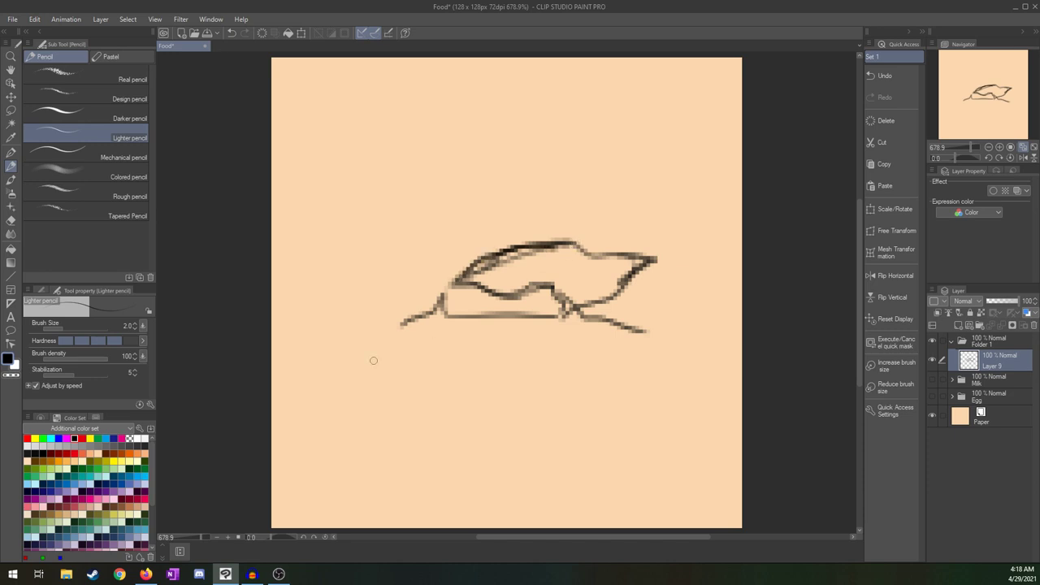
pyautogui.click(260, 36)
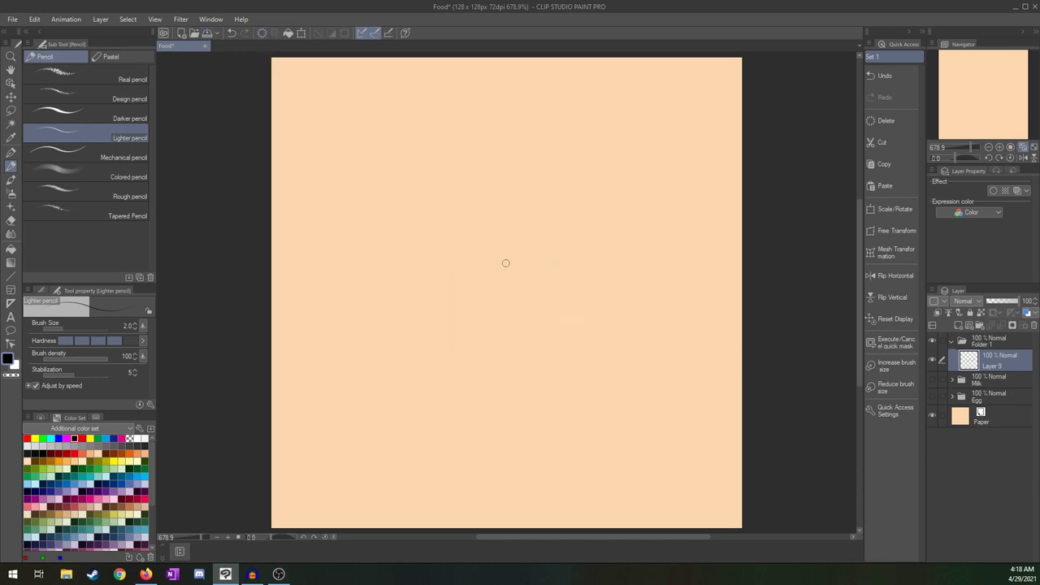
# - Try a small tilted oval near the canvas centre as the container's opening
pyautogui.moveTo(465, 271)
pyautogui.mouseDown()
pyautogui.moveTo(525, 233)
pyautogui.moveTo(554, 237)
pyautogui.mouseUp()
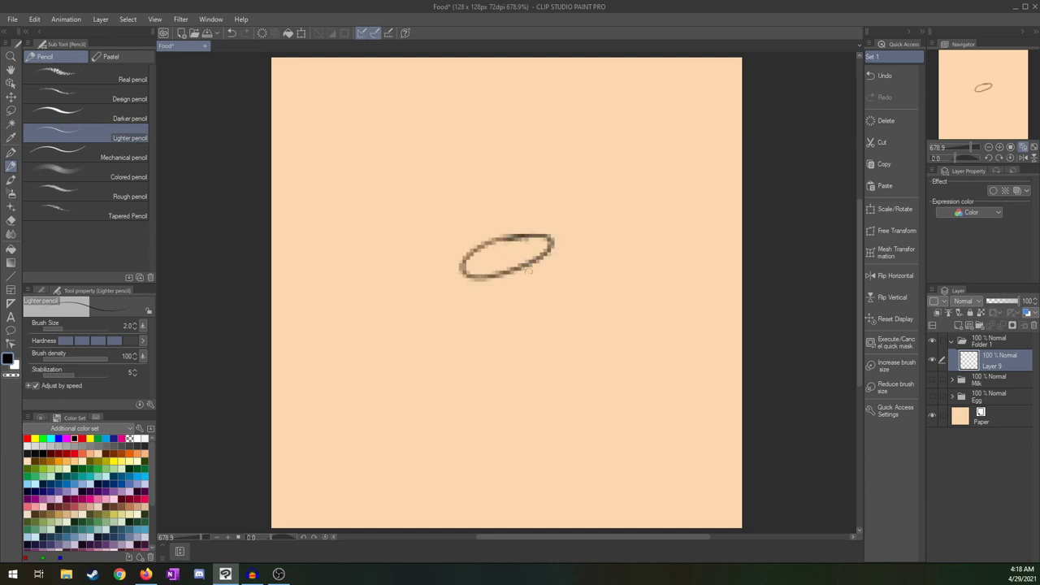
pyautogui.hotkey('ctrl', 'z')
pyautogui.moveTo(499, 241)
pyautogui.mouseDown()
pyautogui.moveTo(517, 285)
pyautogui.moveTo(533, 235)
pyautogui.moveTo(464, 300)
pyautogui.moveTo(481, 259)
pyautogui.moveTo(497, 315)
pyautogui.moveTo(540, 295)
pyautogui.moveTo(541, 270)
pyautogui.moveTo(517, 258)
pyautogui.mouseUp()
pyautogui.hotkey('ctrl', 'z')
pyautogui.hotkey('ctrl', 'z')
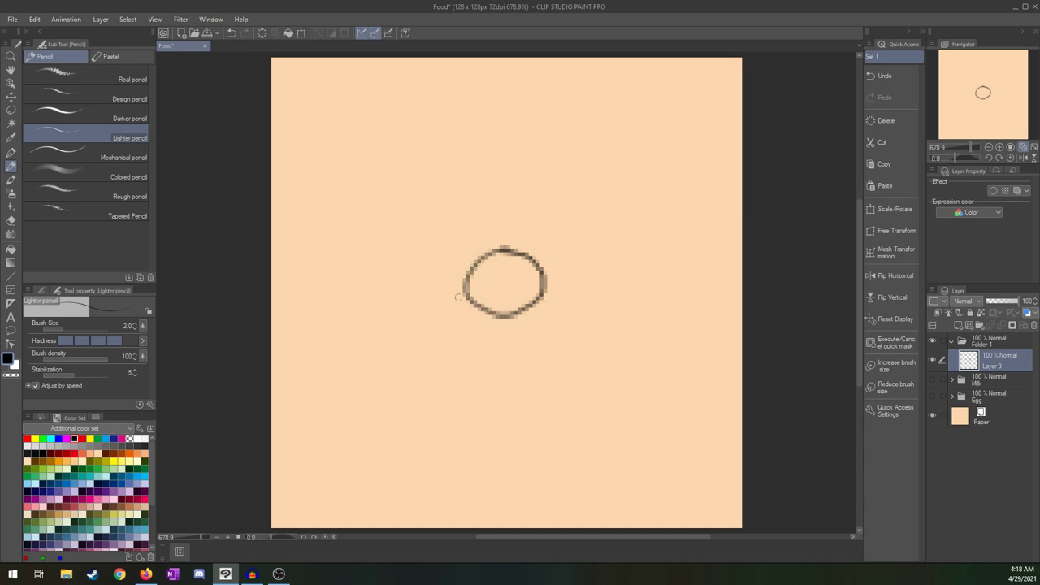
# - Try a large curved container body behind a round opening, and undo all of its strokes
pyautogui.moveTo(457, 283)
pyautogui.mouseDown()
pyautogui.moveTo(523, 209)
pyautogui.moveTo(579, 207)
pyautogui.moveTo(594, 286)
pyautogui.mouseUp()
pyautogui.moveTo(524, 317)
pyautogui.mouseDown()
pyautogui.moveTo(580, 305)
pyautogui.moveTo(603, 268)
pyautogui.moveTo(582, 312)
pyautogui.mouseUp()
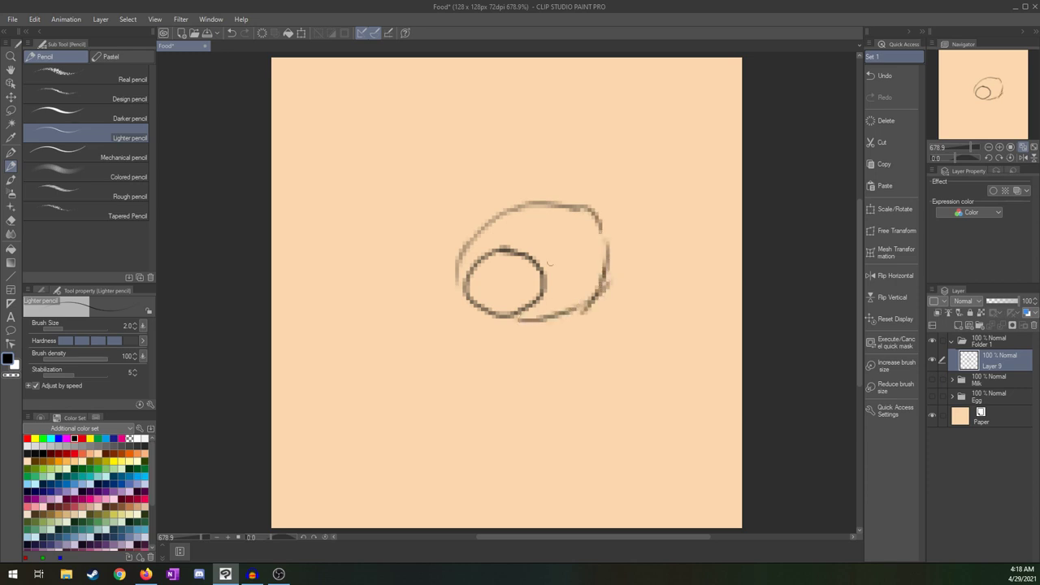
pyautogui.hotkey('ctrl', 'z')
pyautogui.hotkey('ctrl', 'z')
pyautogui.hotkey('ctrl', 'z')
pyautogui.hotkey('ctrl', 'z')
pyautogui.hotkey('ctrl', 'z')
pyautogui.hotkey('ctrl', 'z')
pyautogui.hotkey('ctrl', 'z')
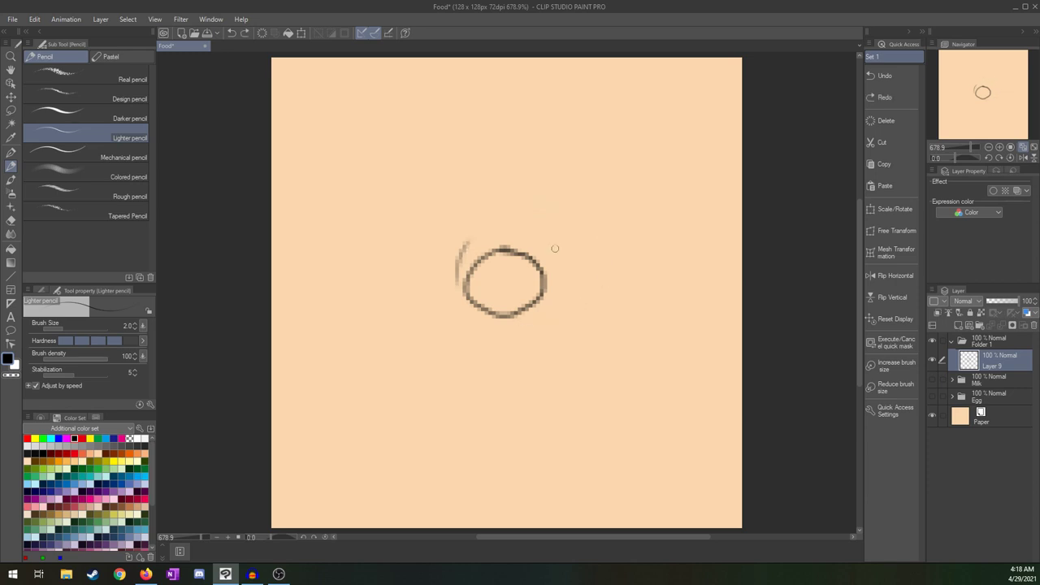
pyautogui.hotkey('ctrl', 'z')
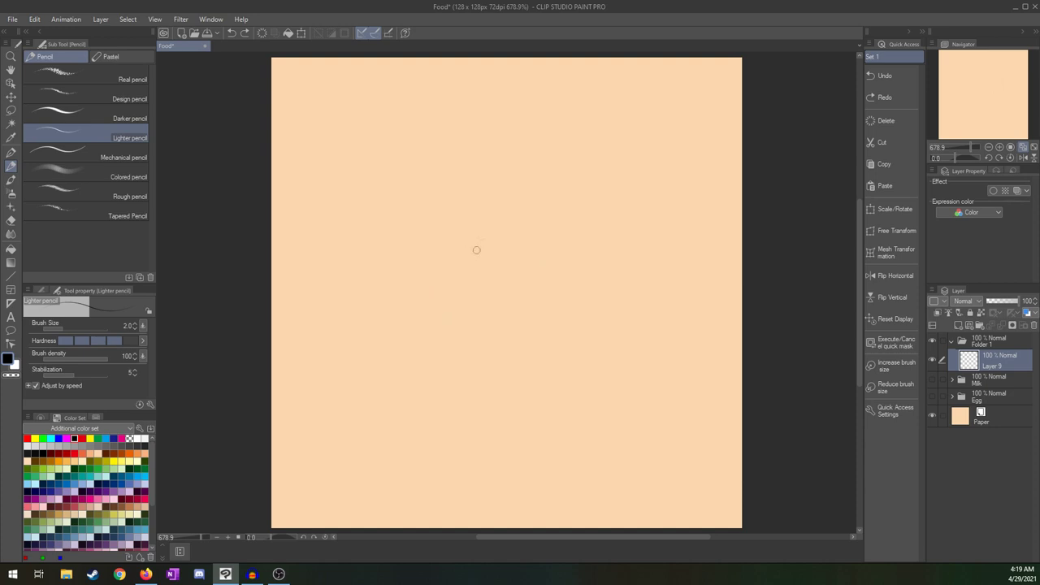
# - Try a squat pot outline with a slanted rim stroke, rounded sides and a flat base
pyautogui.moveTo(423, 246)
pyautogui.mouseDown()
pyautogui.moveTo(445, 274)
pyautogui.moveTo(449, 331)
pyautogui.moveTo(522, 314)
pyautogui.moveTo(504, 274)
pyautogui.mouseUp()
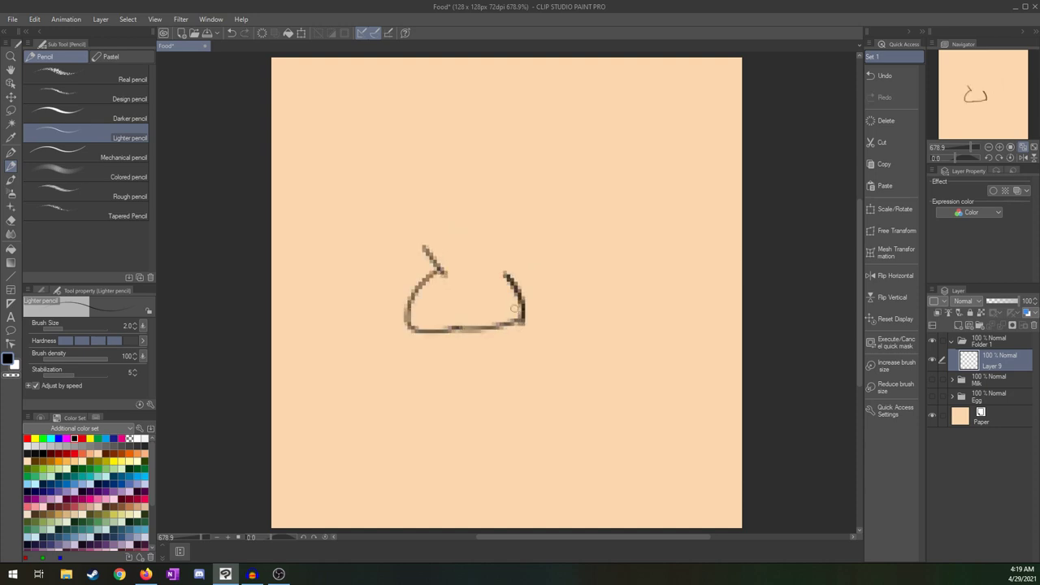
pyautogui.hotkey('ctrl', 'z')
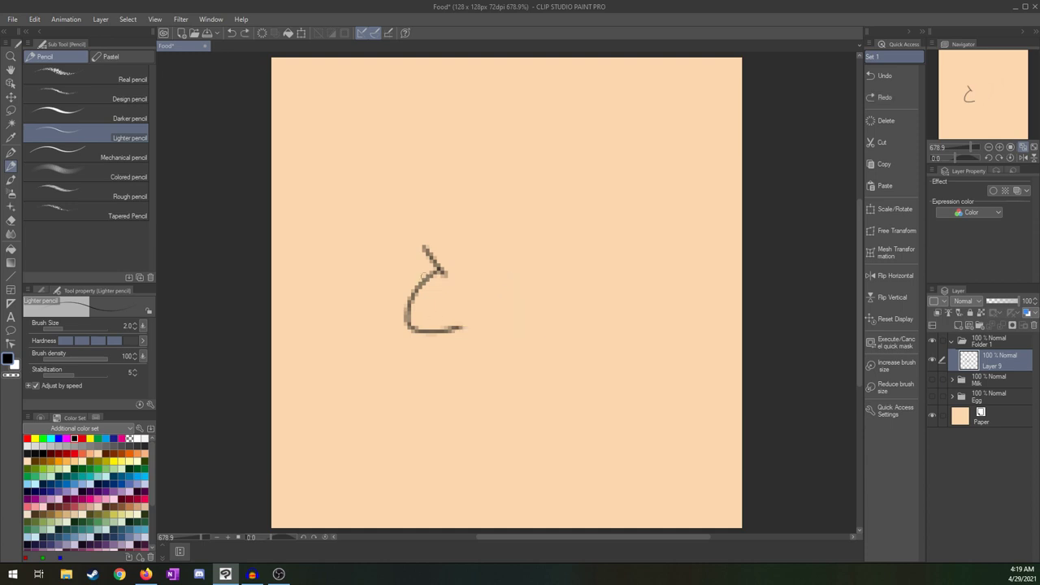
pyautogui.hotkey('ctrl', 'z')
pyautogui.hotkey('ctrl', 'z')
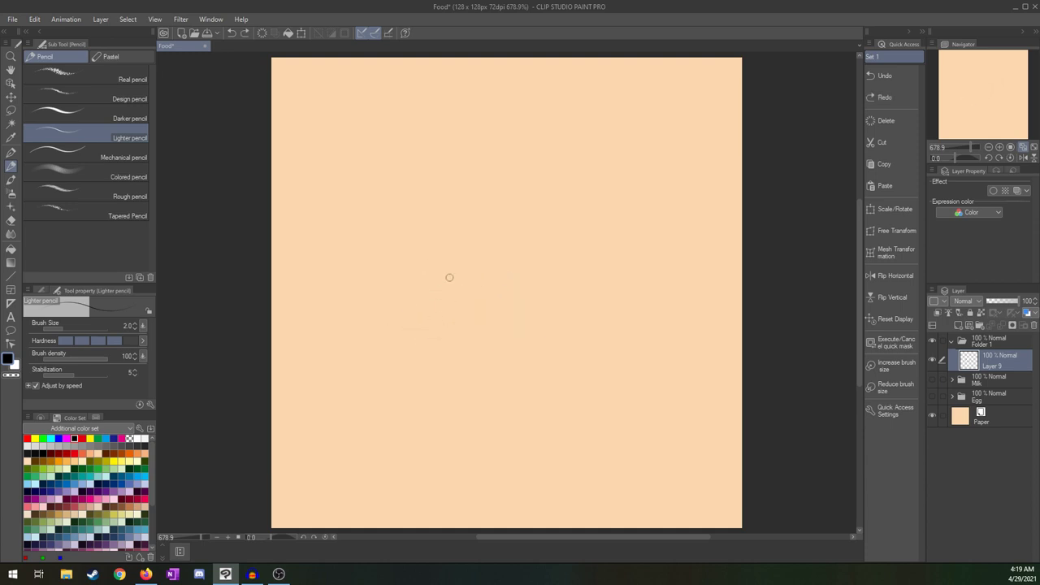
# - Sketch the base and slanted left side of an upright sack, and erase the side again
pyautogui.moveTo(448, 277)
pyautogui.mouseDown()
pyautogui.moveTo(404, 357)
pyautogui.moveTo(503, 373)
pyautogui.mouseUp()
pyautogui.moveTo(413, 348)
pyautogui.mouseDown()
pyautogui.moveTo(427, 361)
pyautogui.moveTo(403, 367)
pyautogui.moveTo(425, 354)
pyautogui.mouseUp()
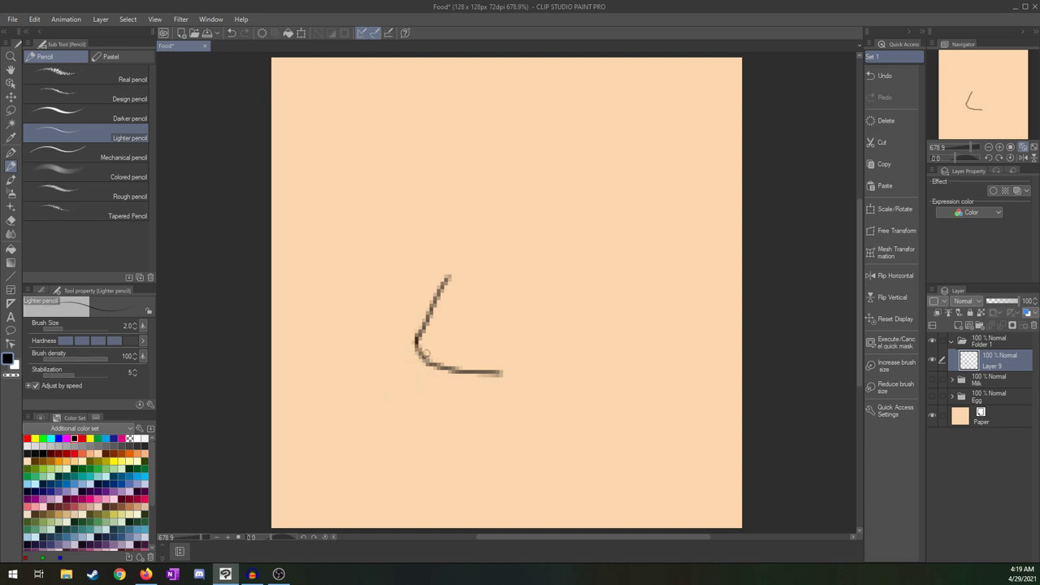
pyautogui.moveTo(499, 369); pyautogui.dragTo(530, 372)
pyautogui.moveTo(431, 308)
pyautogui.mouseDown()
pyautogui.moveTo(418, 362)
pyautogui.moveTo(460, 366)
pyautogui.mouseUp()
pyautogui.moveTo(418, 333)
pyautogui.mouseDown()
pyautogui.moveTo(439, 289)
pyautogui.moveTo(428, 299)
pyautogui.moveTo(454, 253)
pyautogui.mouseUp()
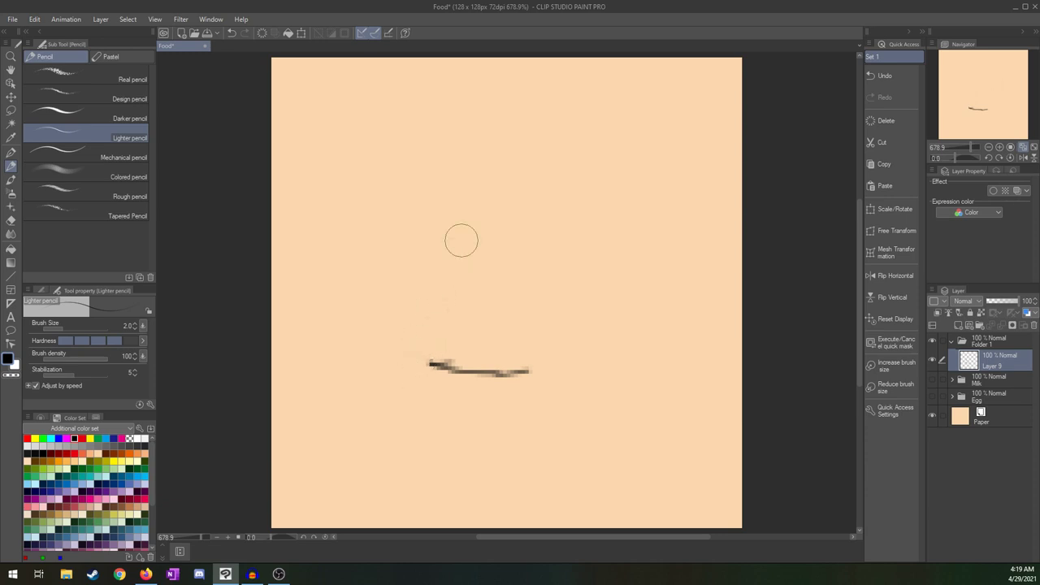
# - Redraw the sack's slanted left side, extend its base and add a wavy right side
pyautogui.moveTo(437, 365)
pyautogui.mouseDown()
pyautogui.moveTo(421, 324)
pyautogui.moveTo(420, 345)
pyautogui.moveTo(439, 286)
pyautogui.mouseUp()
pyautogui.hotkey('ctrl', 'z')
pyautogui.moveTo(416, 351); pyautogui.dragTo(445, 284)
pyautogui.moveTo(520, 367); pyautogui.dragTo(545, 369)
pyautogui.moveTo(543, 329)
pyautogui.mouseDown()
pyautogui.moveTo(556, 374)
pyautogui.moveTo(556, 269)
pyautogui.moveTo(548, 321)
pyautogui.moveTo(558, 371)
pyautogui.moveTo(550, 333)
pyautogui.mouseUp()
pyautogui.moveTo(420, 344)
pyautogui.mouseDown()
pyautogui.moveTo(433, 335)
pyautogui.moveTo(440, 273)
pyautogui.moveTo(464, 252)
pyautogui.moveTo(452, 270)
pyautogui.moveTo(446, 226)
pyautogui.moveTo(462, 236)
pyautogui.mouseUp()
pyautogui.hotkey('ctrl', 'z')
pyautogui.hotkey('ctrl', 'z')
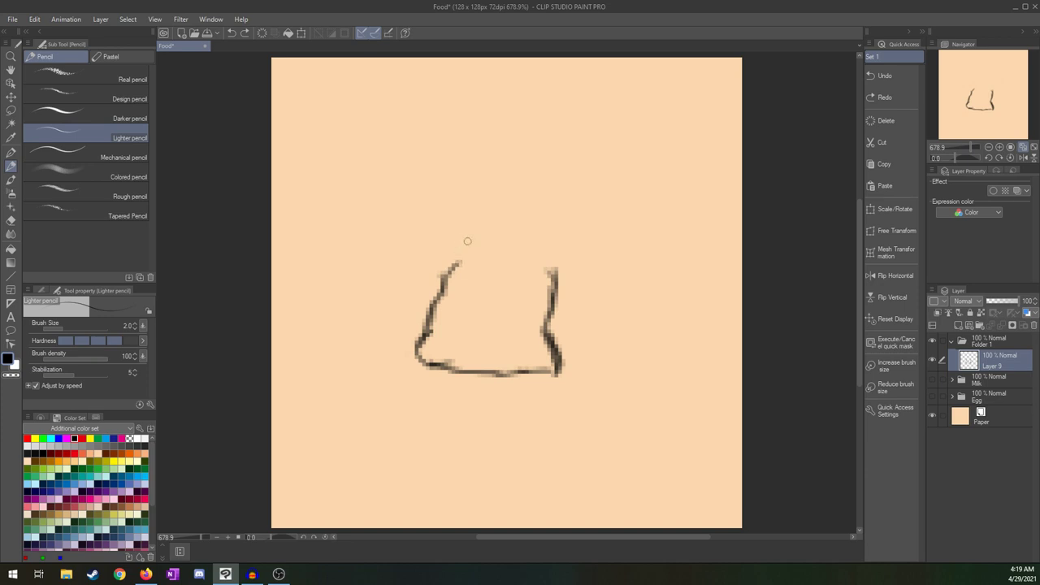
# - Sketch the sack's short neck and oval opening, with a pointed corner on the right
pyautogui.moveTo(476, 227)
pyautogui.mouseDown()
pyautogui.moveTo(484, 224)
pyautogui.moveTo(457, 238)
pyautogui.moveTo(528, 221)
pyautogui.moveTo(553, 237)
pyautogui.moveTo(518, 252)
pyautogui.moveTo(457, 242)
pyautogui.moveTo(471, 268)
pyautogui.moveTo(479, 260)
pyautogui.moveTo(458, 261)
pyautogui.mouseUp()
pyautogui.hotkey('ctrl', 'z')
pyautogui.hotkey('ctrl', 'z')
pyautogui.hotkey('ctrl', 'z')
pyautogui.hotkey('ctrl', 'z')
pyautogui.hotkey('ctrl', 'z')
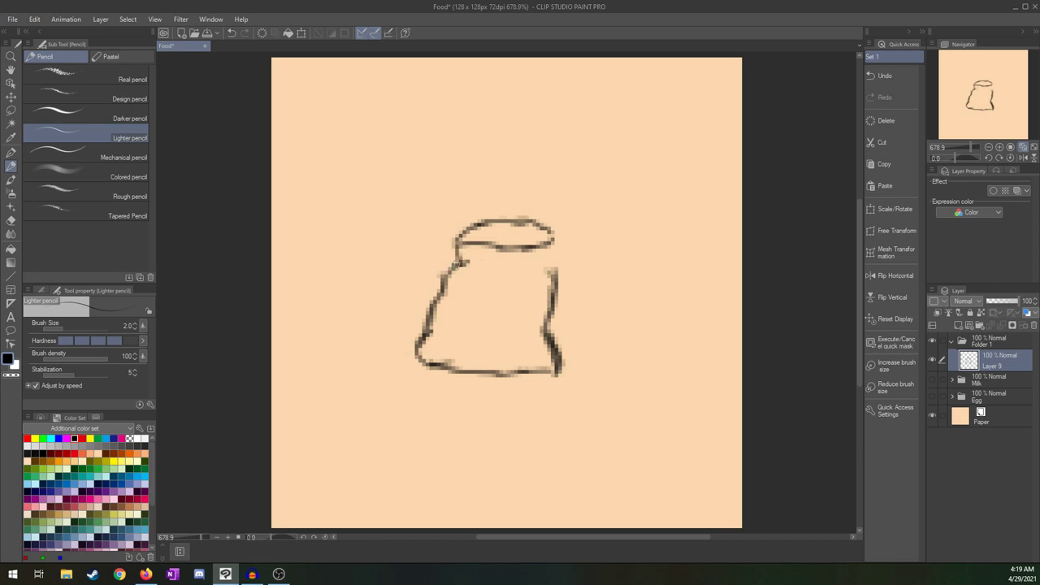
pyautogui.moveTo(554, 240); pyautogui.dragTo(551, 289)
pyautogui.moveTo(568, 234)
pyautogui.mouseDown()
pyautogui.moveTo(551, 291)
pyautogui.moveTo(576, 237)
pyautogui.moveTo(558, 241)
pyautogui.mouseUp()
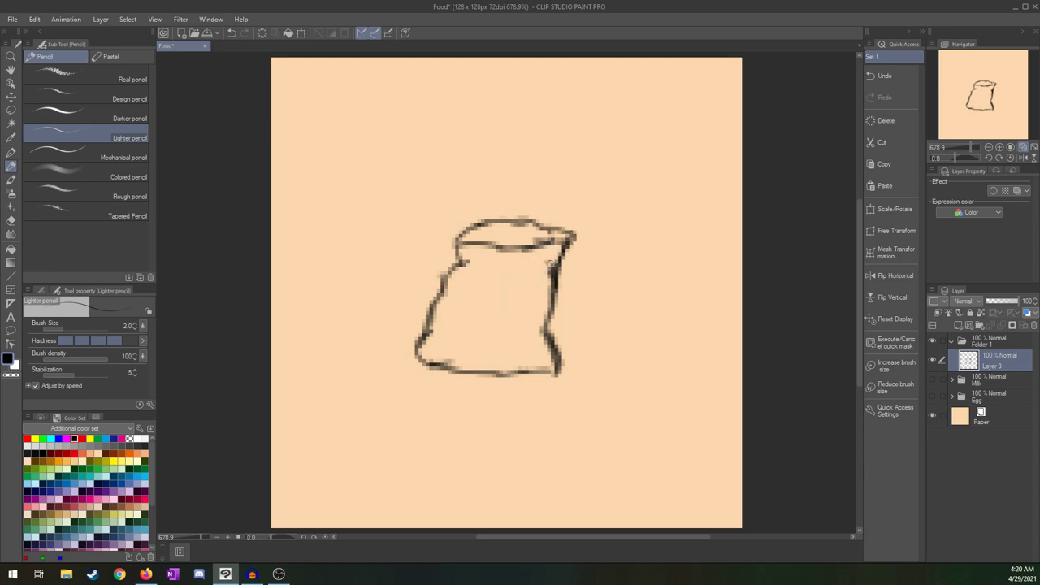
# - Try a curved loop beside the sack's right side, and draw a curved line across its neck
pyautogui.moveTo(548, 262)
pyautogui.mouseDown()
pyautogui.moveTo(569, 273)
pyautogui.moveTo(559, 343)
pyautogui.moveTo(561, 268)
pyautogui.moveTo(572, 292)
pyautogui.mouseUp()
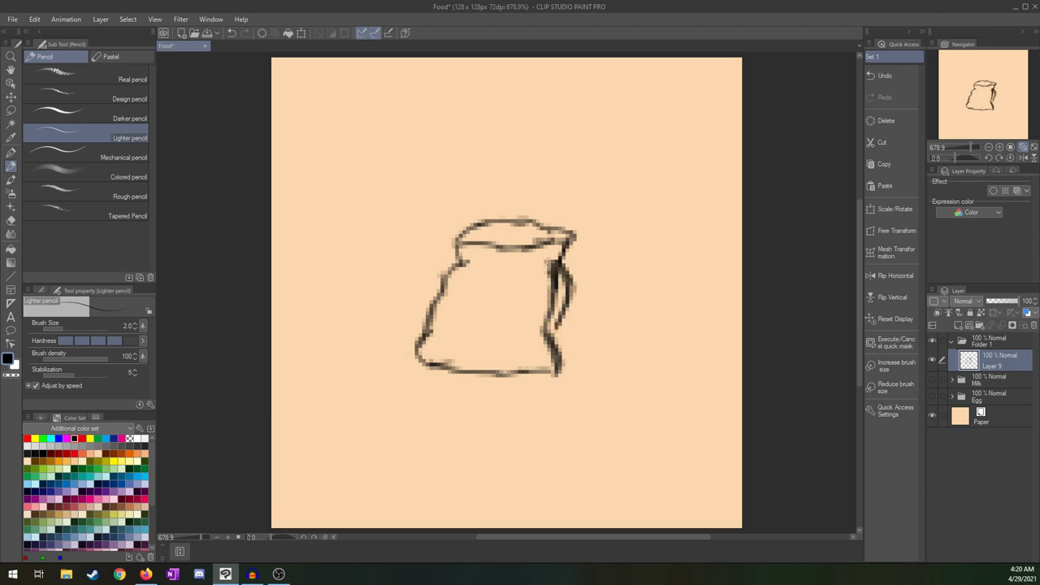
pyautogui.hotkey('ctrl', 'z')
pyautogui.hotkey('ctrl', 'z')
pyautogui.moveTo(458, 262)
pyautogui.mouseDown()
pyautogui.moveTo(507, 274)
pyautogui.moveTo(547, 262)
pyautogui.mouseUp()
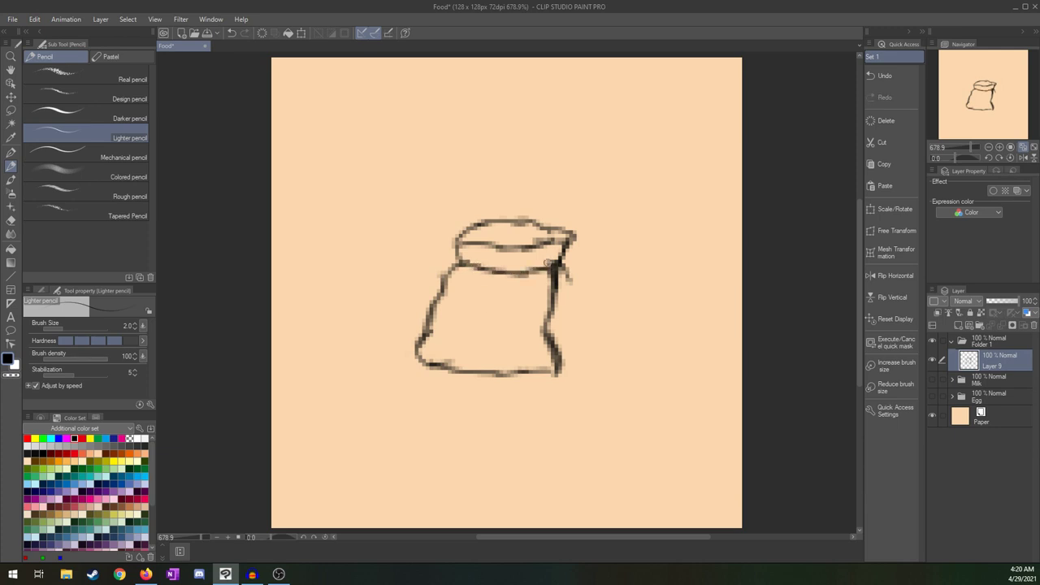
pyautogui.moveTo(467, 260); pyautogui.dragTo(451, 267)
# - Scale the sack sketch up to 160% and centre it on the canvas
pyautogui.click(894, 209)
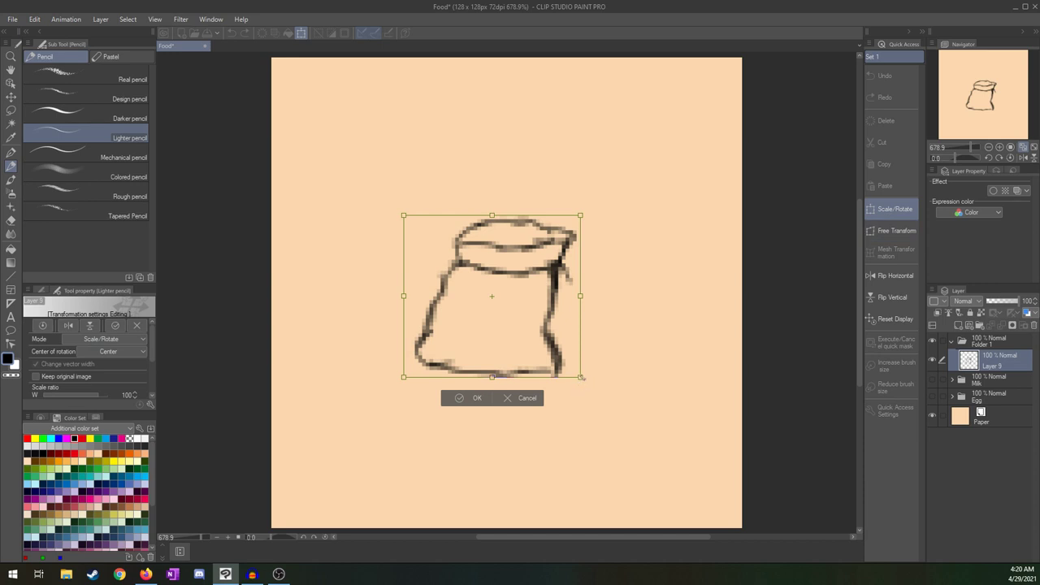
pyautogui.moveTo(578, 380); pyautogui.dragTo(664, 462)
pyautogui.moveTo(615, 404)
pyautogui.mouseDown()
pyautogui.moveTo(552, 330)
pyautogui.moveTo(569, 359)
pyautogui.moveTo(579, 350)
pyautogui.mouseUp()
pyautogui.moveTo(332, 443); pyautogui.dragTo(334, 451)
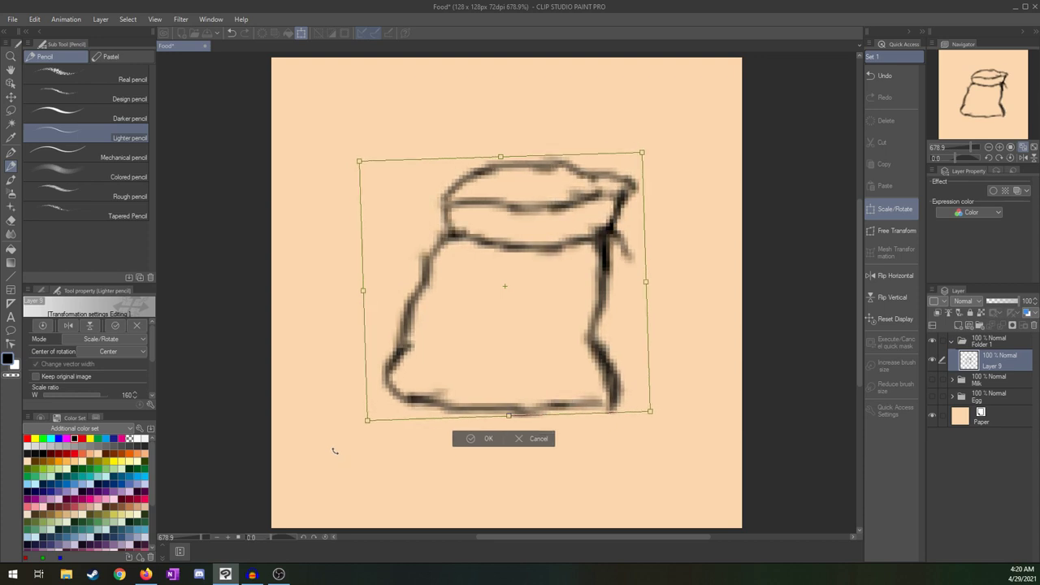
pyautogui.hotkey('ctrl', 'z')
pyautogui.click(470, 439)
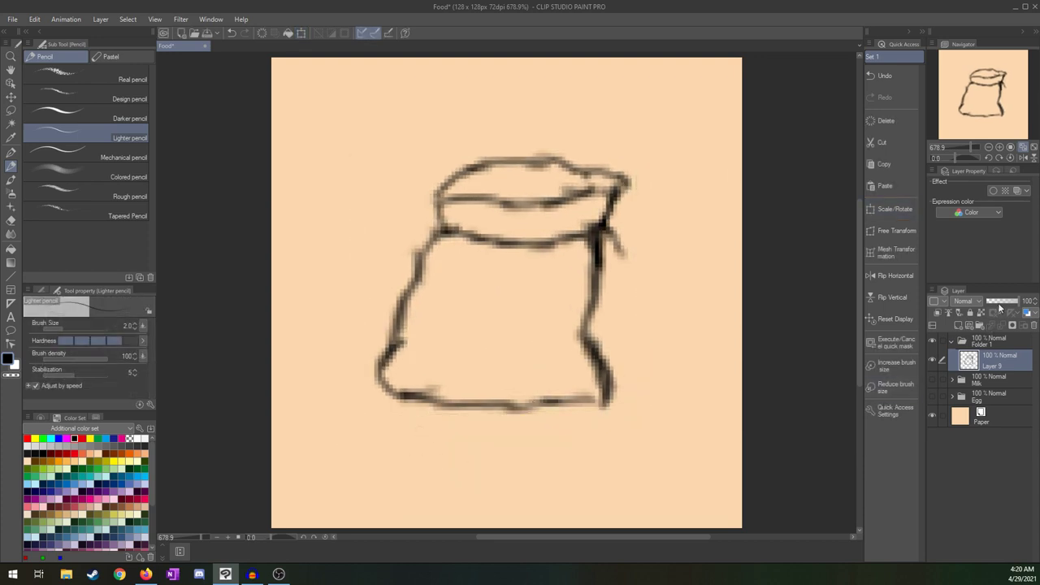
# - Lower the sack sketch layer's opacity to 55% and add a new layer above it
pyautogui.click(1001, 302)
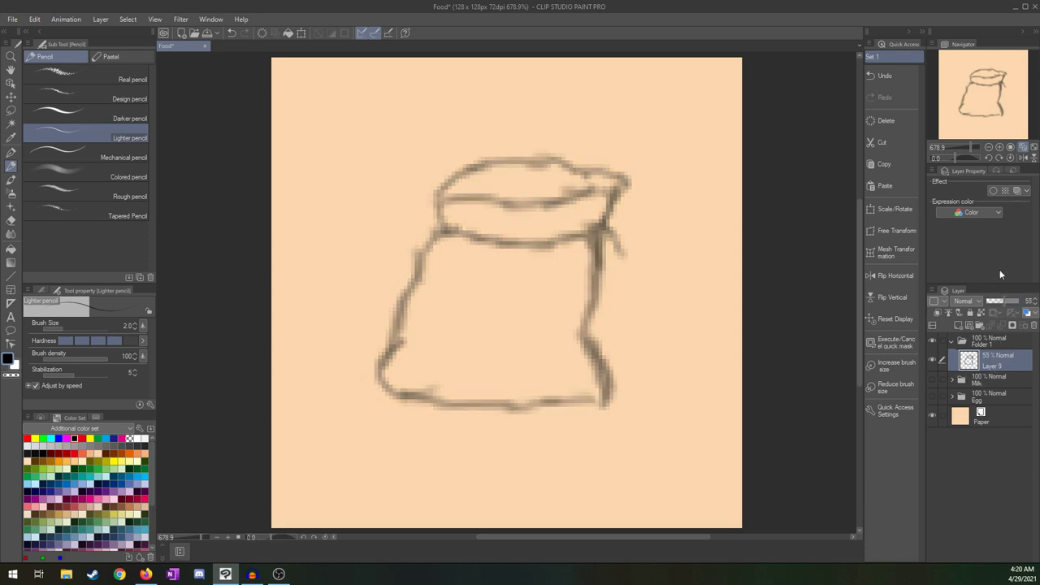
pyautogui.click(959, 325)
# - Trace the sack's left side and neck on the new layer, undoing the strokes along the opening's front edge
pyautogui.moveTo(400, 340)
pyautogui.mouseDown()
pyautogui.moveTo(376, 381)
pyautogui.moveTo(388, 393)
pyautogui.mouseUp()
pyautogui.moveTo(393, 328)
pyautogui.mouseDown()
pyautogui.moveTo(440, 230)
pyautogui.moveTo(429, 200)
pyautogui.moveTo(433, 241)
pyautogui.moveTo(453, 225)
pyautogui.moveTo(435, 201)
pyautogui.moveTo(447, 238)
pyautogui.moveTo(433, 199)
pyautogui.moveTo(442, 193)
pyautogui.moveTo(567, 203)
pyautogui.mouseUp()
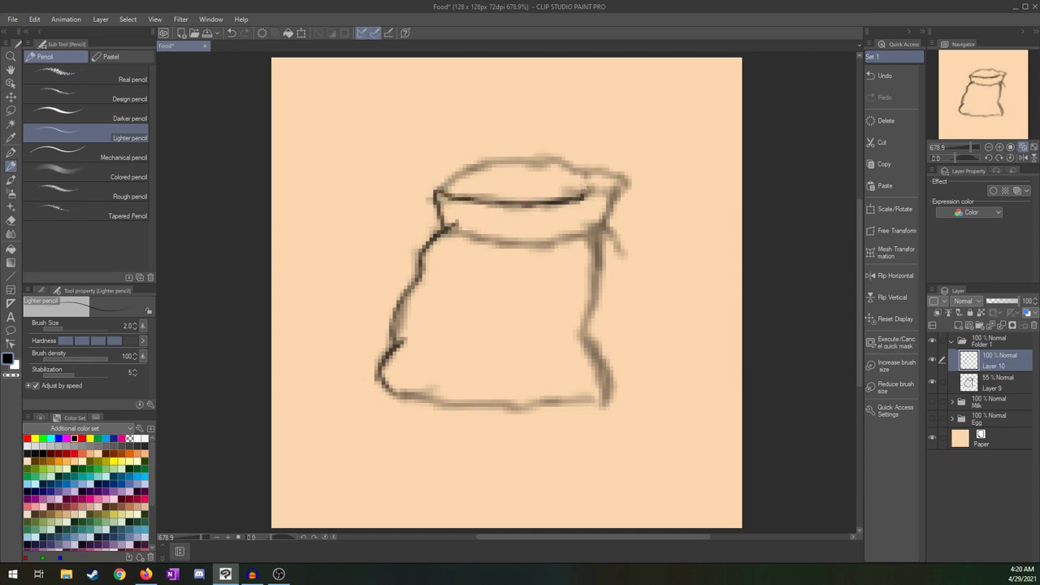
pyautogui.hotkey('ctrl', 'z')
pyautogui.hotkey('ctrl', 'z')
pyautogui.hotkey('ctrl', 'z')
pyautogui.hotkey('ctrl', 'z')
pyautogui.hotkey('ctrl', 'z')
pyautogui.hotkey('ctrl', 'z')
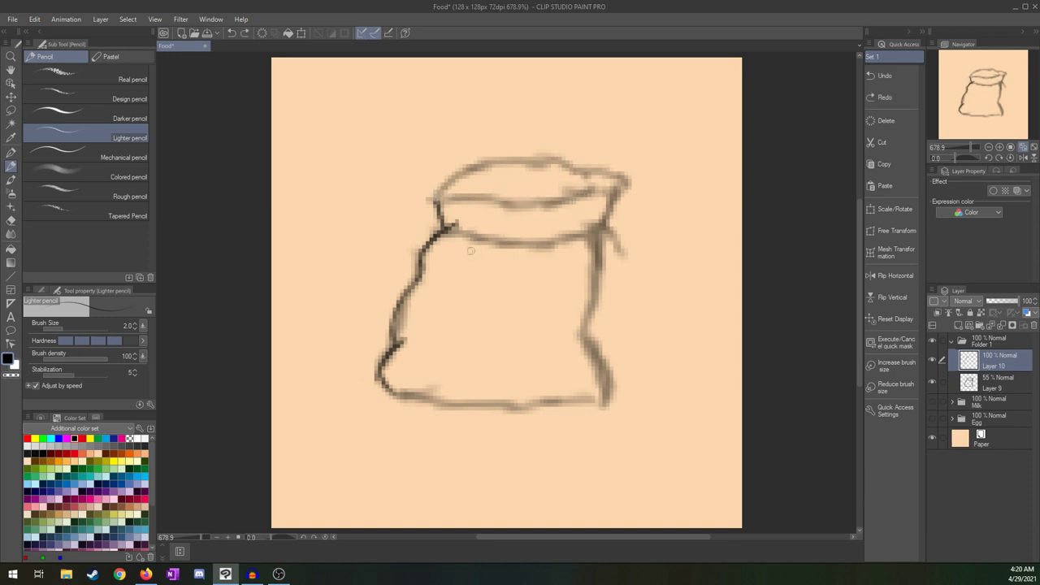
# - Redraw the crease where the left side meets the neck and darken the neck's left edge
pyautogui.moveTo(443, 234)
pyautogui.mouseDown()
pyautogui.moveTo(424, 253)
pyautogui.moveTo(472, 222)
pyautogui.mouseUp()
pyautogui.hotkey('ctrl', 'z')
pyautogui.hotkey('ctrl', 'z')
pyautogui.hotkey('ctrl', 'z')
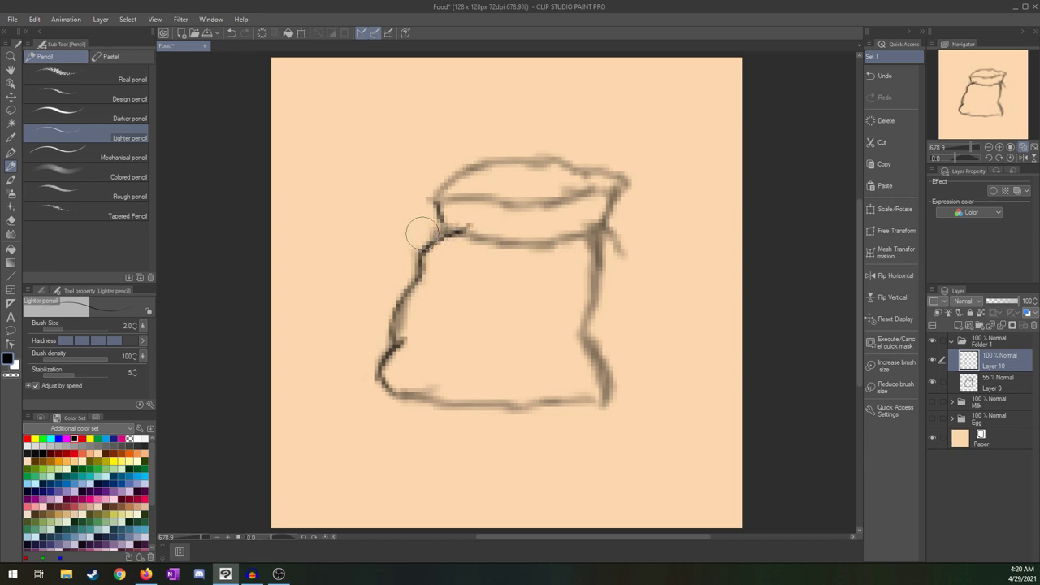
pyautogui.moveTo(438, 202)
pyautogui.mouseDown()
pyautogui.moveTo(450, 235)
pyautogui.moveTo(467, 226)
pyautogui.moveTo(432, 193)
pyautogui.mouseUp()
# - Trace the top of the sack's right side, and try strokes for the neck line and right neck edge
pyautogui.moveTo(601, 232); pyautogui.dragTo(598, 273)
pyautogui.moveTo(456, 232)
pyautogui.mouseDown()
pyautogui.moveTo(575, 240)
pyautogui.moveTo(595, 233)
pyautogui.moveTo(624, 187)
pyautogui.mouseUp()
pyautogui.hotkey('ctrl', 'z')
pyautogui.hotkey('ctrl', 'z')
pyautogui.hotkey('ctrl', 'z')
pyautogui.hotkey('ctrl', 'z')
pyautogui.hotkey('ctrl', 'z')
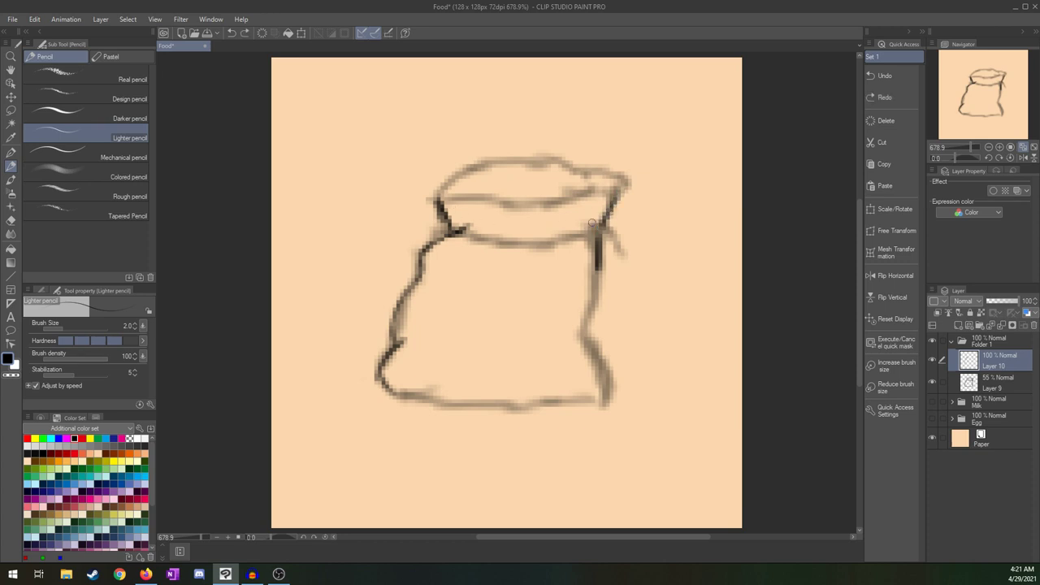
# - Trace the sack's opening, ruffled base and right side to complete the outline
pyautogui.moveTo(599, 225); pyautogui.dragTo(614, 203)
pyautogui.moveTo(455, 200)
pyautogui.mouseDown()
pyautogui.moveTo(564, 208)
pyautogui.moveTo(626, 187)
pyautogui.moveTo(470, 178)
pyautogui.moveTo(510, 174)
pyautogui.moveTo(572, 173)
pyautogui.moveTo(619, 191)
pyautogui.mouseUp()
pyautogui.moveTo(391, 389)
pyautogui.mouseDown()
pyautogui.moveTo(443, 396)
pyautogui.moveTo(446, 382)
pyautogui.mouseUp()
pyautogui.moveTo(431, 398); pyautogui.dragTo(606, 401)
pyautogui.moveTo(599, 264)
pyautogui.mouseDown()
pyautogui.moveTo(581, 334)
pyautogui.moveTo(608, 381)
pyautogui.moveTo(607, 400)
pyautogui.mouseUp()
pyautogui.moveTo(390, 358); pyautogui.dragTo(382, 390)
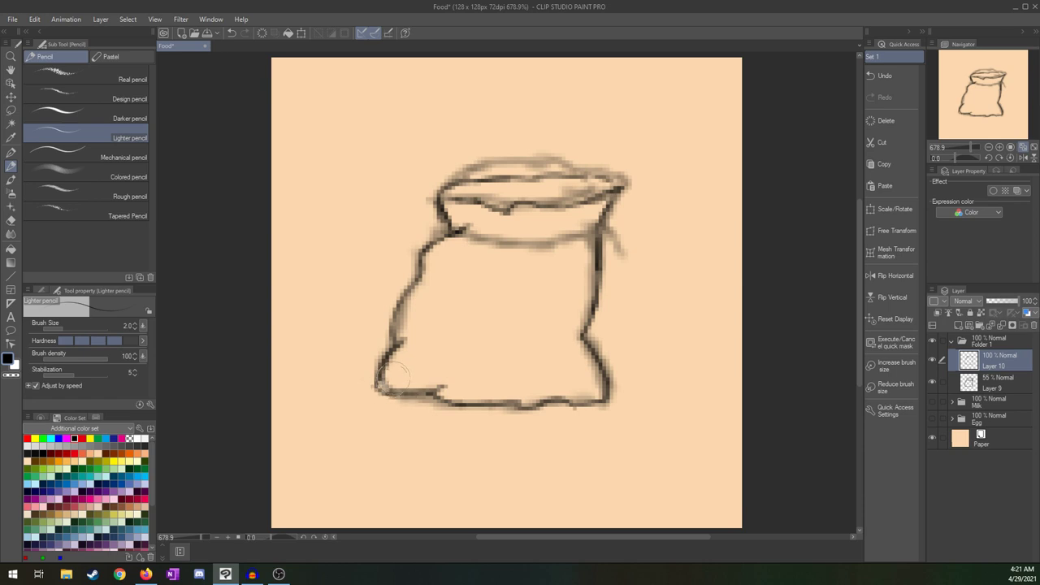
# - Hide the rough sketch layer, reinforce the right neck edge and erase the opening's wavy front edge
pyautogui.click(932, 381)
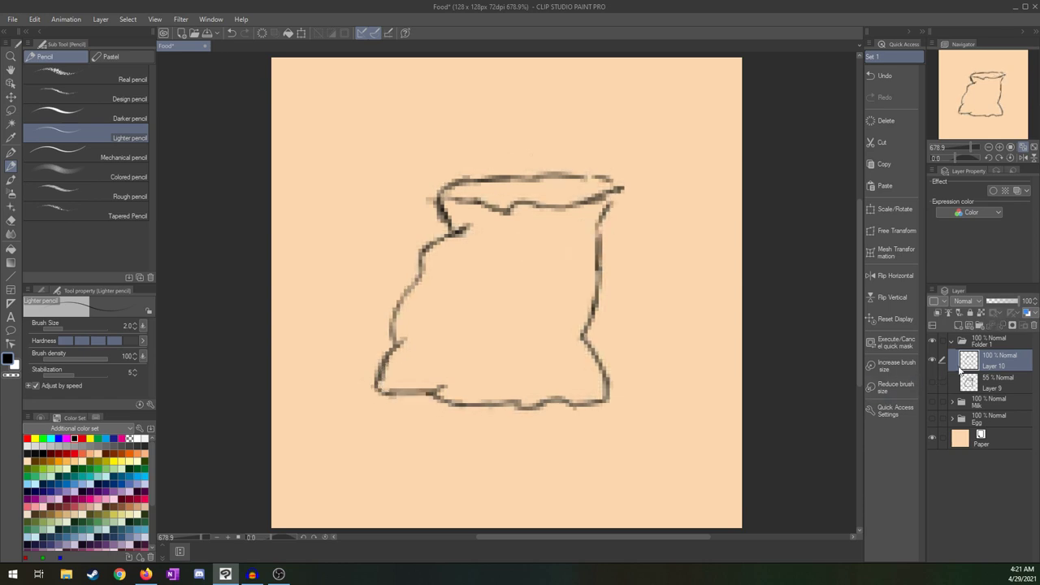
pyautogui.moveTo(620, 187); pyautogui.dragTo(600, 225)
pyautogui.moveTo(509, 211)
pyautogui.mouseDown()
pyautogui.moveTo(472, 211)
pyautogui.moveTo(611, 189)
pyautogui.mouseUp()
pyautogui.moveTo(479, 207); pyautogui.dragTo(574, 213)
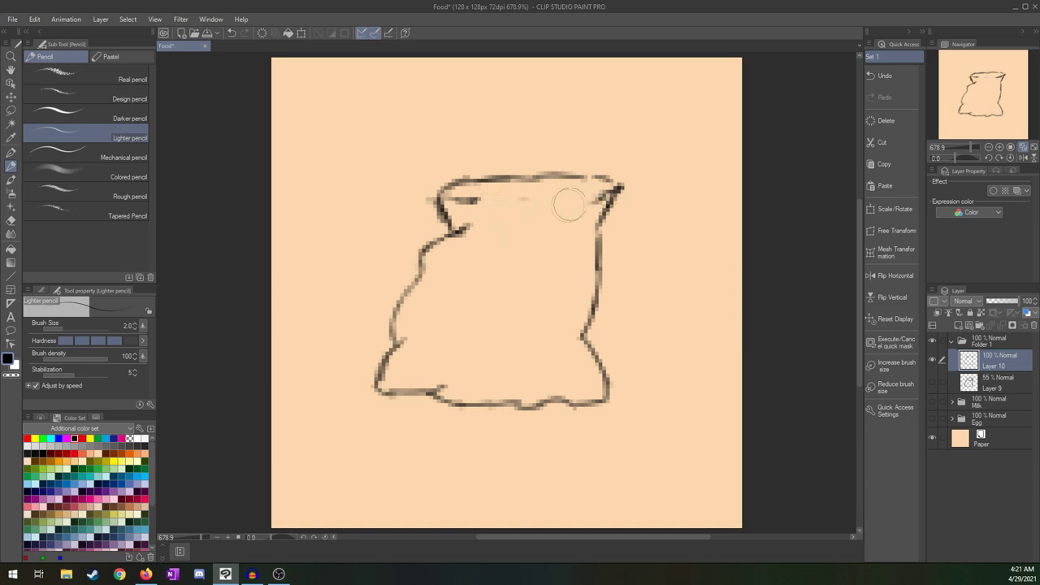
# - Try a deep V-shaped front edge for the sack's opening
pyautogui.moveTo(449, 199)
pyautogui.mouseDown()
pyautogui.moveTo(474, 209)
pyautogui.moveTo(510, 256)
pyautogui.moveTo(506, 243)
pyautogui.moveTo(535, 254)
pyautogui.moveTo(616, 189)
pyautogui.mouseUp()
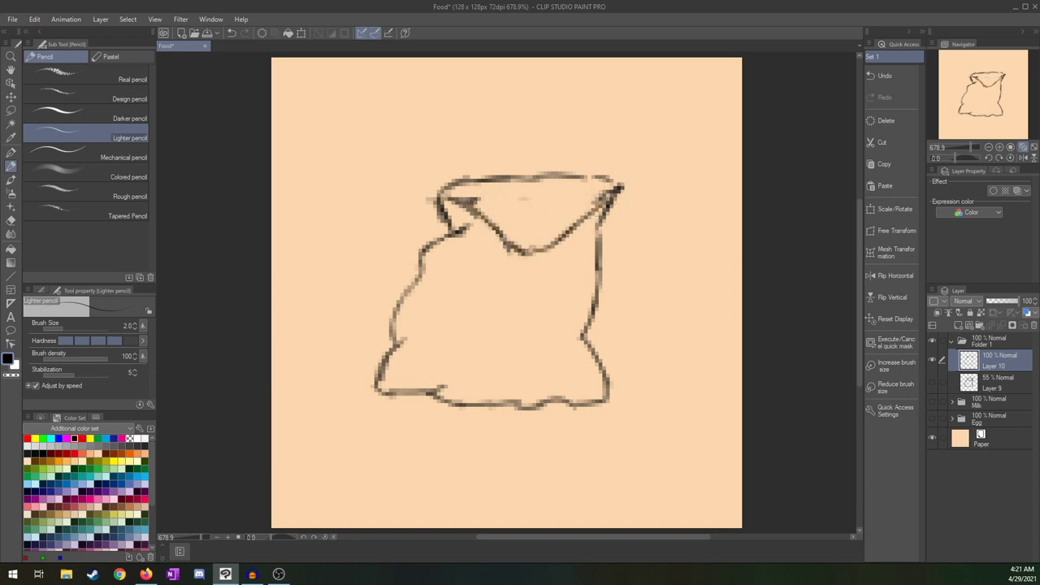
pyautogui.hotkey('ctrl', 'z')
pyautogui.hotkey('ctrl', 'z')
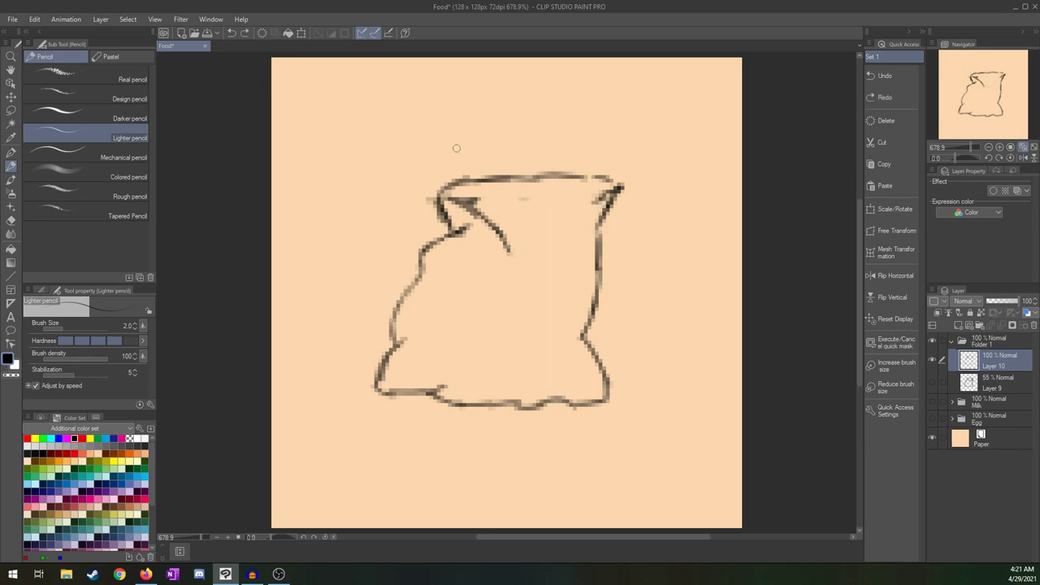
# - Draw a shallower folded front edge on the opening and erase the stray marks around it
pyautogui.moveTo(505, 254)
pyautogui.mouseDown()
pyautogui.moveTo(487, 228)
pyautogui.moveTo(492, 234)
pyautogui.moveTo(457, 218)
pyautogui.moveTo(486, 242)
pyautogui.moveTo(549, 225)
pyautogui.moveTo(618, 188)
pyautogui.mouseUp()
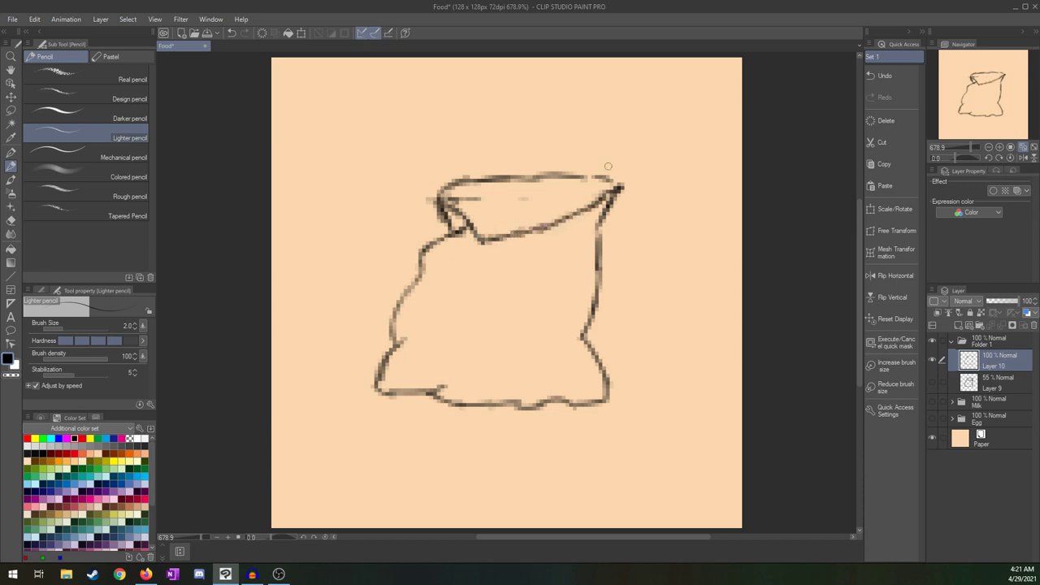
pyautogui.moveTo(525, 197)
pyautogui.mouseDown()
pyautogui.moveTo(434, 195)
pyautogui.moveTo(430, 209)
pyautogui.moveTo(459, 198)
pyautogui.moveTo(446, 240)
pyautogui.mouseUp()
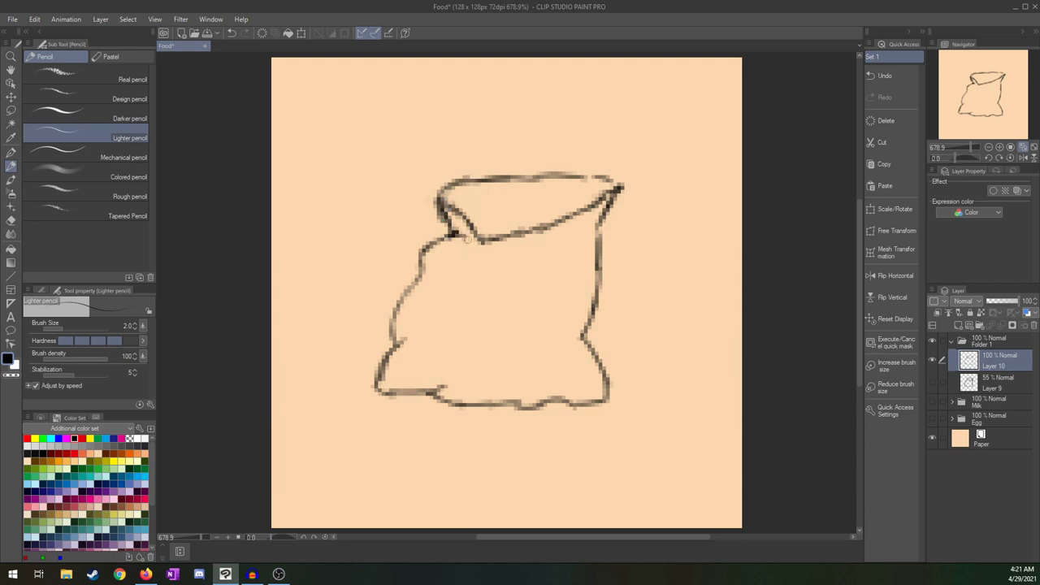
# - Draw the neck line below the opening's fold and a crease inside the sack's upper right side
pyautogui.moveTo(506, 241)
pyautogui.mouseDown()
pyautogui.moveTo(577, 234)
pyautogui.moveTo(608, 214)
pyautogui.moveTo(584, 286)
pyautogui.mouseUp()
pyautogui.hotkey('ctrl', 'z')
pyautogui.hotkey('ctrl', 'z')
pyautogui.moveTo(600, 231)
pyautogui.mouseDown()
pyautogui.moveTo(606, 255)
pyautogui.moveTo(592, 271)
pyautogui.mouseUp()
pyautogui.hotkey('ctrl', 'z')
pyautogui.moveTo(590, 249)
pyautogui.mouseDown()
pyautogui.moveTo(585, 298)
pyautogui.moveTo(585, 258)
pyautogui.mouseUp()
# - Add a short crease at the right-side indent and fold lines across the middle of the sack
pyautogui.moveTo(583, 337); pyautogui.dragTo(559, 349)
pyautogui.moveTo(424, 278)
pyautogui.mouseDown()
pyautogui.moveTo(447, 299)
pyautogui.moveTo(507, 294)
pyautogui.moveTo(508, 308)
pyautogui.moveTo(487, 319)
pyautogui.mouseUp()
pyautogui.hotkey('ctrl', 'z')
pyautogui.hotkey('ctrl', 'z')
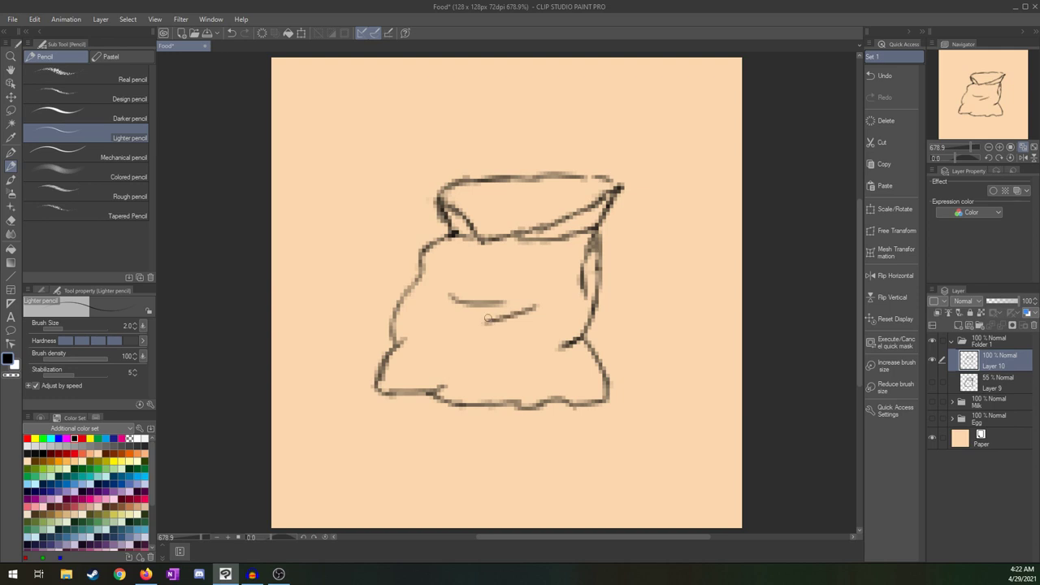
# - Redraw the sack's opening with a lower, flatter rim, an inner back edge and a V-shaped front fold
pyautogui.moveTo(469, 215)
pyautogui.mouseDown()
pyautogui.moveTo(573, 213)
pyautogui.moveTo(469, 215)
pyautogui.mouseUp()
pyautogui.moveTo(595, 175)
pyautogui.mouseDown()
pyautogui.moveTo(450, 191)
pyautogui.moveTo(449, 182)
pyautogui.moveTo(469, 208)
pyautogui.moveTo(448, 203)
pyautogui.moveTo(537, 188)
pyautogui.moveTo(503, 195)
pyautogui.moveTo(612, 197)
pyautogui.mouseUp()
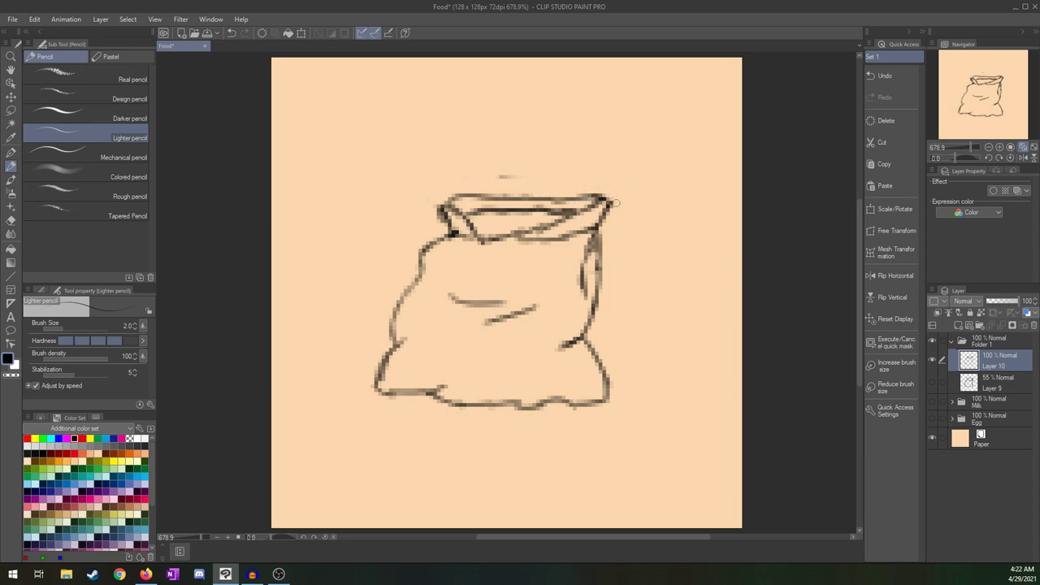
pyautogui.moveTo(574, 210)
pyautogui.mouseDown()
pyautogui.moveTo(520, 242)
pyautogui.moveTo(483, 242)
pyautogui.moveTo(528, 220)
pyautogui.moveTo(531, 230)
pyautogui.moveTo(507, 236)
pyautogui.mouseUp()
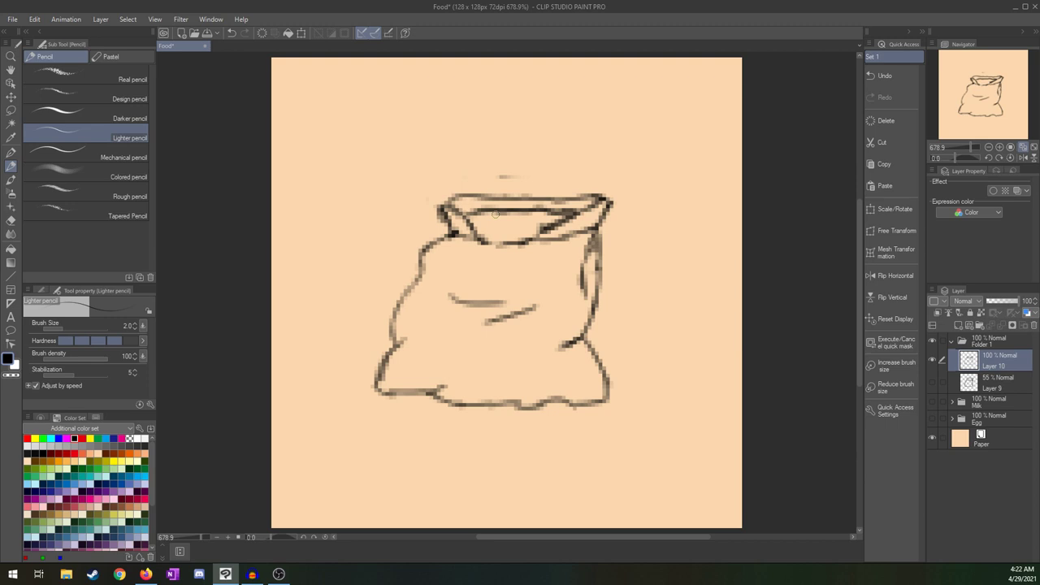
pyautogui.moveTo(443, 208)
pyautogui.mouseDown()
pyautogui.moveTo(492, 248)
pyautogui.moveTo(537, 246)
pyautogui.moveTo(560, 213)
pyautogui.mouseUp()
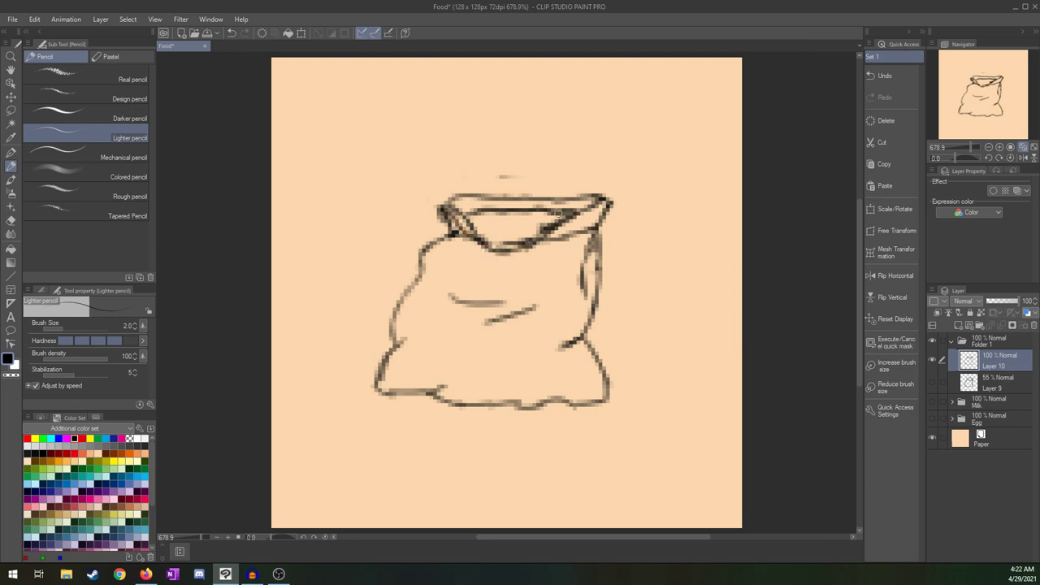
pyautogui.moveTo(486, 235)
pyautogui.mouseDown()
pyautogui.moveTo(464, 216)
pyautogui.moveTo(530, 224)
pyautogui.mouseUp()
# - Erase the middle of the sack's bottom edge and draw three small spilled piles along the base
pyautogui.moveTo(460, 390)
pyautogui.mouseDown()
pyautogui.moveTo(484, 401)
pyautogui.moveTo(520, 399)
pyautogui.mouseUp()
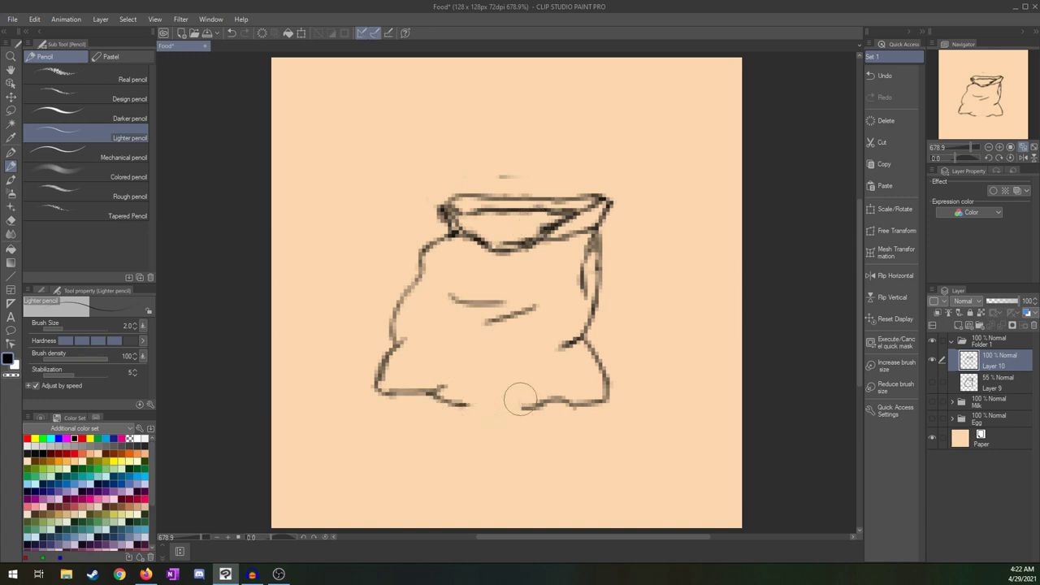
pyautogui.moveTo(455, 421)
pyautogui.mouseDown()
pyautogui.moveTo(509, 385)
pyautogui.moveTo(539, 423)
pyautogui.moveTo(453, 421)
pyautogui.mouseUp()
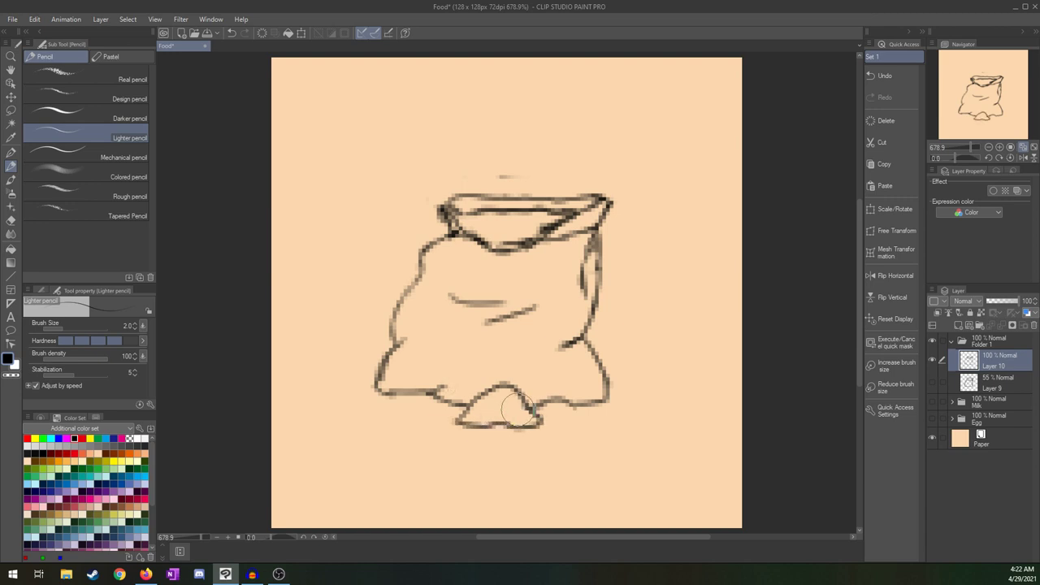
pyautogui.click(540, 426)
pyautogui.moveTo(521, 435)
pyautogui.mouseDown()
pyautogui.moveTo(525, 422)
pyautogui.moveTo(557, 415)
pyautogui.moveTo(552, 440)
pyautogui.moveTo(520, 439)
pyautogui.mouseUp()
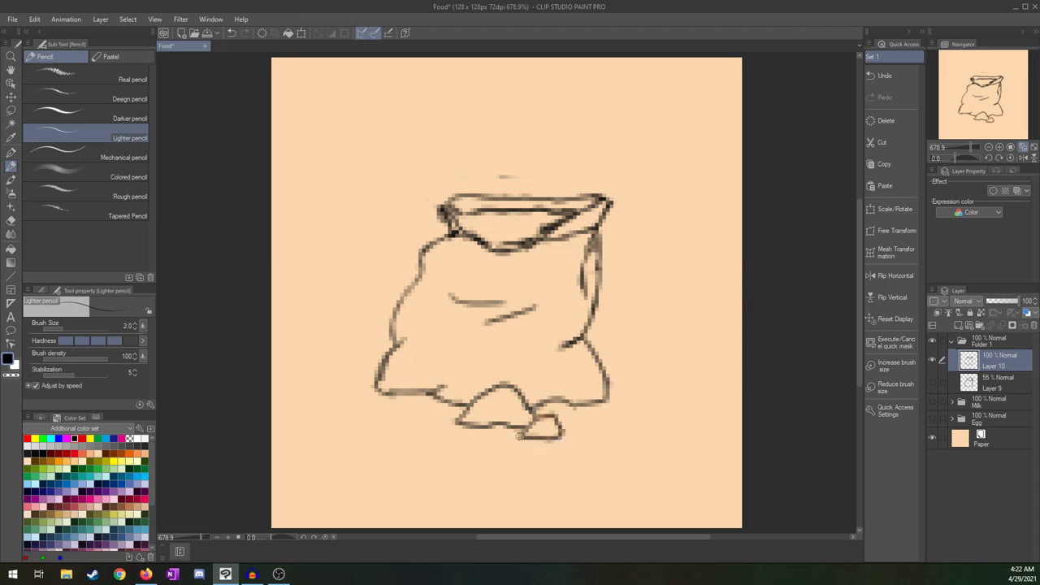
pyautogui.moveTo(410, 388)
pyautogui.mouseDown()
pyautogui.moveTo(402, 405)
pyautogui.moveTo(413, 383)
pyautogui.moveTo(421, 410)
pyautogui.moveTo(387, 410)
pyautogui.moveTo(413, 382)
pyautogui.moveTo(424, 408)
pyautogui.moveTo(380, 408)
pyautogui.mouseUp()
pyautogui.hotkey('ctrl', 'z')
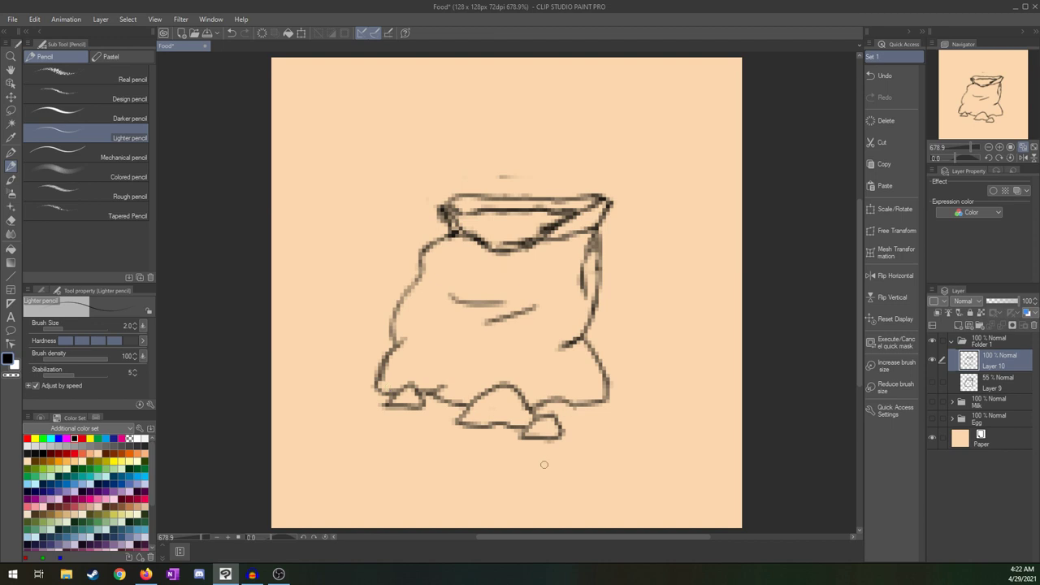
pyautogui.moveTo(388, 410)
pyautogui.mouseDown()
pyautogui.moveTo(427, 406)
pyautogui.moveTo(430, 384)
pyautogui.moveTo(416, 382)
pyautogui.moveTo(423, 391)
pyautogui.mouseUp()
# - Scale the sack sketch up slightly and reposition it higher on the canvas
pyautogui.click(896, 208)
pyautogui.moveTo(530, 353)
pyautogui.mouseDown()
pyautogui.moveTo(539, 325)
pyautogui.moveTo(540, 345)
pyautogui.mouseUp()
pyautogui.moveTo(613, 421); pyautogui.dragTo(634, 444)
pyautogui.moveTo(580, 389)
pyautogui.mouseDown()
pyautogui.moveTo(568, 371)
pyautogui.moveTo(592, 407)
pyautogui.mouseUp()
pyautogui.click(480, 459)
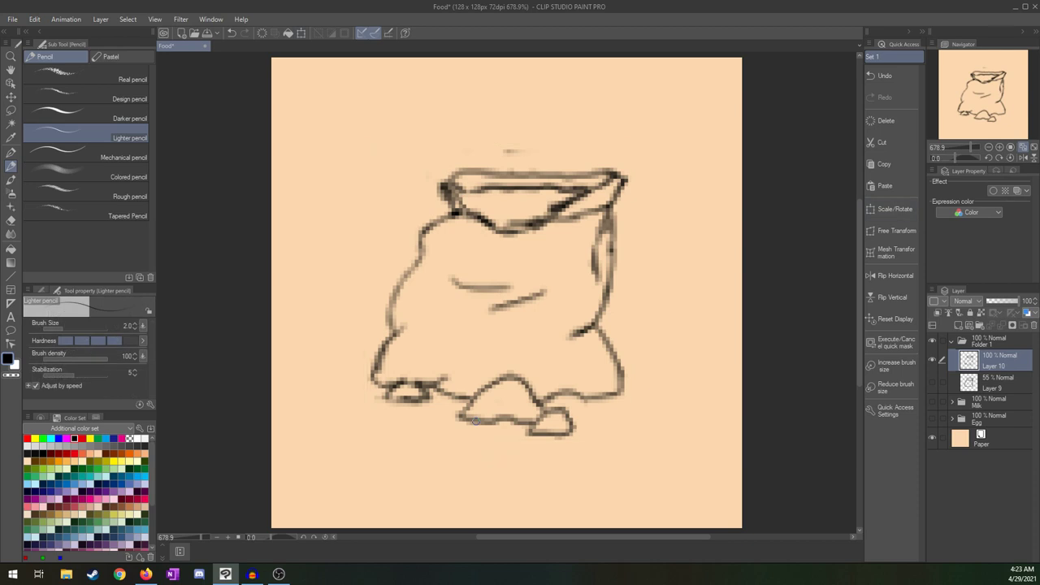
pyautogui.click(890, 231)
pyautogui.moveTo(659, 294); pyautogui.dragTo(595, 290)
pyautogui.click(512, 460)
# - Enlarge the sack sketch a little more and centre it on the canvas
pyautogui.click(902, 209)
pyautogui.moveTo(552, 330); pyautogui.dragTo(552, 323)
pyautogui.press('Left')
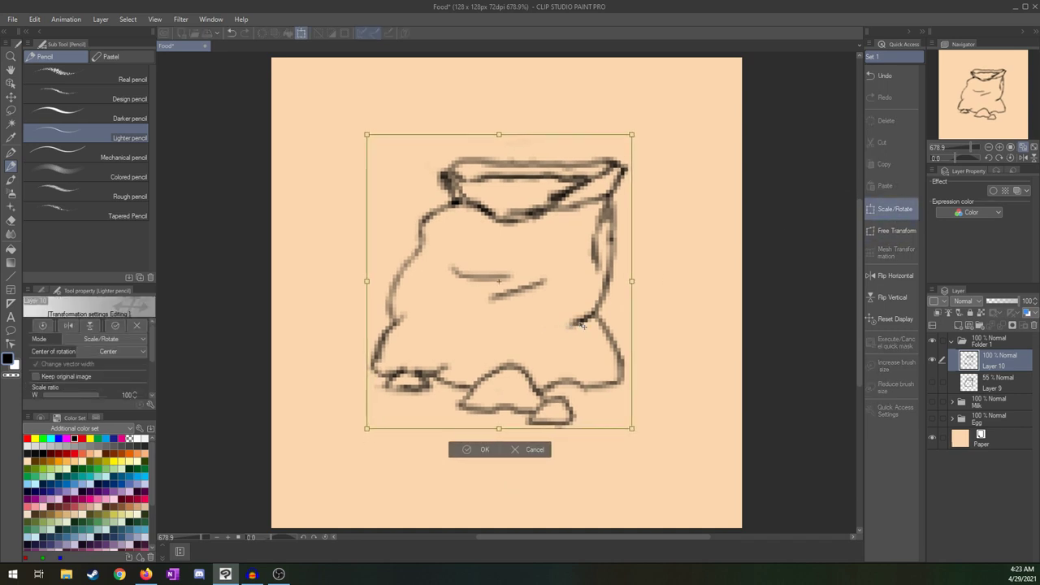
pyautogui.moveTo(555, 352); pyautogui.dragTo(554, 360)
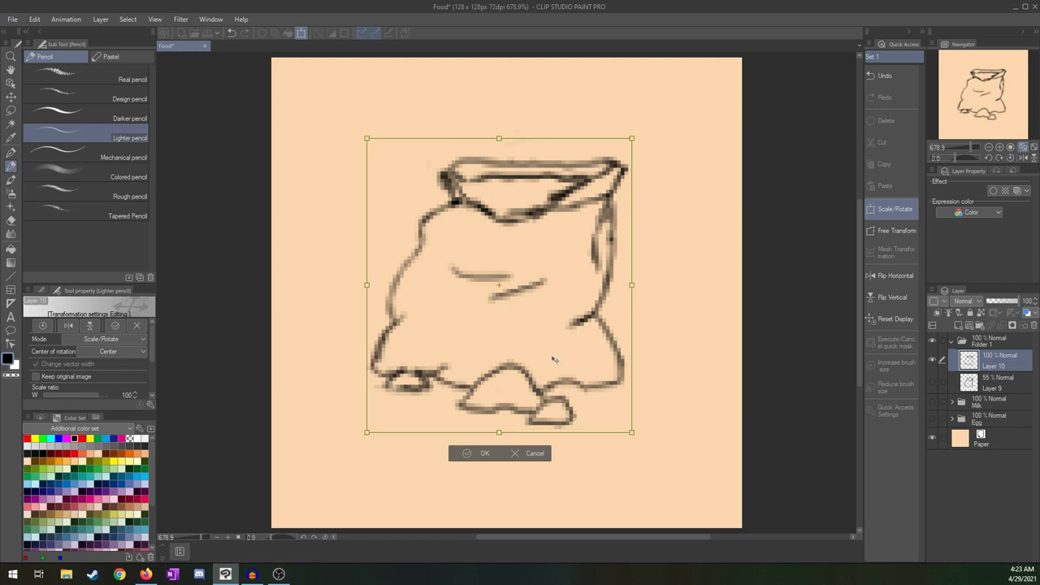
pyautogui.moveTo(634, 434); pyautogui.dragTo(659, 462)
pyautogui.moveTo(593, 386)
pyautogui.mouseDown()
pyautogui.moveTo(571, 358)
pyautogui.moveTo(584, 364)
pyautogui.moveTo(576, 390)
pyautogui.mouseUp()
pyautogui.click(475, 467)
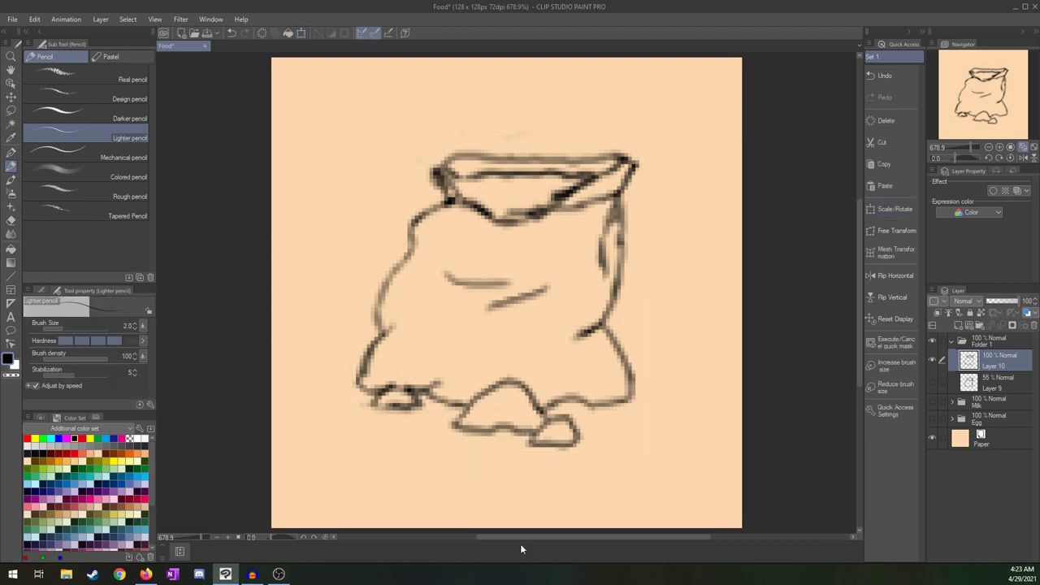
# - Compare with the rough sketch, then add a new line layer above the sack sketch and lower the sketch's opacity to 43%
pyautogui.click(933, 379)
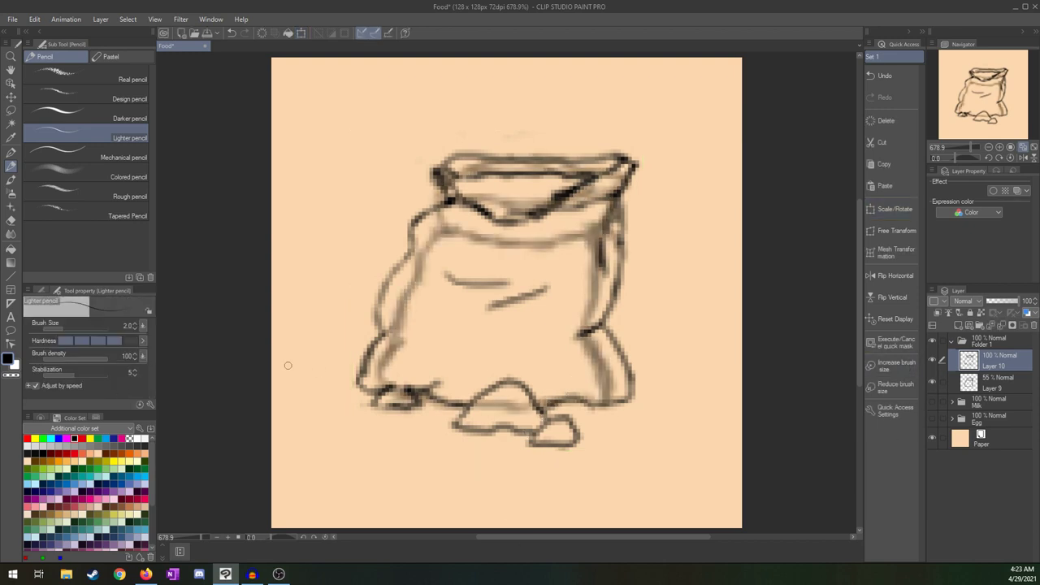
pyautogui.click(932, 382)
pyautogui.click(958, 324)
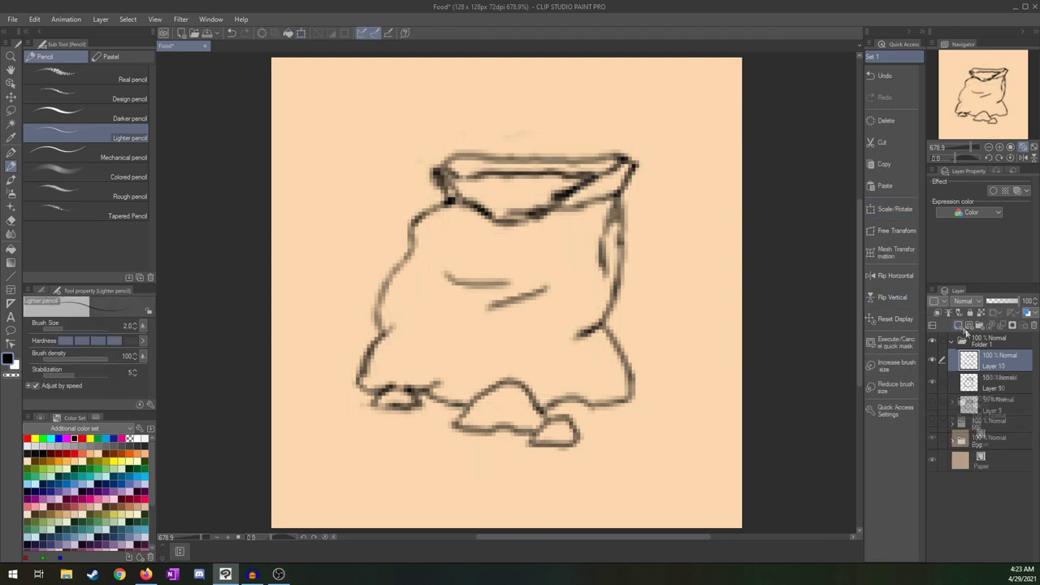
pyautogui.click(986, 390)
pyautogui.click(1003, 302)
pyautogui.moveTo(1003, 305); pyautogui.dragTo(1000, 303)
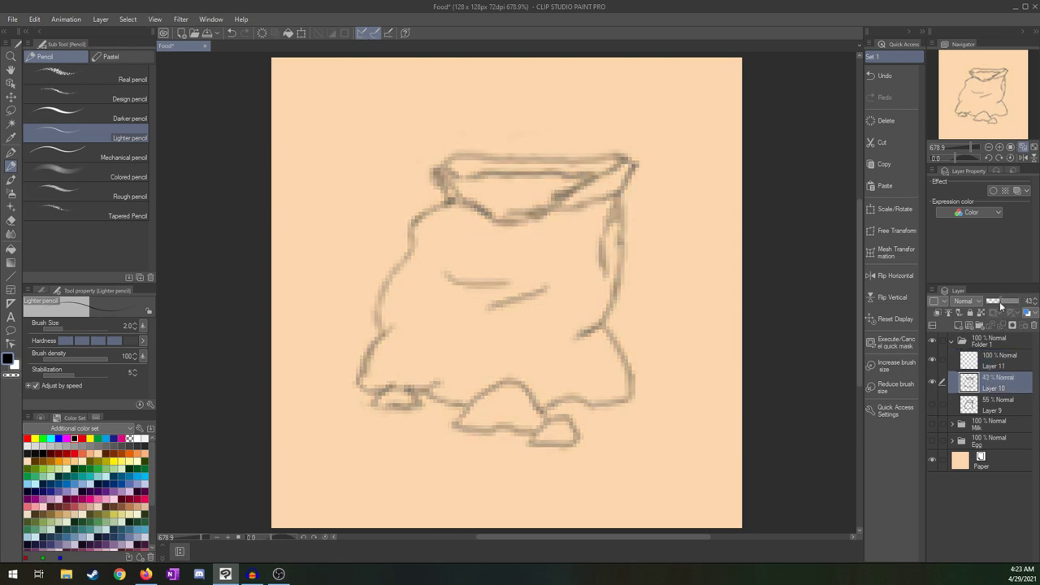
pyautogui.click(995, 360)
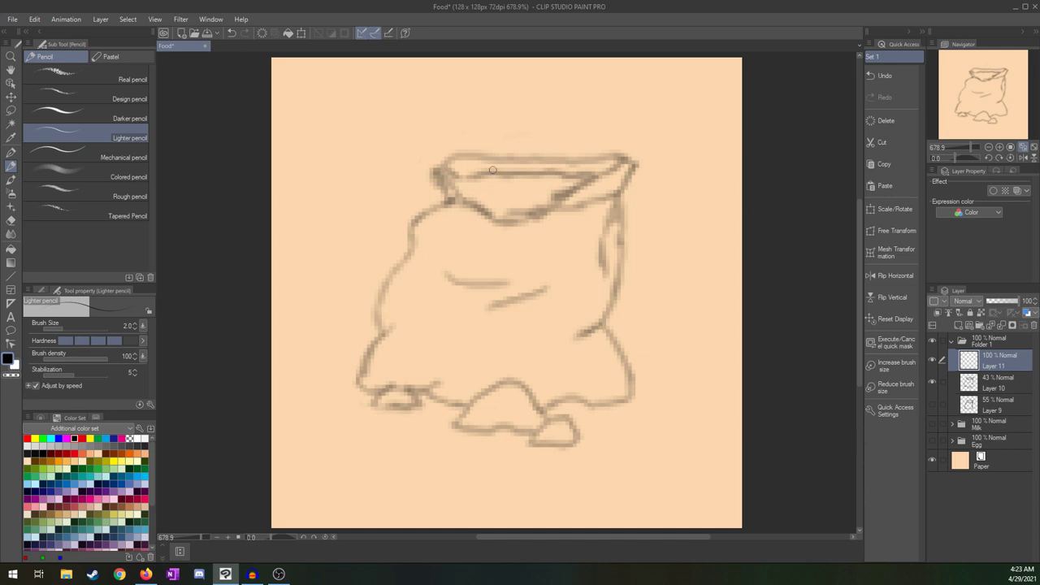
# - Trace the sack's opening on the new layer, including the rim, inner back edge and V-shaped front fold
pyautogui.moveTo(439, 172)
pyautogui.mouseDown()
pyautogui.moveTo(477, 208)
pyautogui.moveTo(520, 218)
pyautogui.moveTo(611, 171)
pyautogui.mouseUp()
pyautogui.moveTo(626, 164)
pyautogui.mouseDown()
pyautogui.moveTo(623, 154)
pyautogui.moveTo(590, 155)
pyautogui.moveTo(446, 166)
pyautogui.moveTo(469, 154)
pyautogui.moveTo(487, 163)
pyautogui.moveTo(472, 183)
pyautogui.moveTo(595, 179)
pyautogui.mouseUp()
pyautogui.moveTo(472, 177); pyautogui.dragTo(454, 188)
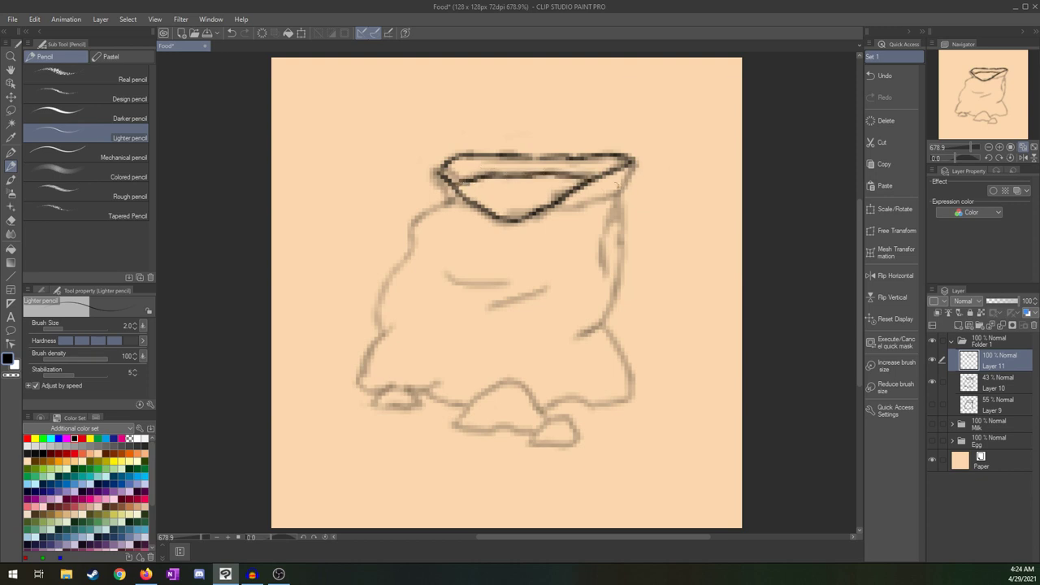
# - Trace the sack's right side, wavy bottom edge and left side up to the rim, leaving gaps for the piles
pyautogui.moveTo(635, 166)
pyautogui.mouseDown()
pyautogui.moveTo(618, 200)
pyautogui.moveTo(620, 274)
pyautogui.moveTo(609, 314)
pyautogui.moveTo(577, 337)
pyautogui.moveTo(619, 351)
pyautogui.moveTo(634, 400)
pyautogui.mouseUp()
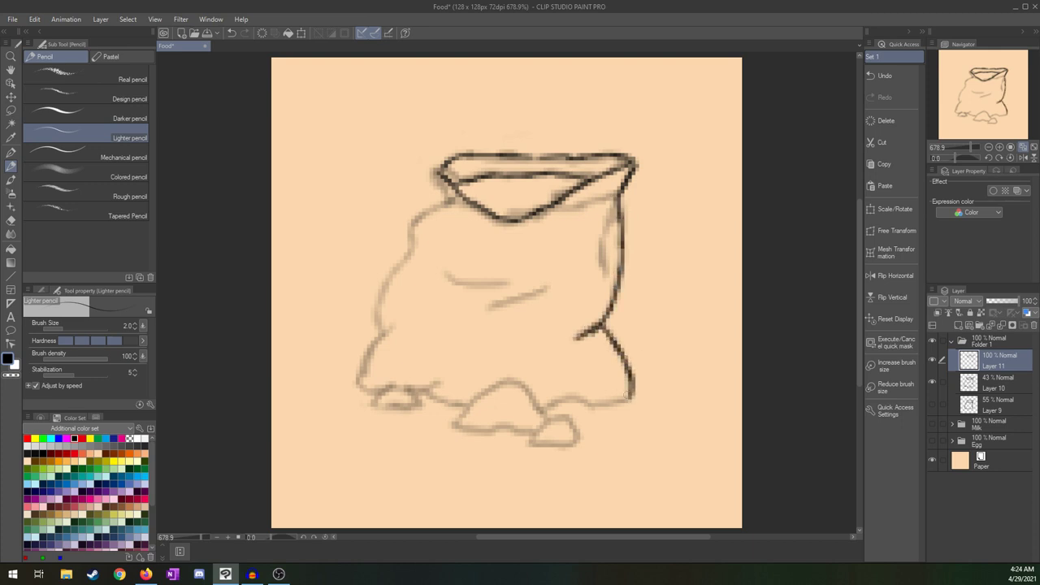
pyautogui.moveTo(552, 404); pyautogui.dragTo(635, 397)
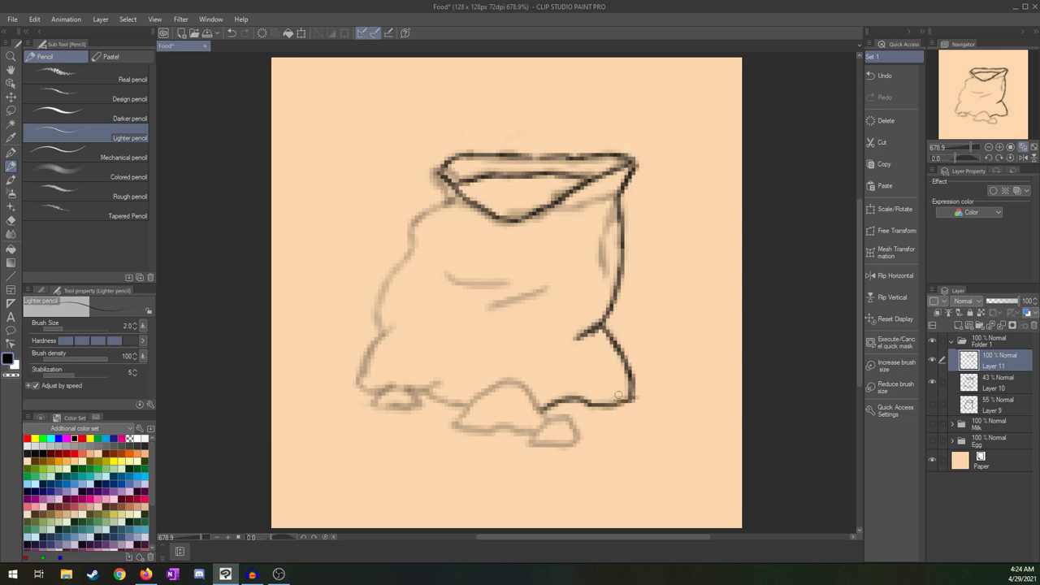
pyautogui.moveTo(443, 380)
pyautogui.mouseDown()
pyautogui.moveTo(416, 390)
pyautogui.moveTo(469, 405)
pyautogui.mouseUp()
pyautogui.moveTo(395, 322)
pyautogui.mouseDown()
pyautogui.moveTo(359, 385)
pyautogui.moveTo(390, 389)
pyautogui.mouseUp()
pyautogui.moveTo(380, 329)
pyautogui.mouseDown()
pyautogui.moveTo(398, 264)
pyautogui.moveTo(421, 244)
pyautogui.moveTo(412, 238)
pyautogui.moveTo(422, 262)
pyautogui.moveTo(409, 233)
pyautogui.moveTo(416, 216)
pyautogui.moveTo(443, 195)
pyautogui.mouseUp()
pyautogui.hotkey('ctrl', 'z')
pyautogui.hotkey('ctrl', 'z')
pyautogui.hotkey('ctrl', 'z')
pyautogui.hotkey('ctrl', 'z')
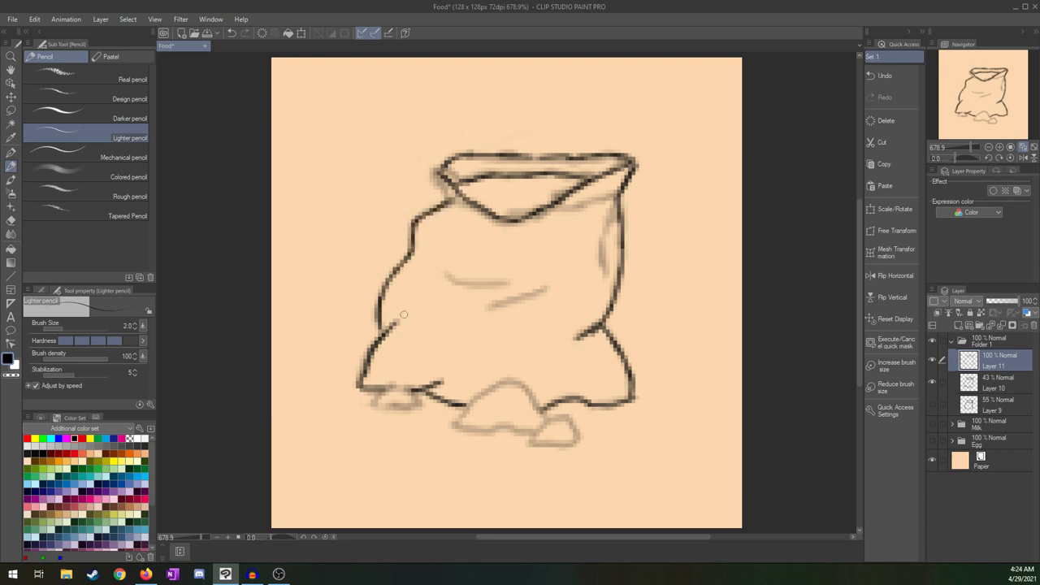
pyautogui.moveTo(439, 171); pyautogui.dragTo(446, 202)
# - Draw the fold under the opening's right corner with vertical creases below it, and clean up the lines there
pyautogui.moveTo(560, 207)
pyautogui.mouseDown()
pyautogui.moveTo(614, 189)
pyautogui.moveTo(601, 239)
pyautogui.mouseUp()
pyautogui.hotkey('ctrl', 'z')
pyautogui.moveTo(592, 203); pyautogui.dragTo(579, 283)
pyautogui.moveTo(591, 208); pyautogui.dragTo(601, 262)
pyautogui.moveTo(614, 235); pyautogui.dragTo(612, 283)
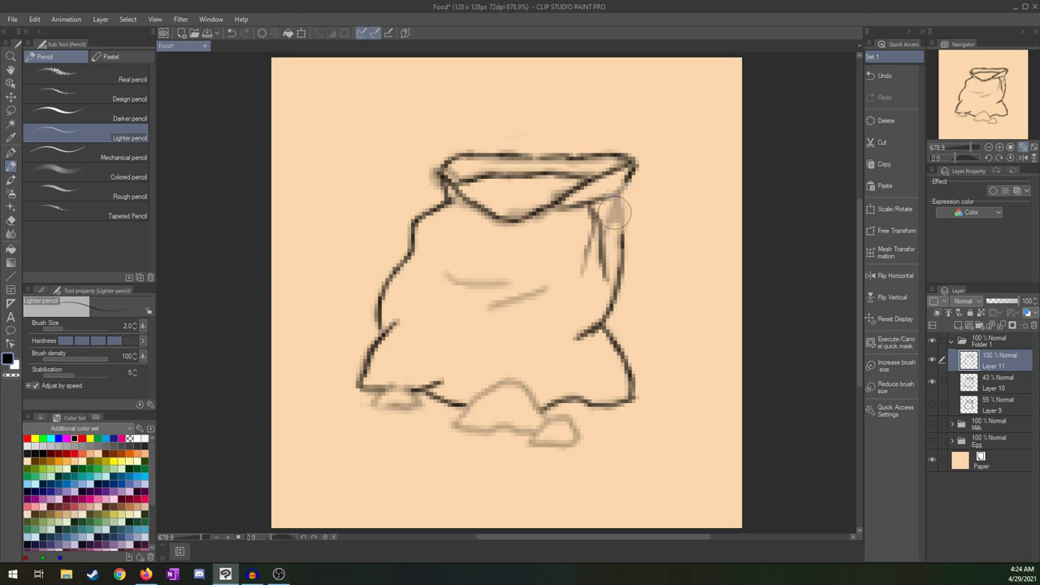
pyautogui.moveTo(604, 202)
pyautogui.mouseDown()
pyautogui.moveTo(621, 239)
pyautogui.moveTo(626, 183)
pyautogui.mouseUp()
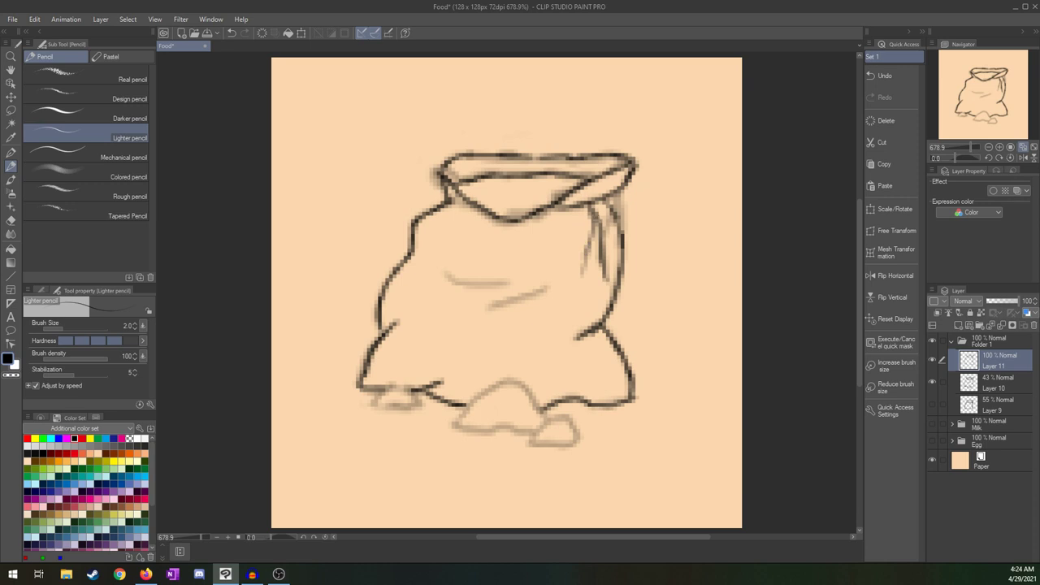
pyautogui.moveTo(604, 226); pyautogui.dragTo(587, 273)
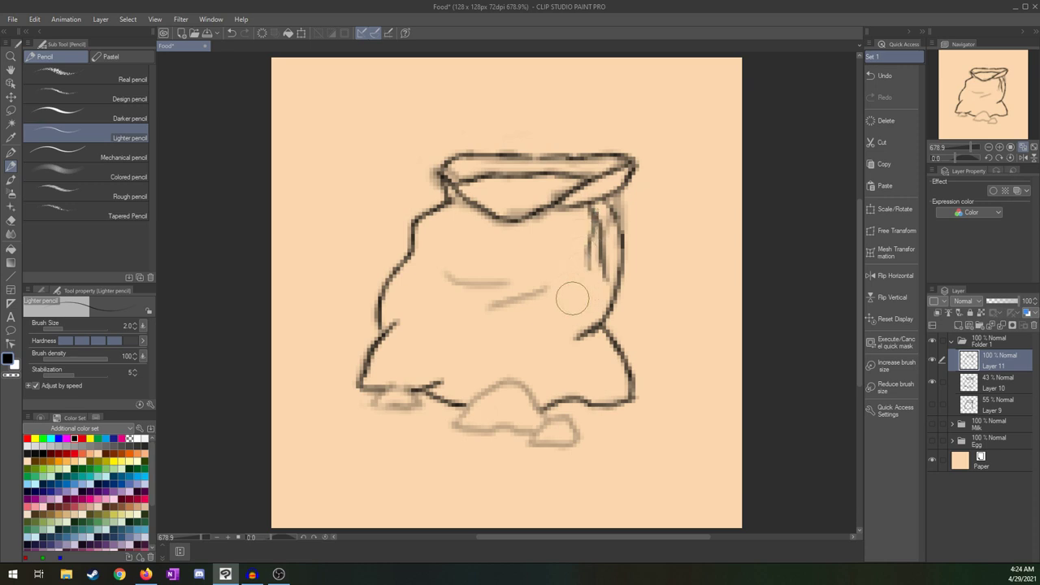
# - Trace the three spilled piles along the sack's base
pyautogui.moveTo(371, 403)
pyautogui.mouseDown()
pyautogui.moveTo(405, 382)
pyautogui.moveTo(415, 402)
pyautogui.moveTo(392, 409)
pyautogui.moveTo(369, 396)
pyautogui.mouseUp()
pyautogui.moveTo(458, 420)
pyautogui.mouseDown()
pyautogui.moveTo(504, 381)
pyautogui.moveTo(521, 386)
pyautogui.moveTo(552, 416)
pyautogui.moveTo(535, 439)
pyautogui.moveTo(559, 418)
pyautogui.moveTo(579, 437)
pyautogui.moveTo(535, 444)
pyautogui.mouseUp()
pyautogui.moveTo(453, 426); pyautogui.dragTo(544, 425)
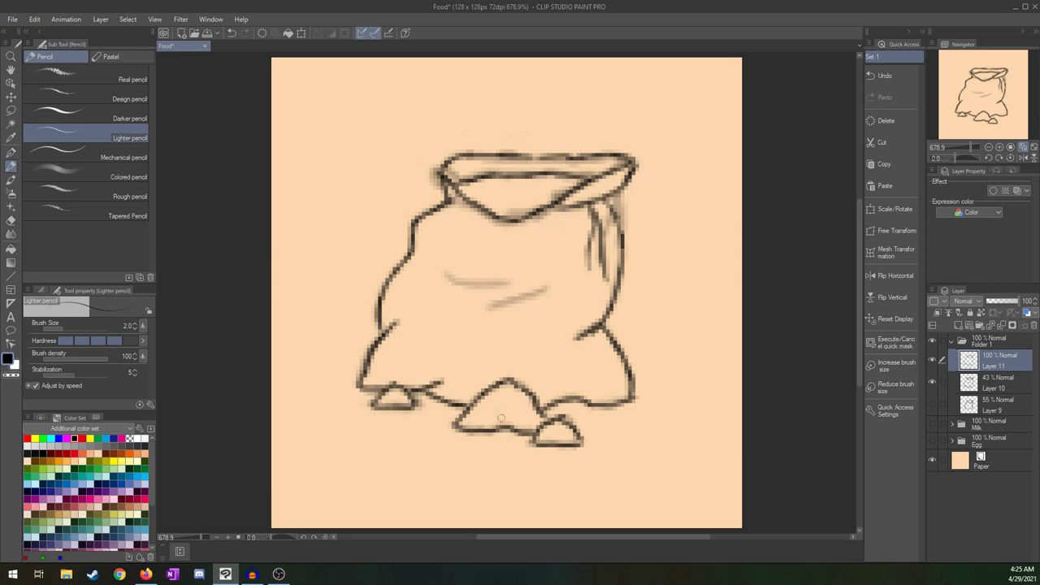
# - Draw two curved fold lines across the sack's body and hide the faded sketch layer
pyautogui.moveTo(442, 271); pyautogui.dragTo(520, 284)
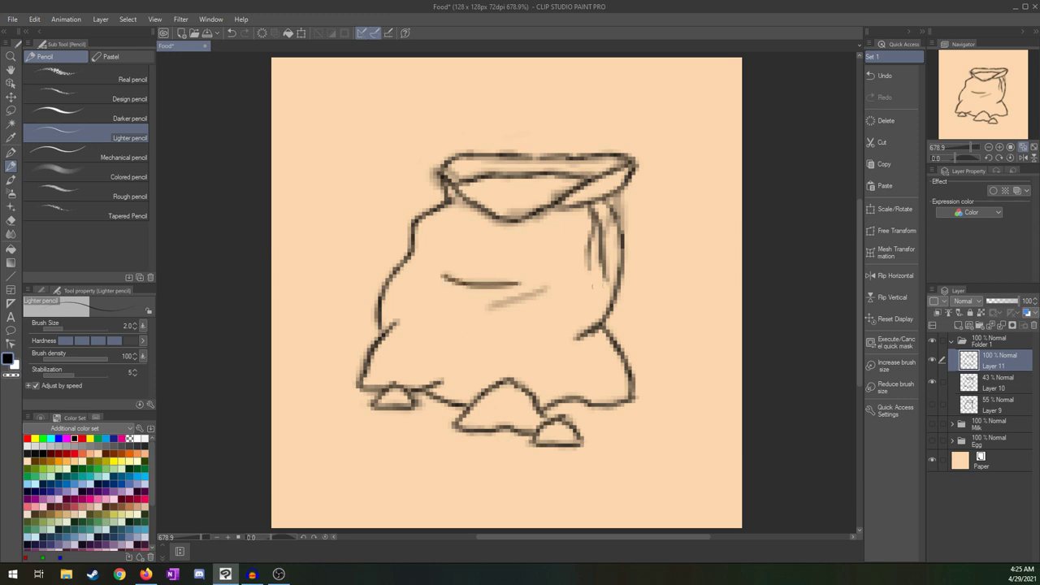
pyautogui.moveTo(553, 346)
pyautogui.mouseDown()
pyautogui.moveTo(492, 347)
pyautogui.moveTo(551, 347)
pyautogui.mouseUp()
pyautogui.hotkey('ctrl', 'z')
pyautogui.moveTo(933, 381); pyautogui.dragTo(933, 404)
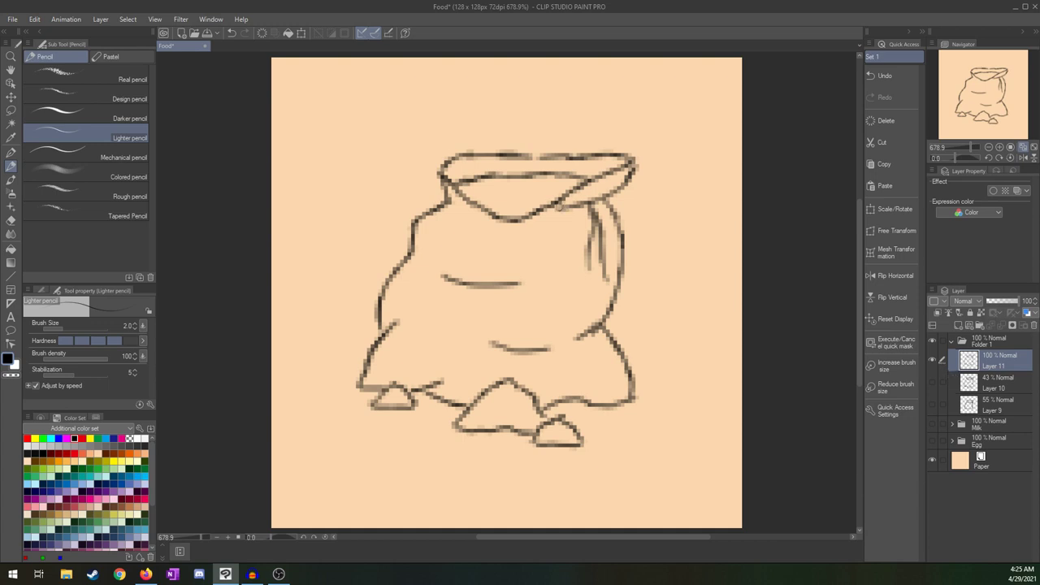
# - Draw a shallow curve across the front of the opening, joining the neck lines just above the V-shaped fold
pyautogui.moveTo(450, 200); pyautogui.dragTo(472, 202)
pyautogui.moveTo(557, 207); pyautogui.dragTo(569, 205)
pyautogui.moveTo(474, 201); pyautogui.dragTo(549, 197)
pyautogui.hotkey('ctrl', 'z')
pyautogui.moveTo(460, 190)
pyautogui.mouseDown()
pyautogui.moveTo(505, 204)
pyautogui.moveTo(535, 204)
pyautogui.mouseUp()
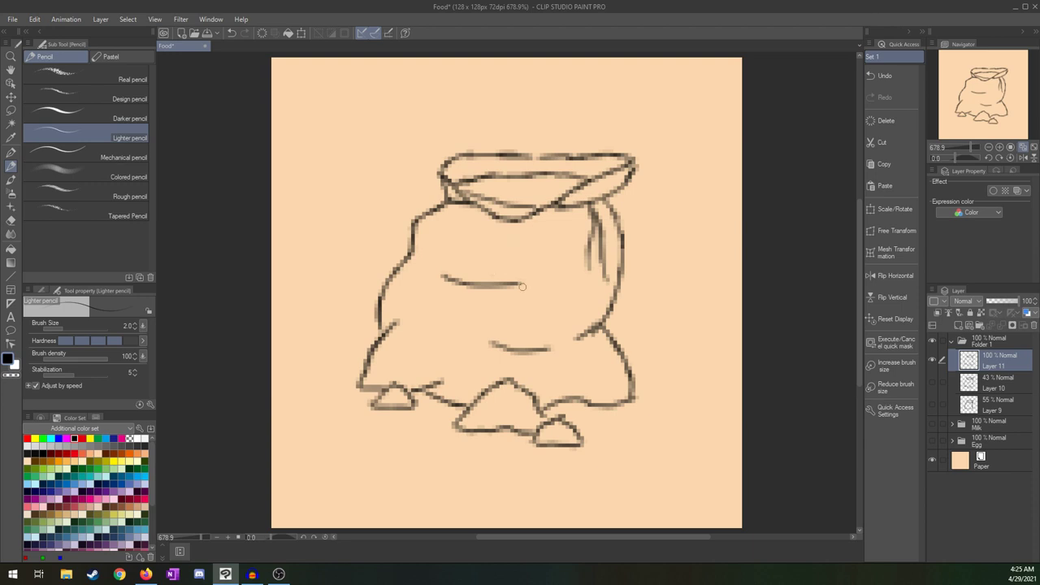
# - Erase the inner back line of the opening and replace it with a lower, flatter line for the contents' level
pyautogui.moveTo(539, 178)
pyautogui.mouseDown()
pyautogui.moveTo(485, 179)
pyautogui.moveTo(569, 174)
pyautogui.moveTo(485, 178)
pyautogui.mouseUp()
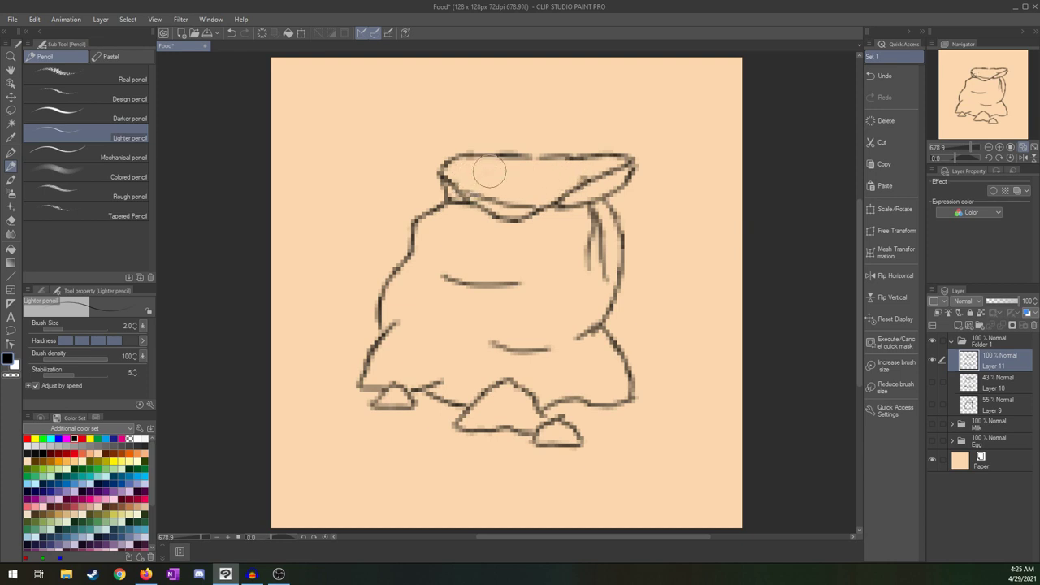
pyautogui.moveTo(456, 183); pyautogui.dragTo(488, 177)
pyautogui.moveTo(478, 178); pyautogui.dragTo(566, 189)
pyautogui.hotkey('ctrl', 'z')
pyautogui.hotkey('ctrl', 'z')
pyautogui.moveTo(468, 182)
pyautogui.mouseDown()
pyautogui.moveTo(526, 179)
pyautogui.moveTo(556, 190)
pyautogui.mouseUp()
pyautogui.hotkey('ctrl', 'z')
pyautogui.hotkey('ctrl', 'z')
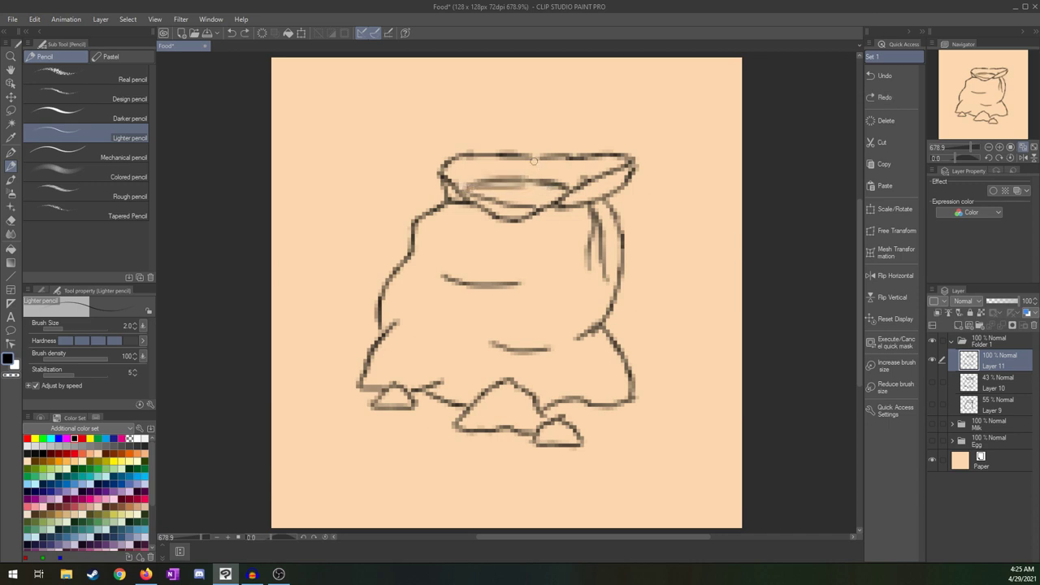
pyautogui.moveTo(468, 184)
pyautogui.mouseDown()
pyautogui.moveTo(548, 175)
pyautogui.moveTo(554, 187)
pyautogui.moveTo(497, 171)
pyautogui.mouseUp()
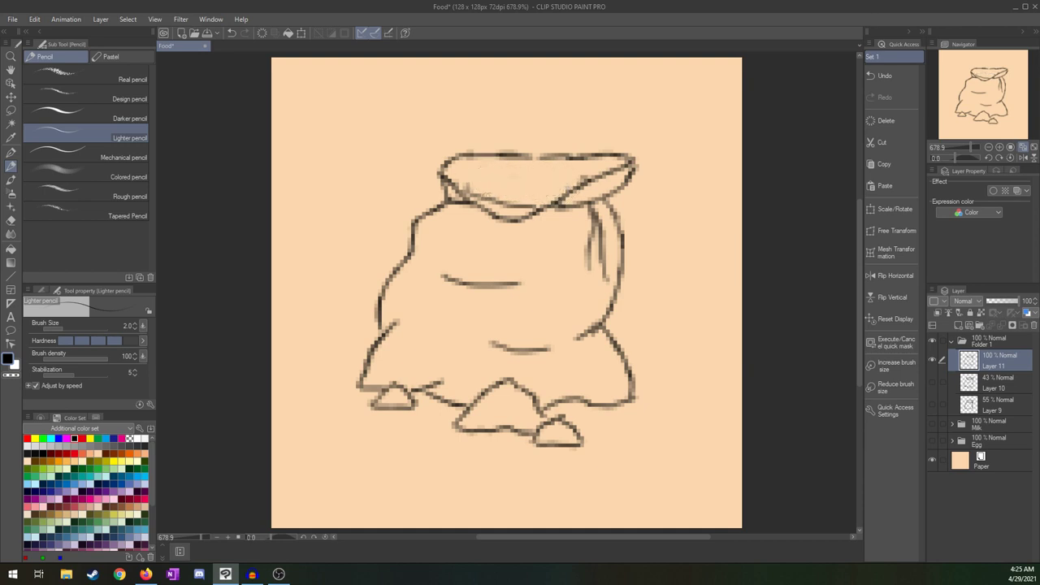
pyautogui.moveTo(466, 192)
pyautogui.mouseDown()
pyautogui.moveTo(527, 207)
pyautogui.moveTo(538, 202)
pyautogui.moveTo(499, 186)
pyautogui.moveTo(571, 191)
pyautogui.mouseUp()
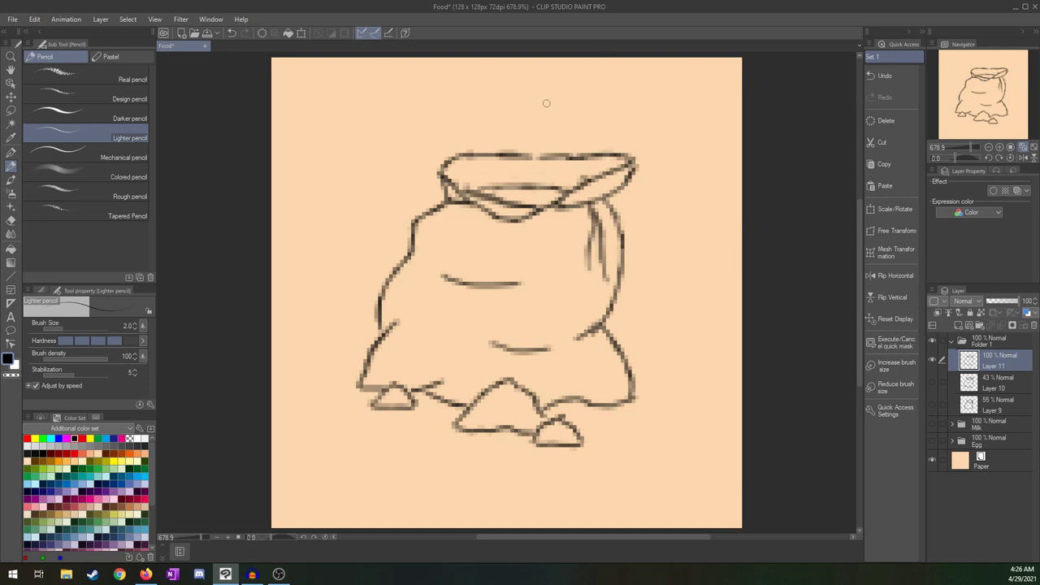
# - Redraw the rim's back edge as one continuous wavy line rising toward the right corner
pyautogui.moveTo(614, 158)
pyautogui.mouseDown()
pyautogui.moveTo(499, 156)
pyautogui.moveTo(488, 146)
pyautogui.moveTo(527, 132)
pyautogui.moveTo(446, 157)
pyautogui.moveTo(541, 157)
pyautogui.mouseUp()
pyautogui.hotkey('ctrl', 'z')
pyautogui.hotkey('ctrl', 'z')
pyautogui.hotkey('ctrl', 'z')
pyautogui.moveTo(447, 162); pyautogui.dragTo(621, 155)
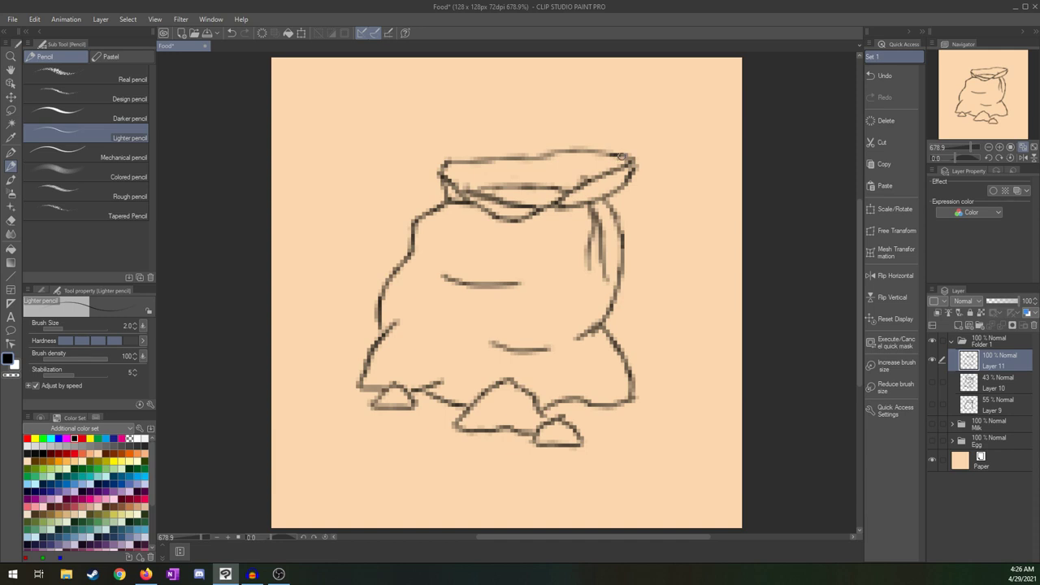
pyautogui.moveTo(443, 163); pyautogui.dragTo(627, 156)
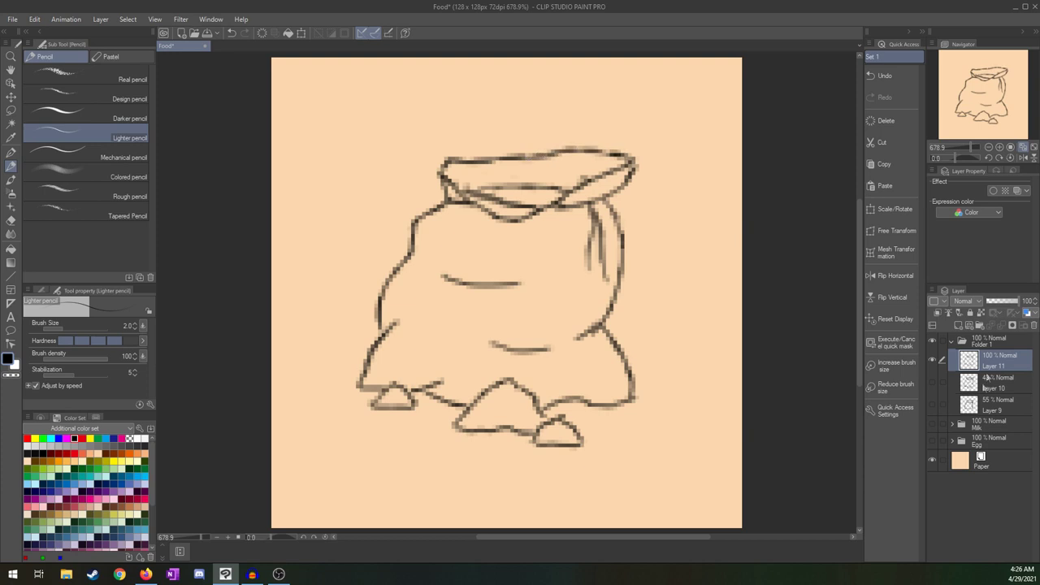
# - Add a new layer beneath the line art and paint the contents visible in the sack's opening white
pyautogui.click(995, 382)
pyautogui.click(963, 326)
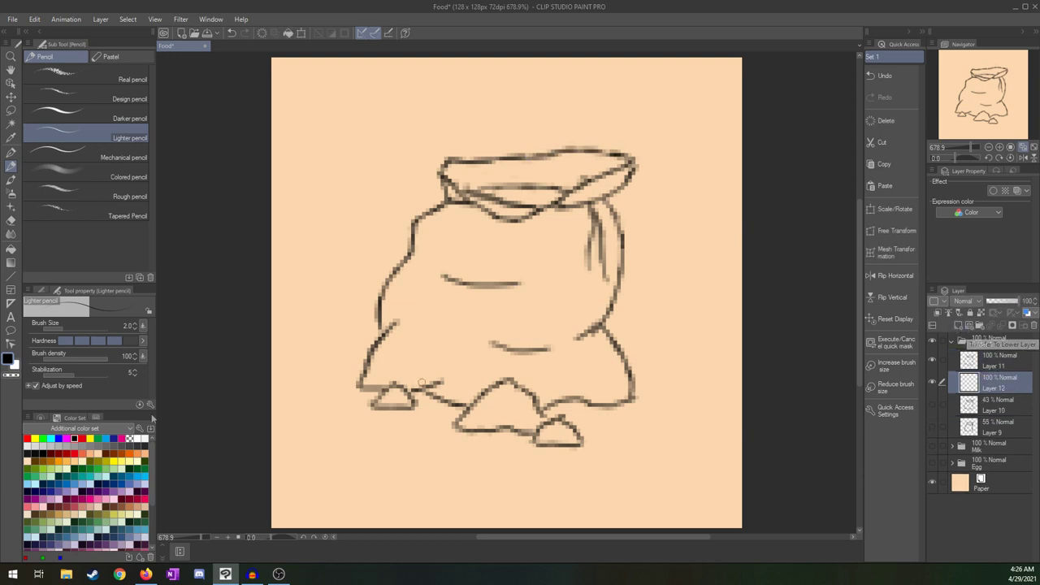
pyautogui.click(135, 439)
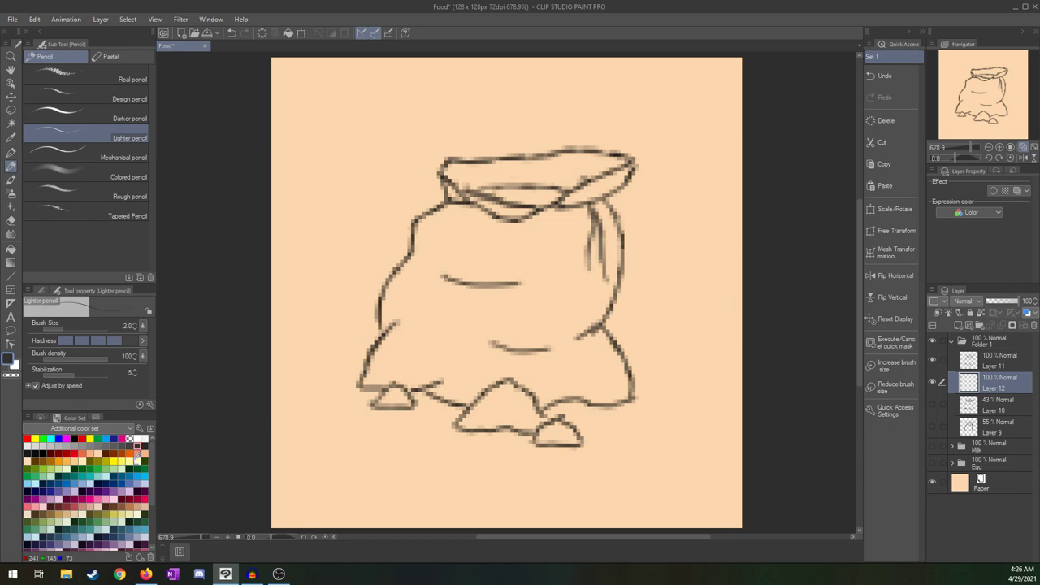
pyautogui.moveTo(489, 192)
pyautogui.mouseDown()
pyautogui.moveTo(552, 200)
pyautogui.moveTo(537, 189)
pyautogui.moveTo(546, 196)
pyautogui.moveTo(485, 192)
pyautogui.moveTo(556, 194)
pyautogui.mouseUp()
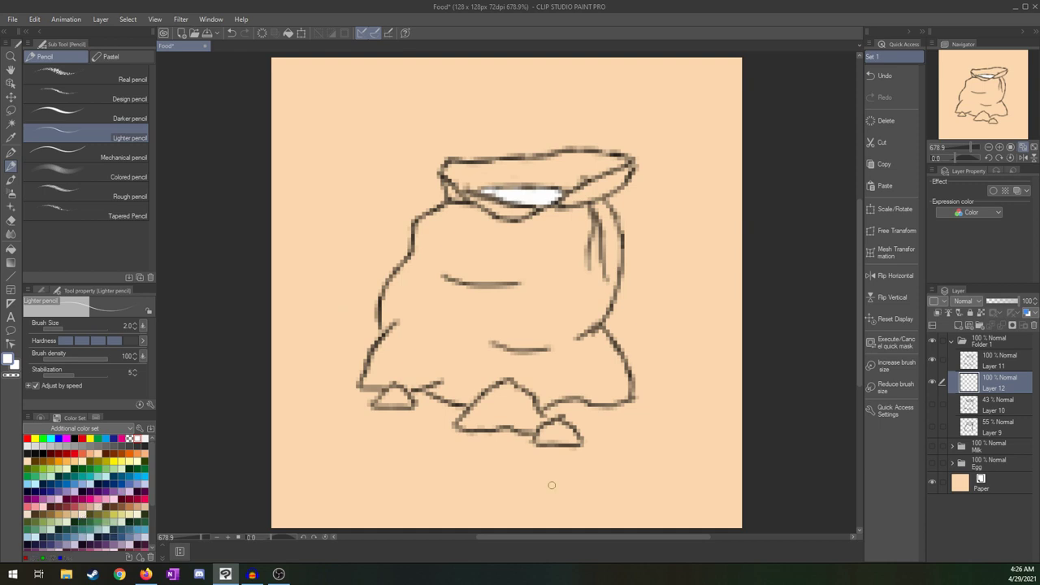
# - Paint the leftmost and middle spilled piles at the sack's base white beneath the line art
pyautogui.moveTo(388, 395)
pyautogui.mouseDown()
pyautogui.moveTo(406, 399)
pyautogui.moveTo(384, 401)
pyautogui.mouseUp()
pyautogui.moveTo(475, 409)
pyautogui.mouseDown()
pyautogui.moveTo(467, 423)
pyautogui.moveTo(486, 408)
pyautogui.moveTo(481, 416)
pyautogui.moveTo(541, 427)
pyautogui.moveTo(497, 396)
pyautogui.moveTo(476, 412)
pyautogui.moveTo(511, 388)
pyautogui.moveTo(524, 397)
pyautogui.moveTo(481, 417)
pyautogui.moveTo(494, 398)
pyautogui.moveTo(502, 418)
pyautogui.moveTo(531, 407)
pyautogui.moveTo(502, 420)
pyautogui.moveTo(511, 409)
pyautogui.moveTo(534, 413)
pyautogui.mouseUp()
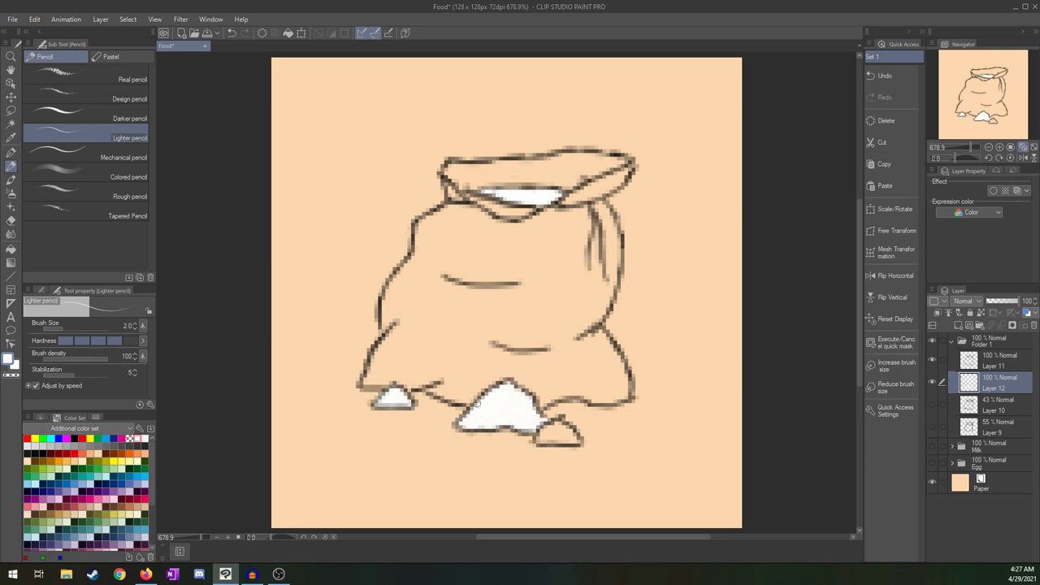
pyautogui.click(932, 483)
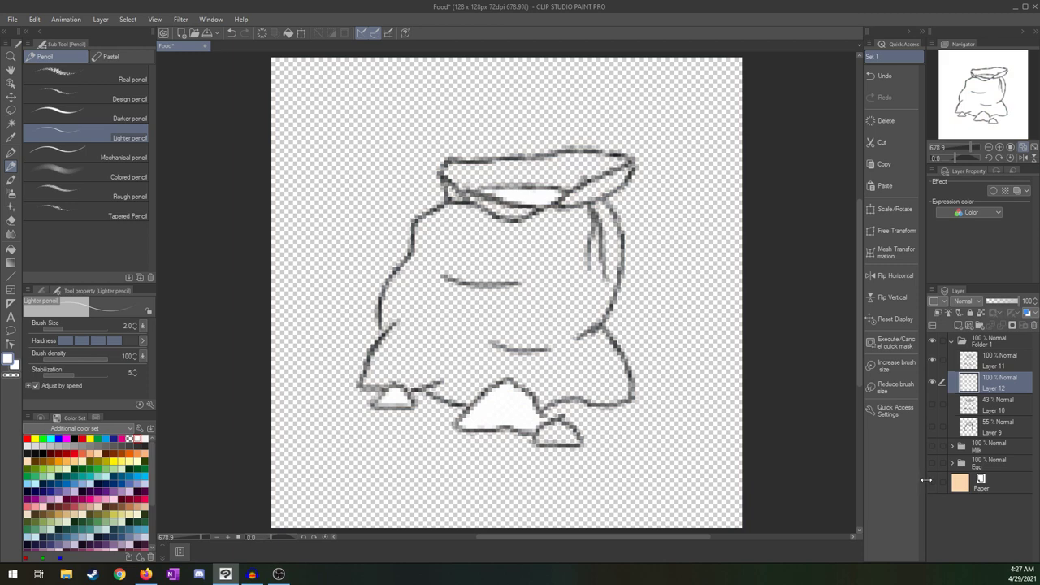
pyautogui.click(932, 482)
pyautogui.click(933, 483)
pyautogui.click(932, 483)
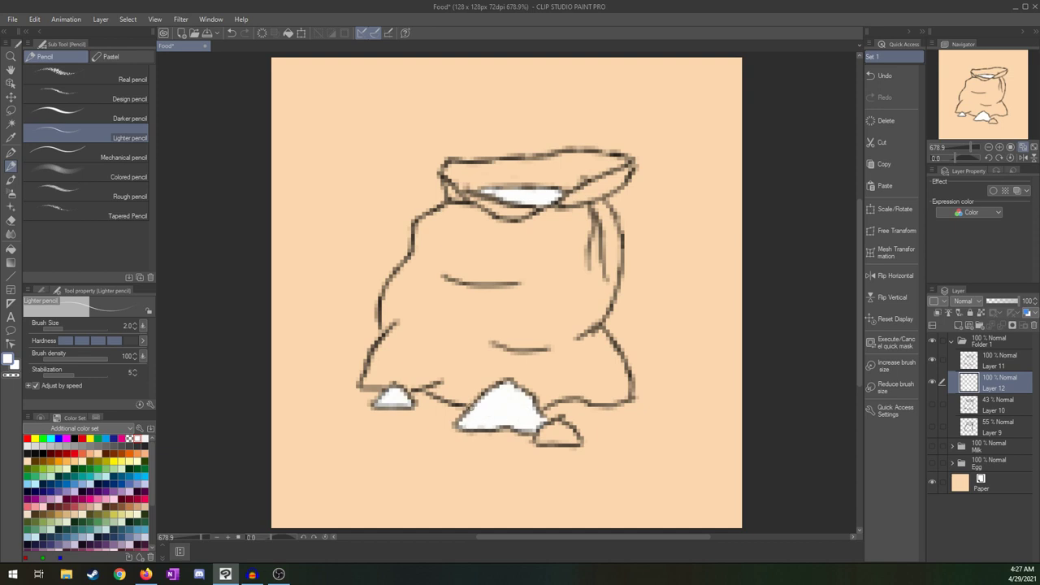
# - Paint the small rightmost spilled pile white with brush size 4 and check the whites against the transparent background
pyautogui.write('4')
pyautogui.press('Return')
pyautogui.moveTo(543, 432); pyautogui.dragTo(571, 437)
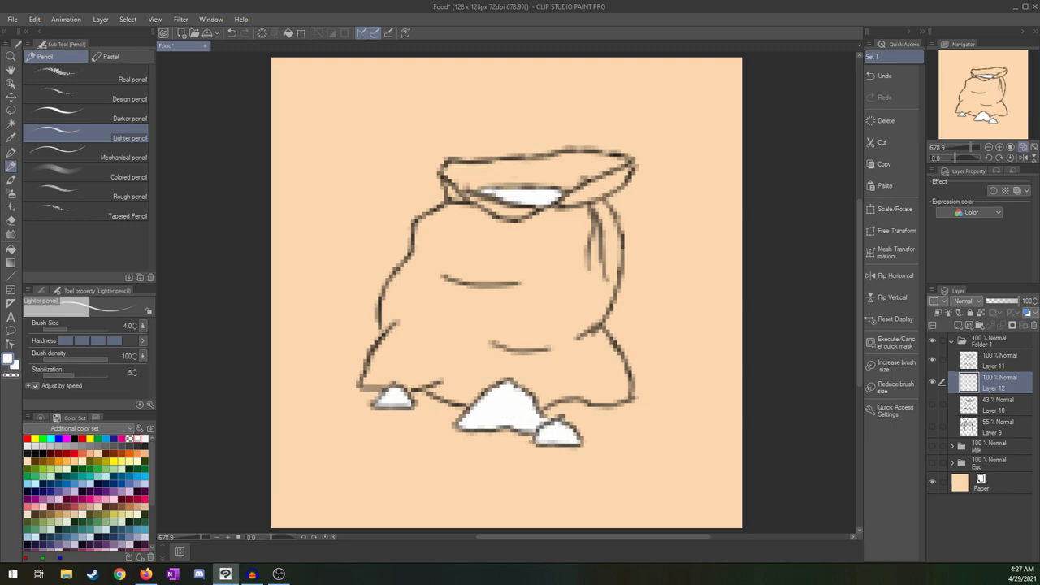
pyautogui.click(933, 481)
pyautogui.click(934, 480)
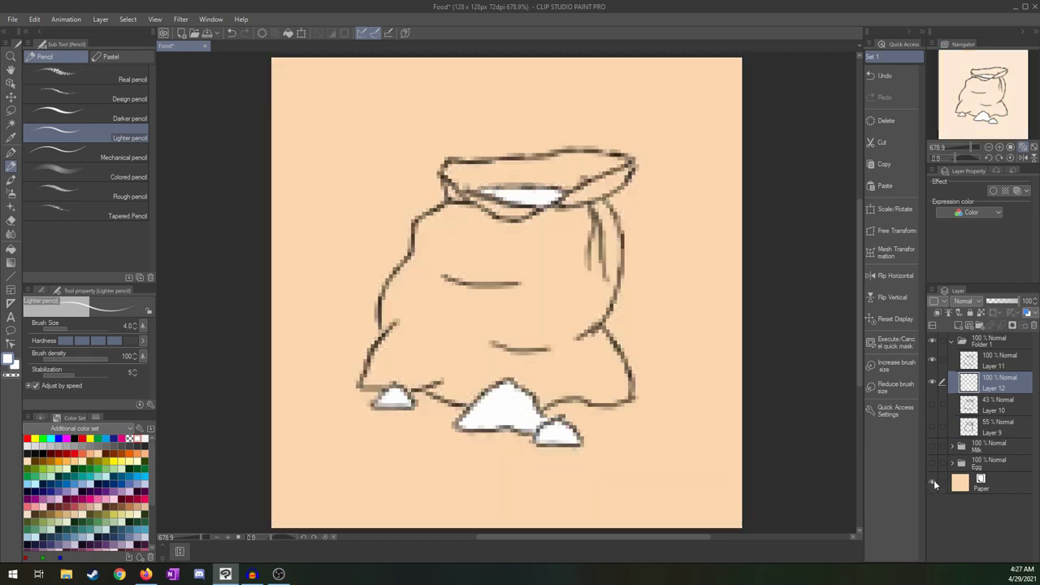
pyautogui.click(934, 480)
pyautogui.click(937, 481)
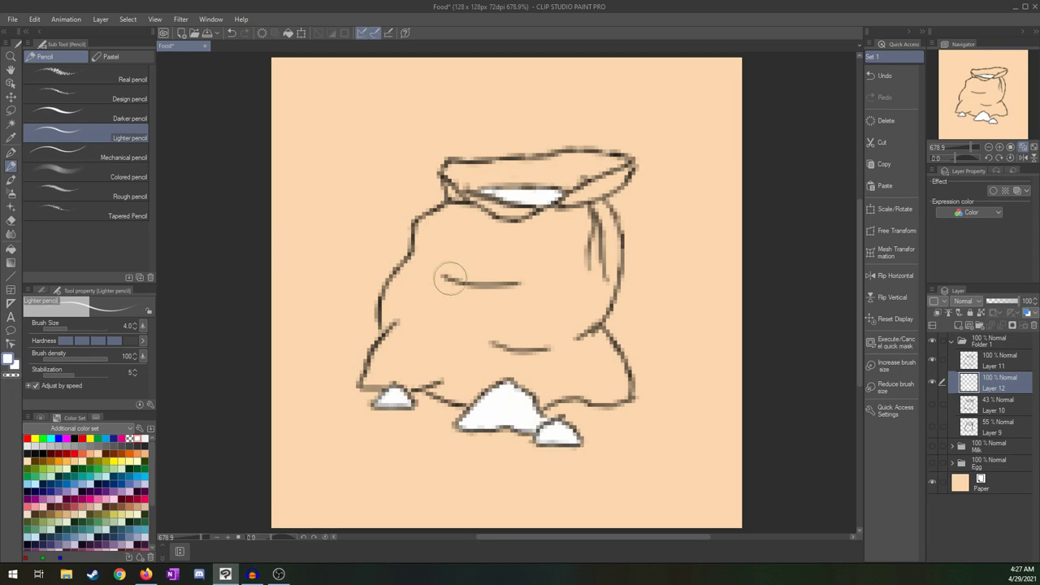
# - Break up the two short crease lines on the sack's front in the line art, and reselect the colour layer
pyautogui.click(1001, 363)
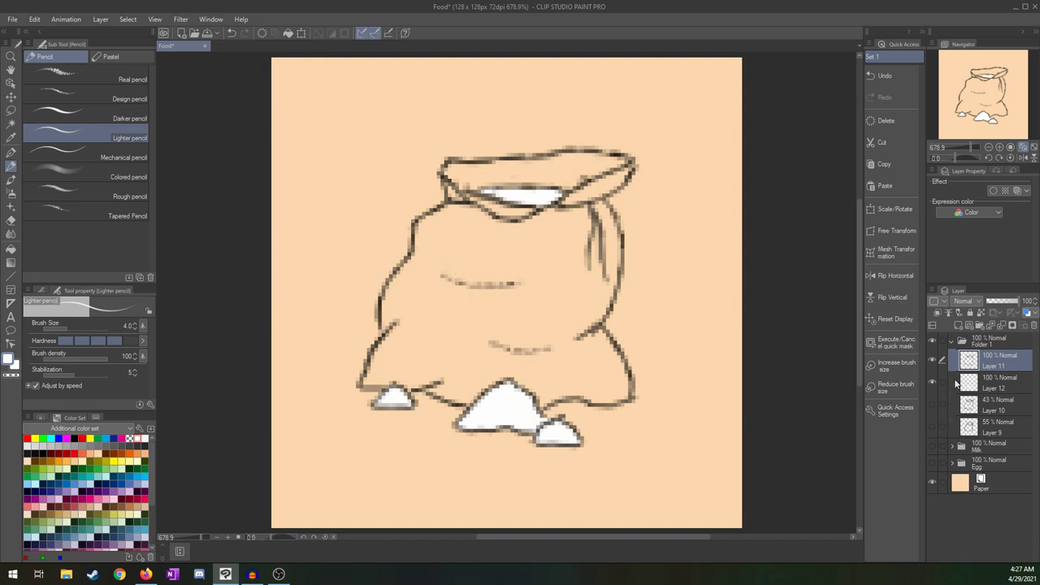
pyautogui.click(995, 389)
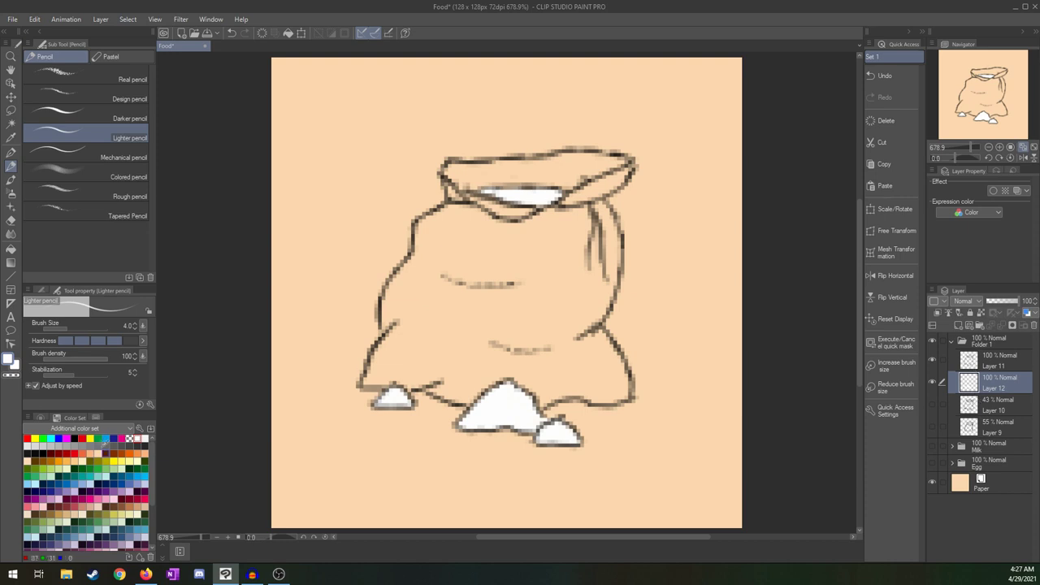
pyautogui.moveTo(152, 484); pyautogui.dragTo(155, 511)
pyautogui.click(105, 502)
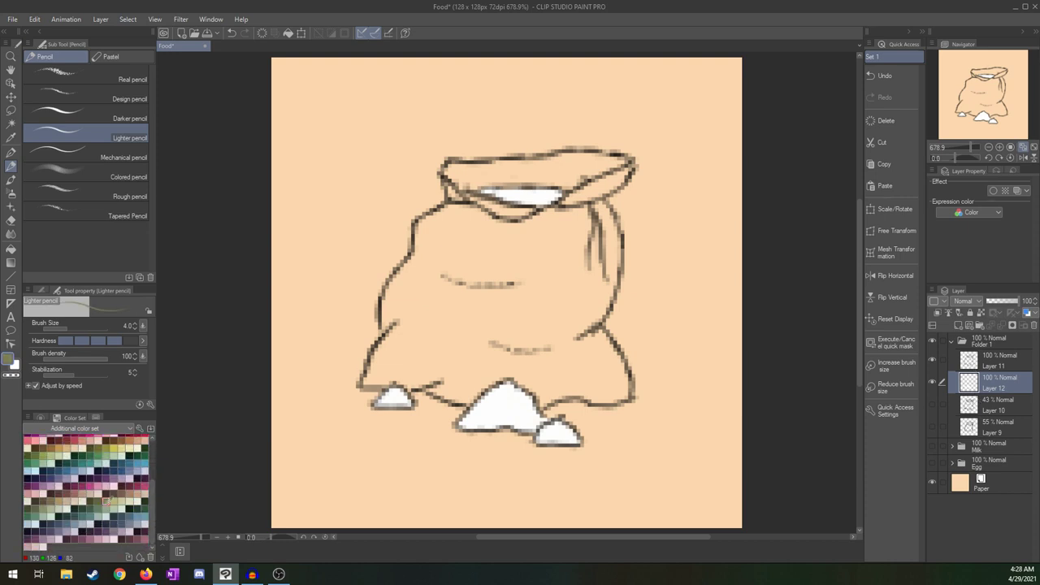
pyautogui.moveTo(457, 256)
pyautogui.mouseDown()
pyautogui.moveTo(431, 333)
pyautogui.moveTo(471, 259)
pyautogui.mouseUp()
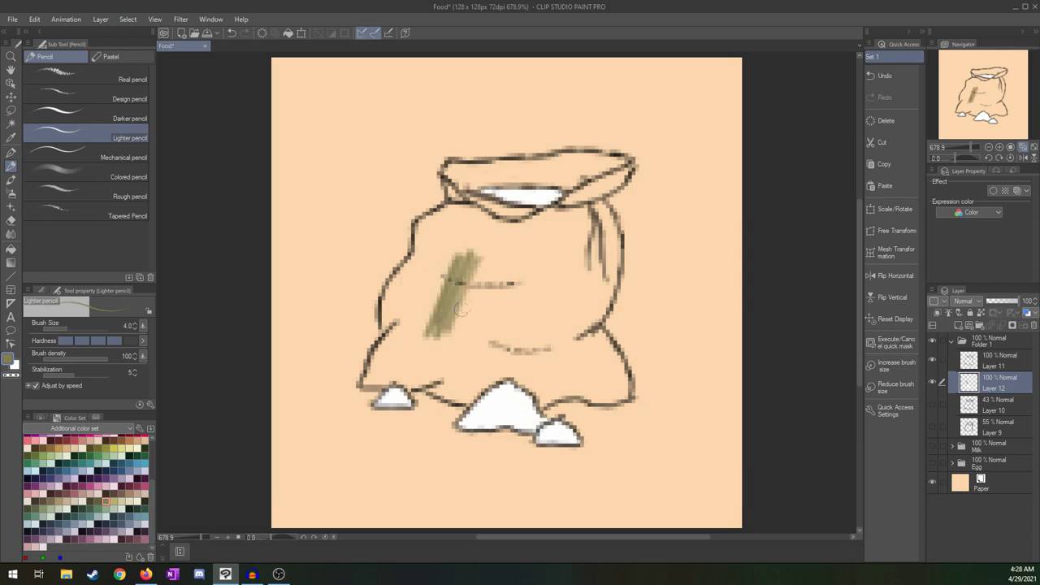
pyautogui.hotkey('ctrl', 'z')
# - Start colouring the sack's front, painting over a first olive patch with a paler khaki at brush size 6
pyautogui.moveTo(459, 255)
pyautogui.mouseDown()
pyautogui.moveTo(483, 258)
pyautogui.moveTo(467, 306)
pyautogui.moveTo(466, 293)
pyautogui.moveTo(425, 334)
pyautogui.moveTo(447, 285)
pyautogui.moveTo(416, 335)
pyautogui.moveTo(462, 239)
pyautogui.moveTo(412, 290)
pyautogui.mouseUp()
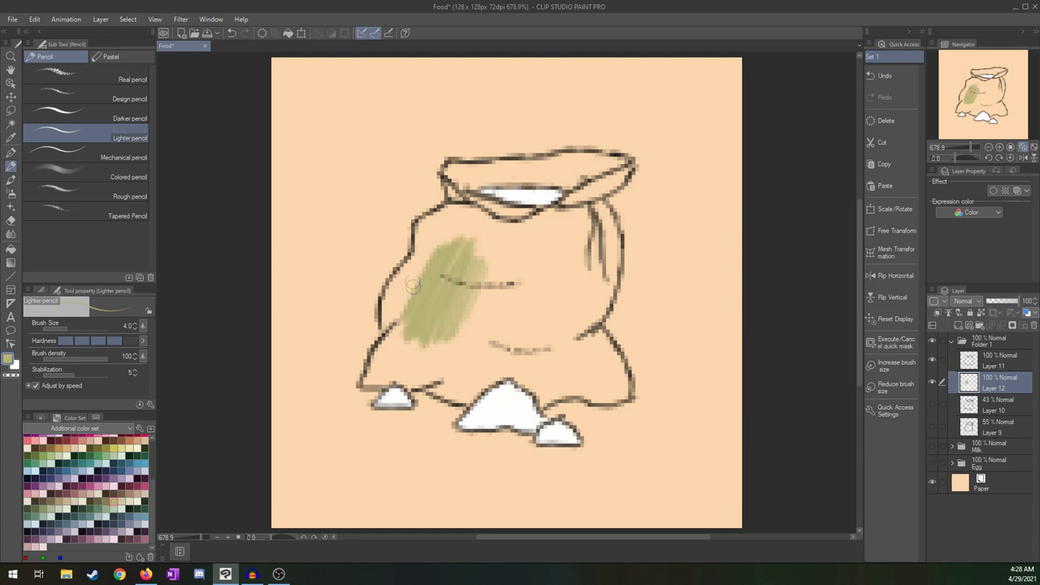
pyautogui.click(139, 326)
pyautogui.moveTo(445, 329)
pyautogui.mouseDown()
pyautogui.moveTo(496, 244)
pyautogui.moveTo(520, 342)
pyautogui.moveTo(543, 244)
pyautogui.moveTo(506, 297)
pyautogui.mouseUp()
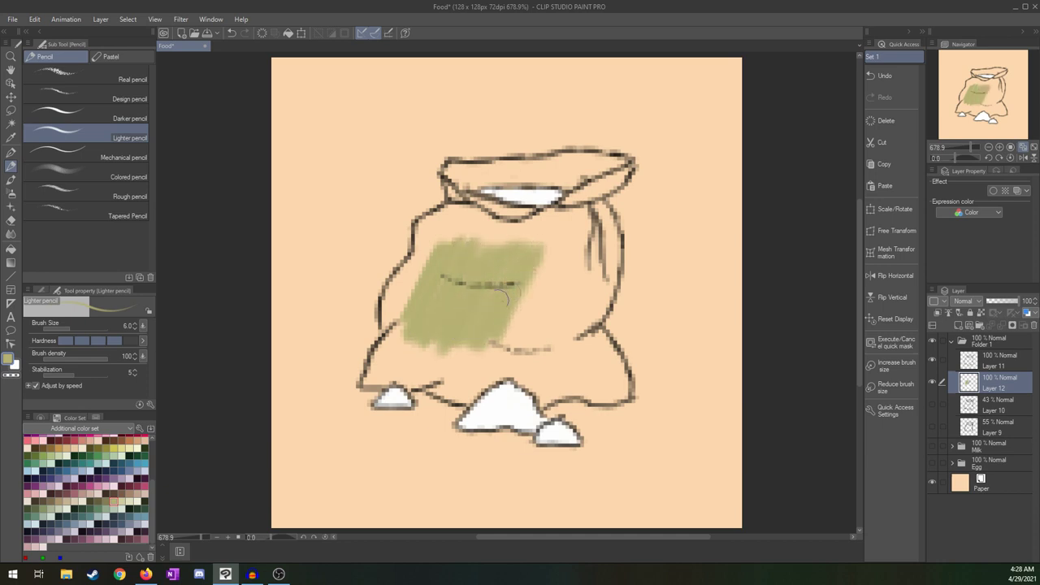
pyautogui.moveTo(397, 351)
pyautogui.mouseDown()
pyautogui.moveTo(438, 249)
pyautogui.moveTo(447, 339)
pyautogui.moveTo(471, 244)
pyautogui.moveTo(483, 357)
pyautogui.moveTo(518, 240)
pyautogui.moveTo(520, 325)
pyautogui.moveTo(488, 357)
pyautogui.moveTo(542, 262)
pyautogui.mouseUp()
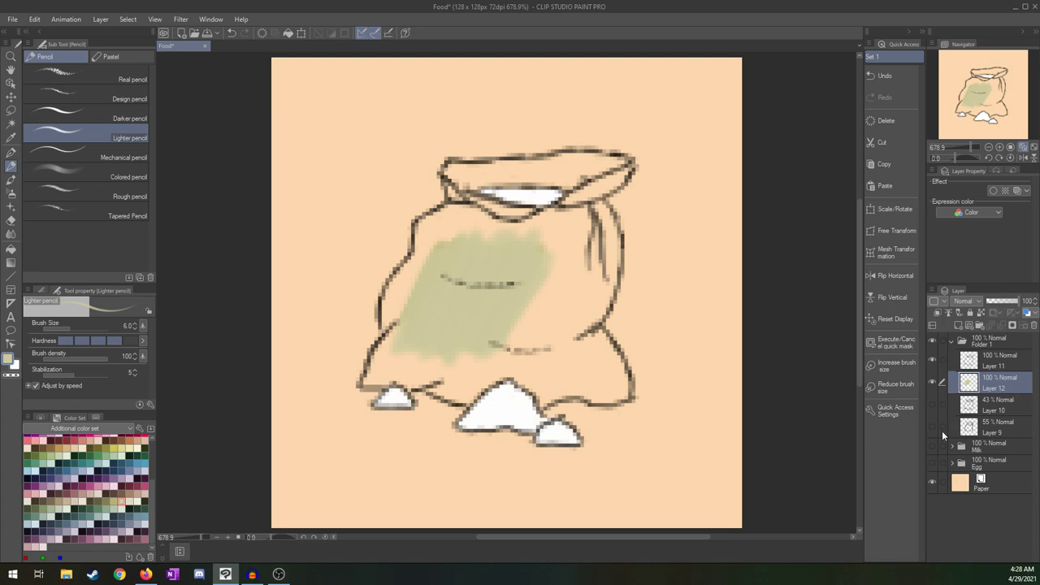
# - Hide the paper and fill the sack's body and the ends of its rim with pale khaki
pyautogui.click(932, 483)
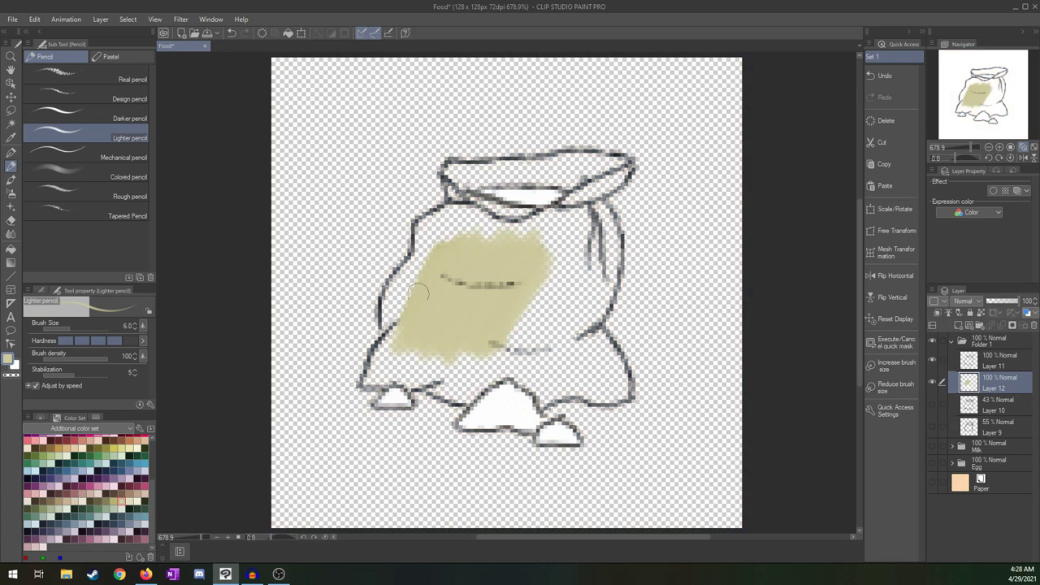
pyautogui.moveTo(421, 293)
pyautogui.mouseDown()
pyautogui.moveTo(394, 345)
pyautogui.moveTo(396, 293)
pyautogui.moveTo(387, 303)
pyautogui.moveTo(398, 312)
pyautogui.moveTo(424, 251)
pyautogui.moveTo(429, 261)
pyautogui.moveTo(406, 272)
pyautogui.moveTo(425, 225)
pyautogui.moveTo(420, 233)
pyautogui.moveTo(459, 211)
pyautogui.moveTo(477, 214)
pyautogui.moveTo(458, 249)
pyautogui.moveTo(470, 251)
pyautogui.moveTo(557, 223)
pyautogui.moveTo(565, 229)
pyautogui.moveTo(488, 362)
pyautogui.moveTo(515, 309)
pyautogui.mouseUp()
pyautogui.moveTo(378, 355)
pyautogui.mouseDown()
pyautogui.moveTo(373, 379)
pyautogui.moveTo(416, 381)
pyautogui.moveTo(402, 371)
pyautogui.moveTo(439, 326)
pyautogui.moveTo(443, 359)
pyautogui.moveTo(424, 371)
pyautogui.moveTo(471, 345)
pyautogui.moveTo(467, 361)
pyautogui.moveTo(431, 385)
pyautogui.moveTo(461, 397)
pyautogui.moveTo(483, 351)
pyautogui.moveTo(464, 397)
pyautogui.moveTo(454, 375)
pyautogui.moveTo(531, 318)
pyautogui.moveTo(499, 374)
pyautogui.moveTo(520, 370)
pyautogui.moveTo(548, 408)
pyautogui.moveTo(524, 383)
pyautogui.moveTo(547, 279)
pyautogui.moveTo(545, 329)
pyautogui.moveTo(528, 365)
pyautogui.moveTo(534, 375)
pyautogui.moveTo(543, 358)
pyautogui.moveTo(547, 370)
pyautogui.moveTo(566, 351)
pyautogui.moveTo(555, 413)
pyautogui.moveTo(543, 415)
pyautogui.moveTo(560, 398)
pyautogui.moveTo(565, 406)
pyautogui.moveTo(561, 388)
pyautogui.moveTo(576, 371)
pyautogui.moveTo(569, 390)
pyautogui.moveTo(581, 382)
pyautogui.moveTo(542, 379)
pyautogui.moveTo(570, 343)
pyautogui.mouseUp()
pyautogui.moveTo(548, 234)
pyautogui.mouseDown()
pyautogui.moveTo(584, 232)
pyautogui.moveTo(592, 244)
pyautogui.moveTo(545, 294)
pyautogui.moveTo(587, 219)
pyautogui.moveTo(596, 240)
pyautogui.moveTo(581, 328)
pyautogui.moveTo(600, 308)
pyautogui.moveTo(607, 229)
pyautogui.moveTo(583, 214)
pyautogui.moveTo(538, 218)
pyautogui.moveTo(559, 213)
pyautogui.moveTo(601, 163)
pyautogui.moveTo(574, 167)
pyautogui.mouseUp()
pyautogui.moveTo(462, 170)
pyautogui.mouseDown()
pyautogui.moveTo(455, 207)
pyautogui.moveTo(533, 213)
pyautogui.mouseUp()
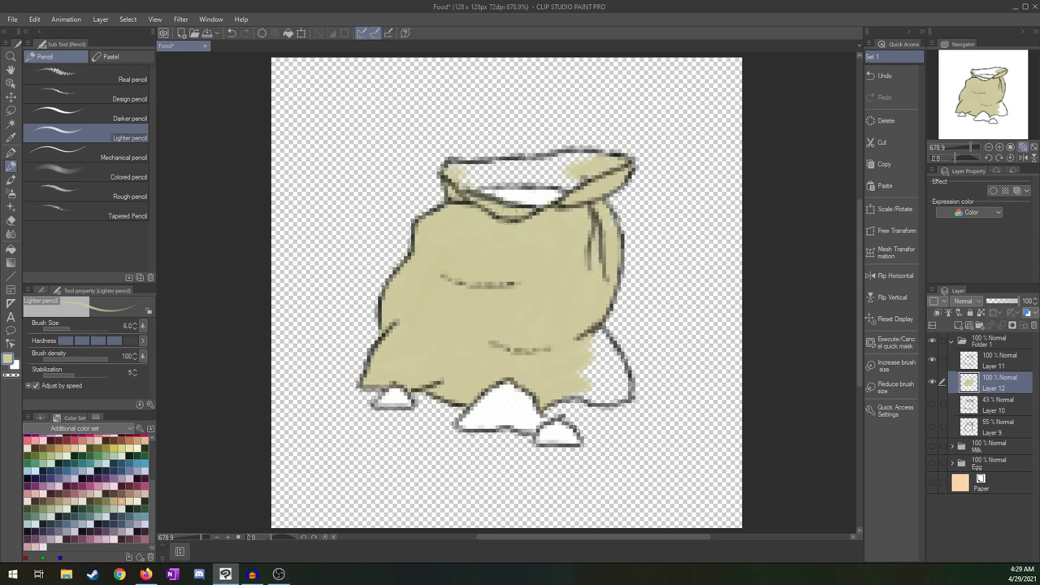
# - Fill the rest of the rim and the lower right corner with pale khaki, finishing the edges with brush size 2
pyautogui.moveTo(593, 195)
pyautogui.mouseDown()
pyautogui.moveTo(552, 173)
pyautogui.moveTo(542, 175)
pyautogui.moveTo(570, 189)
pyautogui.moveTo(453, 169)
pyautogui.moveTo(612, 164)
pyautogui.moveTo(586, 167)
pyautogui.mouseUp()
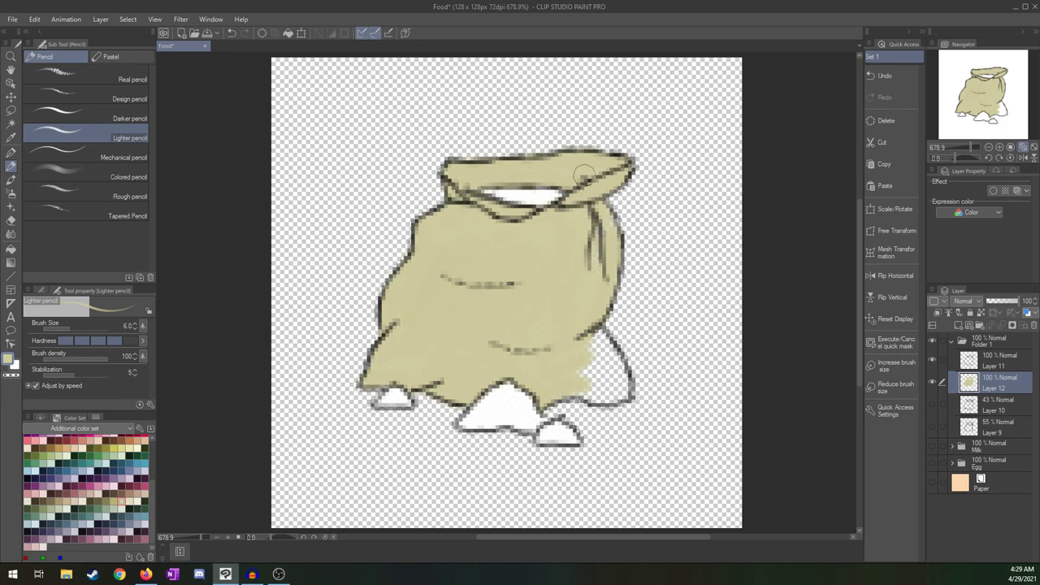
pyautogui.moveTo(584, 370)
pyautogui.mouseDown()
pyautogui.moveTo(596, 340)
pyautogui.moveTo(580, 387)
pyautogui.moveTo(605, 351)
pyautogui.moveTo(612, 386)
pyautogui.moveTo(602, 344)
pyautogui.mouseUp()
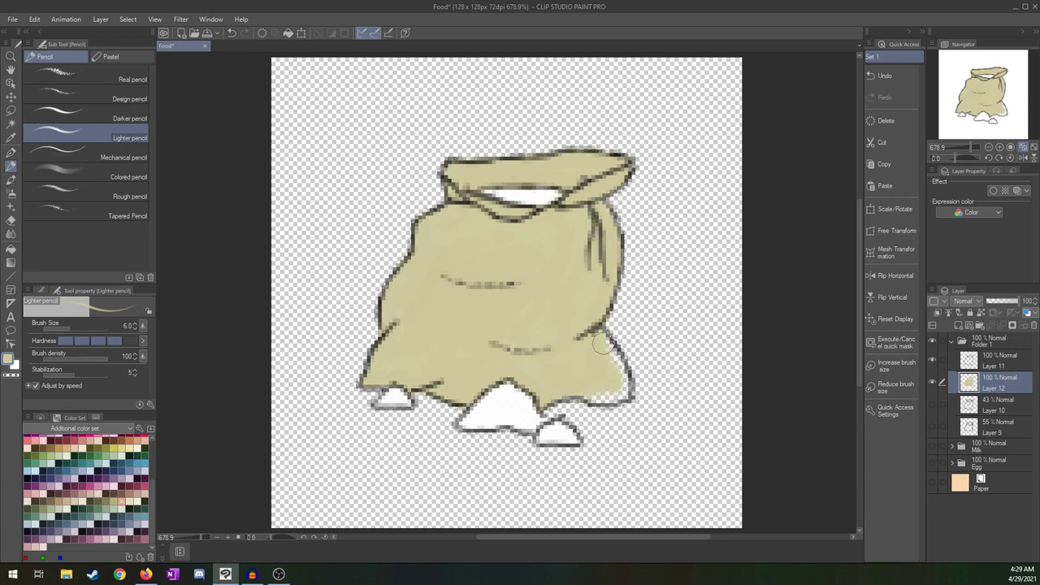
pyautogui.click(135, 329)
pyautogui.click(135, 328)
pyautogui.click(135, 328)
pyautogui.click(135, 329)
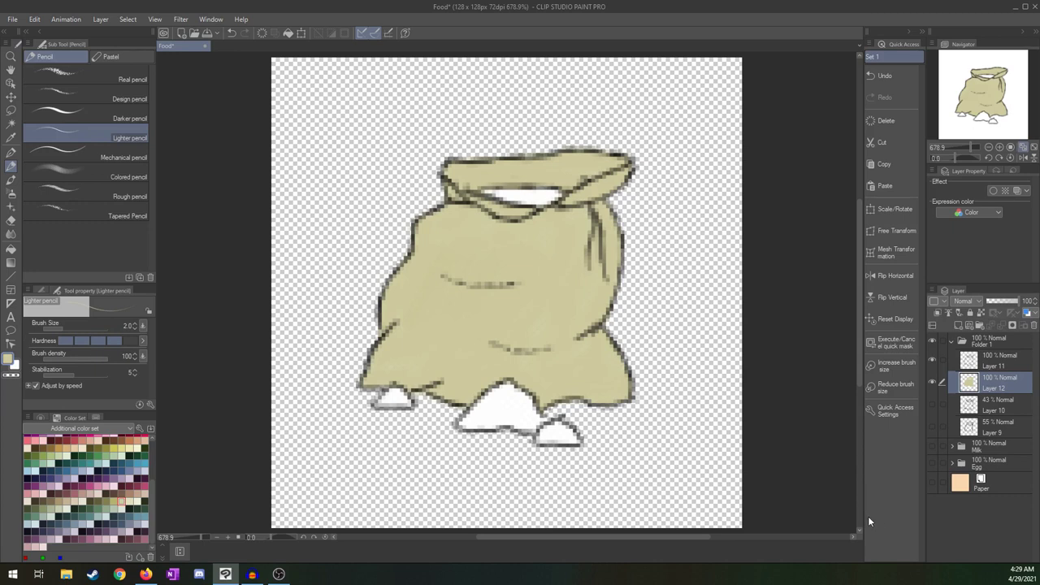
# - Add a new layer between the base colours and the line art, and turn the paper back on
pyautogui.click(1022, 147)
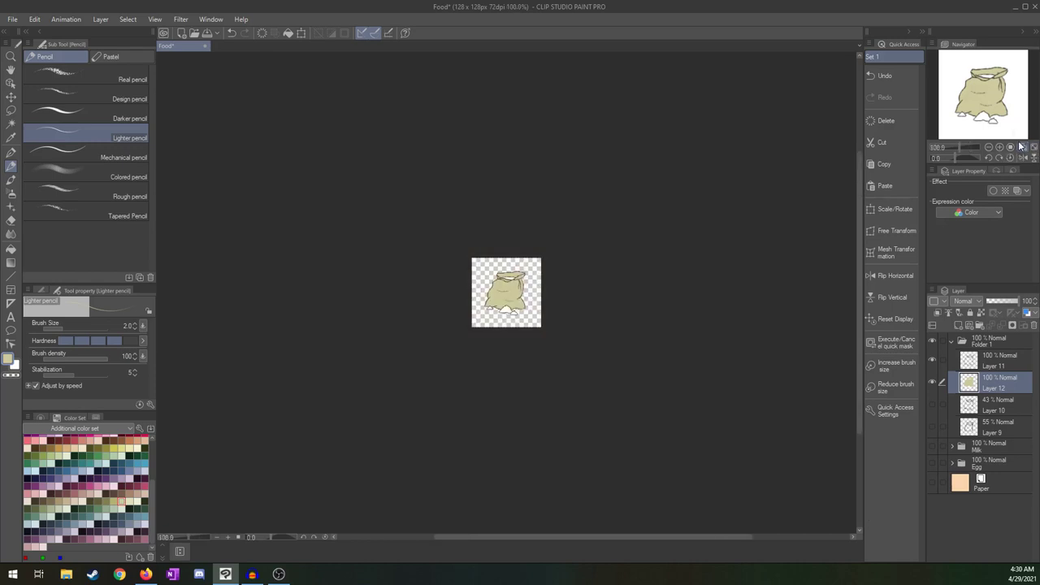
pyautogui.click(1023, 147)
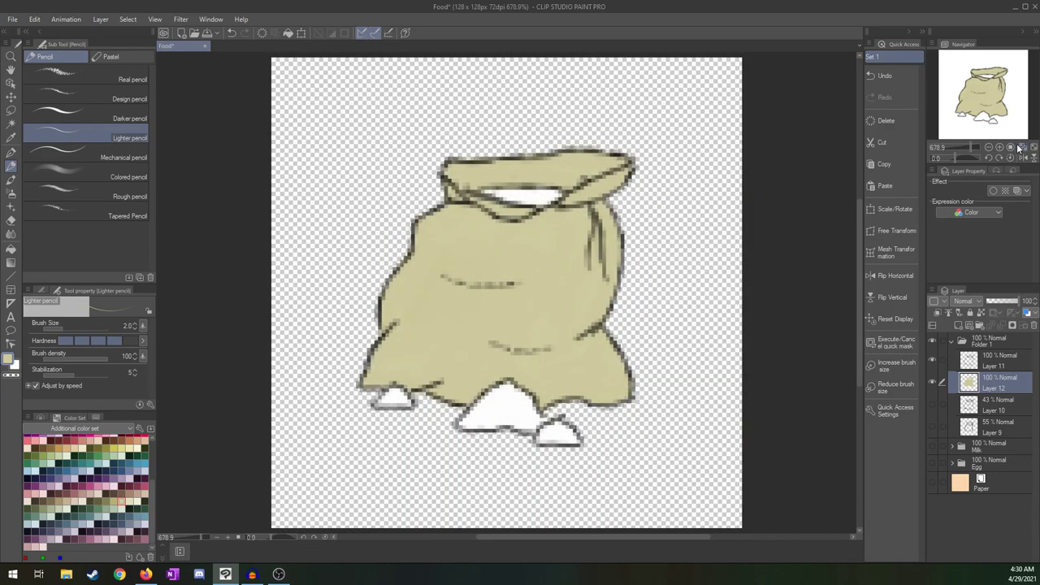
pyautogui.click(960, 326)
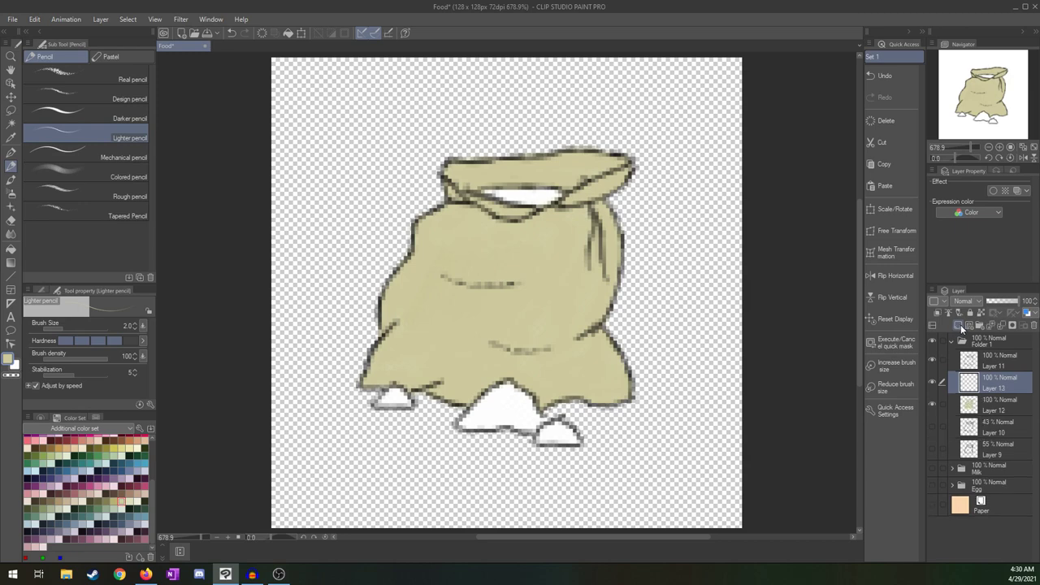
pyautogui.click(933, 505)
pyautogui.click(933, 505)
pyautogui.click(933, 505)
pyautogui.click(933, 505)
pyautogui.click(933, 505)
pyautogui.click(933, 505)
pyautogui.click(933, 504)
pyautogui.click(933, 504)
pyautogui.click(933, 505)
pyautogui.click(933, 505)
pyautogui.click(933, 505)
pyautogui.click(933, 506)
pyautogui.click(933, 506)
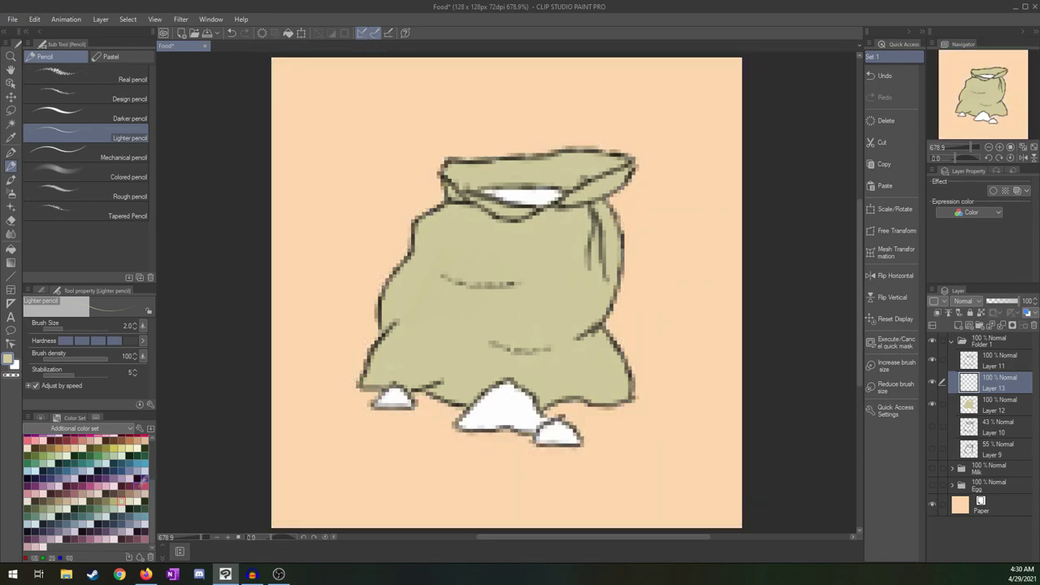
# - Shade the white contents and the spilled piles lightly with pale peach at brush density 46
pyautogui.scroll(5, 145, 483)
pyautogui.click(33, 446)
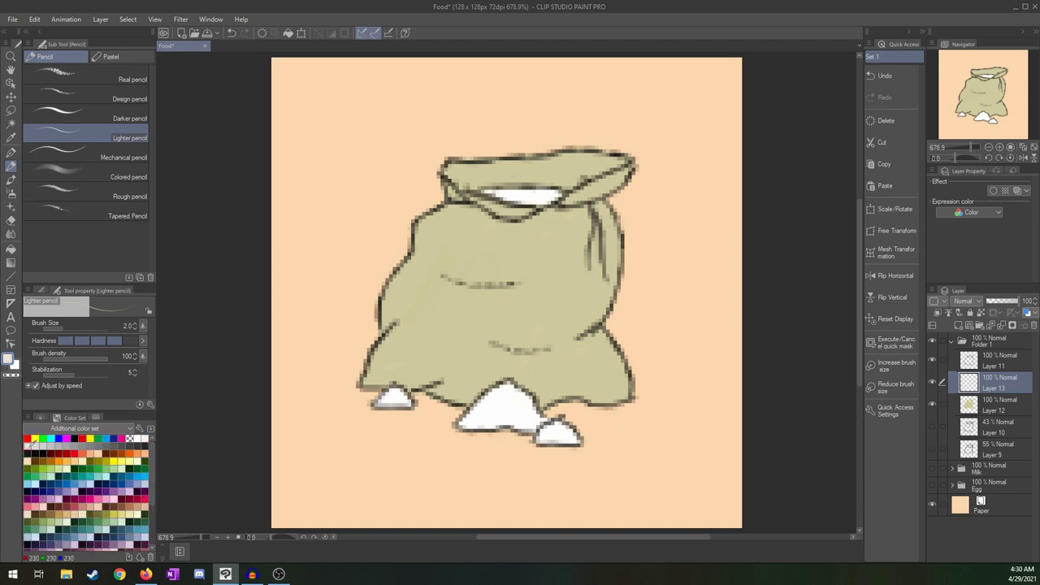
pyautogui.click(27, 459)
pyautogui.click(71, 358)
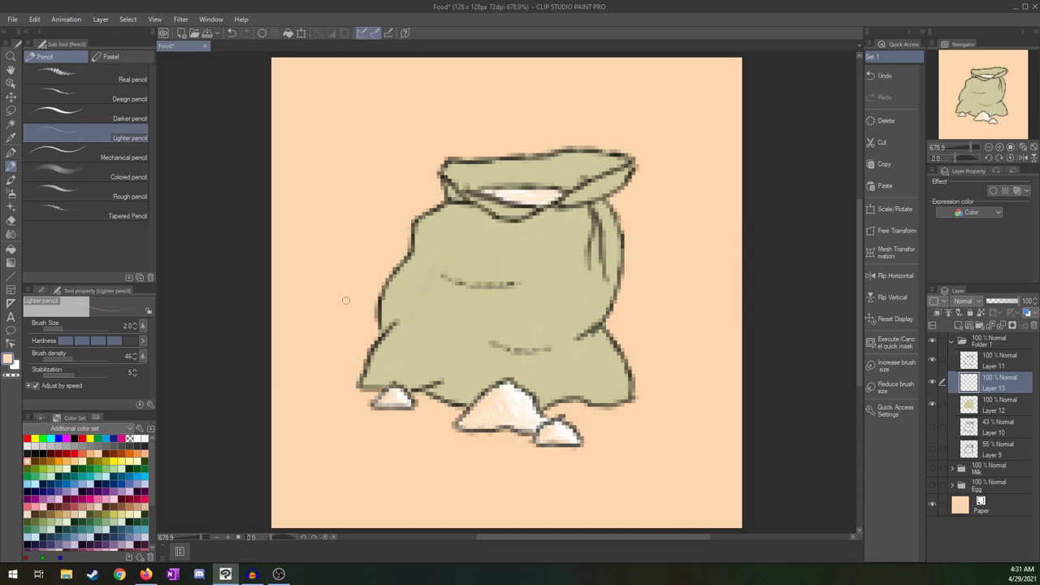
# - Hatch the sack with fine vertical and horizontal strokes in pale pink and tan tones for a woven cloth texture
pyautogui.moveTo(149, 474); pyautogui.dragTo(148, 511)
pyautogui.click(98, 496)
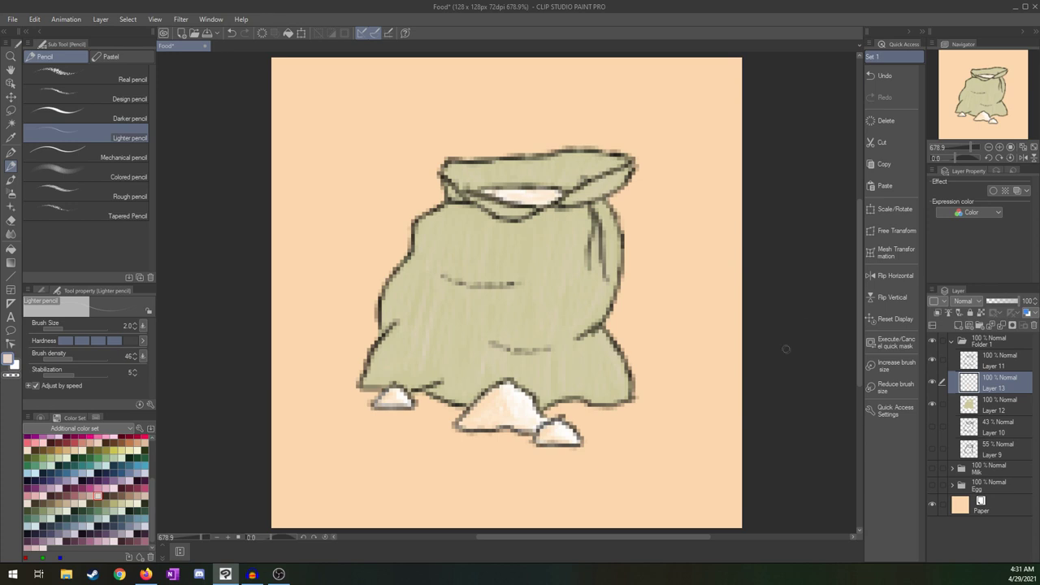
pyautogui.click(121, 526)
pyautogui.click(129, 494)
pyautogui.click(59, 502)
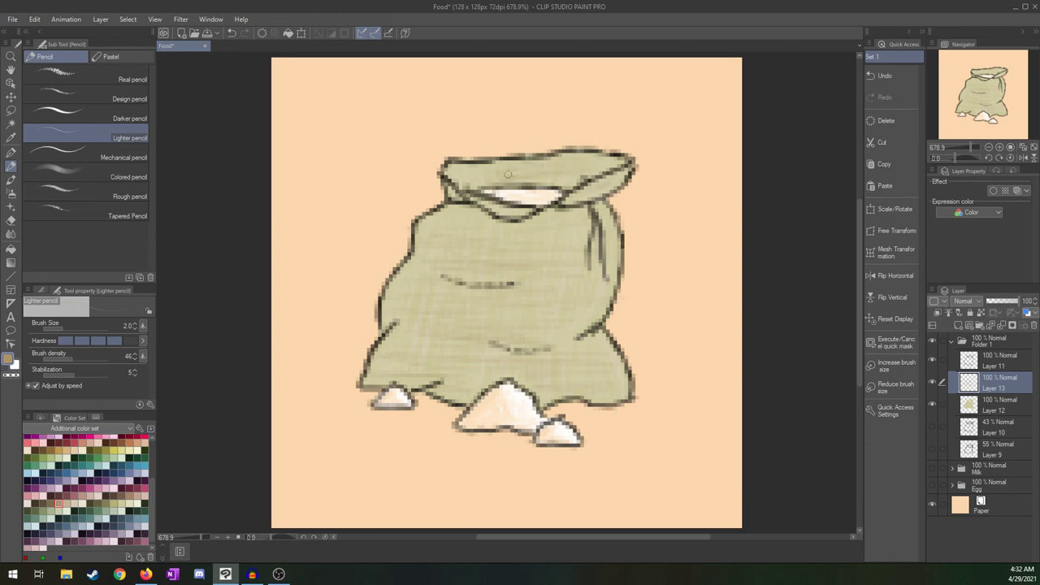
pyautogui.hotkey('ctrl', 'alt', '0')
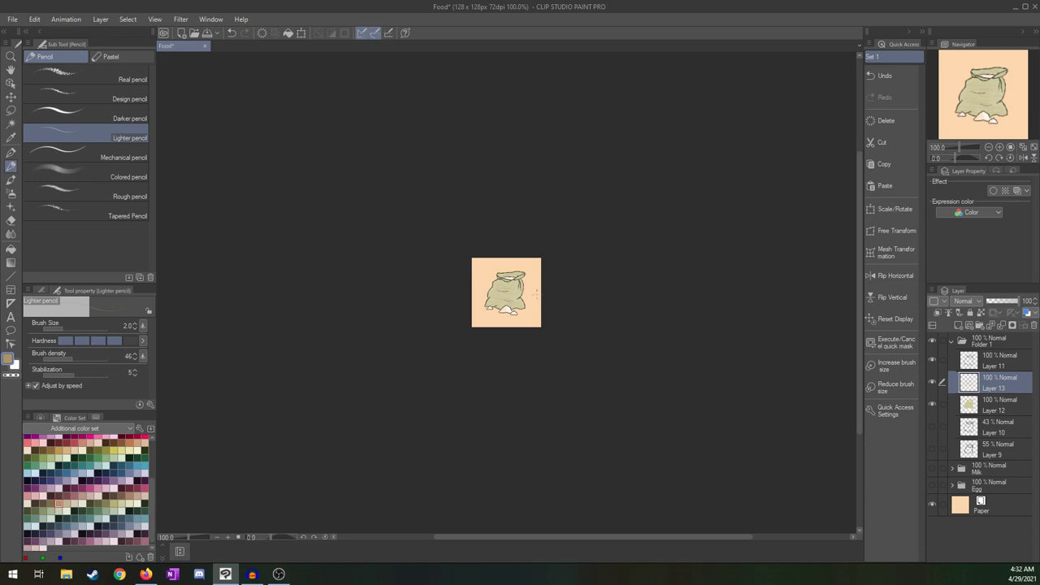
pyautogui.hotkey('ctrl', '0')
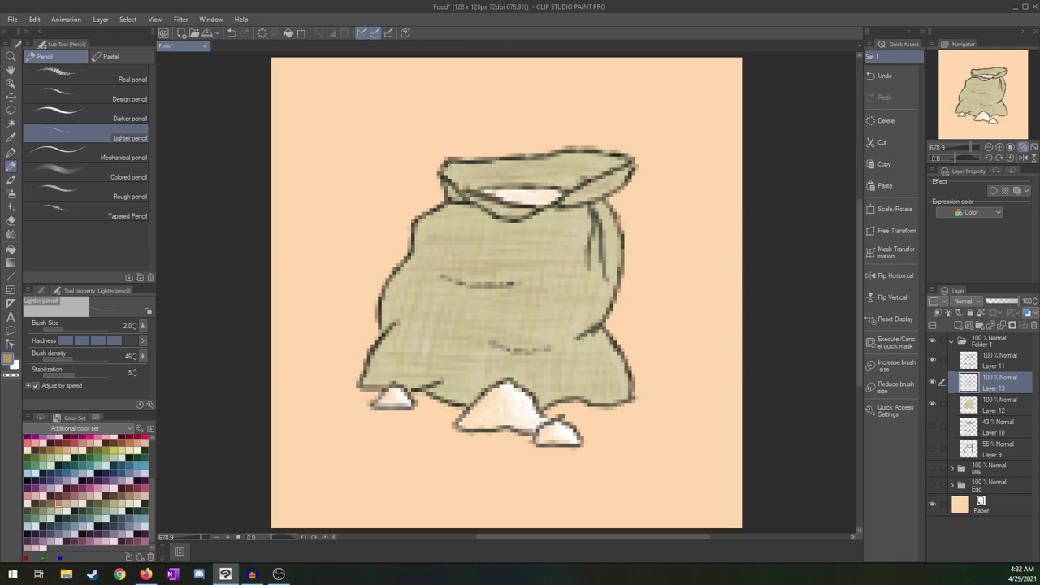
# - Layer light tan, pale yellow and peach strokes over the sack's front to enrich the cloth texture
pyautogui.click(67, 503)
pyautogui.click(57, 418)
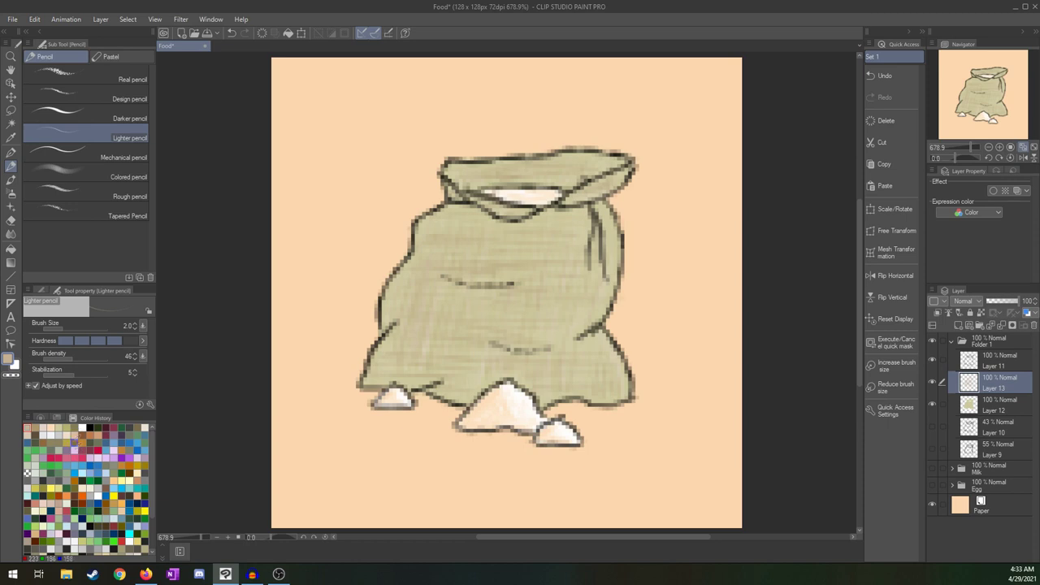
pyautogui.click(67, 429)
pyautogui.click(59, 429)
pyautogui.click(58, 429)
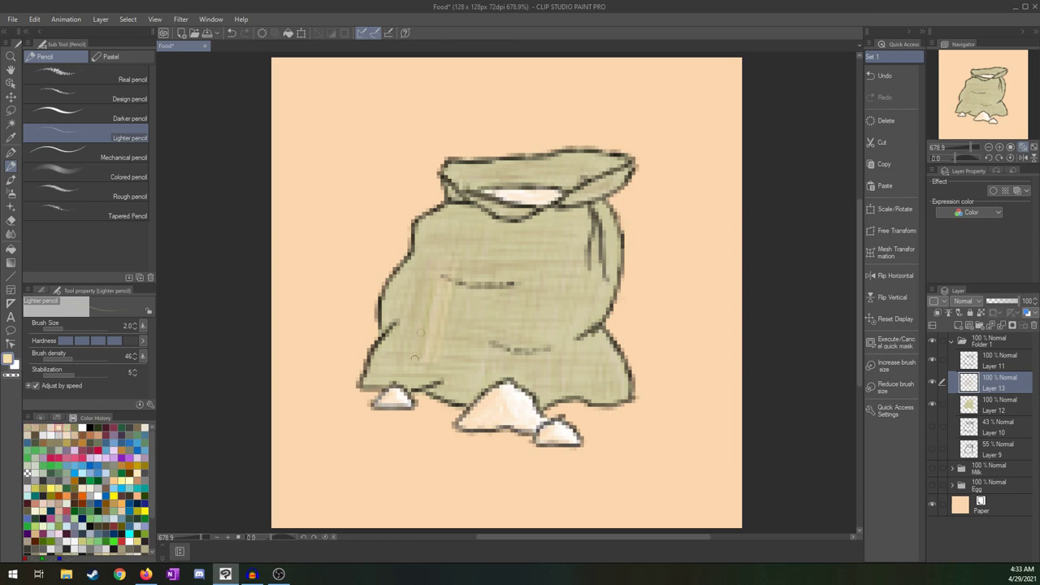
pyautogui.moveTo(425, 336); pyautogui.dragTo(431, 284)
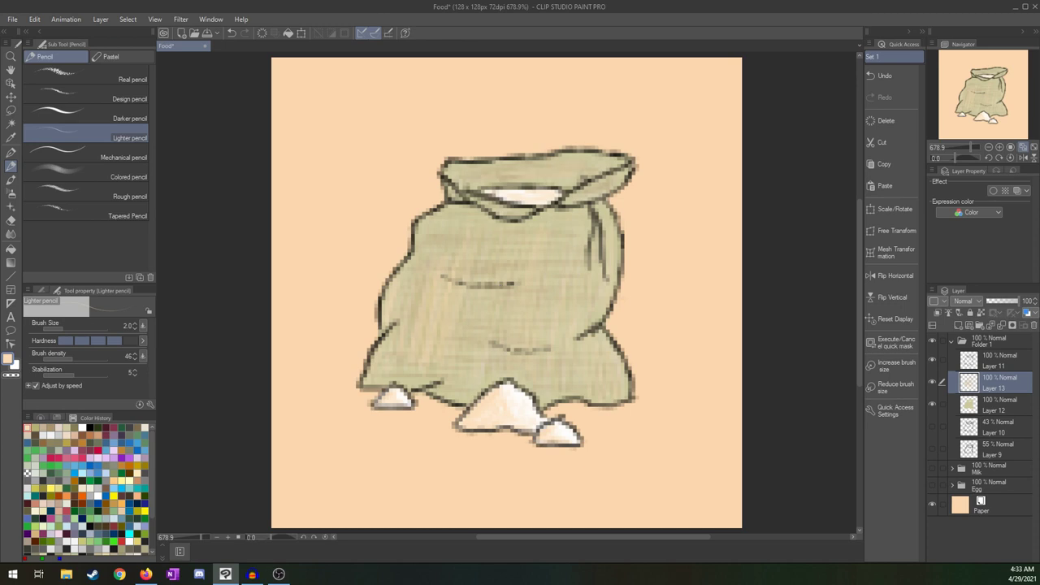
# - View the sack icon at actual size, then collapse and hide its folder, Folder 1
pyautogui.click(1022, 147)
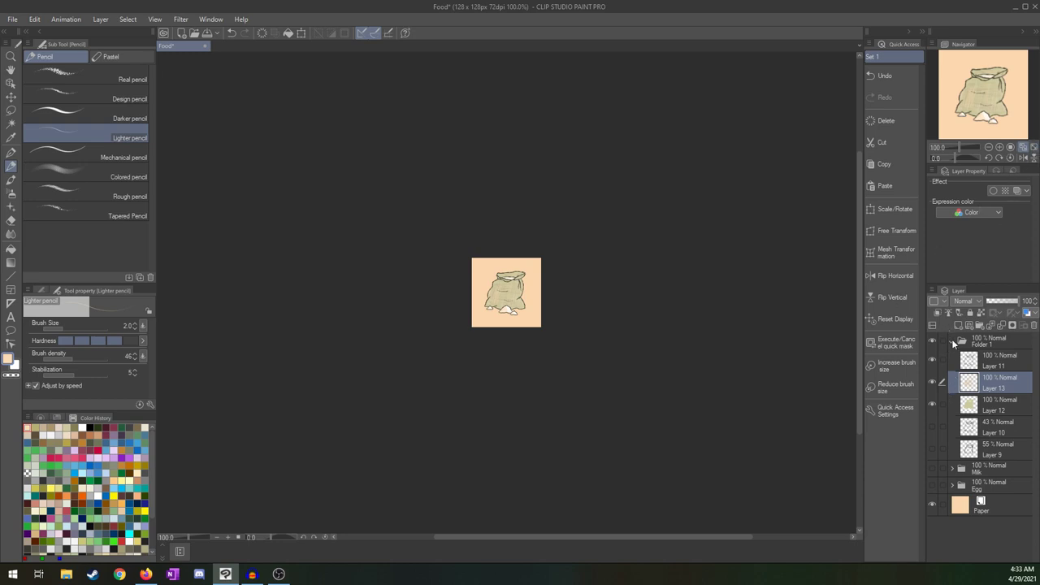
pyautogui.click(954, 342)
pyautogui.click(932, 341)
# - Compare the Milk, Egg and sack icons at actual size by showing each folder in turn, leaving all of them hidden
pyautogui.click(932, 358)
pyautogui.click(932, 357)
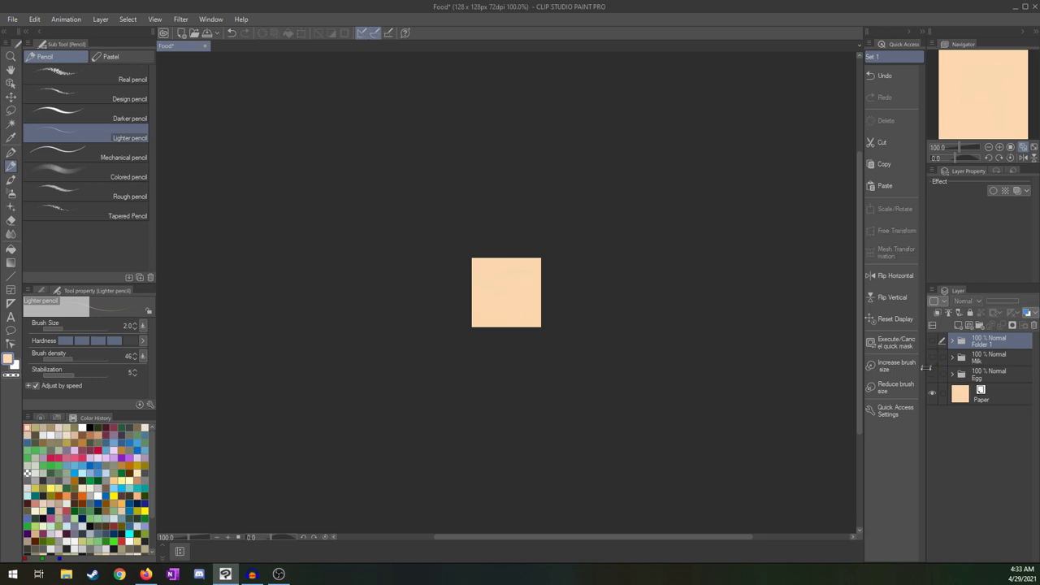
pyautogui.click(932, 374)
pyautogui.click(932, 374)
pyautogui.click(932, 357)
pyautogui.click(932, 358)
pyautogui.click(932, 341)
pyautogui.click(932, 342)
pyautogui.click(933, 358)
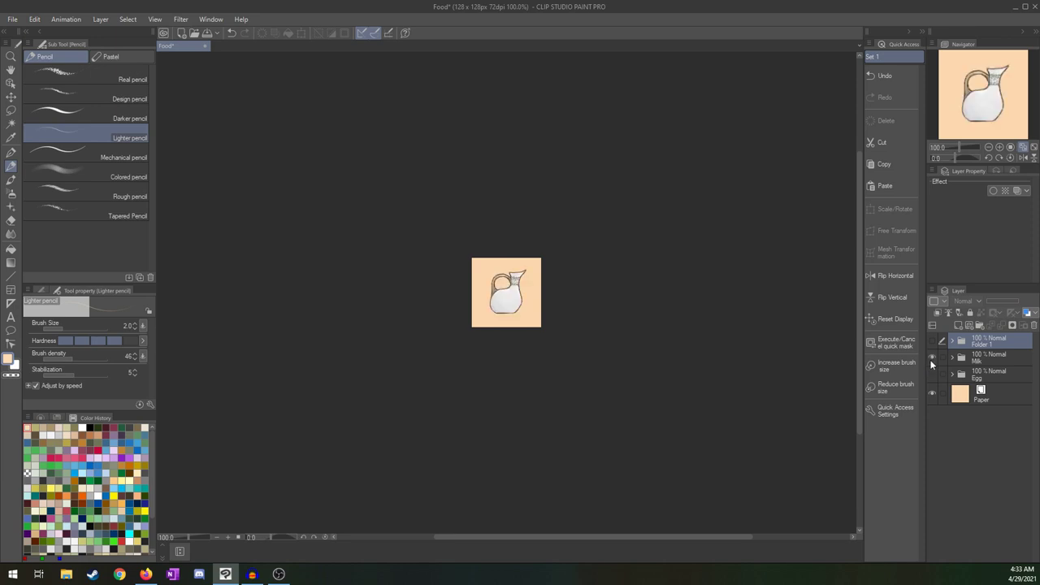
pyautogui.click(933, 374)
pyautogui.click(933, 374)
pyautogui.click(932, 373)
pyautogui.click(932, 374)
pyautogui.click(932, 357)
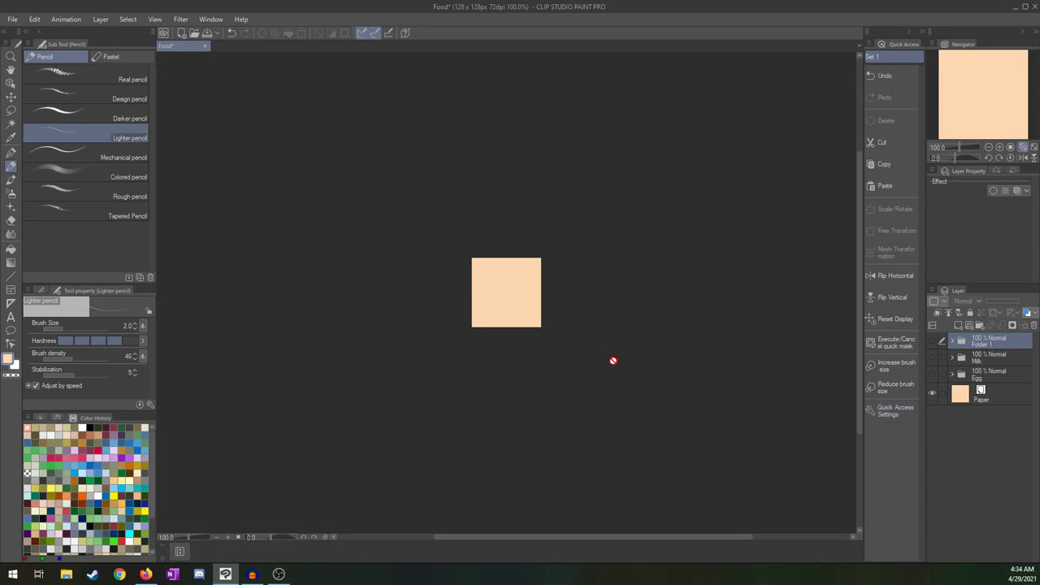
pyautogui.click(1025, 149)
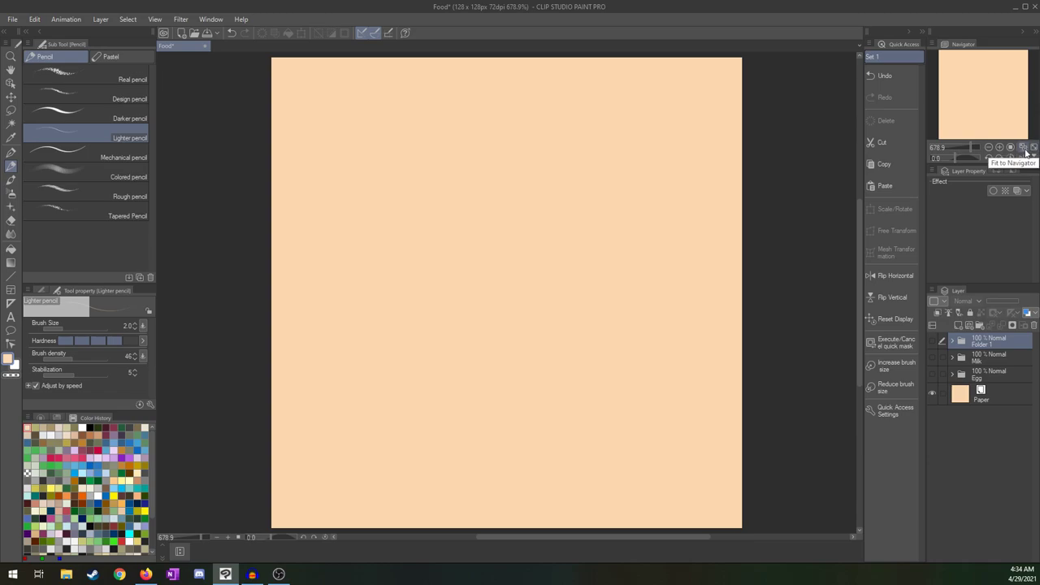